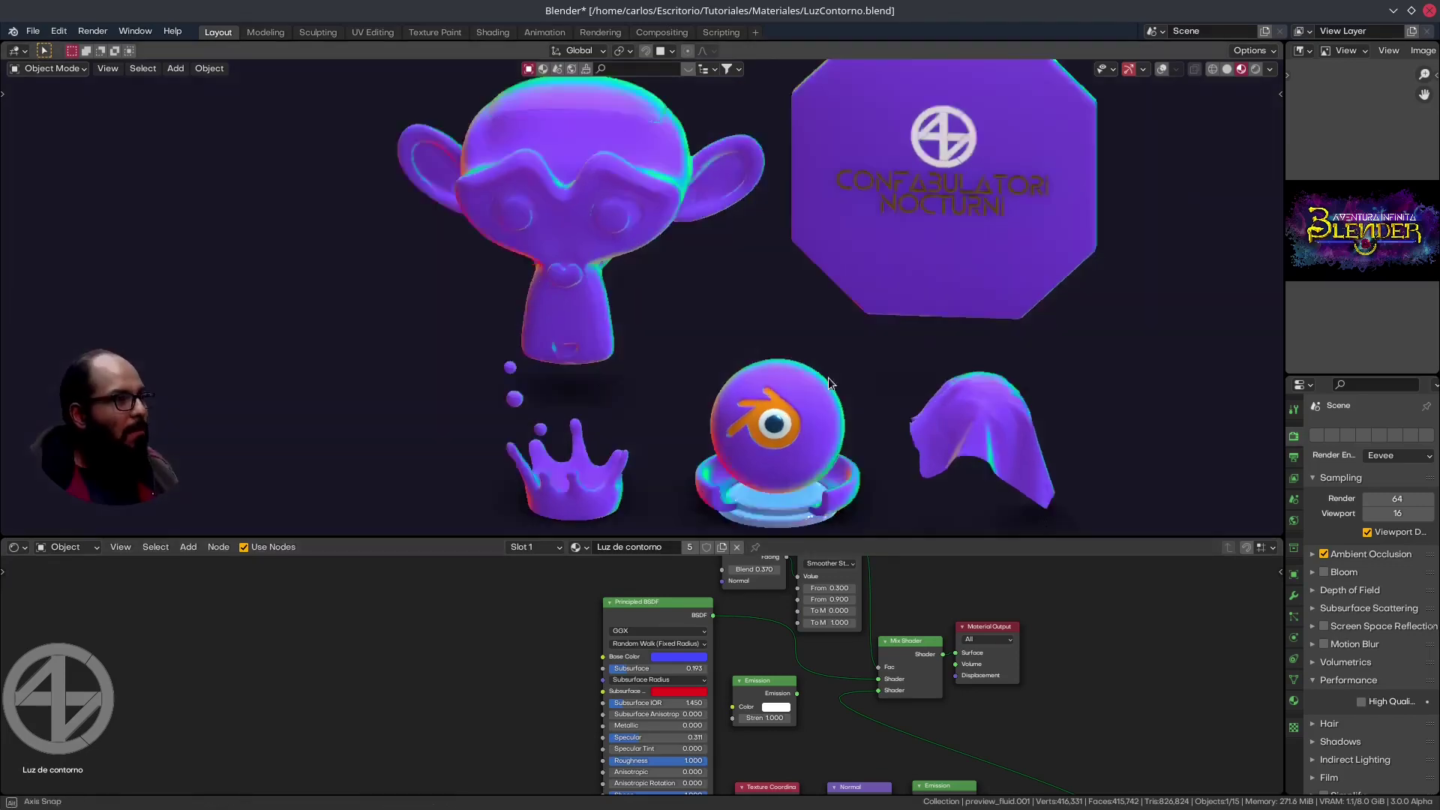
Orbit and zoom around the scene so the monkey faces the viewer
{"action": "mouse_move", "coordinate": [735, 322]}
{"action": "middle_mouse_down"}
{"action": "mouse_move", "coordinate": [789, 362]}
{"action": "mouse_move", "coordinate": [914, 341]}
{"action": "middle_mouse_up"}
{"action": "scroll", "coordinate": [853, 393], "scroll_direction": "down", "scroll_amount": 3}
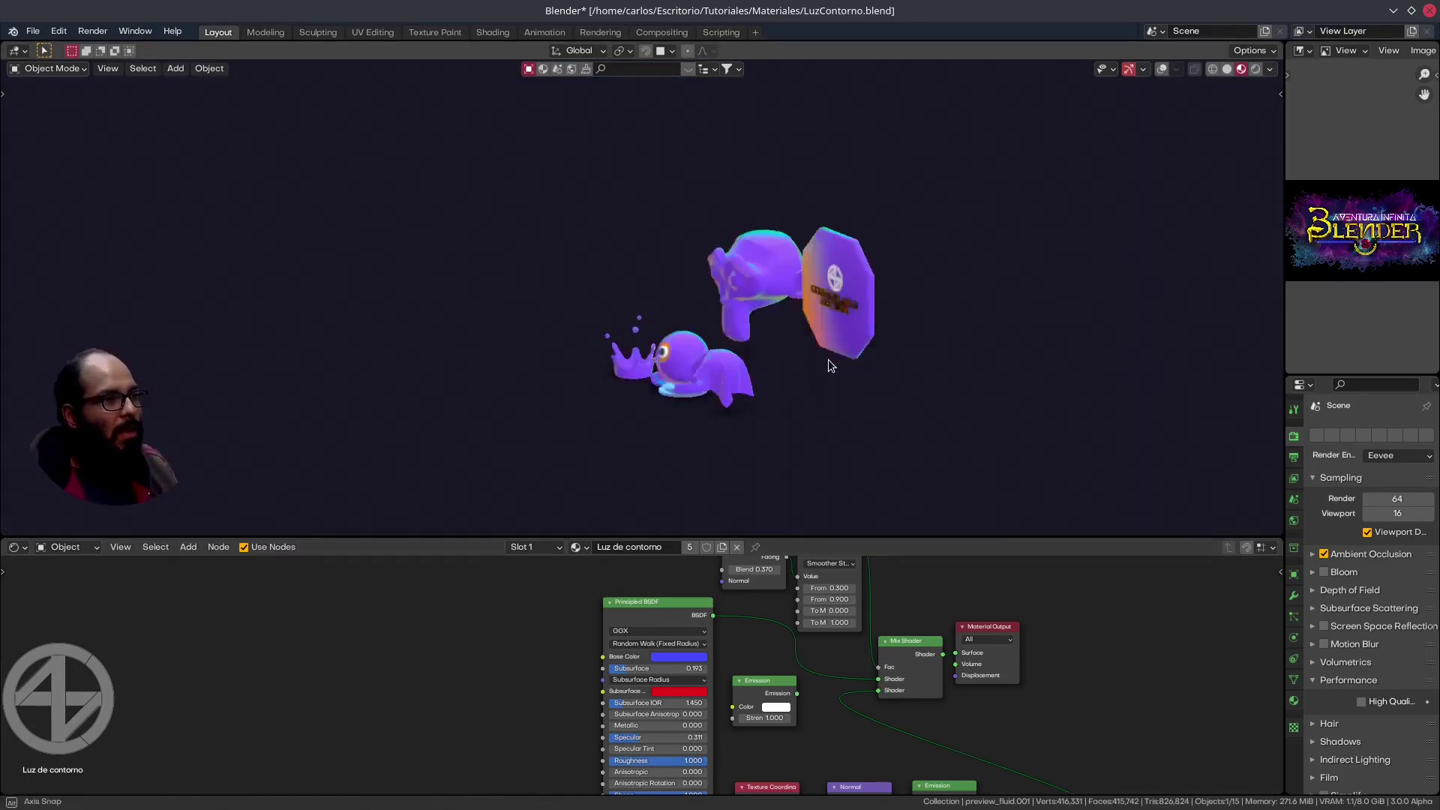
{"action": "scroll", "coordinate": [729, 344], "scroll_direction": "up", "scroll_amount": 5}
{"action": "middle_click_drag", "start_coordinate": [729, 343], "coordinate": [742, 333]}
{"action": "scroll", "coordinate": [742, 333], "scroll_direction": "down", "scroll_amount": 3}
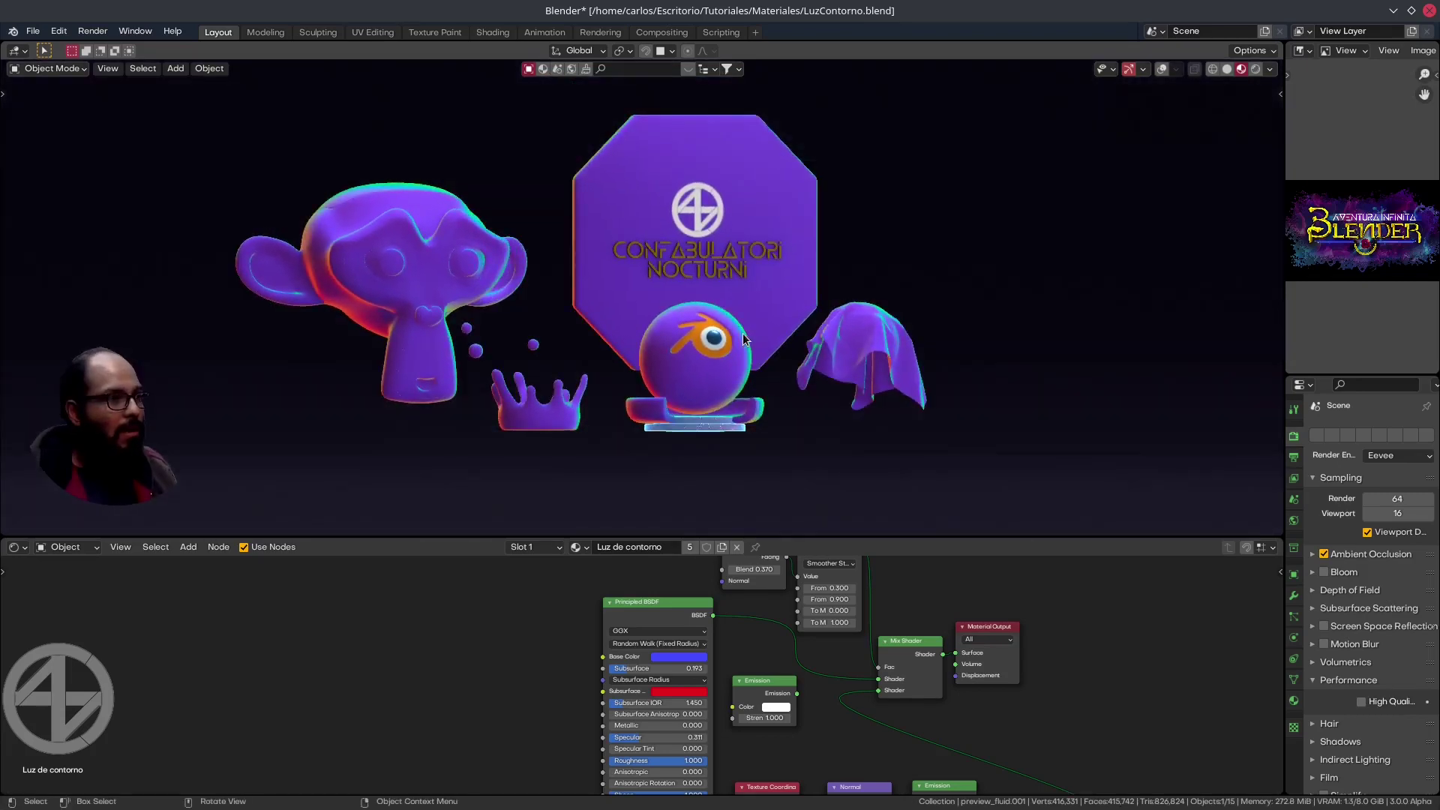
{"action": "scroll", "coordinate": [780, 367], "scroll_direction": "down", "scroll_amount": 2}
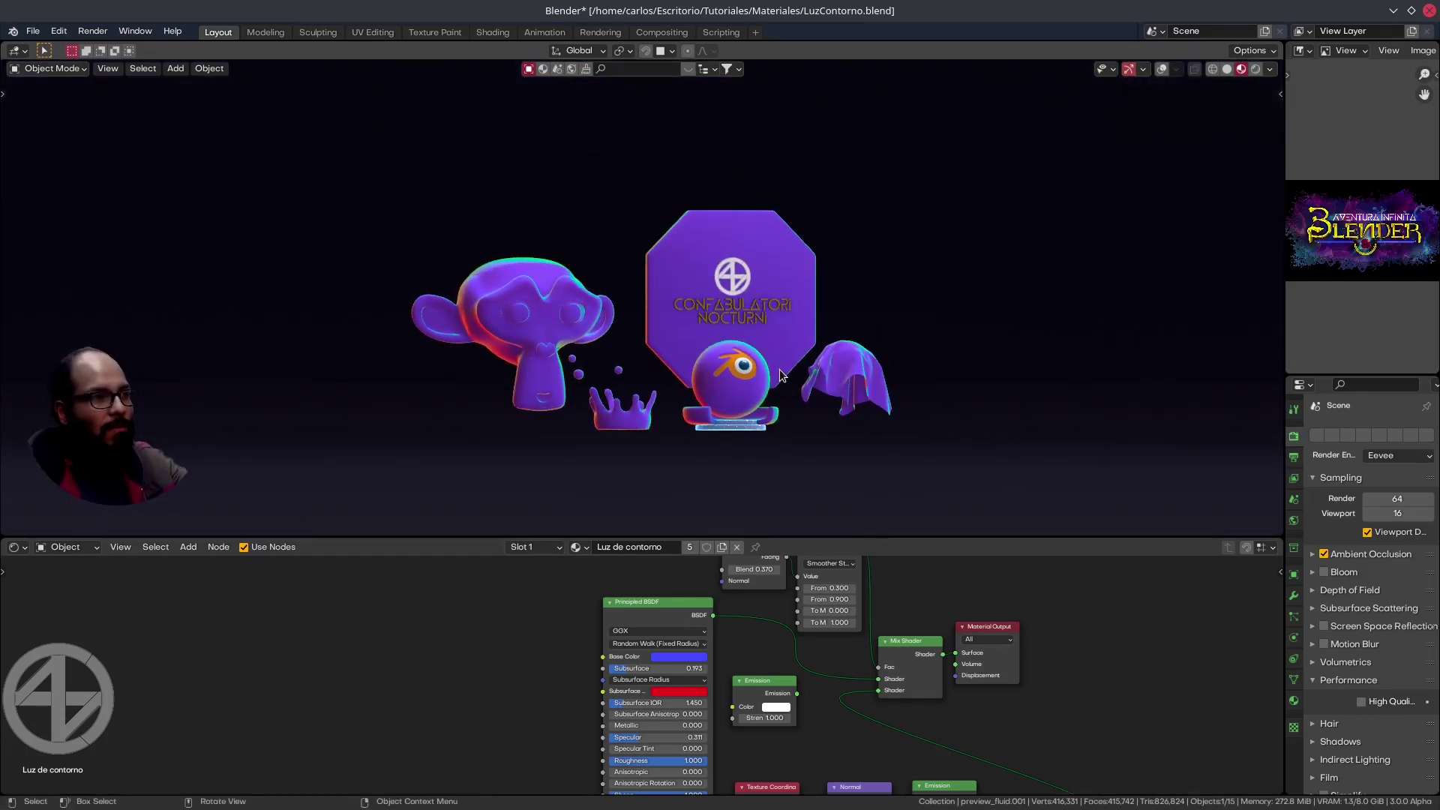
{"action": "scroll", "coordinate": [726, 369], "scroll_direction": "up", "scroll_amount": 5}
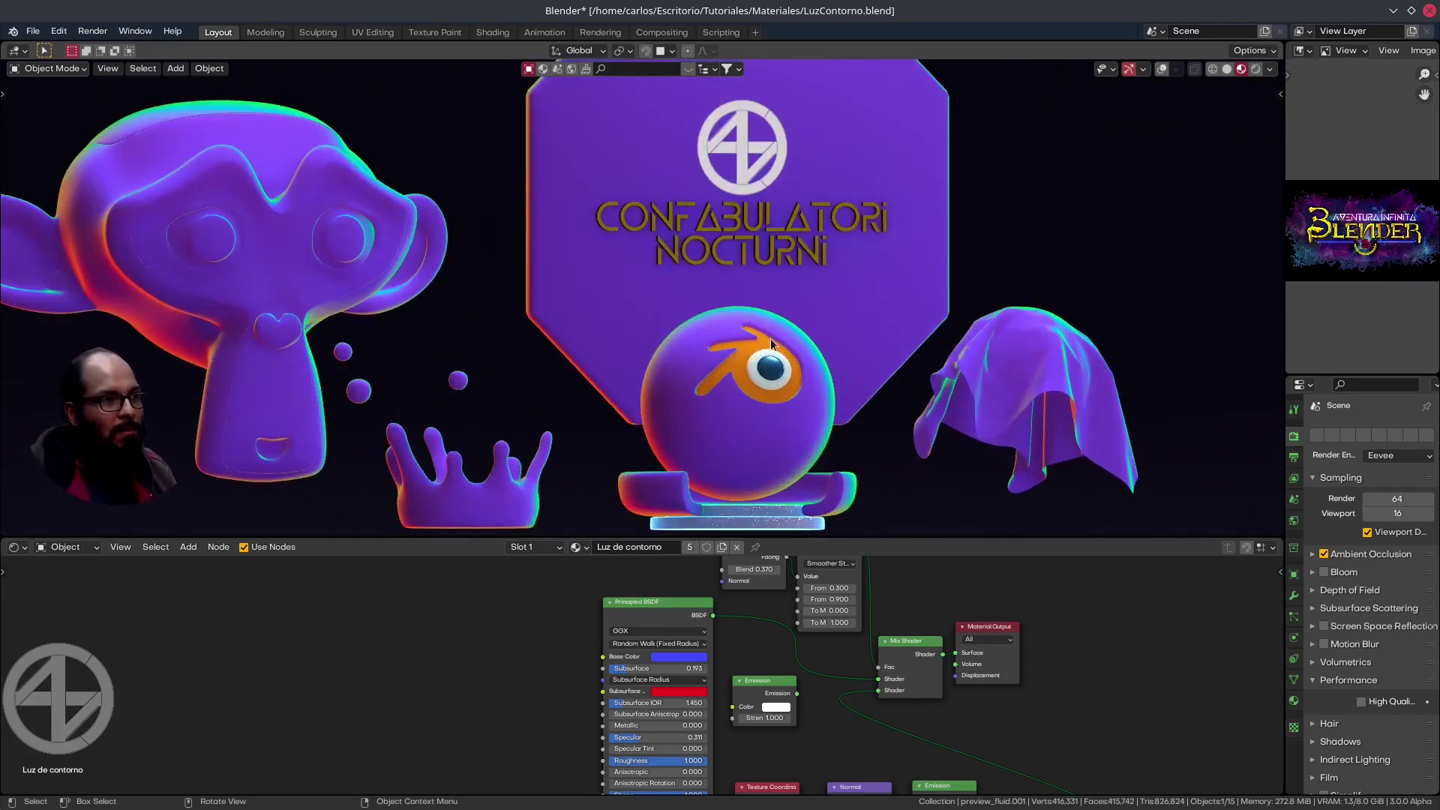
{"action": "middle_click_drag", "start_coordinate": [880, 377], "coordinate": [835, 366]}
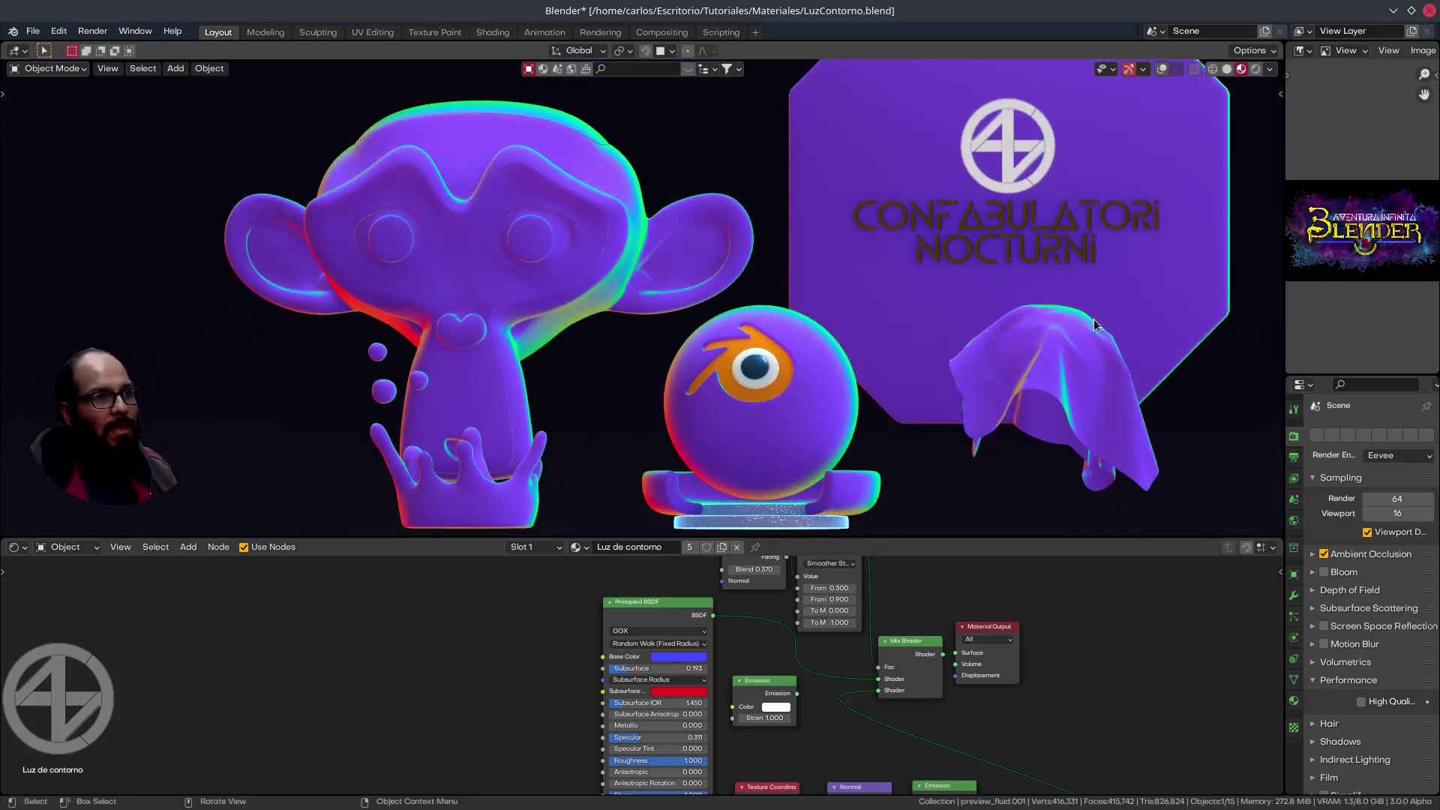
{"action": "scroll", "coordinate": [1015, 324], "scroll_direction": "down", "scroll_amount": 4}
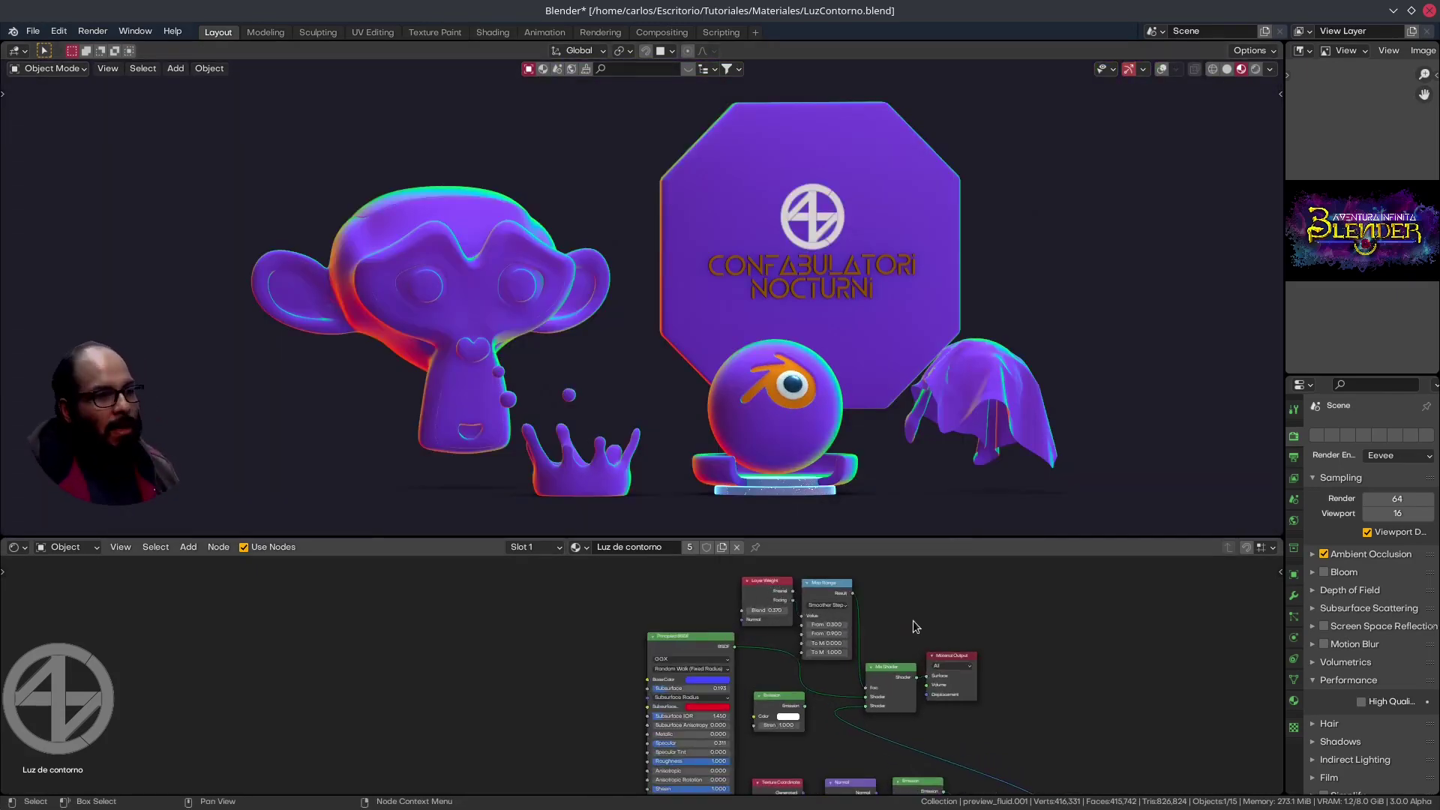
{"action": "middle_click_drag", "start_coordinate": [691, 386], "coordinate": [757, 482]}
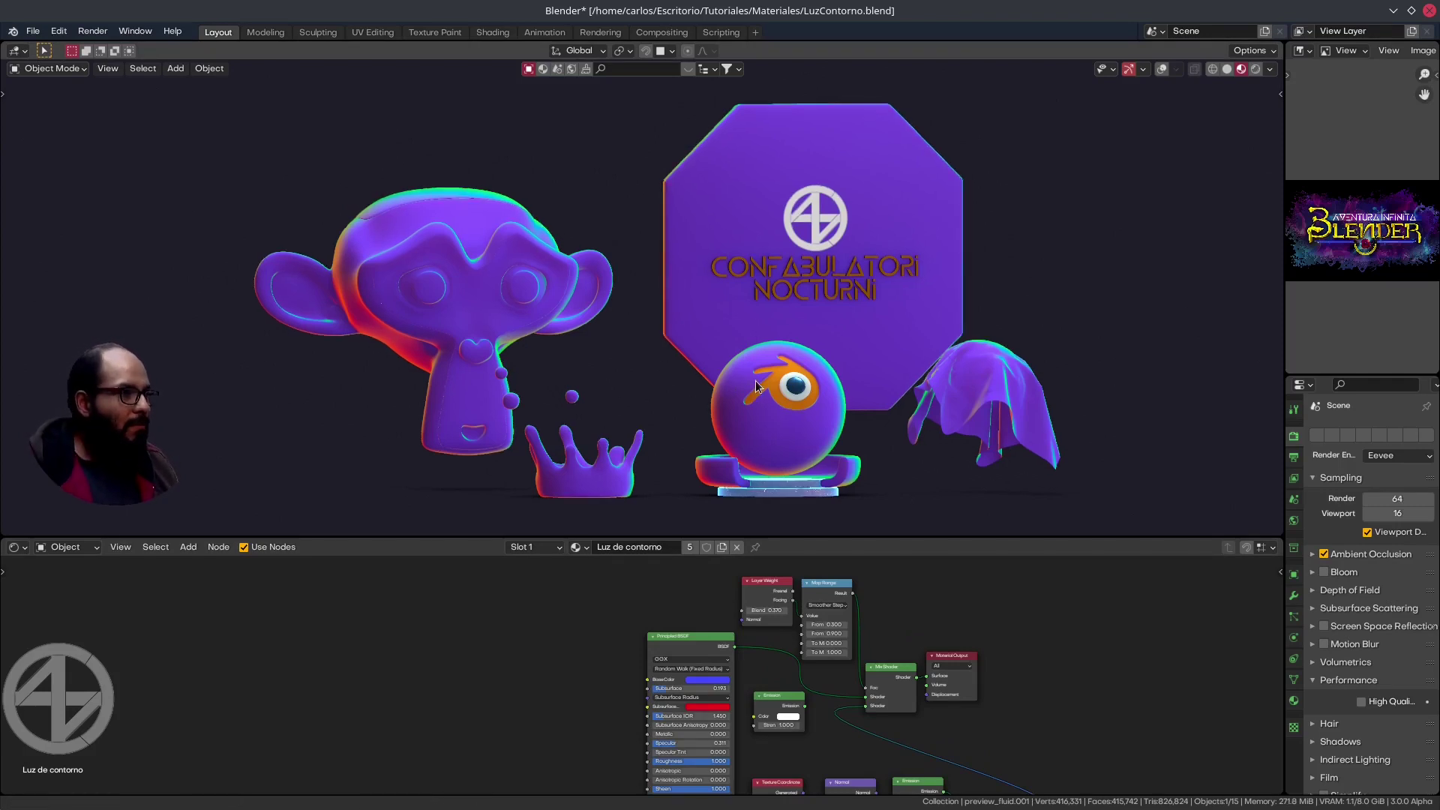
{"action": "scroll", "coordinate": [892, 666], "scroll_direction": "up", "scroll_amount": 2}
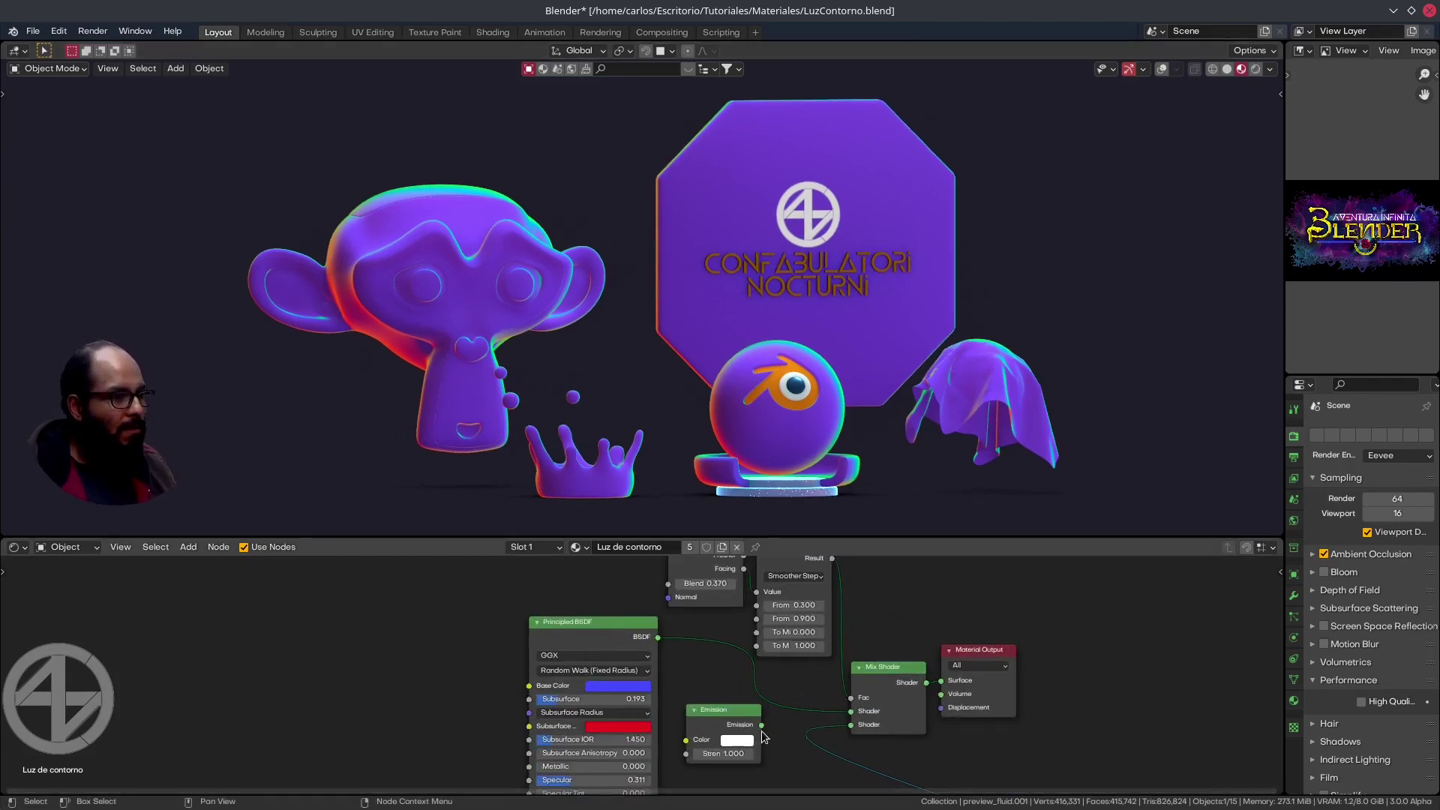
Link the white Emission output into the Mix Shader's second Shader input, then check the Map Range values
{"action": "mouse_move", "coordinate": [761, 726]}
{"action": "left_mouse_down"}
{"action": "mouse_move", "coordinate": [820, 741]}
{"action": "mouse_move", "coordinate": [852, 726]}
{"action": "left_mouse_up"}
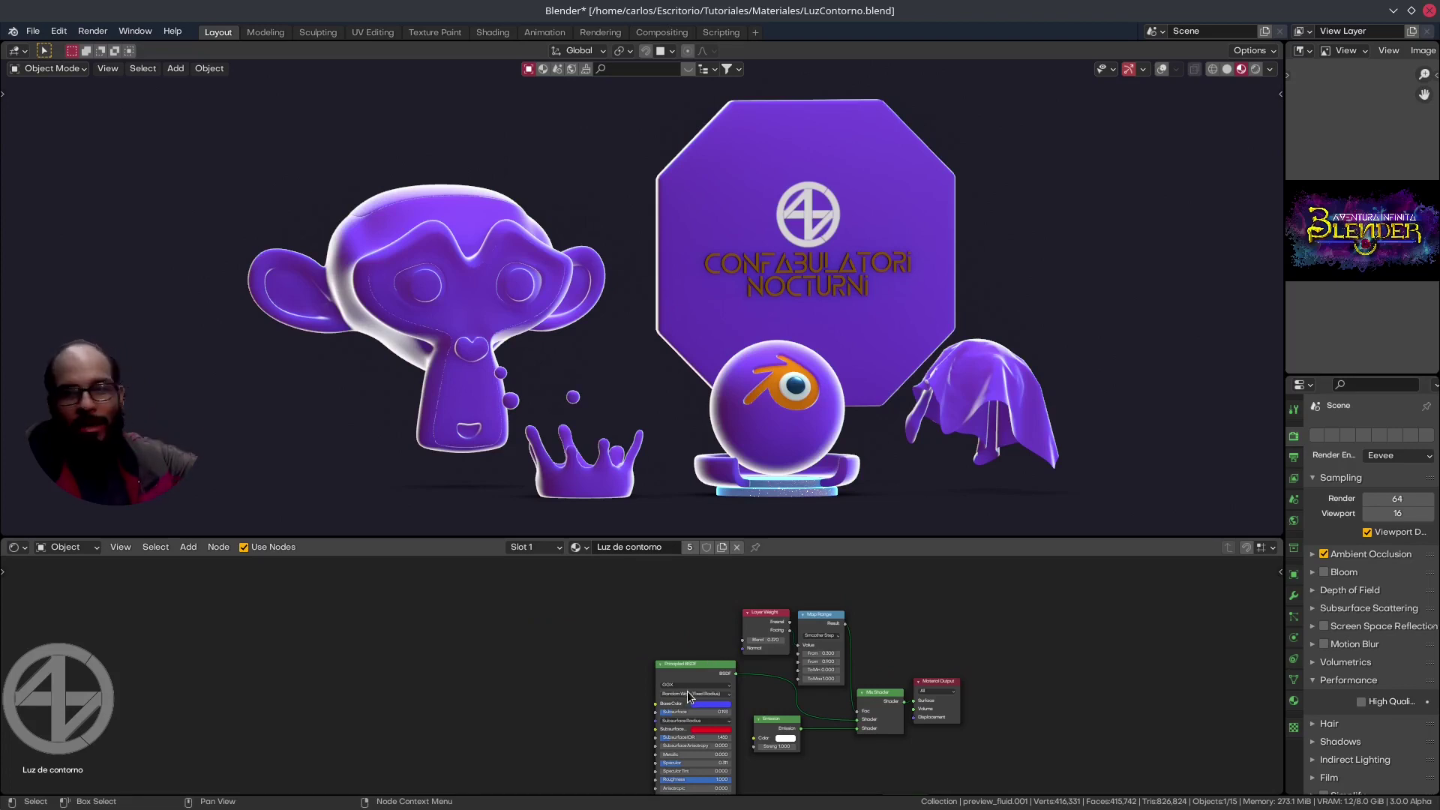
{"action": "scroll", "coordinate": [852, 739], "scroll_direction": "up", "scroll_amount": 2}
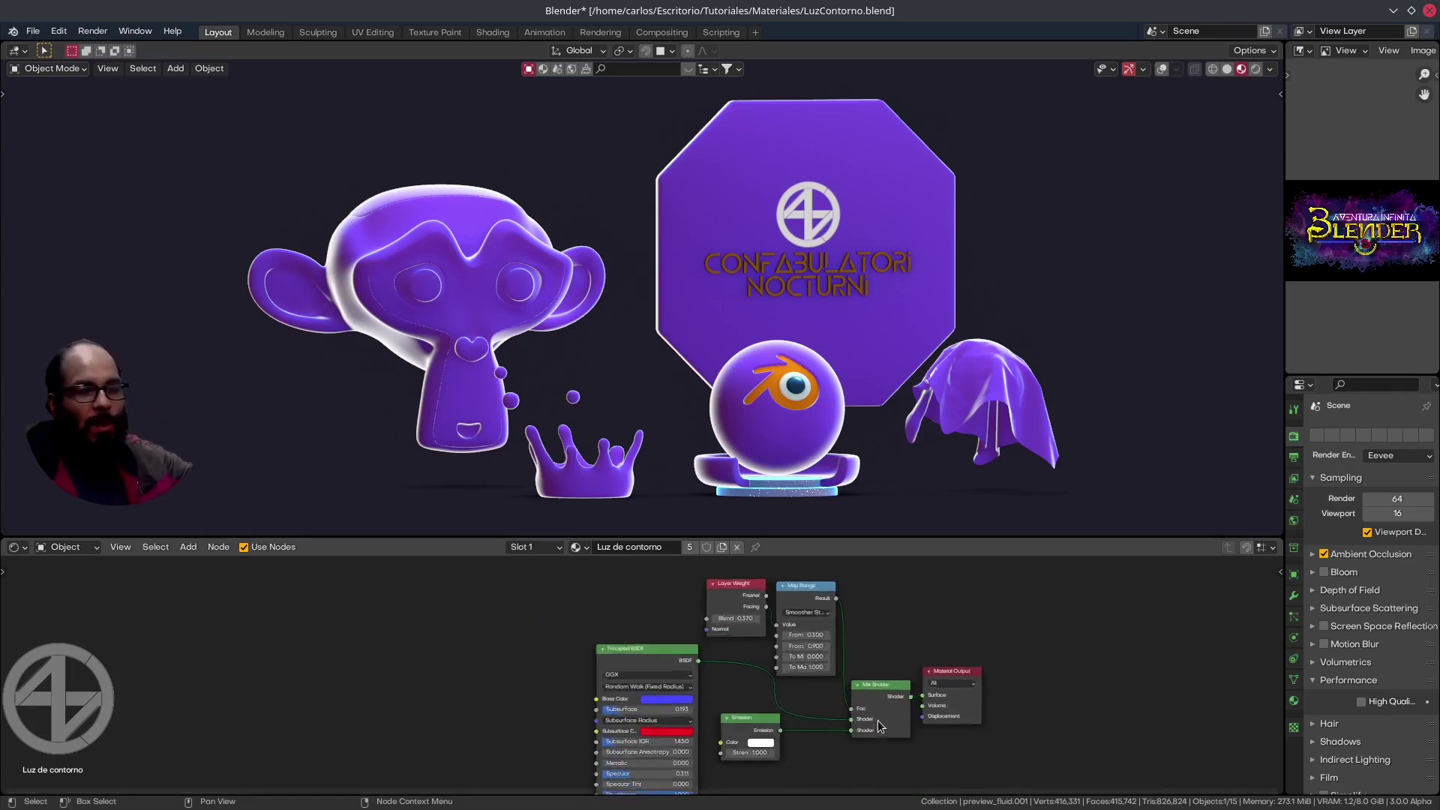
{"action": "scroll", "coordinate": [855, 749], "scroll_direction": "up", "scroll_amount": 2}
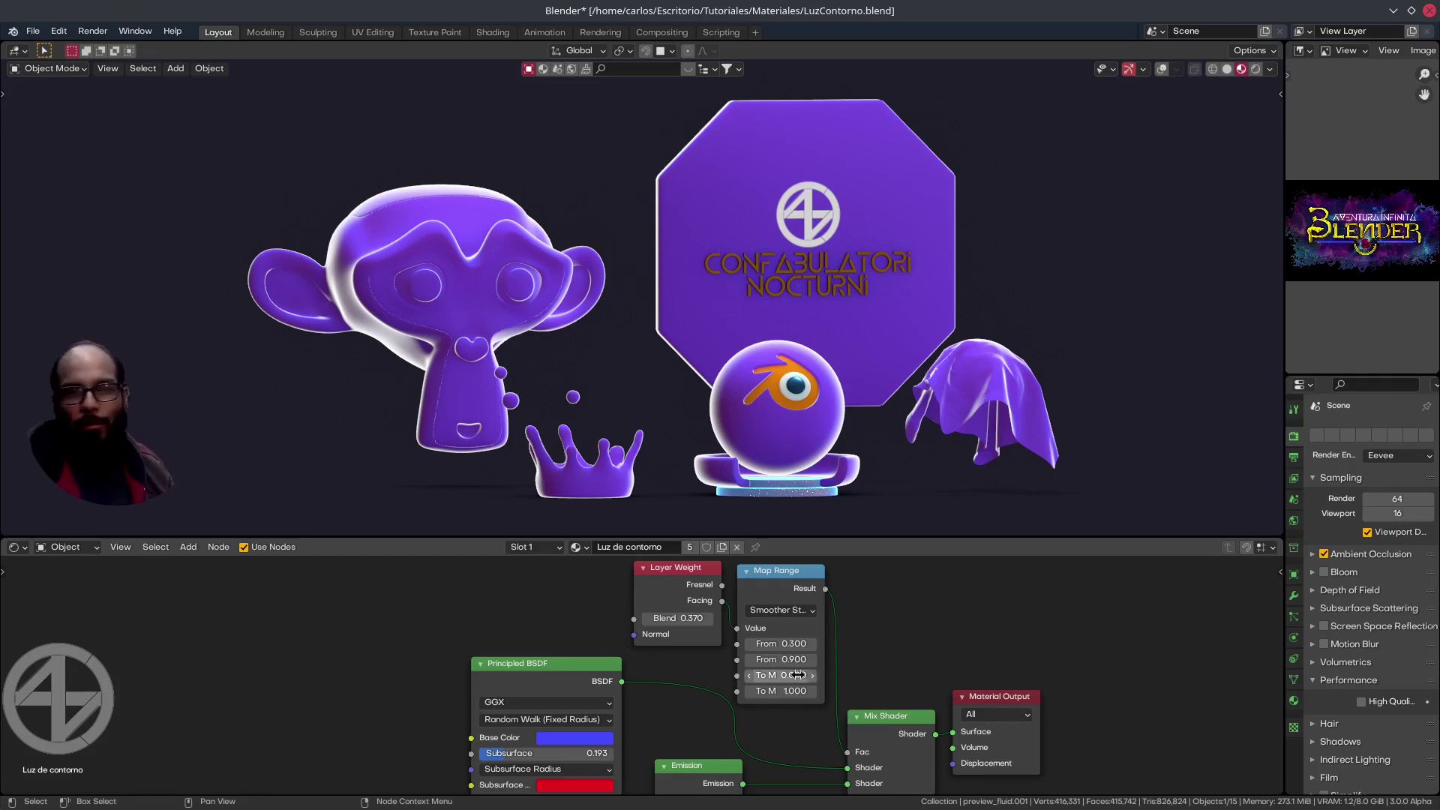
{"action": "scroll", "coordinate": [798, 617], "scroll_direction": "down", "scroll_amount": 2}
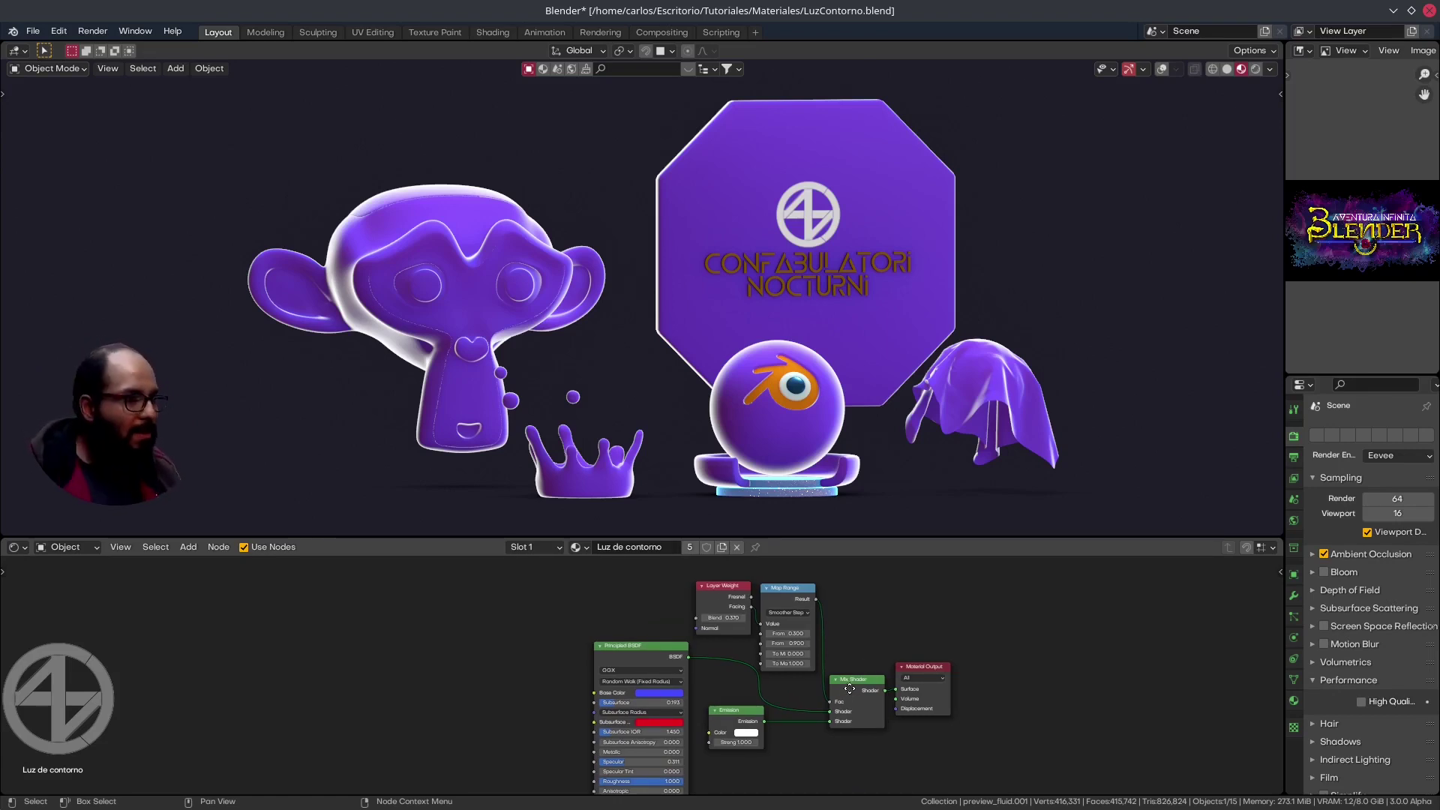
{"action": "scroll", "coordinate": [849, 675], "scroll_direction": "up", "scroll_amount": 3}
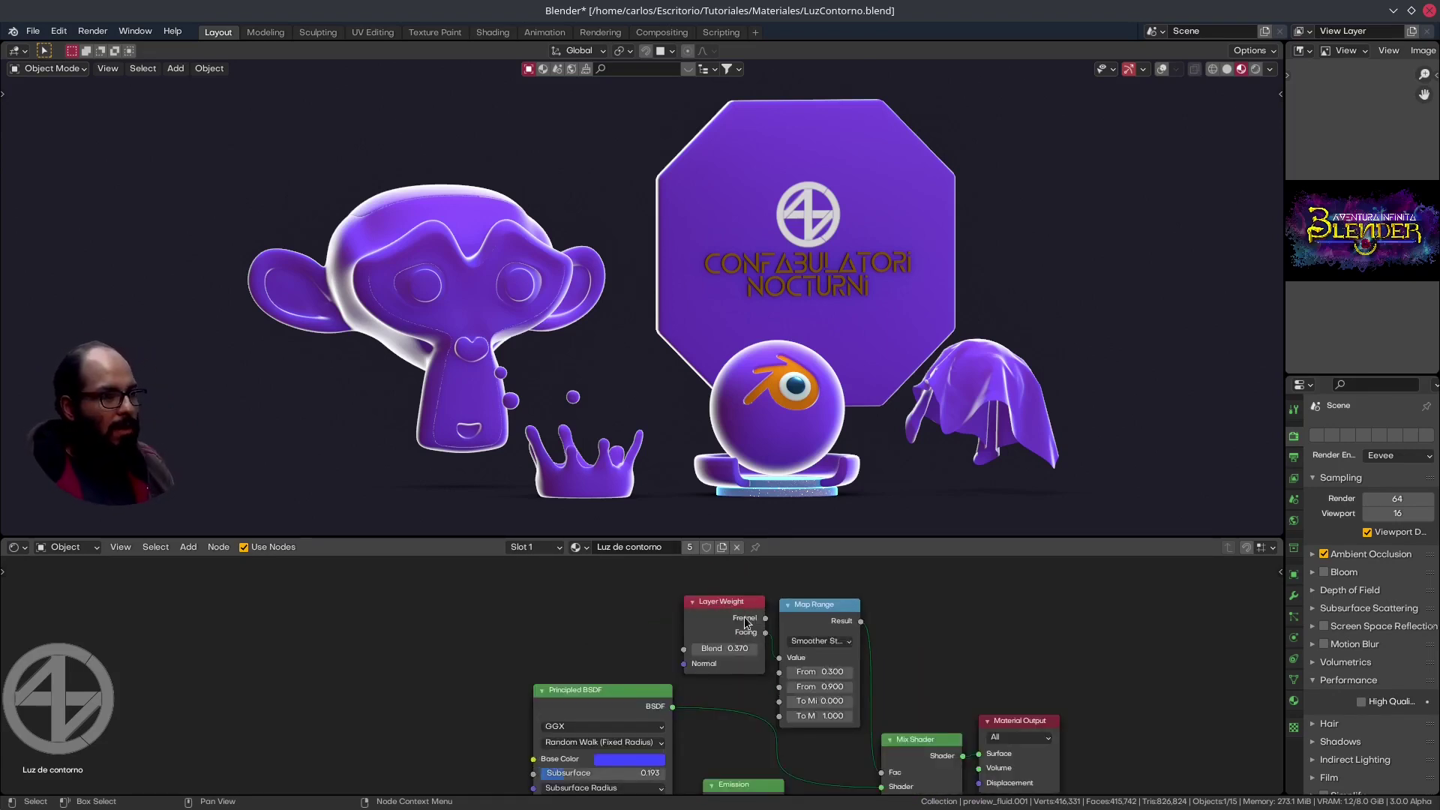
Preview the Layer Weight Facing output through a Viewer node as a greyscale mask
{"action": "left_click", "coordinate": [744, 617], "text": "ctrl+shift"}
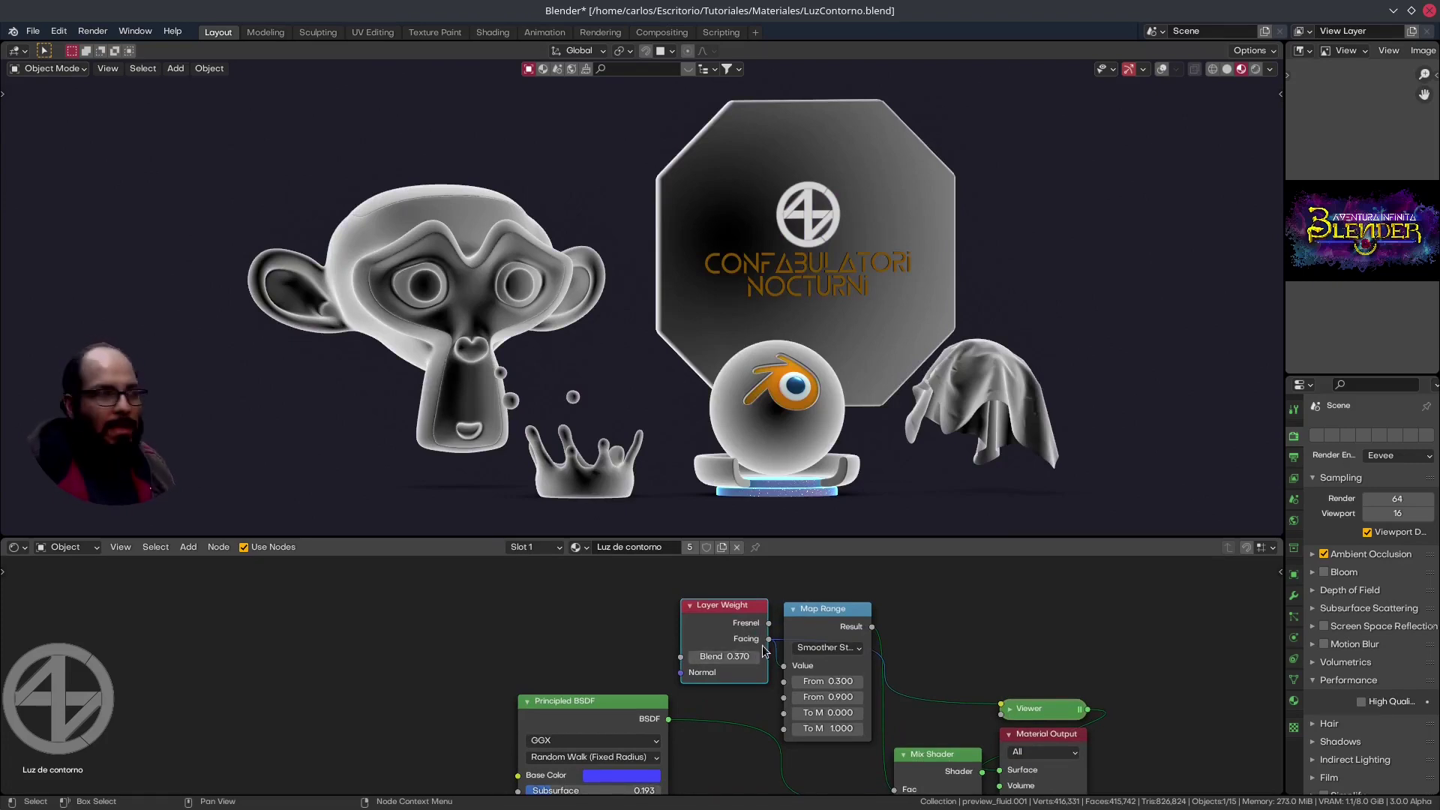
{"action": "scroll", "coordinate": [734, 382], "scroll_direction": "up", "scroll_amount": 1}
{"action": "middle_click_drag", "start_coordinate": [814, 345], "coordinate": [819, 372], "text": "shift"}
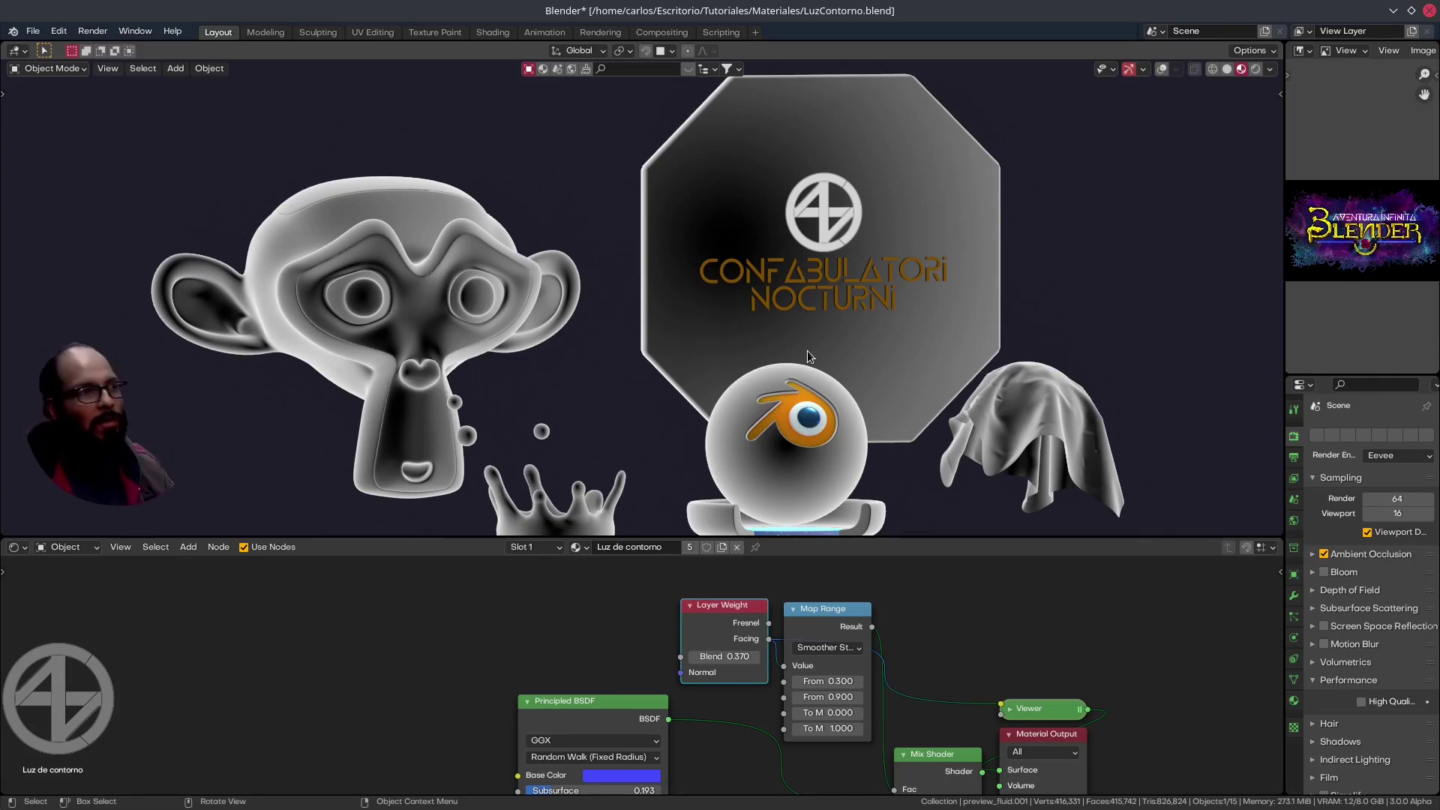
{"action": "mouse_move", "coordinate": [807, 349]}
{"action": "middle_mouse_down"}
{"action": "mouse_move", "coordinate": [861, 354]}
{"action": "mouse_move", "coordinate": [775, 344]}
{"action": "mouse_move", "coordinate": [829, 357]}
{"action": "mouse_move", "coordinate": [807, 357]}
{"action": "mouse_move", "coordinate": [800, 317]}
{"action": "mouse_move", "coordinate": [790, 351]}
{"action": "mouse_move", "coordinate": [798, 315]}
{"action": "middle_mouse_up"}
{"action": "scroll", "coordinate": [898, 332], "scroll_direction": "up", "scroll_amount": 4}
{"action": "scroll", "coordinate": [782, 343], "scroll_direction": "down", "scroll_amount": 5}
{"action": "scroll", "coordinate": [798, 315], "scroll_direction": "up", "scroll_amount": 5}
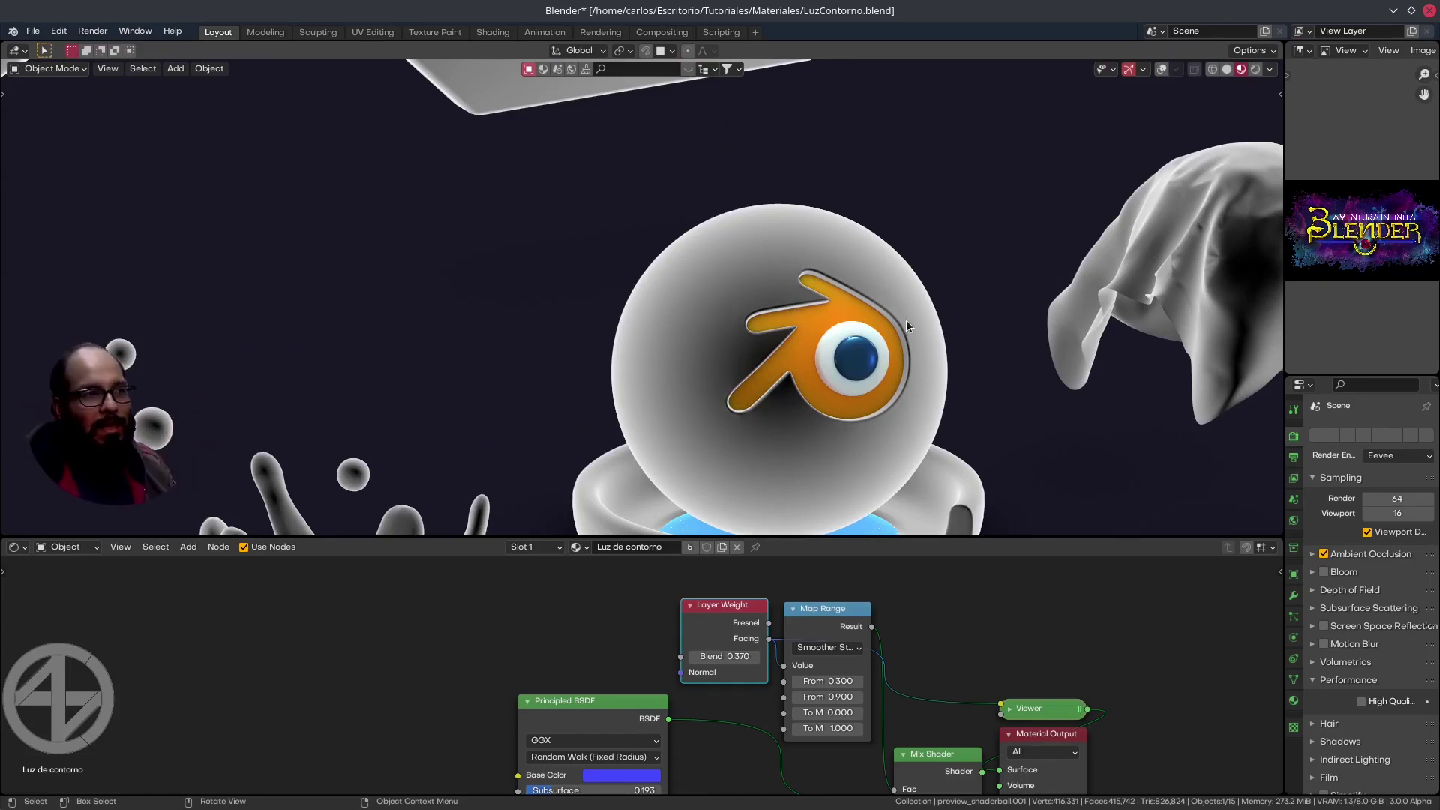
Orbit and zoom toward the cloth to inspect the mask on every object
{"action": "mouse_move", "coordinate": [1048, 328]}
{"action": "middle_mouse_down"}
{"action": "mouse_move", "coordinate": [1069, 321]}
{"action": "mouse_move", "coordinate": [741, 325]}
{"action": "middle_mouse_up"}
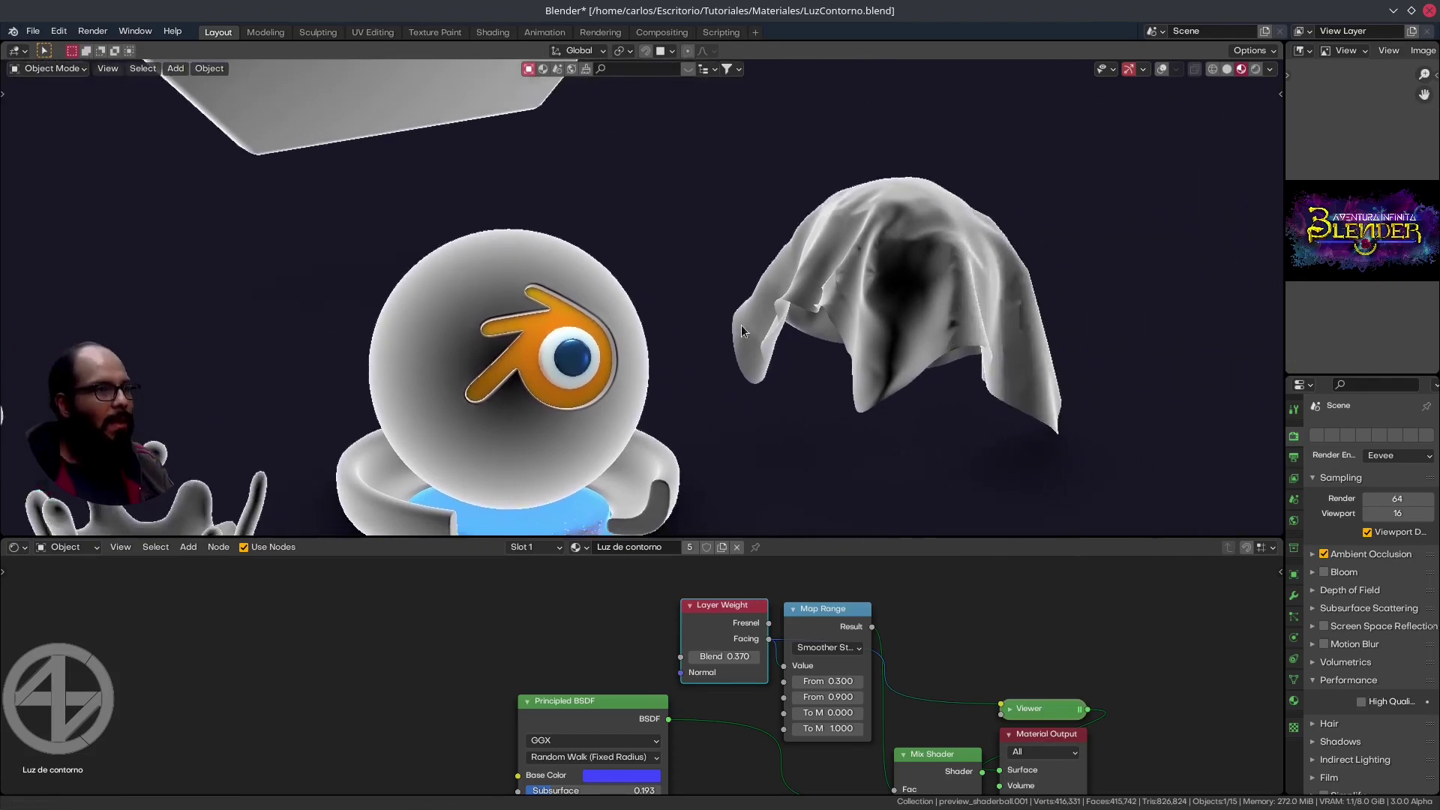
{"action": "scroll", "coordinate": [889, 282], "scroll_direction": "up", "scroll_amount": 4}
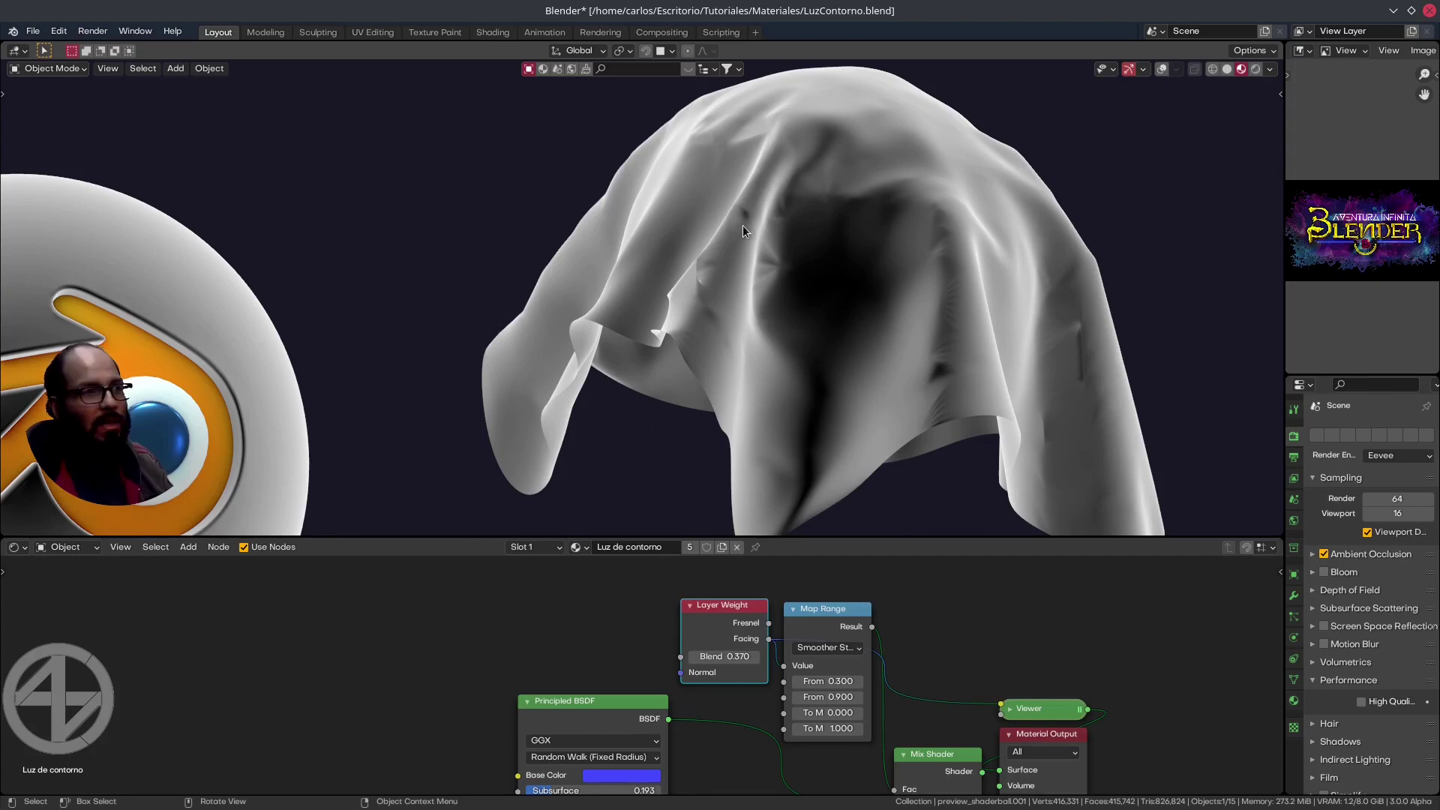
{"action": "scroll", "coordinate": [742, 225], "scroll_direction": "down", "scroll_amount": 5}
{"action": "scroll", "coordinate": [706, 232], "scroll_direction": "up", "scroll_amount": 3}
{"action": "scroll", "coordinate": [693, 174], "scroll_direction": "down", "scroll_amount": 2}
{"action": "scroll", "coordinate": [804, 275], "scroll_direction": "up", "scroll_amount": 2}
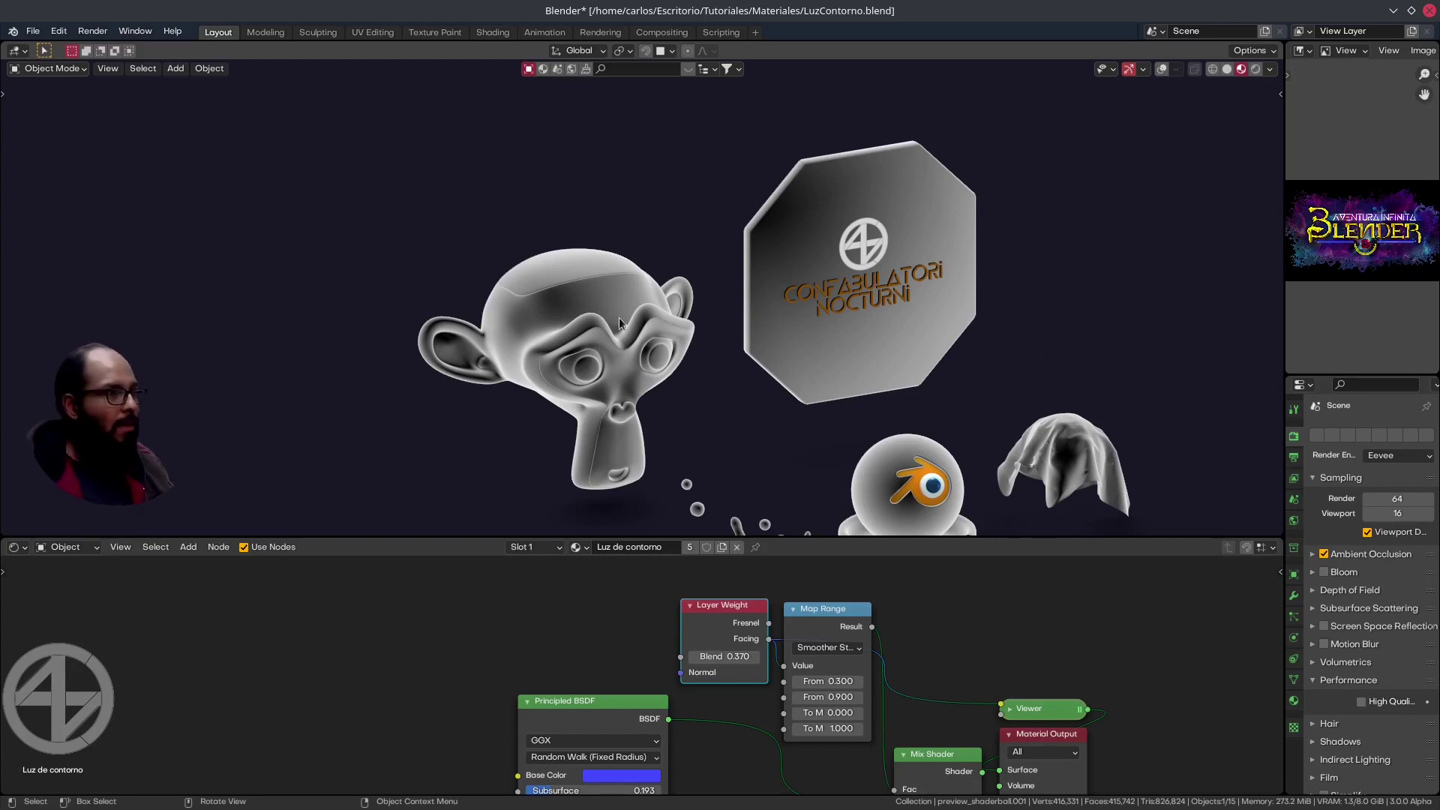
{"action": "scroll", "coordinate": [819, 174], "scroll_direction": "up", "scroll_amount": 3}
{"action": "scroll", "coordinate": [792, 182], "scroll_direction": "up", "scroll_amount": 4}
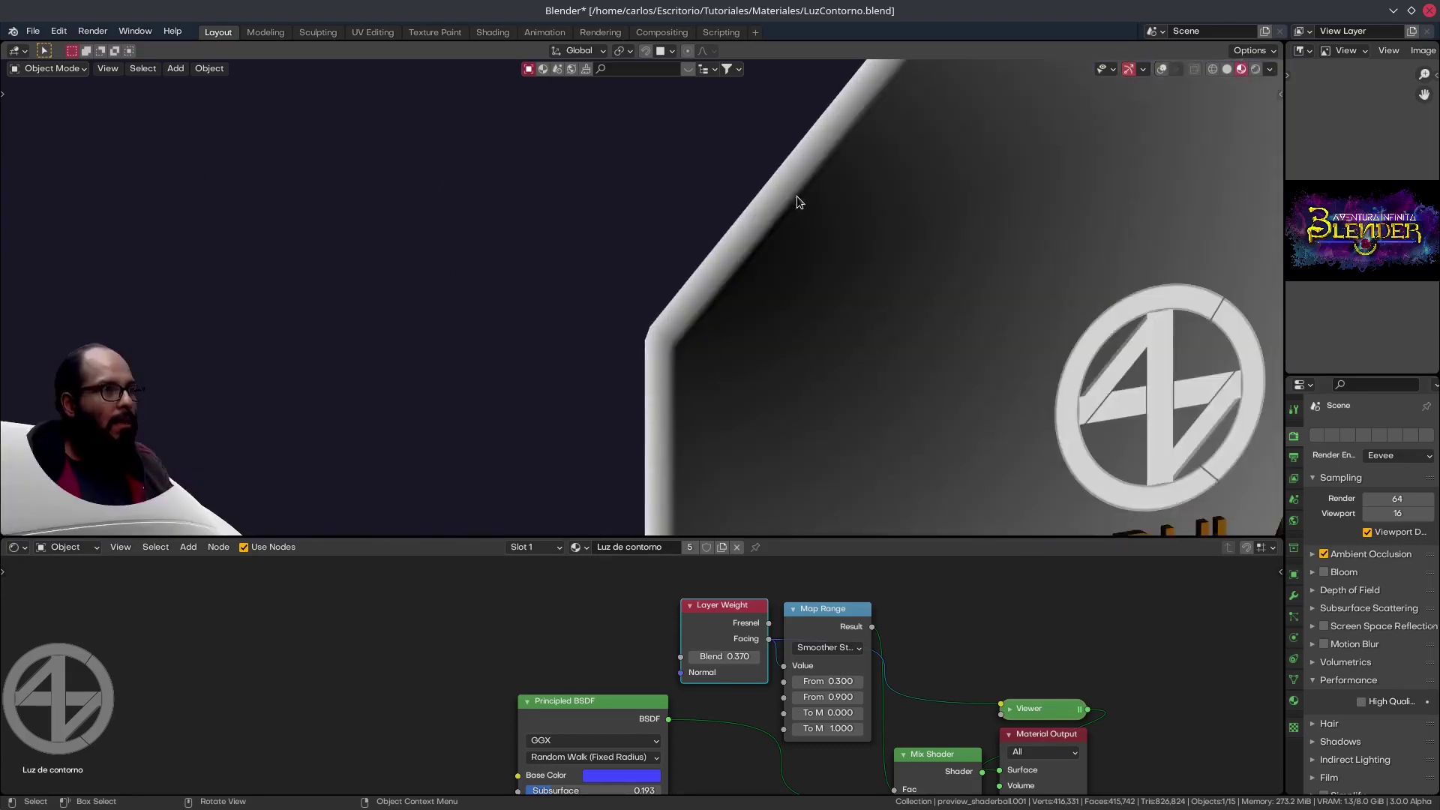
{"action": "scroll", "coordinate": [710, 286], "scroll_direction": "down", "scroll_amount": 5}
{"action": "scroll", "coordinate": [744, 285], "scroll_direction": "down", "scroll_amount": 3}
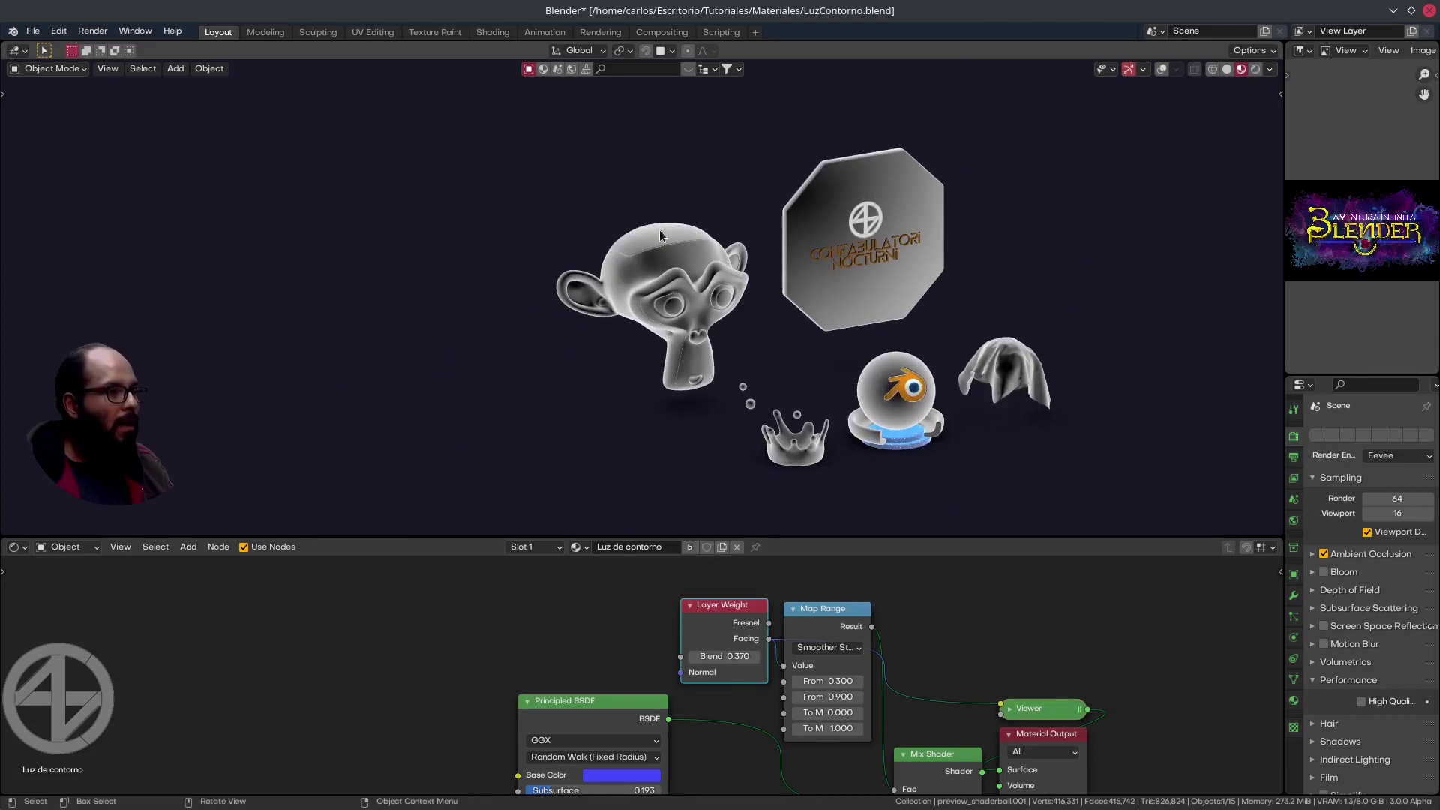
{"action": "middle_click_drag", "start_coordinate": [659, 229], "coordinate": [682, 271]}
{"action": "scroll", "coordinate": [660, 276], "scroll_direction": "up", "scroll_amount": 5}
{"action": "scroll", "coordinate": [874, 318], "scroll_direction": "down", "scroll_amount": 5}
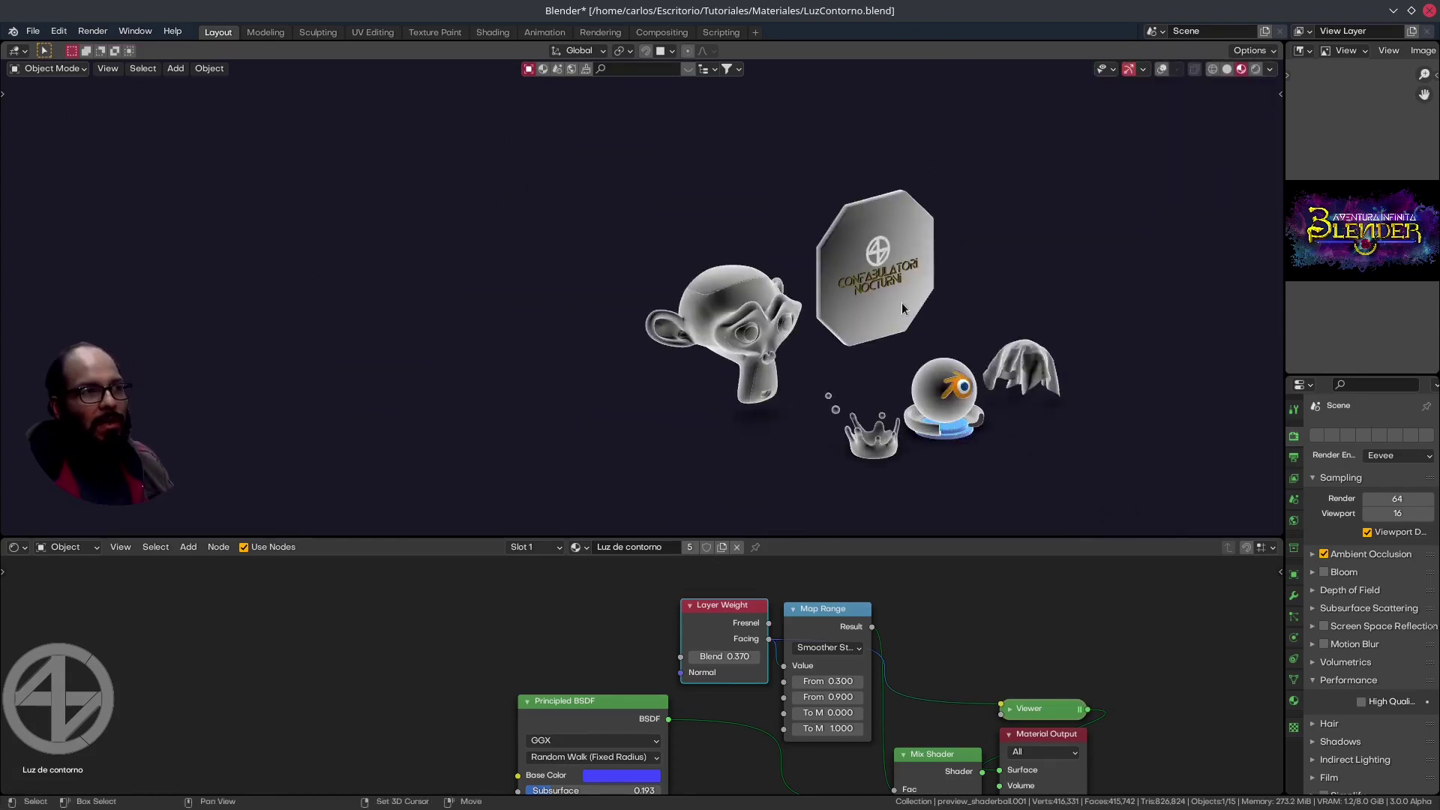
{"action": "scroll", "coordinate": [732, 666], "scroll_direction": "up", "scroll_amount": 2}
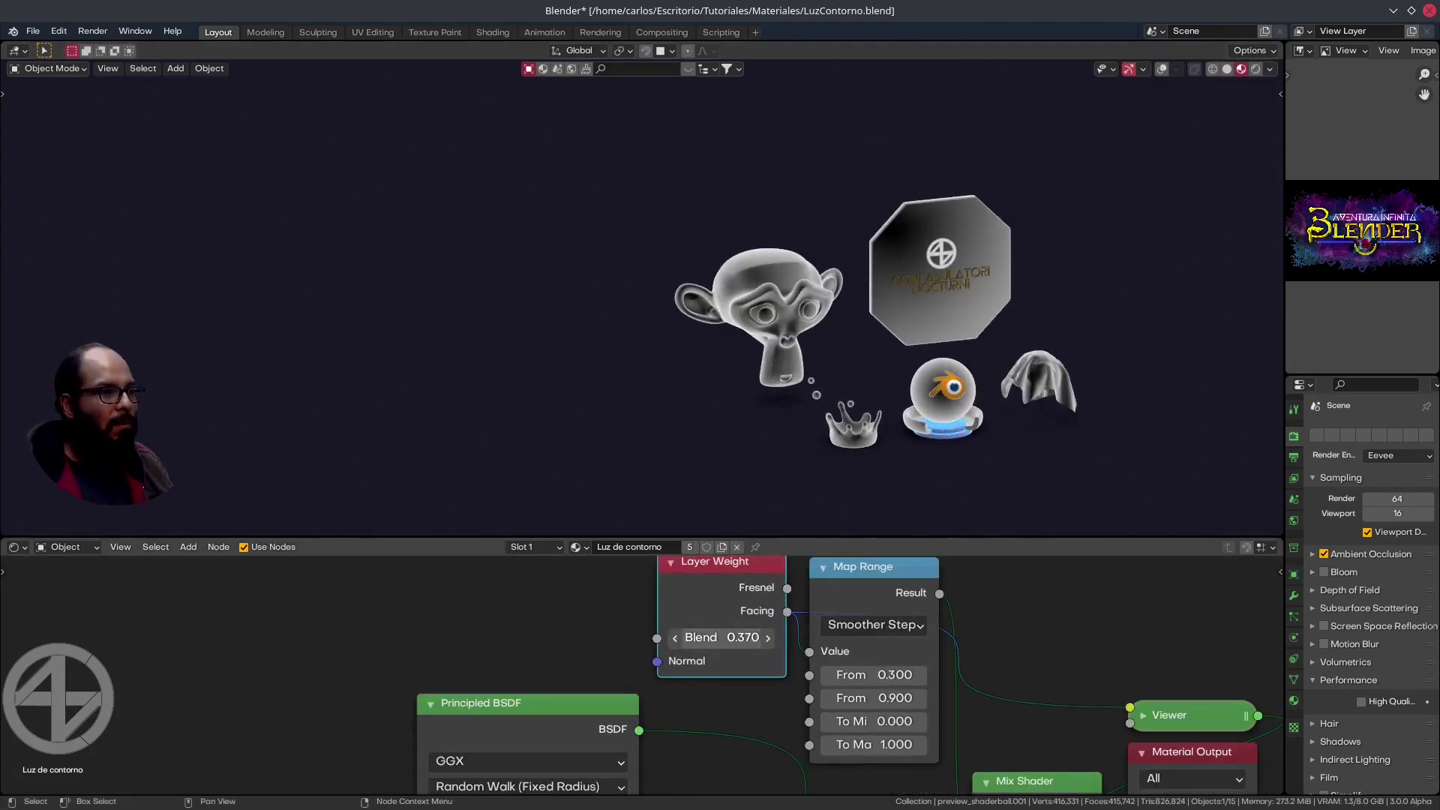
Raise the Layer Weight Blend and preview the Map Range Result in the viewport
{"action": "mouse_move", "coordinate": [731, 637]}
{"action": "left_mouse_down"}
{"action": "mouse_move", "coordinate": [753, 637]}
{"action": "mouse_move", "coordinate": [731, 638]}
{"action": "left_mouse_up"}
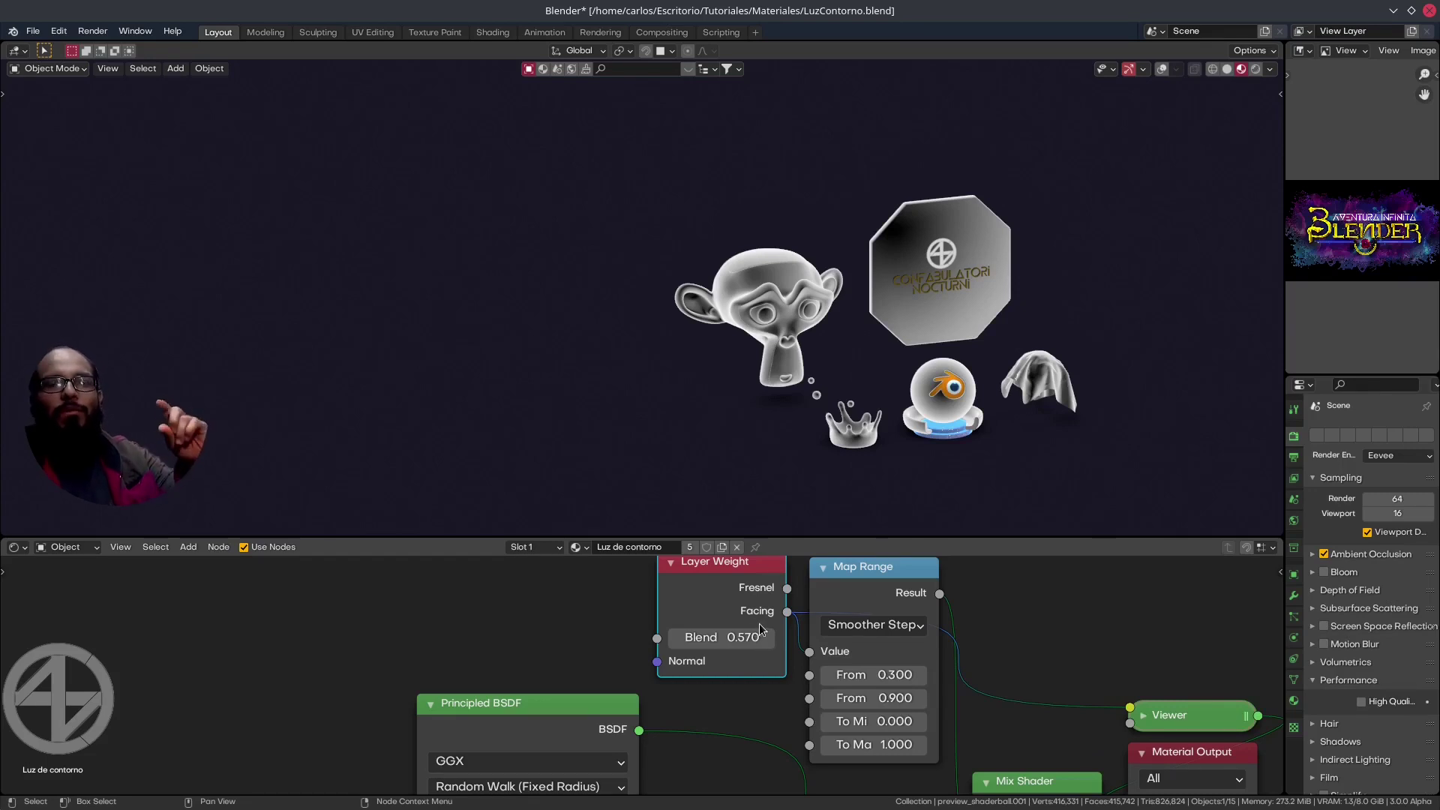
{"action": "scroll", "coordinate": [762, 627], "scroll_direction": "down", "scroll_amount": 2}
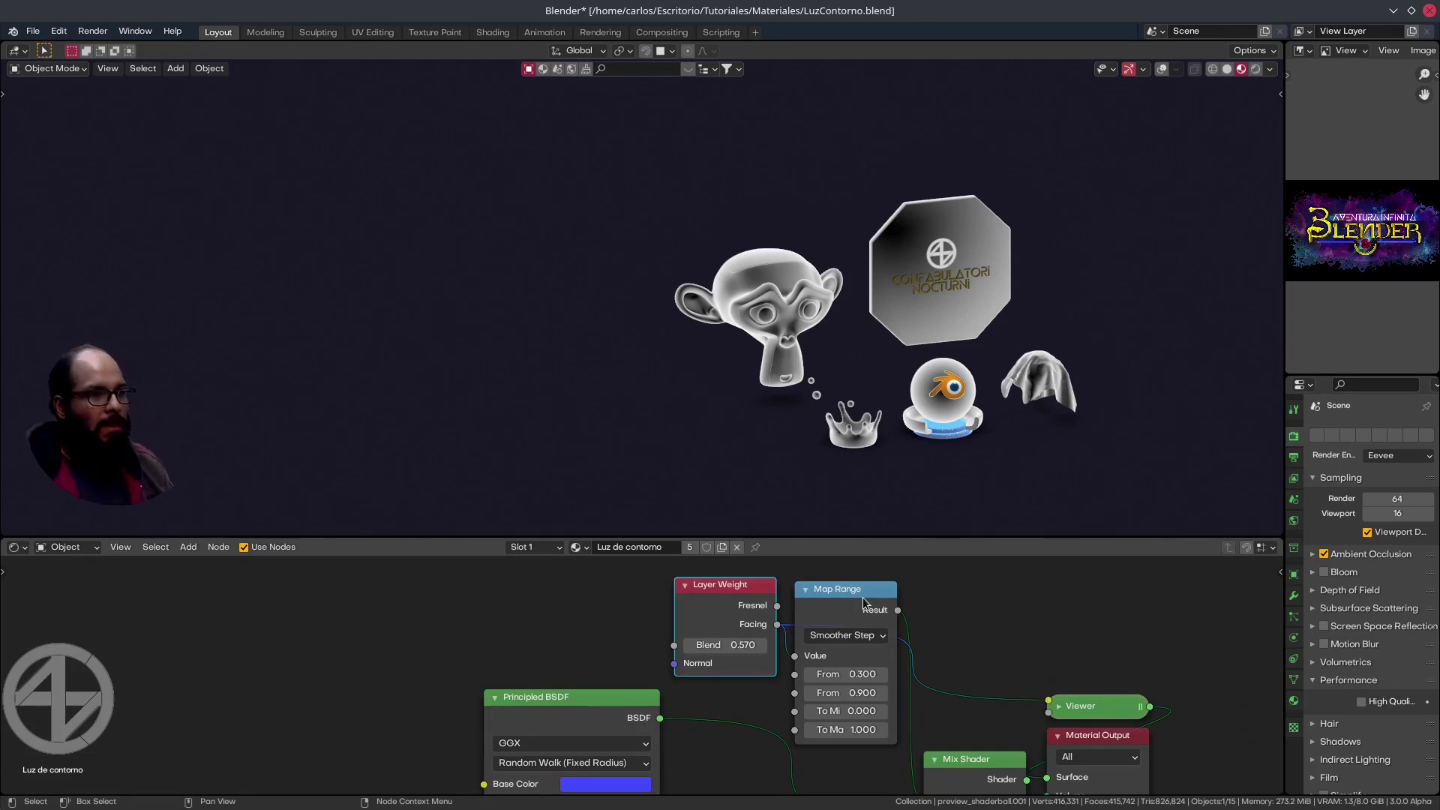
{"action": "left_click", "coordinate": [865, 602]}
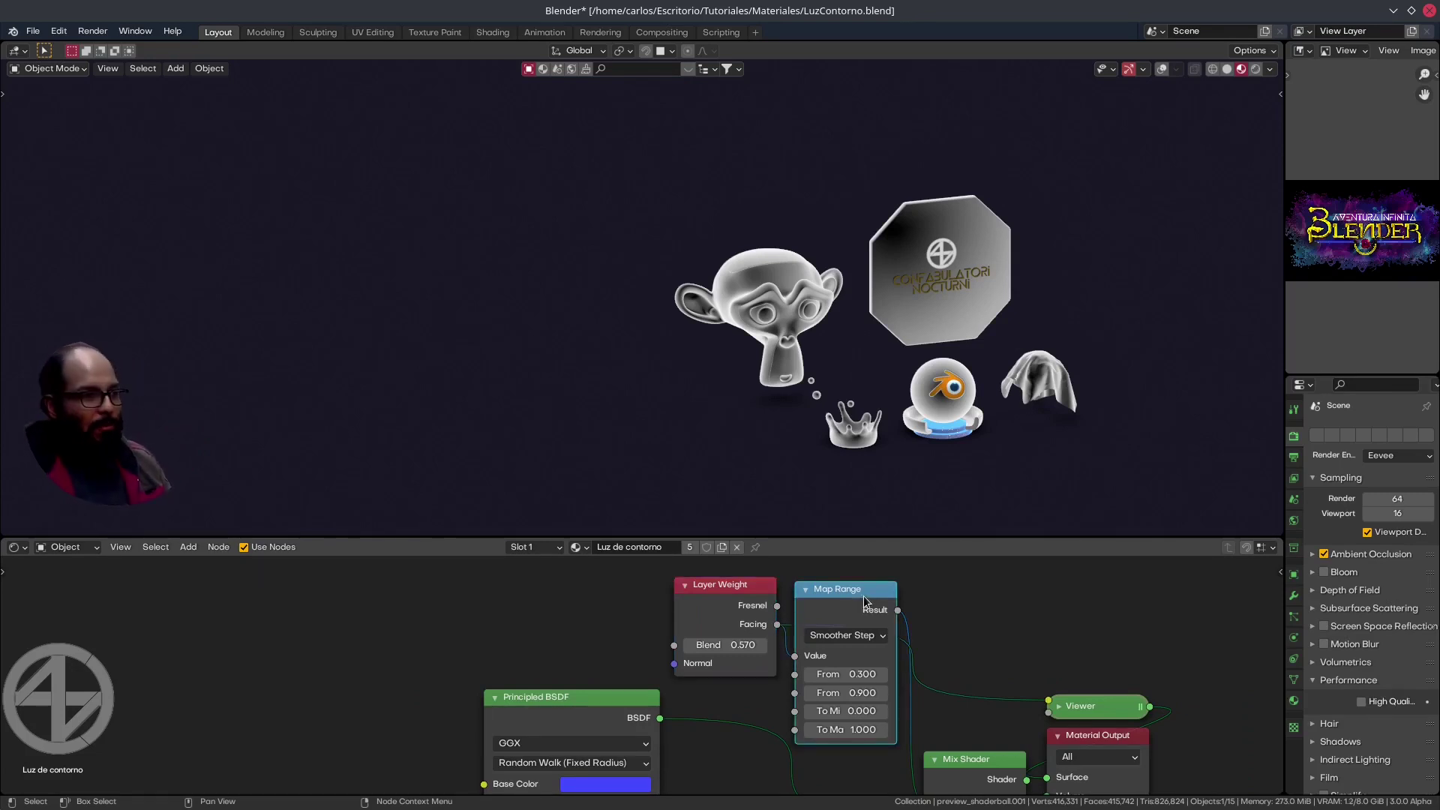
{"action": "left_click_drag", "start_coordinate": [864, 601], "coordinate": [864, 598]}
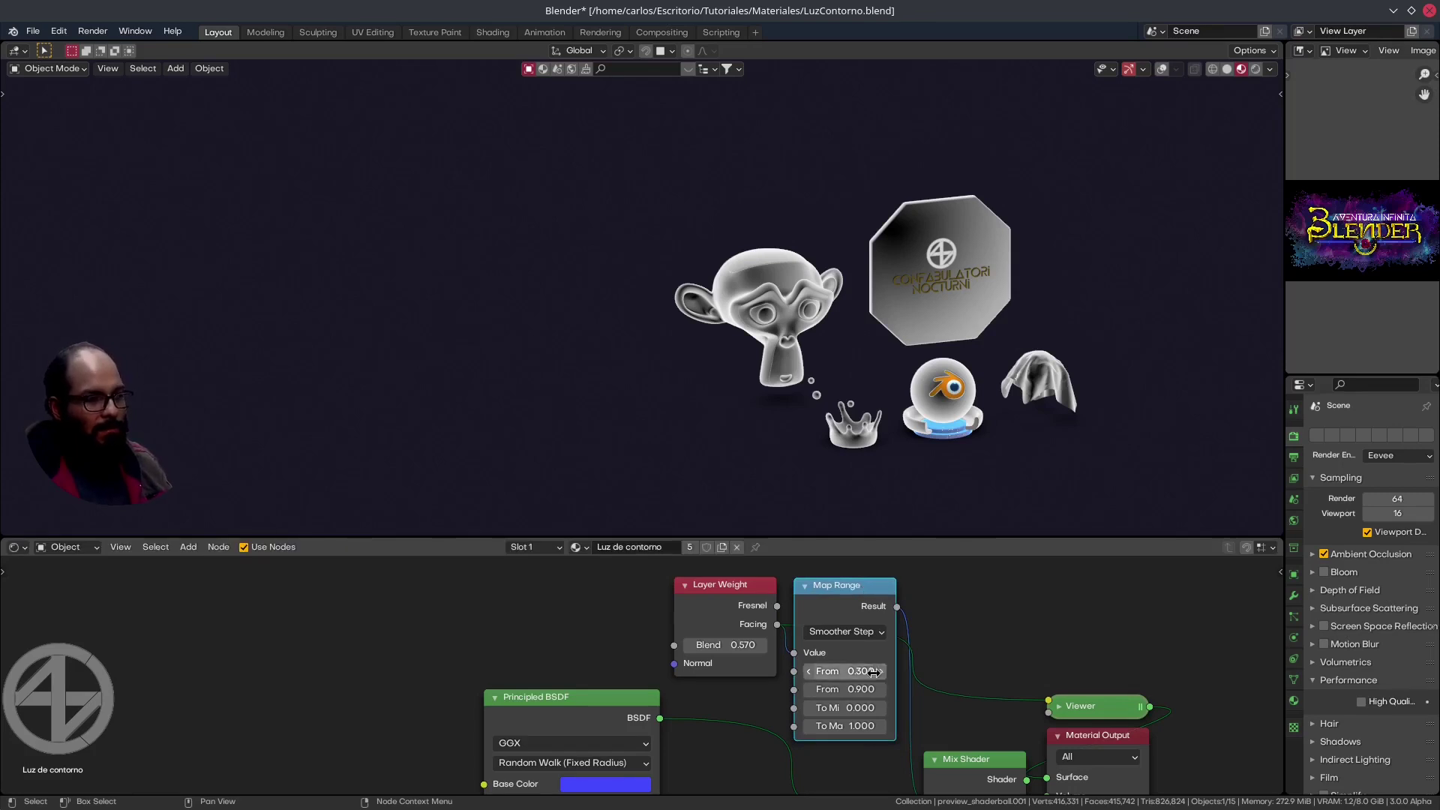
{"action": "scroll", "coordinate": [873, 673], "scroll_direction": "up", "scroll_amount": 2}
{"action": "scroll", "coordinate": [873, 673], "scroll_direction": "down", "scroll_amount": 2}
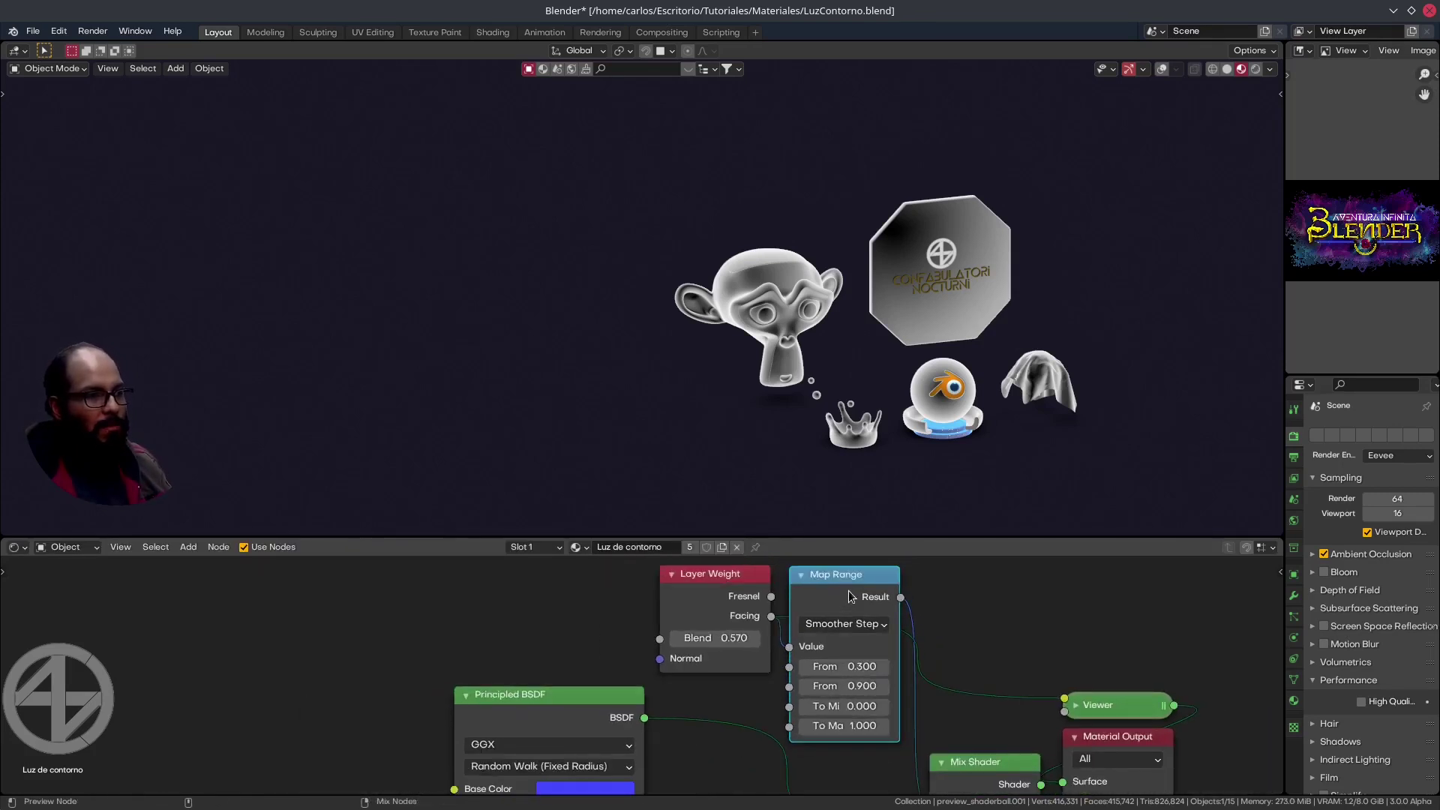
{"action": "left_click", "coordinate": [848, 591], "text": "ctrl+shift"}
Set Map Range From Max to 1.0, then narrow the range to From Min 0.46 and From Max 0.51
{"action": "double_click", "coordinate": [862, 667]}
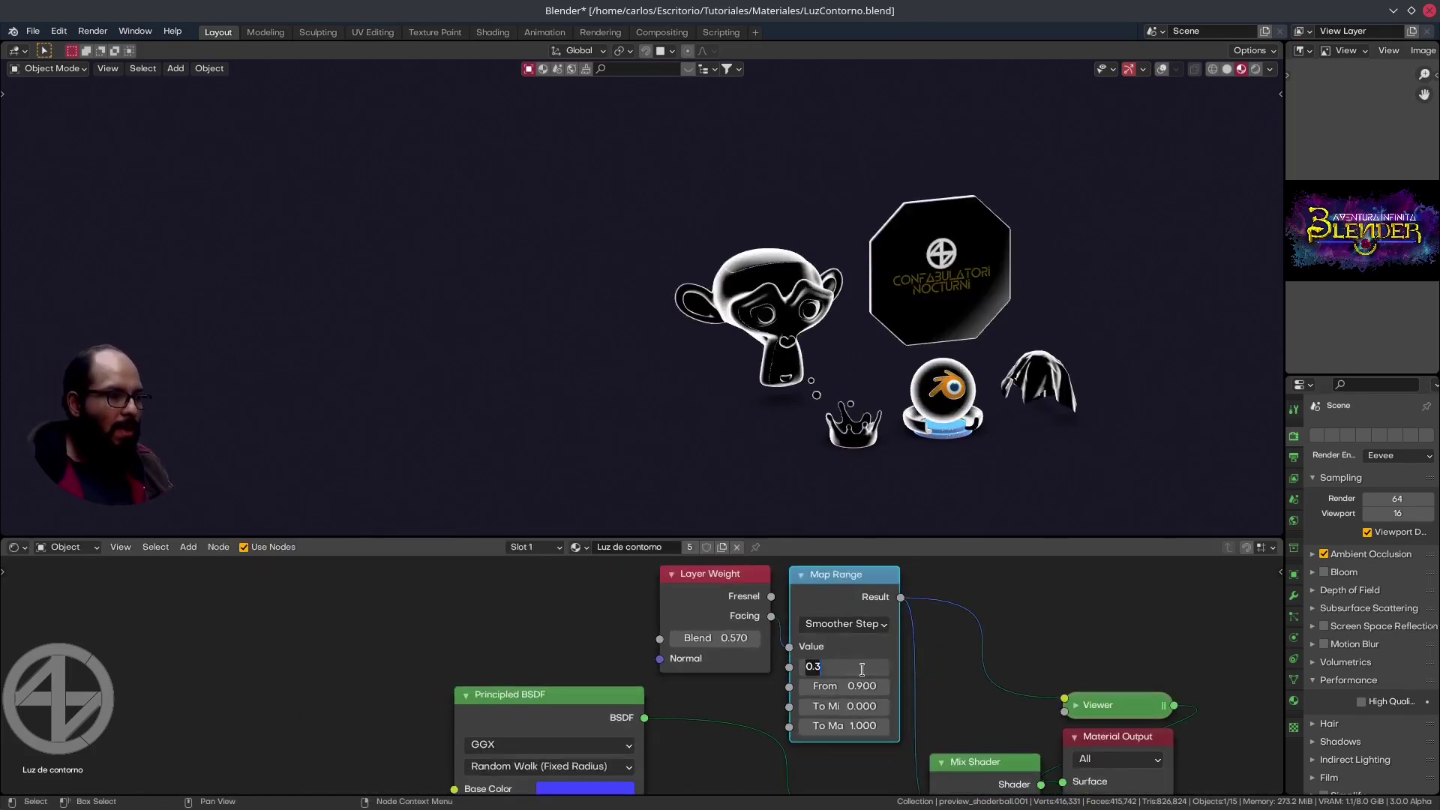
{"action": "key", "text": "Return"}
{"action": "double_click", "coordinate": [844, 678]}
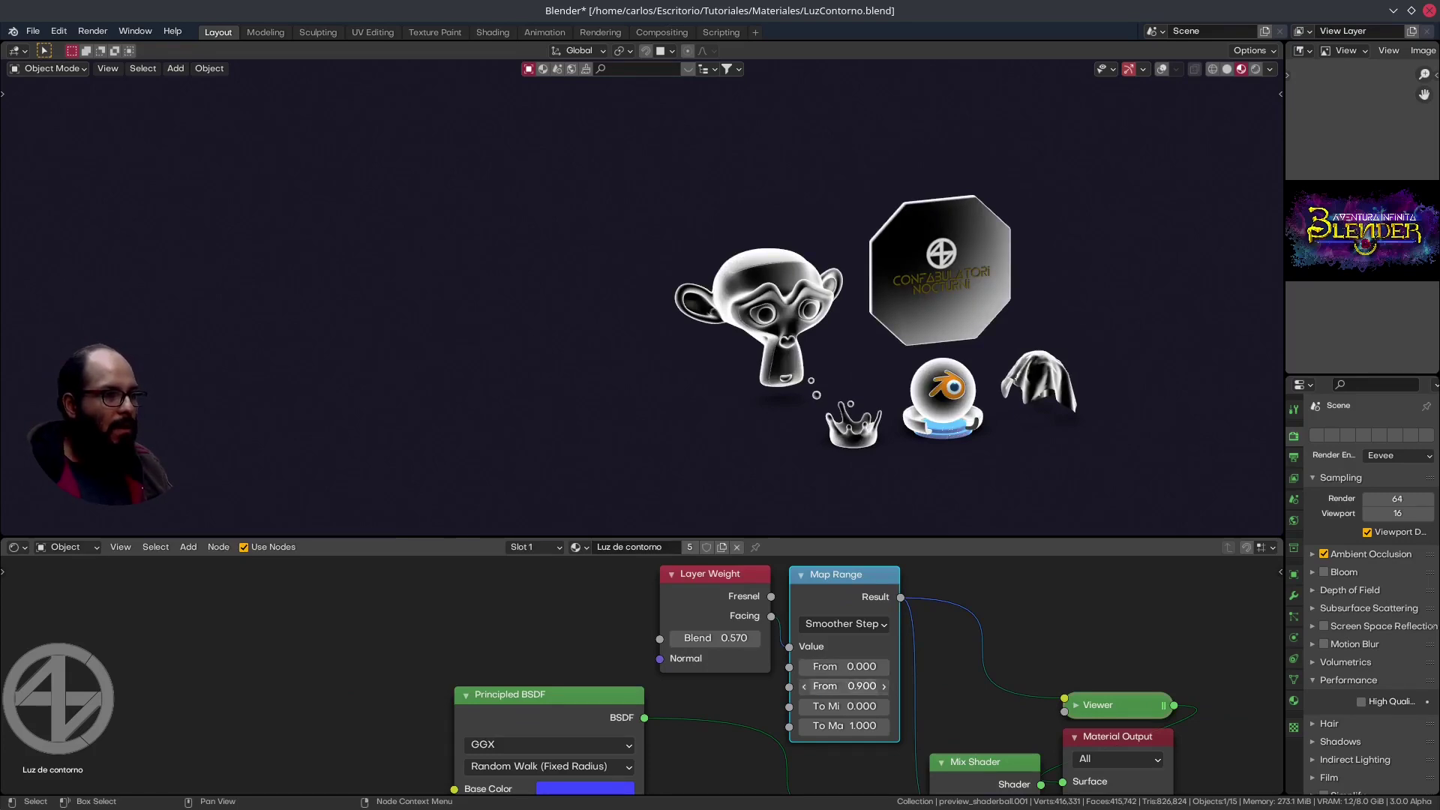
{"action": "type", "text": "1"}
{"action": "key", "text": "Return"}
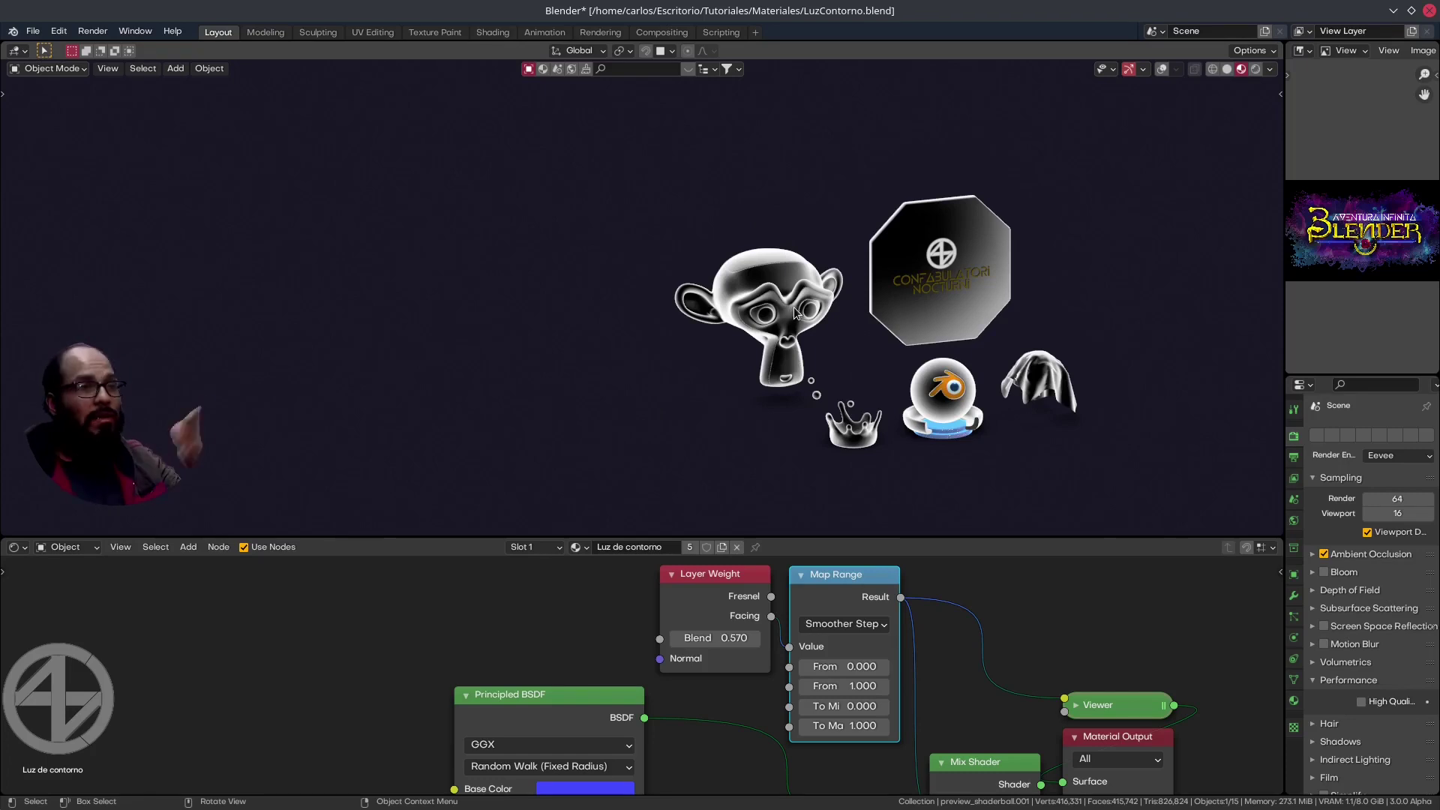
{"action": "scroll", "coordinate": [787, 315], "scroll_direction": "up", "scroll_amount": 1}
{"action": "scroll", "coordinate": [780, 324], "scroll_direction": "up", "scroll_amount": 2}
{"action": "scroll", "coordinate": [774, 333], "scroll_direction": "up", "scroll_amount": 1}
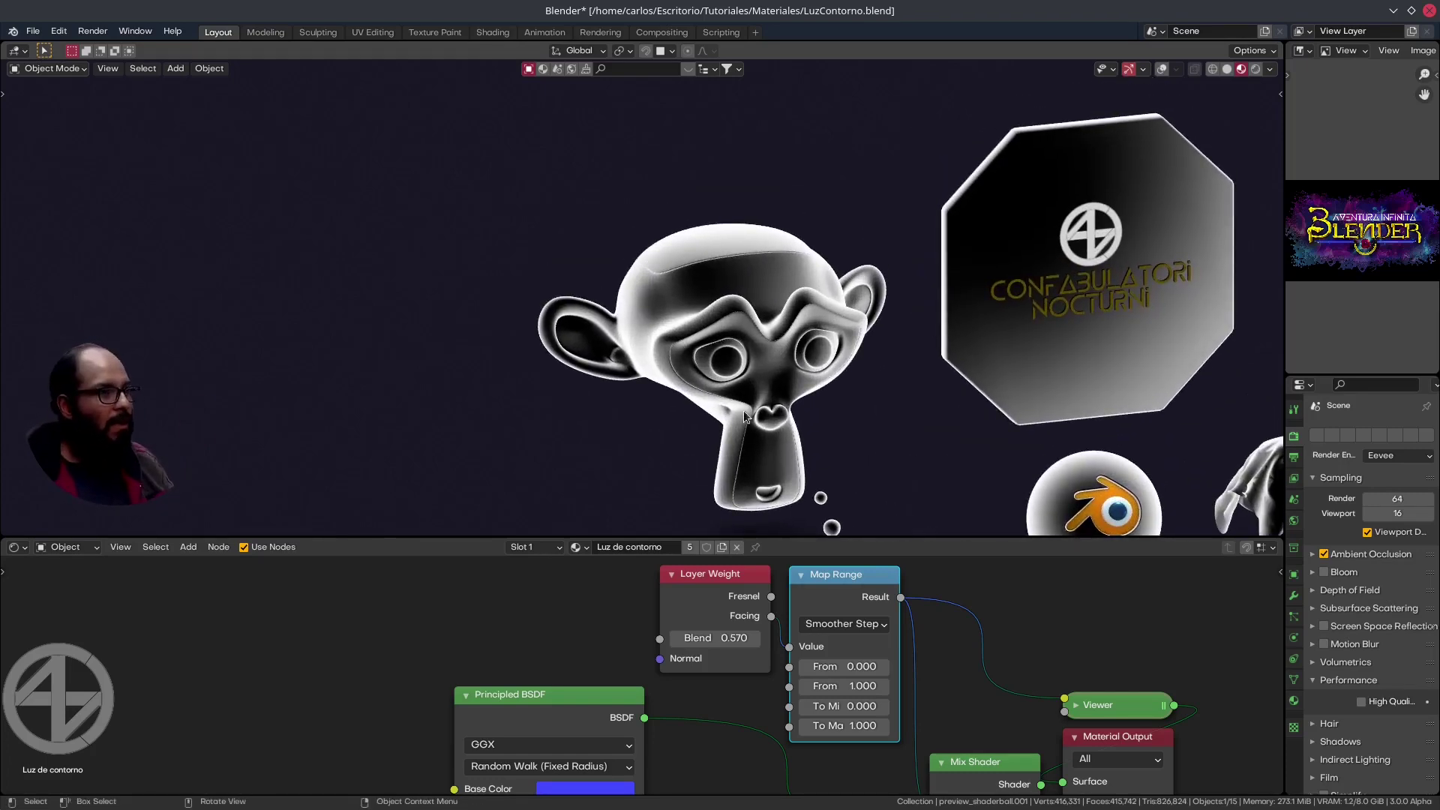
{"action": "mouse_move", "coordinate": [840, 666]}
{"action": "left_mouse_down"}
{"action": "mouse_move", "coordinate": [881, 666]}
{"action": "mouse_move", "coordinate": [787, 685]}
{"action": "mouse_move", "coordinate": [855, 685]}
{"action": "mouse_move", "coordinate": [858, 666]}
{"action": "mouse_move", "coordinate": [825, 666]}
{"action": "mouse_move", "coordinate": [885, 685]}
{"action": "mouse_move", "coordinate": [806, 685]}
{"action": "mouse_move", "coordinate": [836, 686]}
{"action": "left_mouse_up"}
{"action": "left_click", "coordinate": [804, 685]}
Try several Layer Weight Blend values while orbiting around the objects to compare rims
{"action": "left_click_drag", "start_coordinate": [716, 638], "coordinate": [675, 638]}
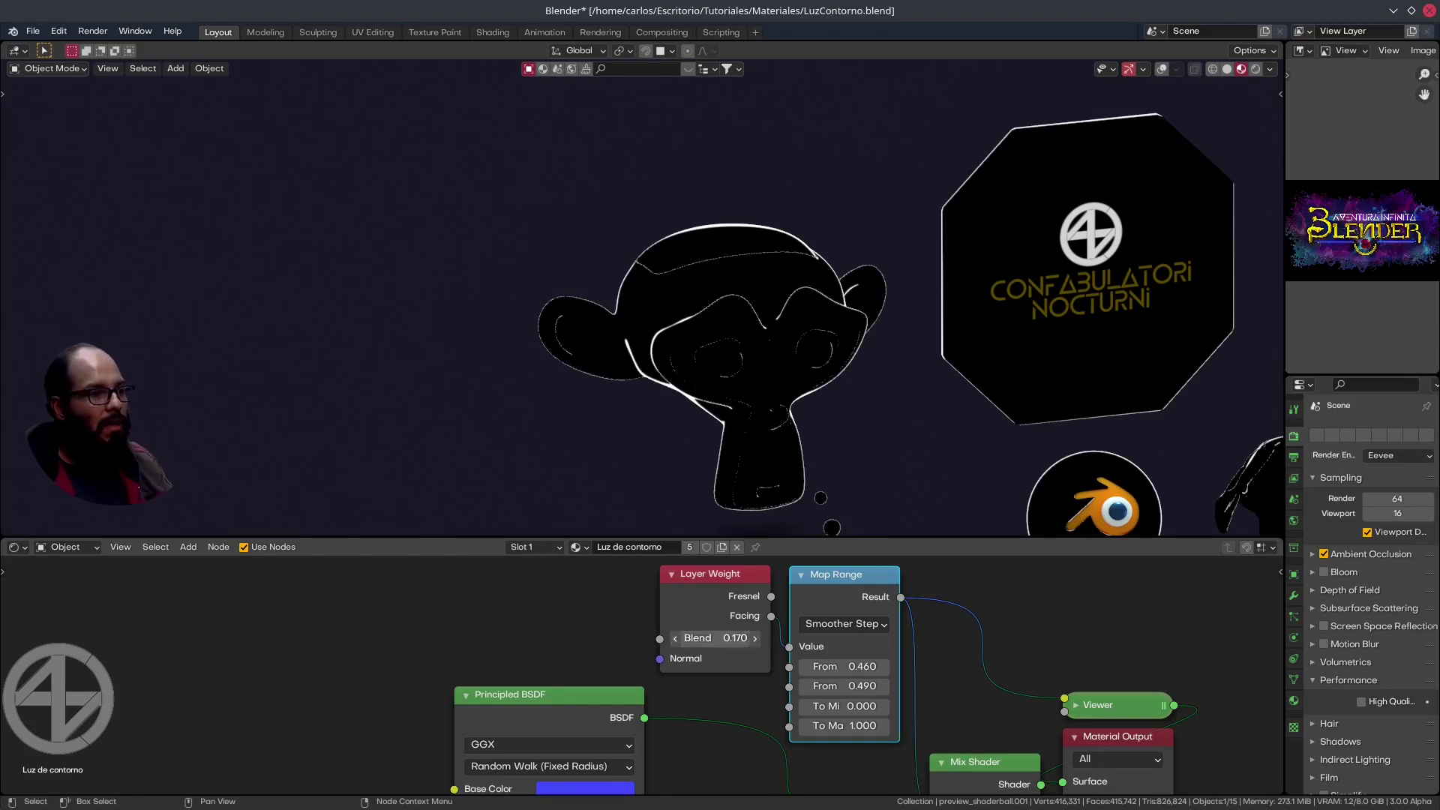
{"action": "left_click_drag", "start_coordinate": [734, 637], "coordinate": [765, 636]}
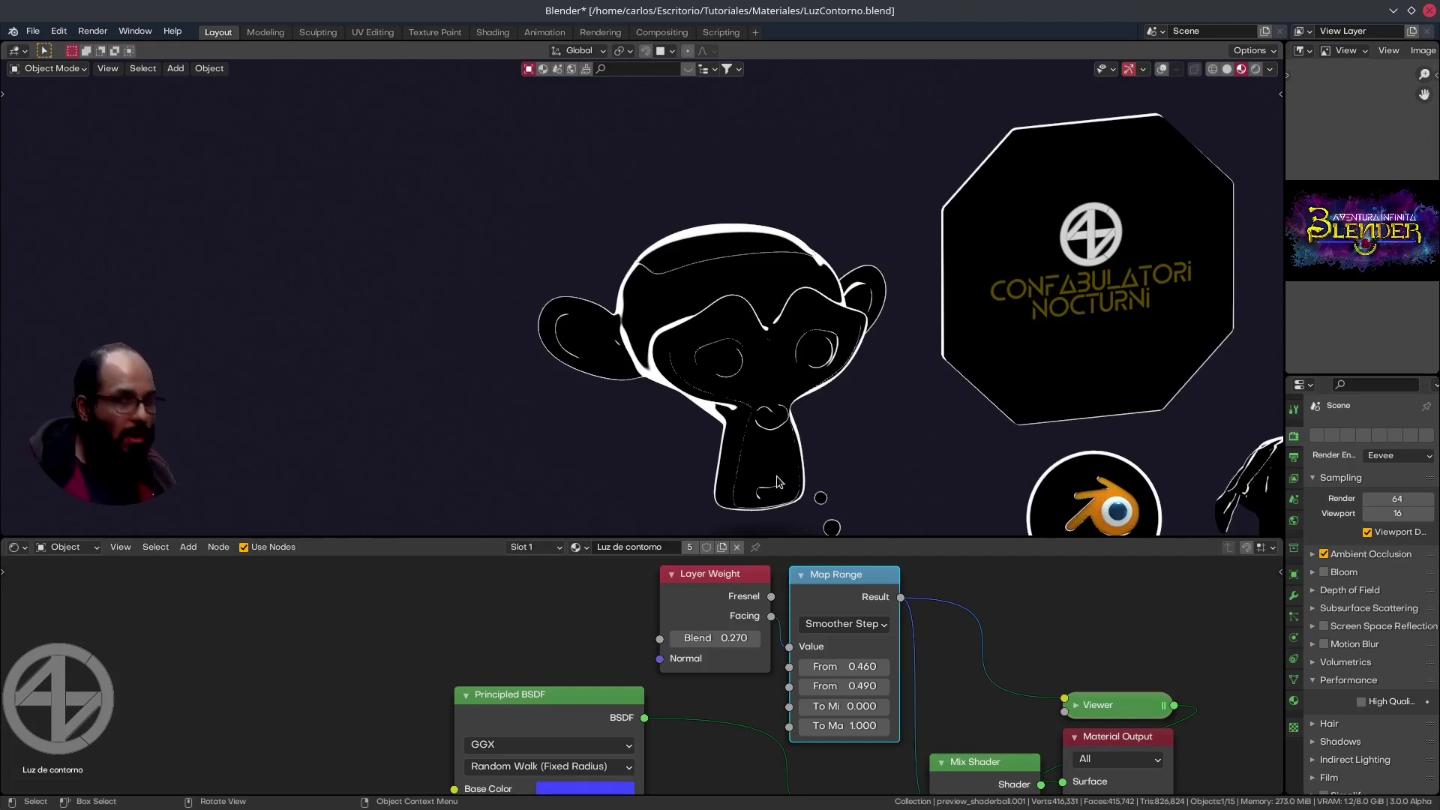
{"action": "left_click_drag", "start_coordinate": [716, 637], "coordinate": [678, 638]}
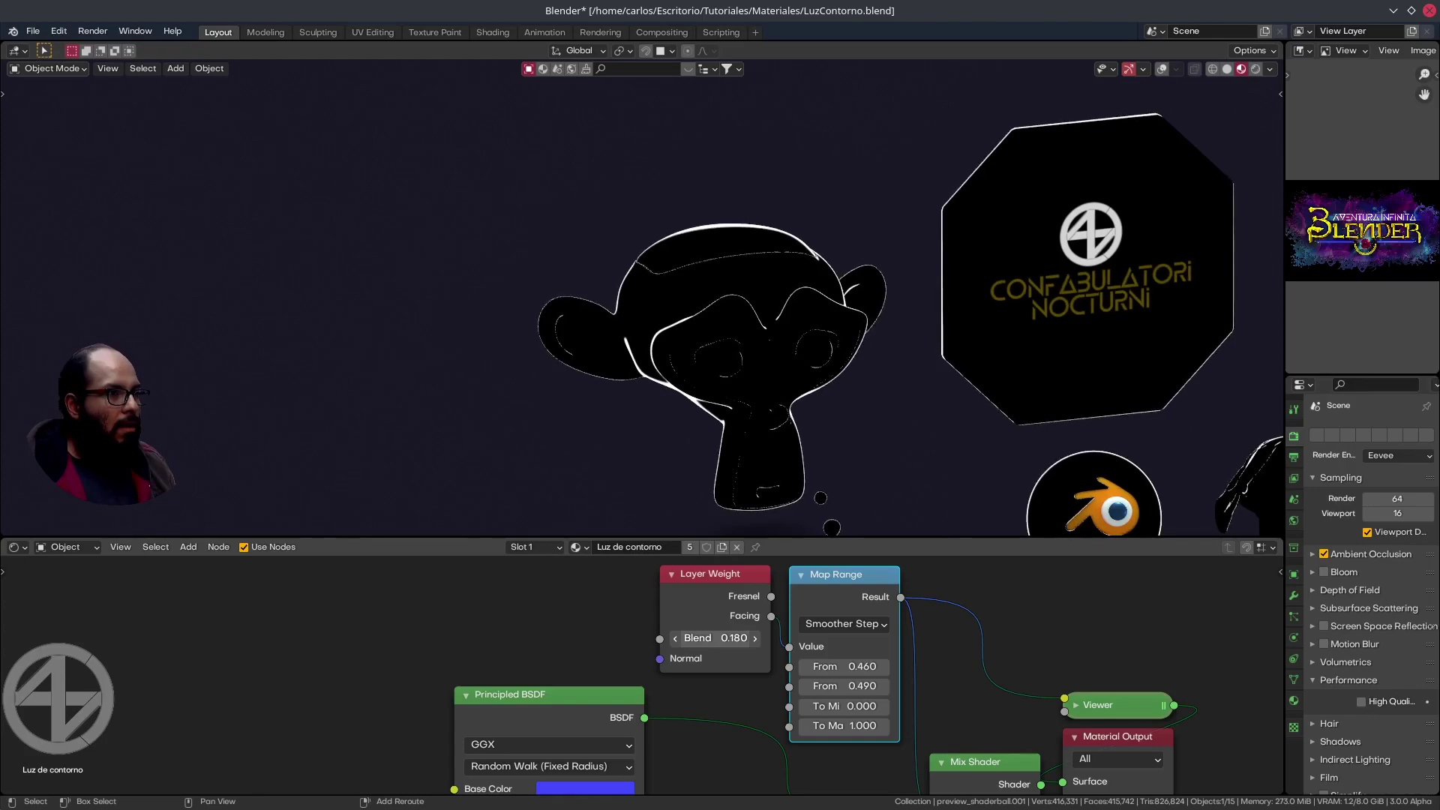
{"action": "scroll", "coordinate": [1056, 390], "scroll_direction": "down", "scroll_amount": 3}
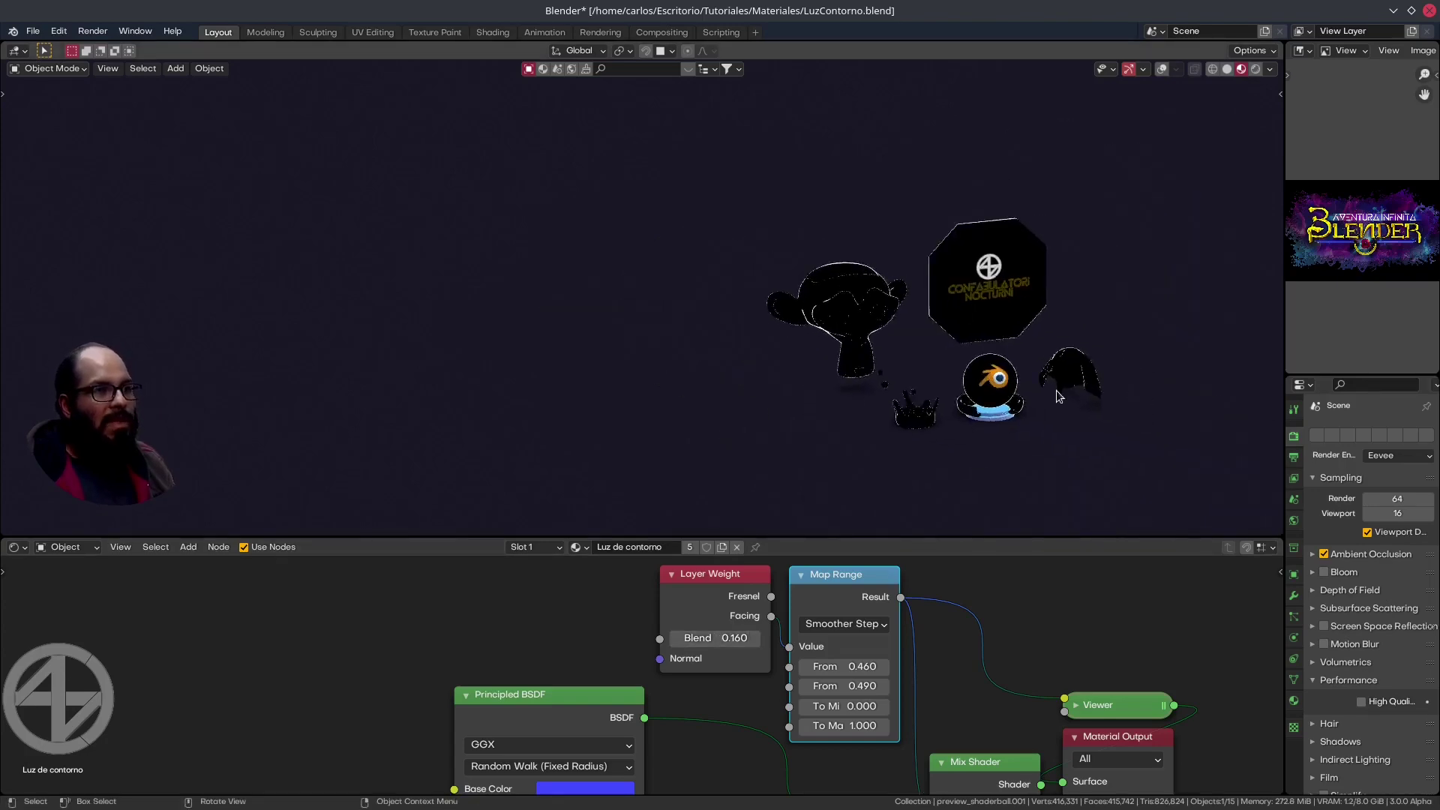
{"action": "scroll", "coordinate": [1050, 386], "scroll_direction": "up", "scroll_amount": 3}
{"action": "scroll", "coordinate": [1032, 372], "scroll_direction": "up", "scroll_amount": 3}
{"action": "mouse_move", "coordinate": [1032, 372]}
{"action": "middle_mouse_down"}
{"action": "mouse_move", "coordinate": [1051, 362]}
{"action": "mouse_move", "coordinate": [994, 389]}
{"action": "mouse_move", "coordinate": [1043, 368]}
{"action": "mouse_move", "coordinate": [928, 366]}
{"action": "mouse_move", "coordinate": [1024, 313]}
{"action": "mouse_move", "coordinate": [919, 338]}
{"action": "mouse_move", "coordinate": [746, 345]}
{"action": "middle_mouse_up"}
{"action": "scroll", "coordinate": [738, 335], "scroll_direction": "up", "scroll_amount": 3}
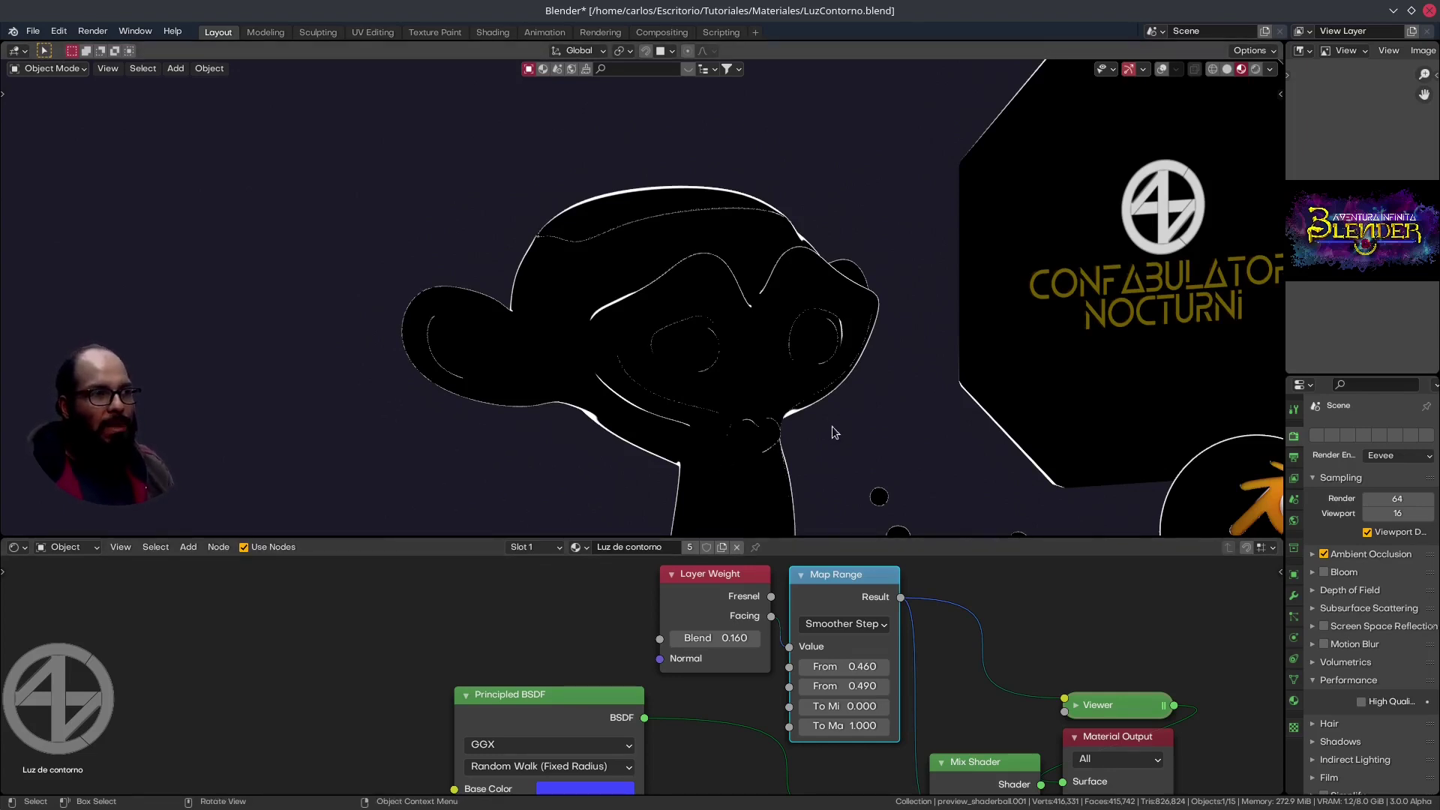
{"action": "scroll", "coordinate": [831, 426], "scroll_direction": "down", "scroll_amount": 4}
{"action": "mouse_move", "coordinate": [1004, 420]}
{"action": "middle_mouse_down"}
{"action": "mouse_move", "coordinate": [867, 417]}
{"action": "mouse_move", "coordinate": [849, 459]}
{"action": "mouse_move", "coordinate": [887, 424]}
{"action": "mouse_move", "coordinate": [799, 450]}
{"action": "middle_mouse_up"}
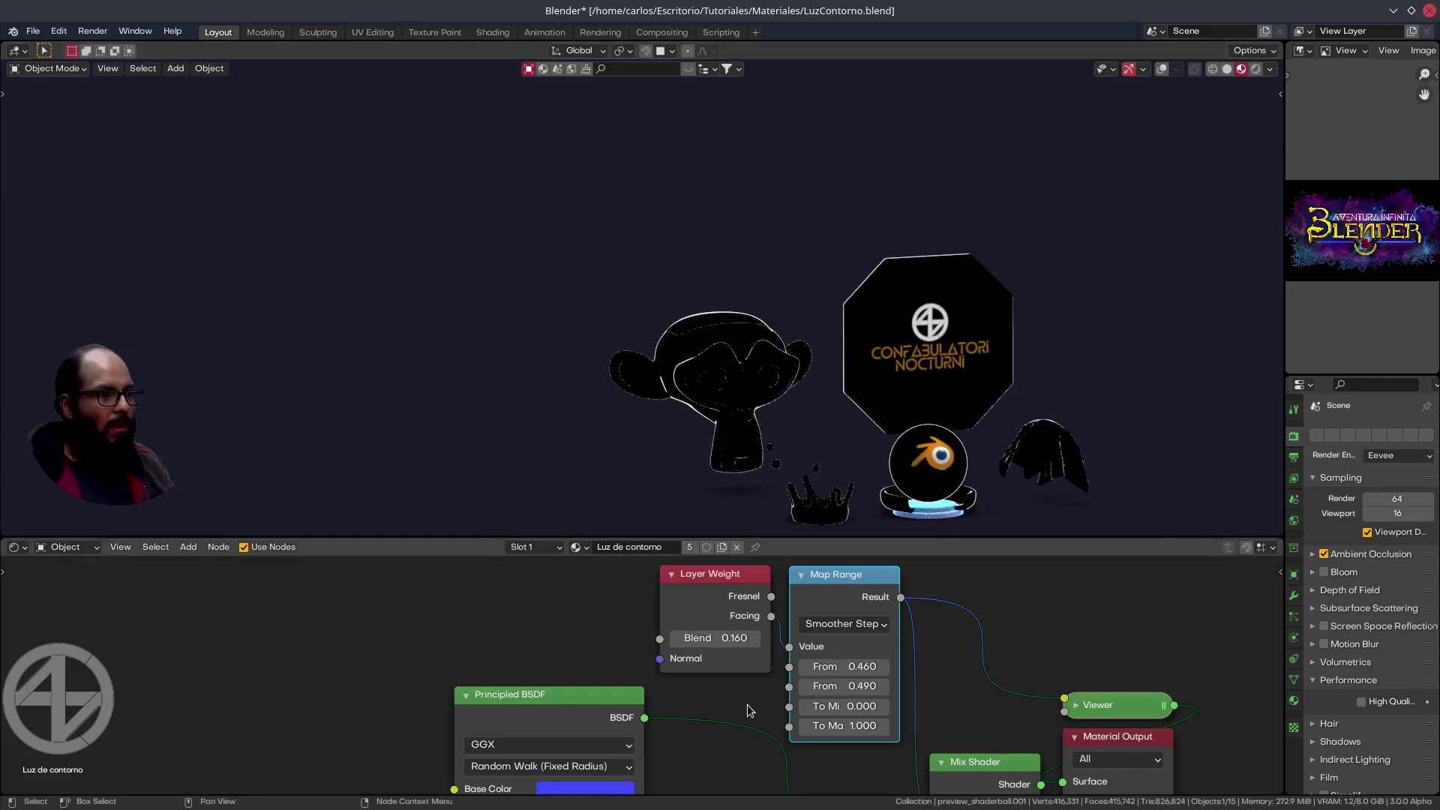
{"action": "scroll", "coordinate": [795, 622], "scroll_direction": "down", "scroll_amount": 1}
{"action": "scroll", "coordinate": [828, 649], "scroll_direction": "down", "scroll_amount": 1}
{"action": "scroll", "coordinate": [828, 649], "scroll_direction": "up", "scroll_amount": 2}
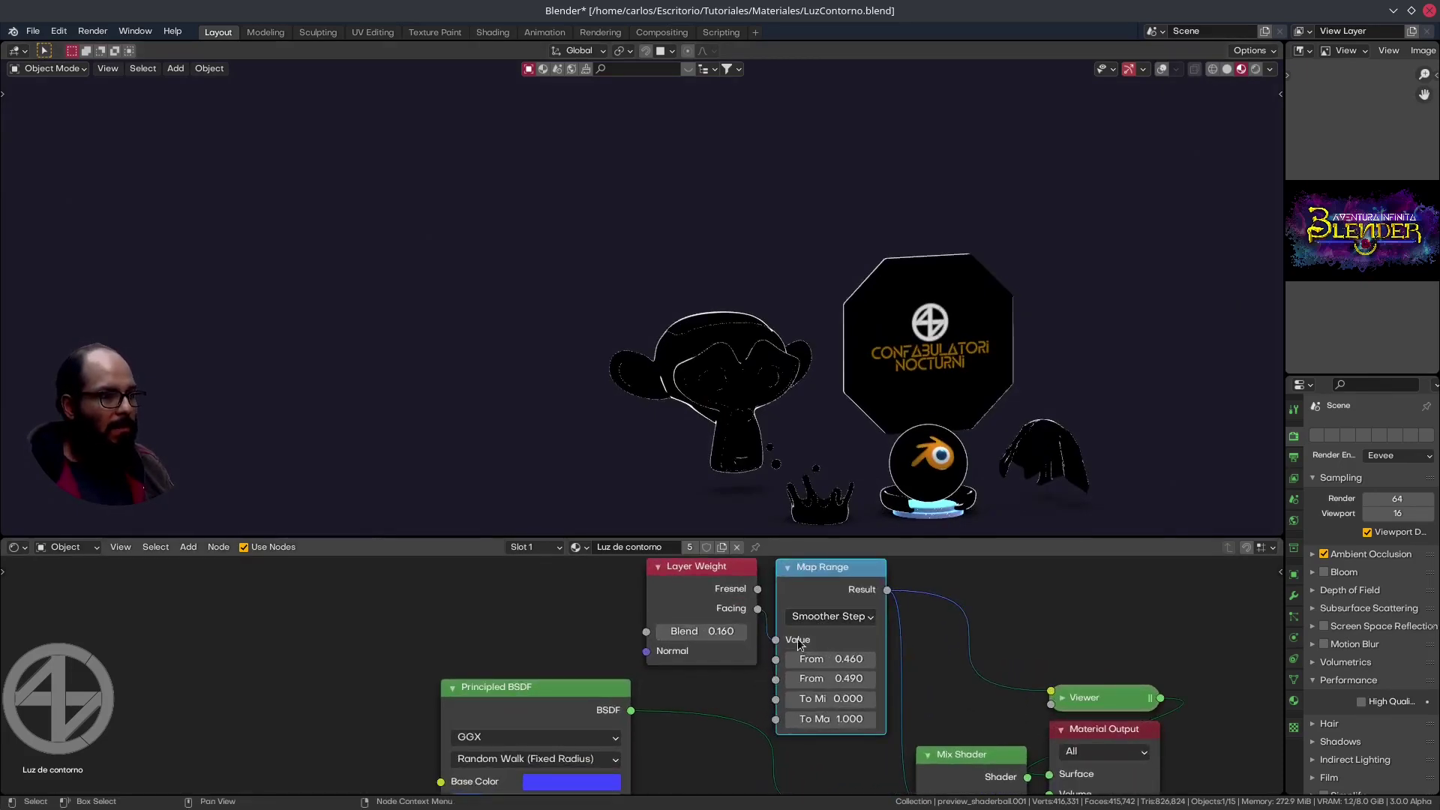
Set Blend to 0.260 and the Map Range remap to 0.370–0.590
{"action": "mouse_move", "coordinate": [810, 659]}
{"action": "left_mouse_down"}
{"action": "mouse_move", "coordinate": [840, 658]}
{"action": "mouse_move", "coordinate": [817, 658]}
{"action": "left_mouse_up"}
{"action": "scroll", "coordinate": [763, 350], "scroll_direction": "up", "scroll_amount": 3}
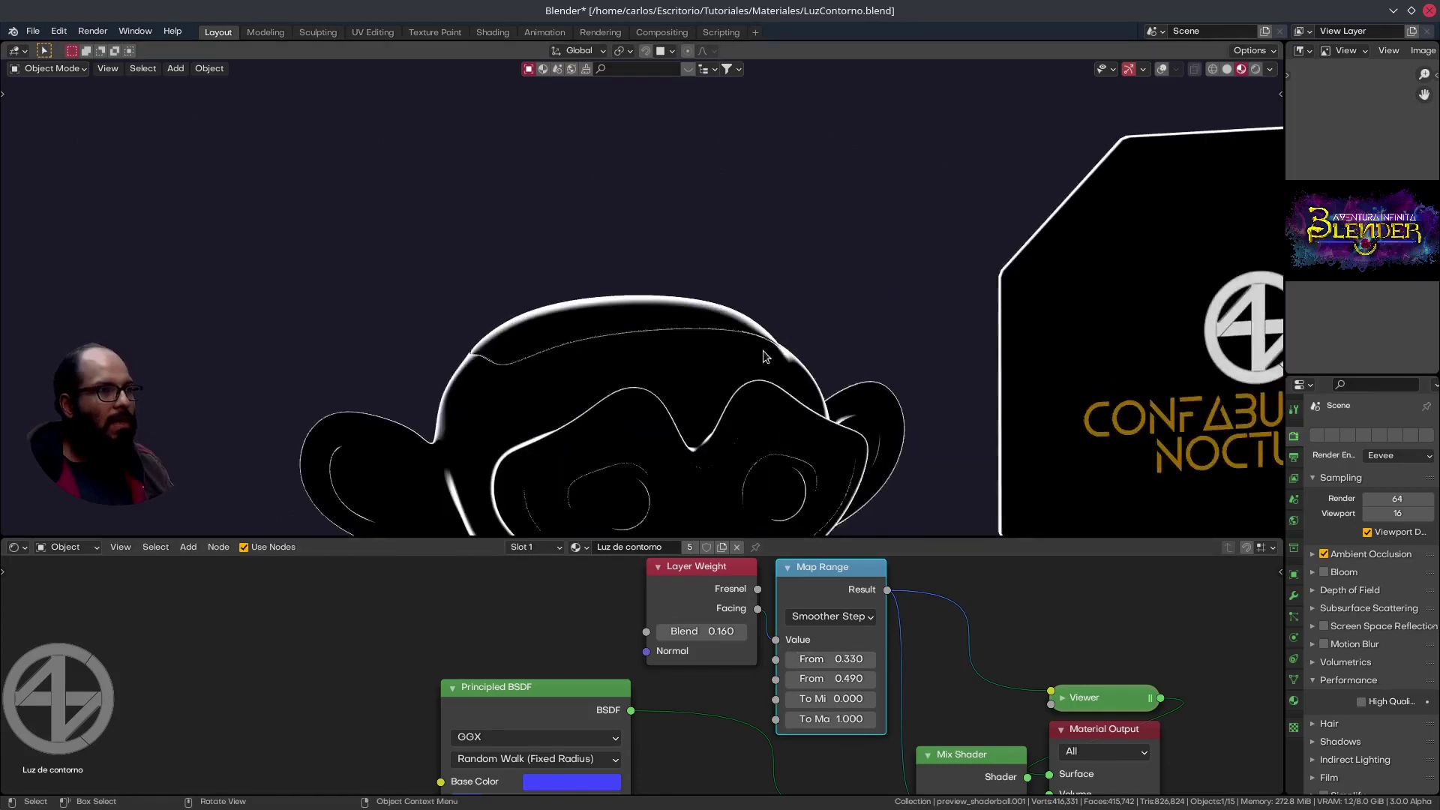
{"action": "scroll", "coordinate": [769, 323], "scroll_direction": "up", "scroll_amount": 2}
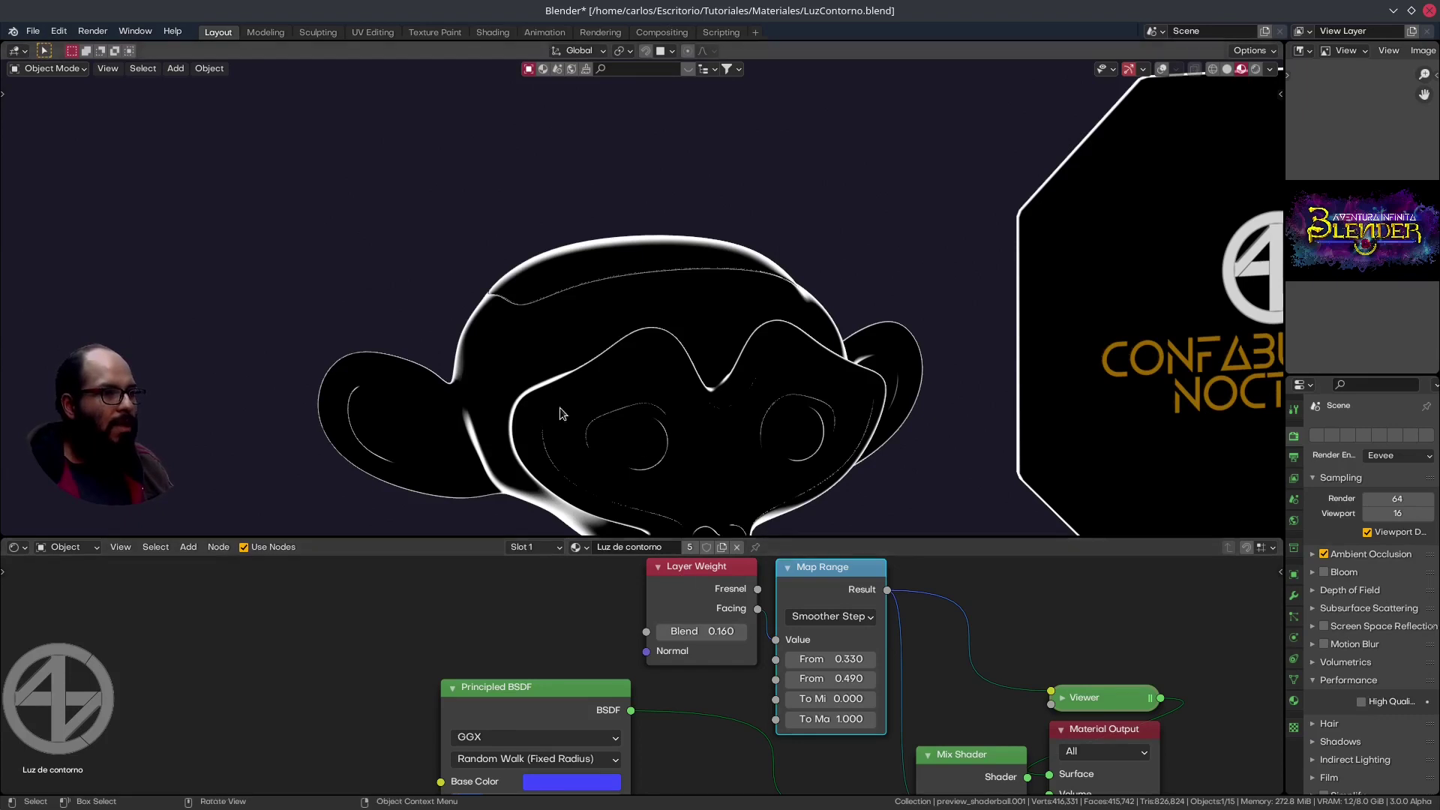
{"action": "left_click_drag", "start_coordinate": [675, 632], "coordinate": [705, 632]}
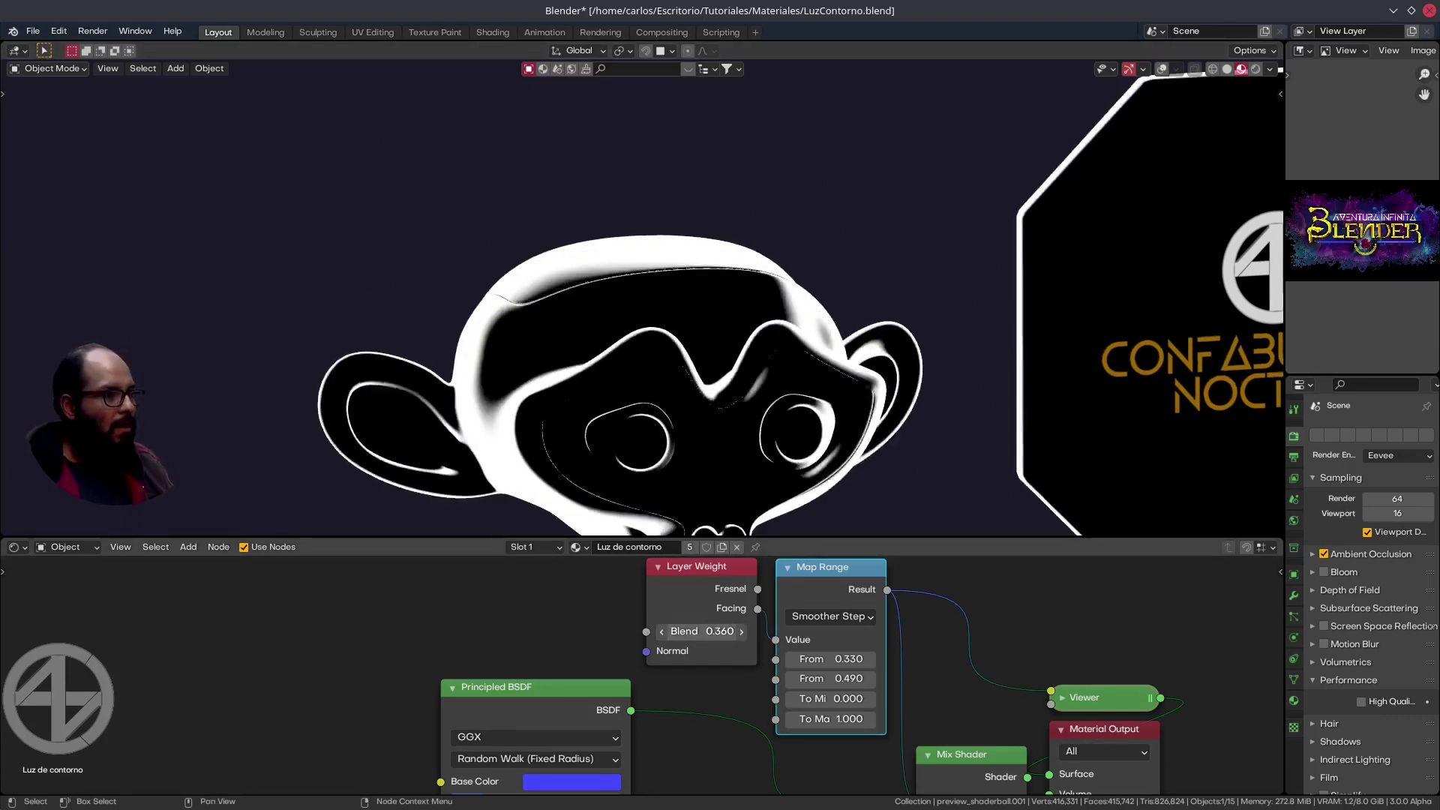
{"action": "mouse_move", "coordinate": [831, 678]}
{"action": "left_mouse_down"}
{"action": "mouse_move", "coordinate": [885, 678]}
{"action": "mouse_move", "coordinate": [814, 678]}
{"action": "left_mouse_up"}
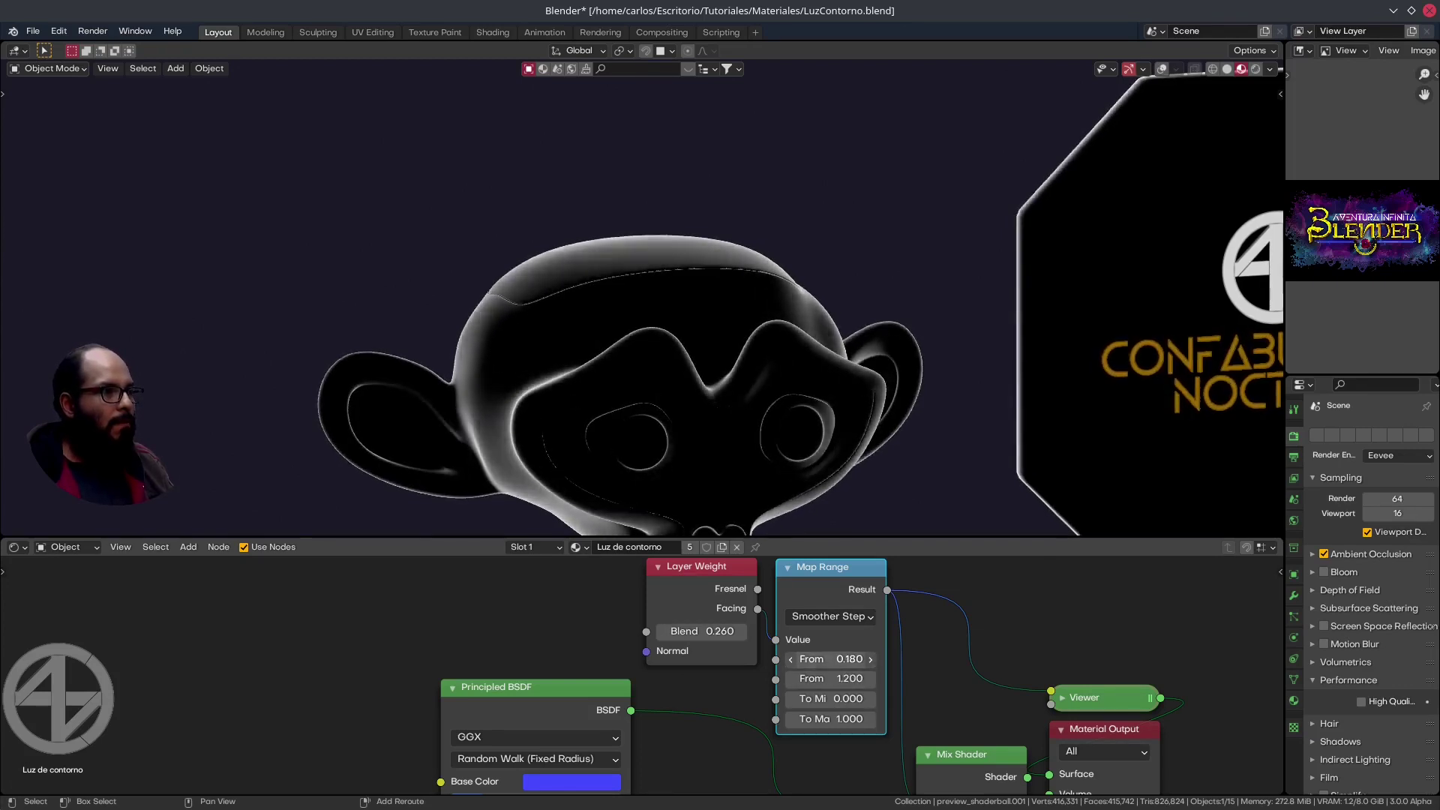
{"action": "mouse_move", "coordinate": [828, 658]}
{"action": "left_mouse_down"}
{"action": "mouse_move", "coordinate": [810, 658]}
{"action": "mouse_move", "coordinate": [847, 678]}
{"action": "mouse_move", "coordinate": [809, 678]}
{"action": "mouse_move", "coordinate": [866, 659]}
{"action": "left_mouse_up"}
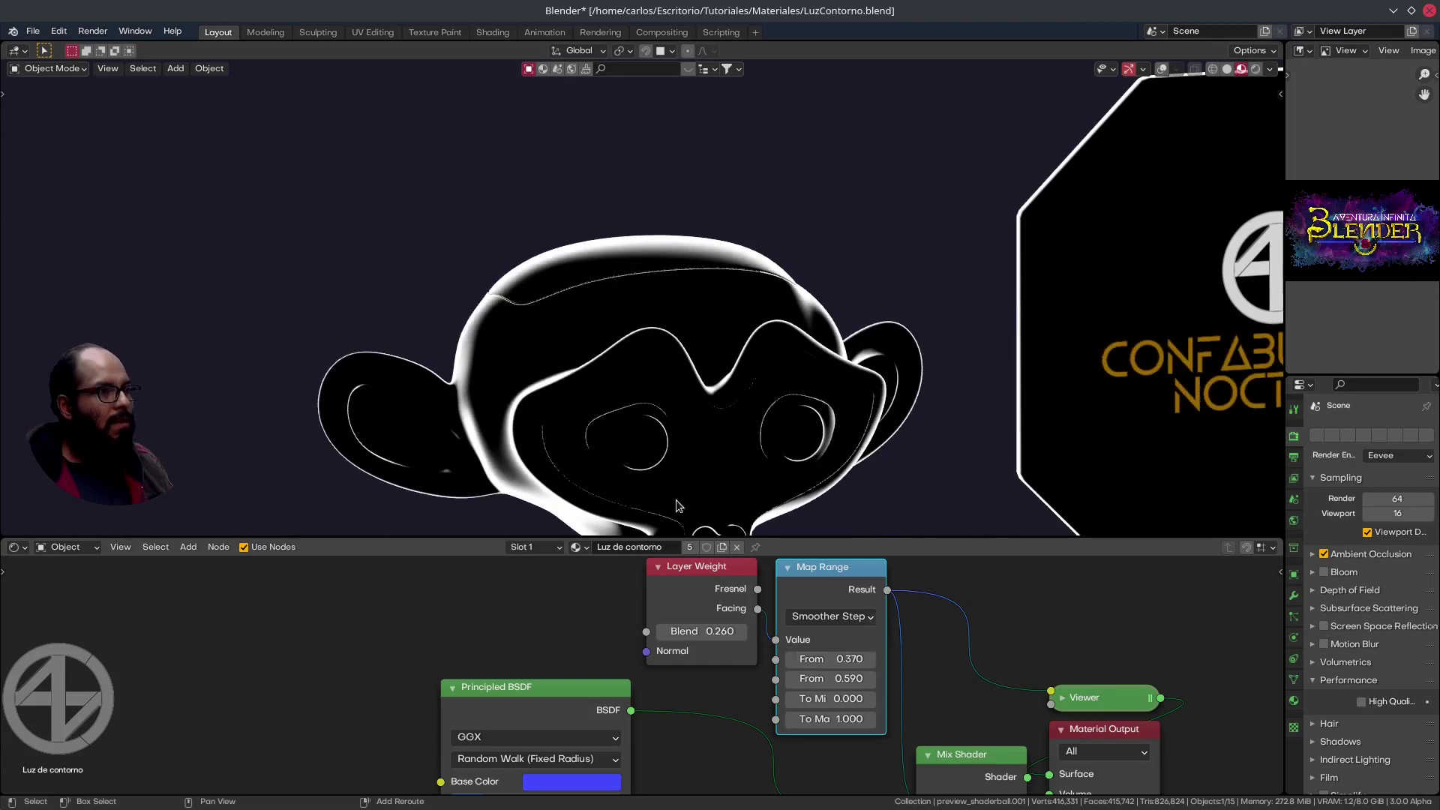
{"action": "scroll", "coordinate": [782, 457], "scroll_direction": "down", "scroll_amount": 8}
Remove the Viewer preview so Mix Shader feeds Material Output and the purple material shows
{"action": "scroll", "coordinate": [782, 458], "scroll_direction": "up", "scroll_amount": 1}
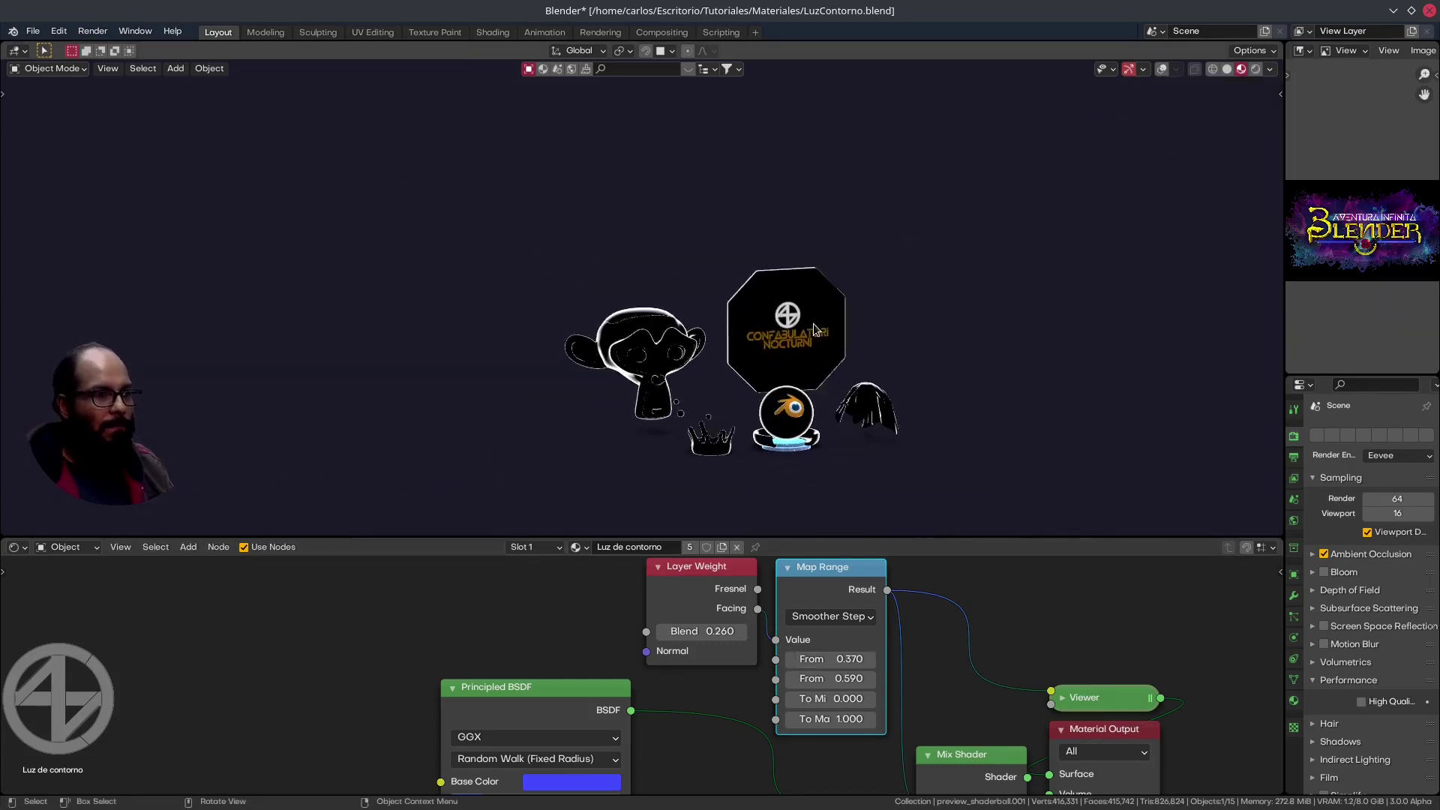
{"action": "scroll", "coordinate": [782, 458], "scroll_direction": "up", "scroll_amount": 2}
{"action": "scroll", "coordinate": [960, 662], "scroll_direction": "down", "scroll_amount": 1}
{"action": "scroll", "coordinate": [960, 662], "scroll_direction": "down", "scroll_amount": 2}
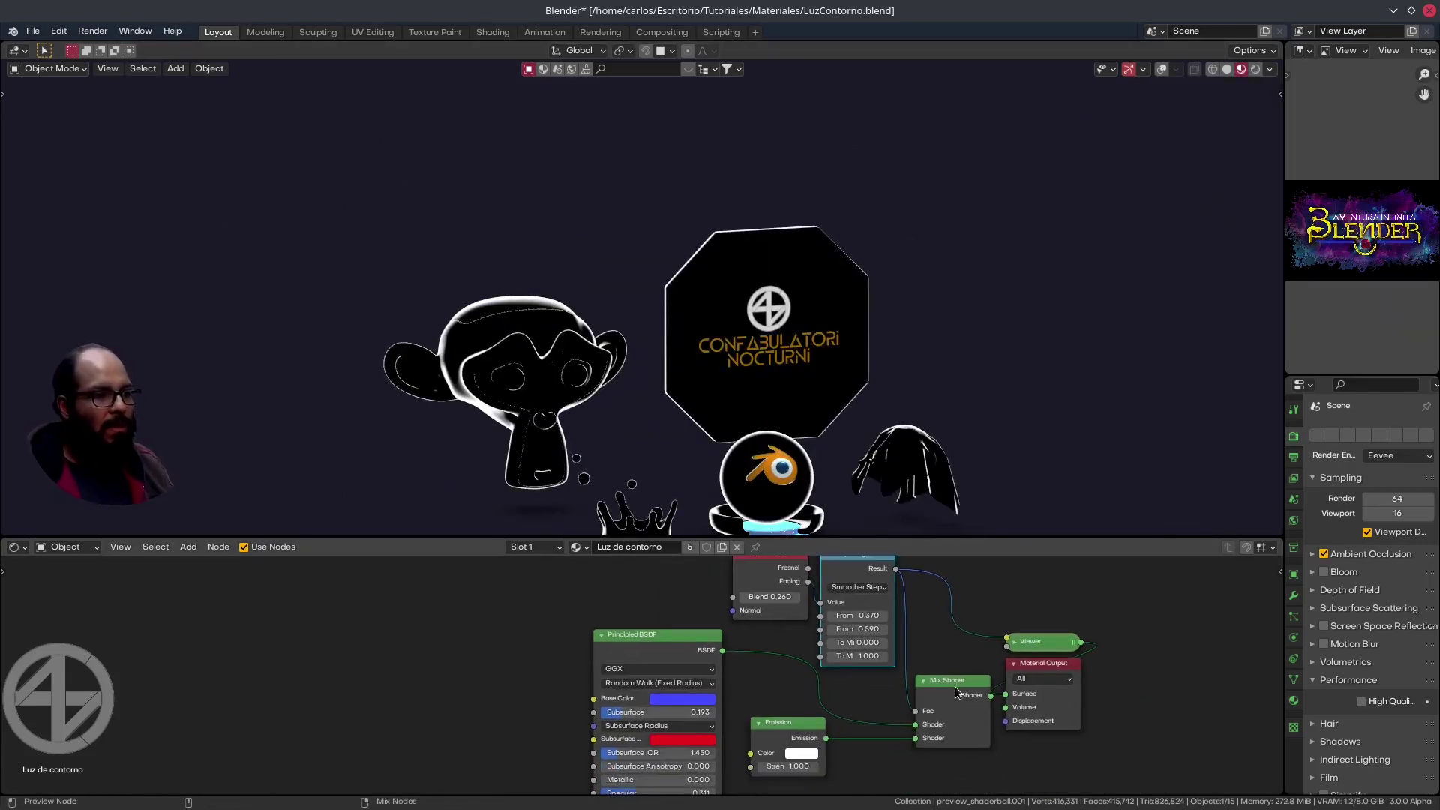
{"action": "scroll", "coordinate": [804, 586], "scroll_direction": "down", "scroll_amount": 2}
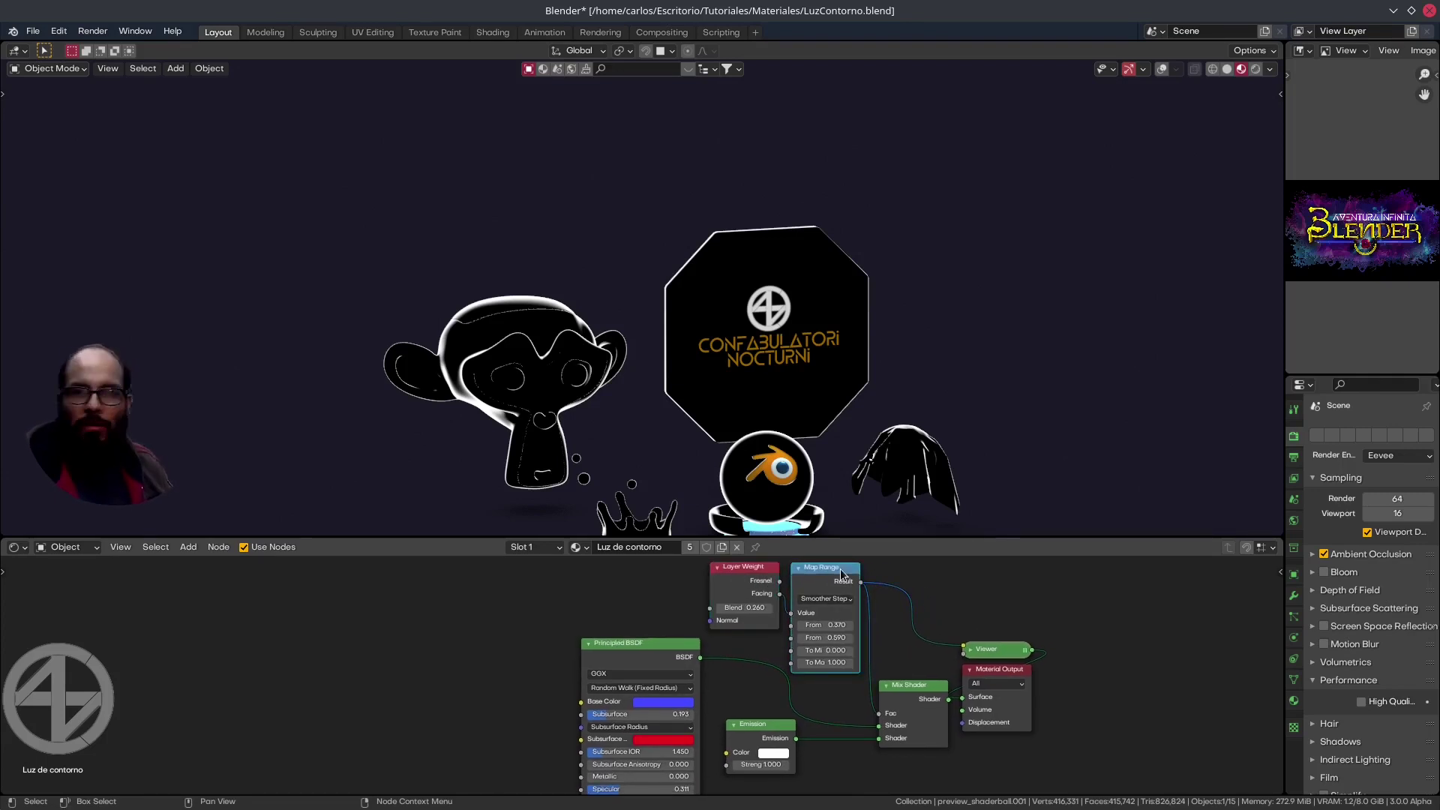
{"action": "scroll", "coordinate": [785, 737], "scroll_direction": "up", "scroll_amount": 2}
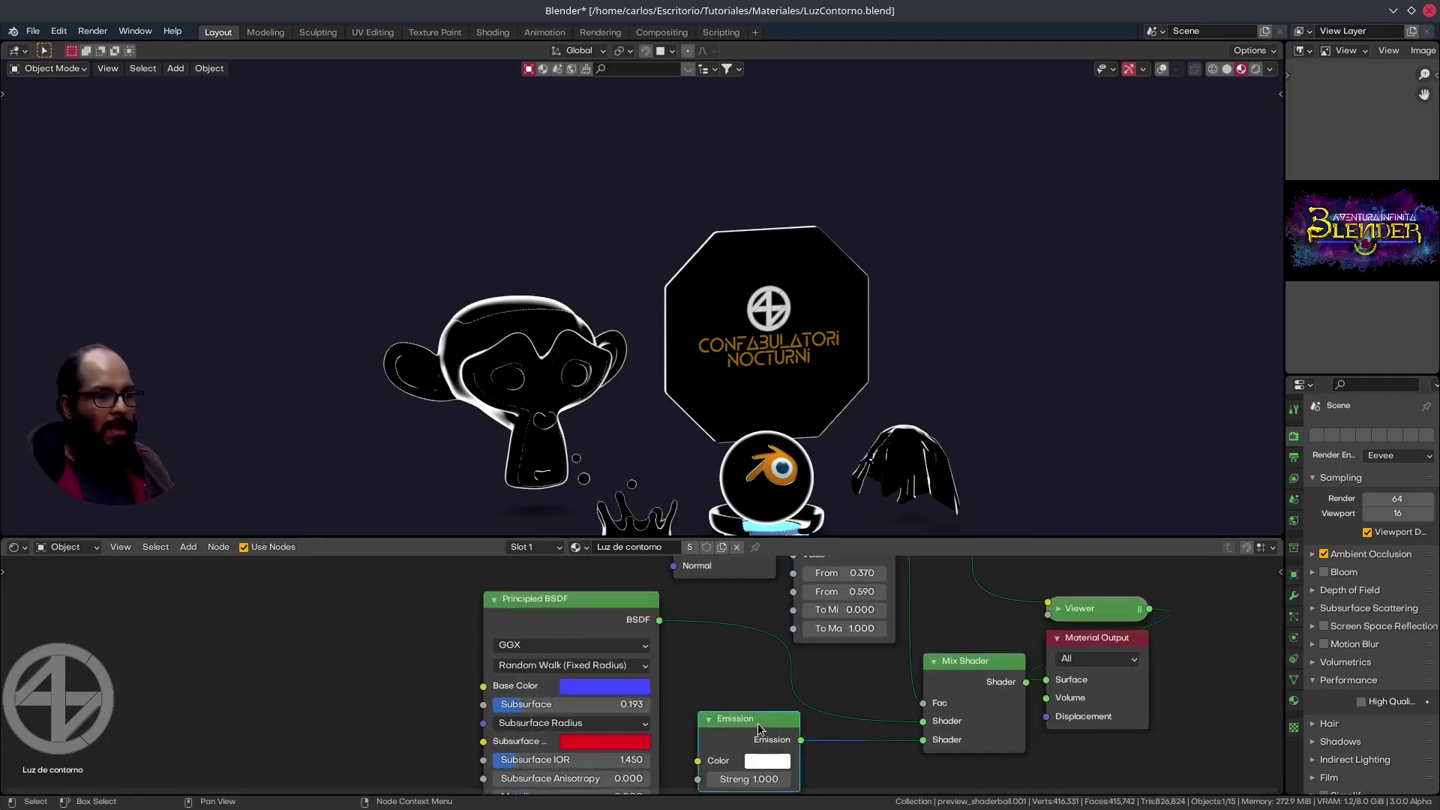
{"action": "left_click", "coordinate": [978, 675], "text": "ctrl+shift"}
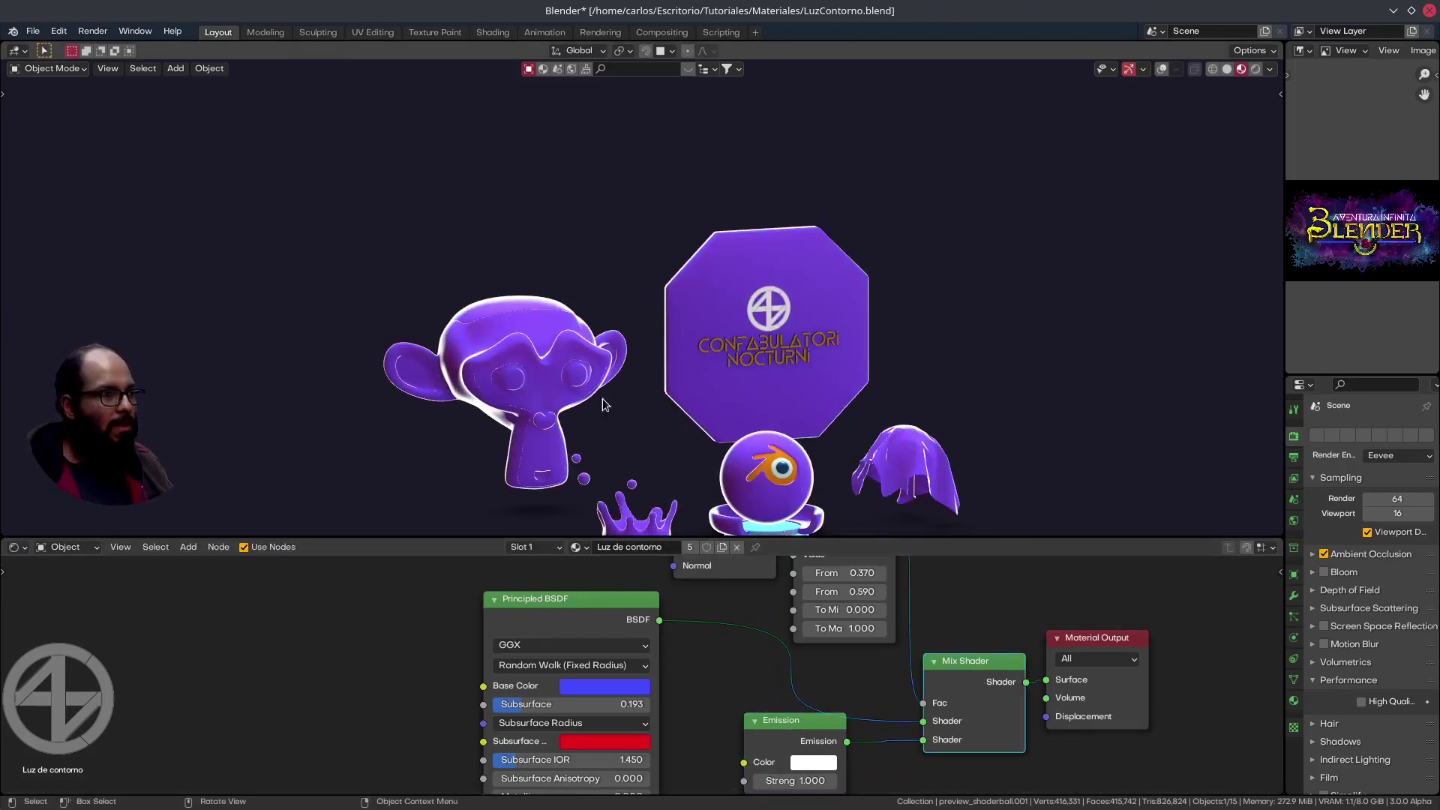
{"action": "mouse_move", "coordinate": [847, 448]}
{"action": "middle_mouse_down", "text": "shift"}
{"action": "mouse_move", "coordinate": [865, 379]}
{"action": "mouse_move", "coordinate": [795, 366]}
{"action": "mouse_move", "coordinate": [840, 372]}
{"action": "middle_mouse_up", "text": "shift"}
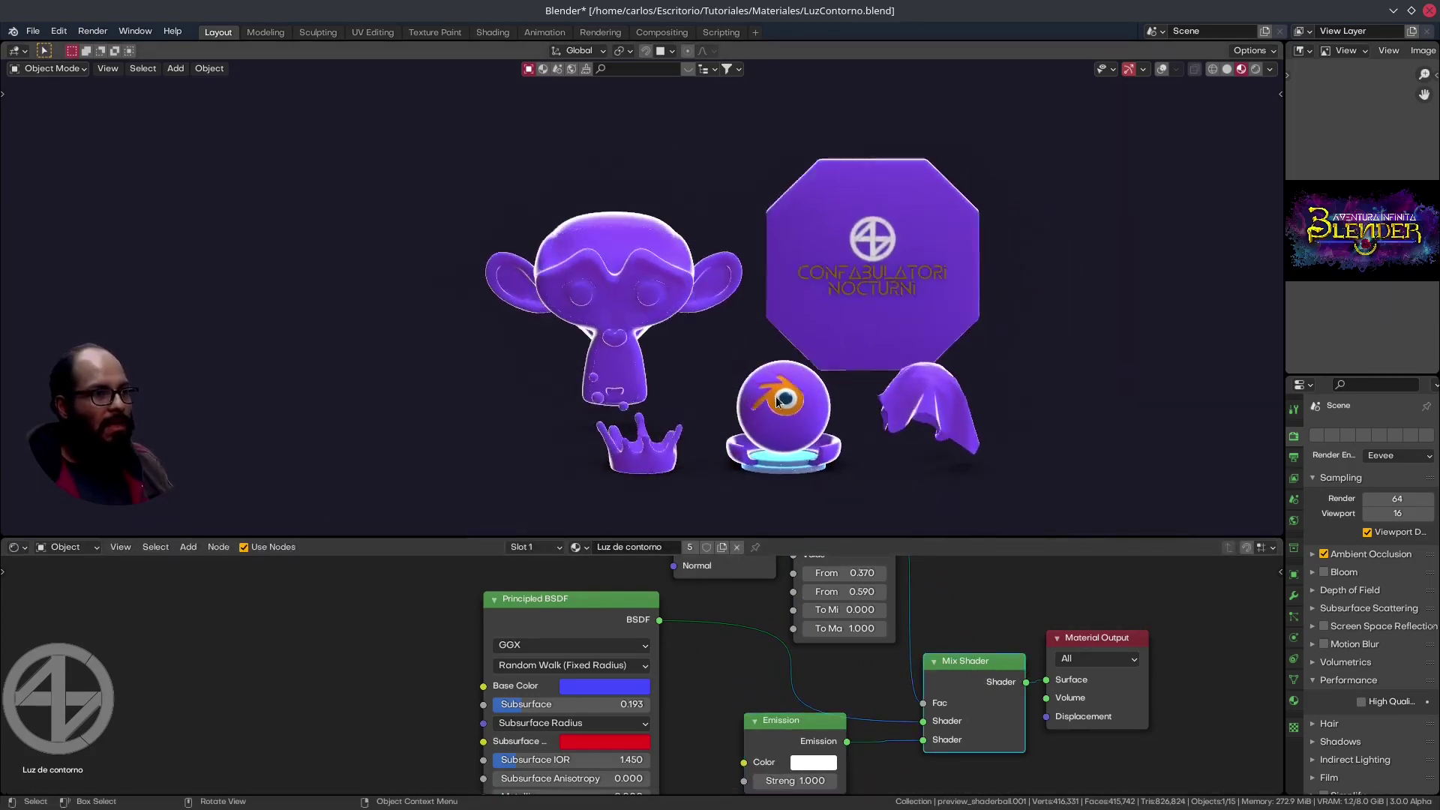
{"action": "scroll", "coordinate": [840, 371], "scroll_direction": "up", "scroll_amount": 3}
{"action": "middle_click_drag", "start_coordinate": [896, 660], "coordinate": [910, 687]}
{"action": "scroll", "coordinate": [859, 616], "scroll_direction": "up", "scroll_amount": 2}
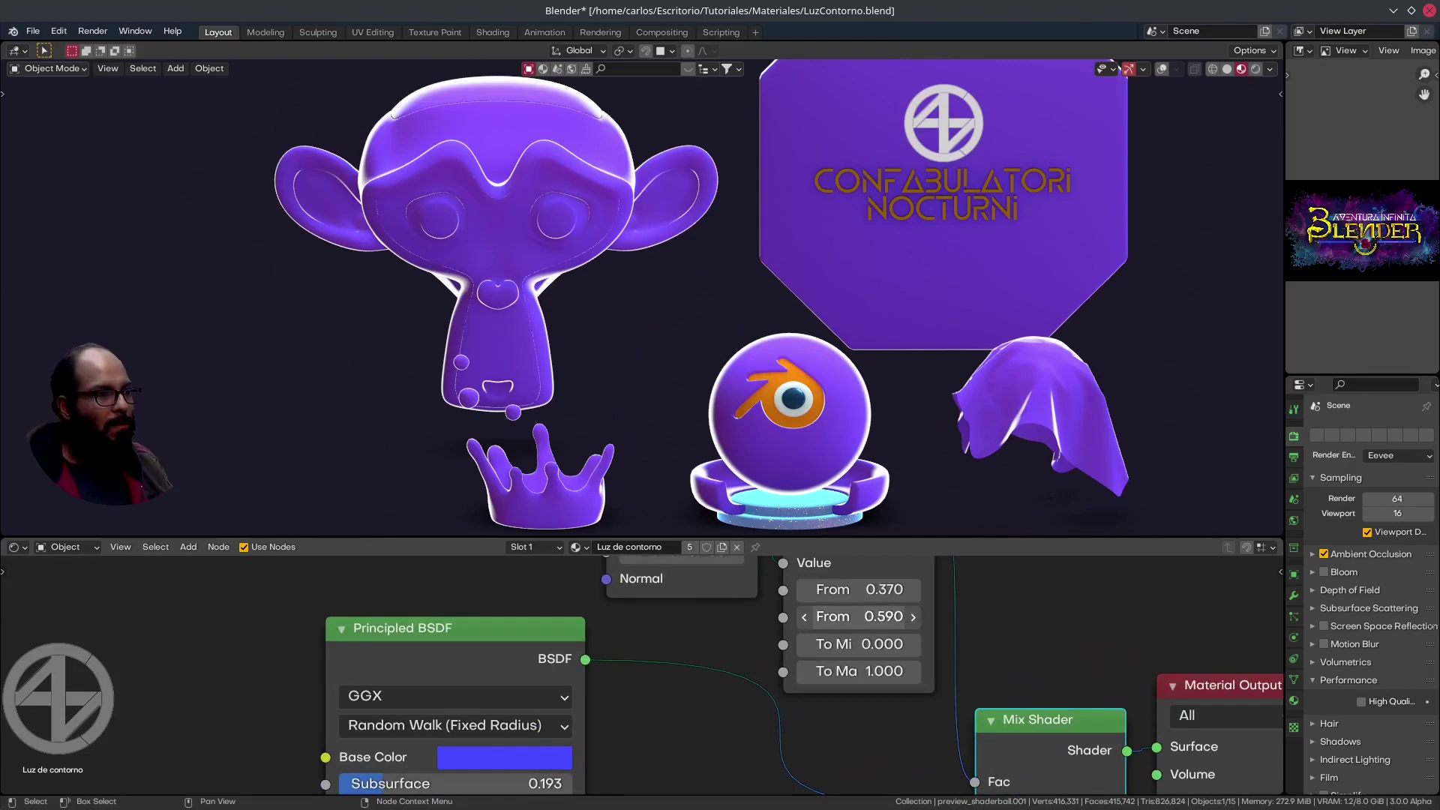
Raise Map Range From Max to 0.890 and orbit to view the soft white rims
{"action": "mouse_move", "coordinate": [859, 616]}
{"action": "left_mouse_down"}
{"action": "mouse_move", "coordinate": [900, 616]}
{"action": "mouse_move", "coordinate": [862, 616]}
{"action": "left_mouse_up"}
{"action": "scroll", "coordinate": [874, 375], "scroll_direction": "down", "scroll_amount": 5}
{"action": "middle_click_drag", "start_coordinate": [825, 375], "coordinate": [870, 373]}
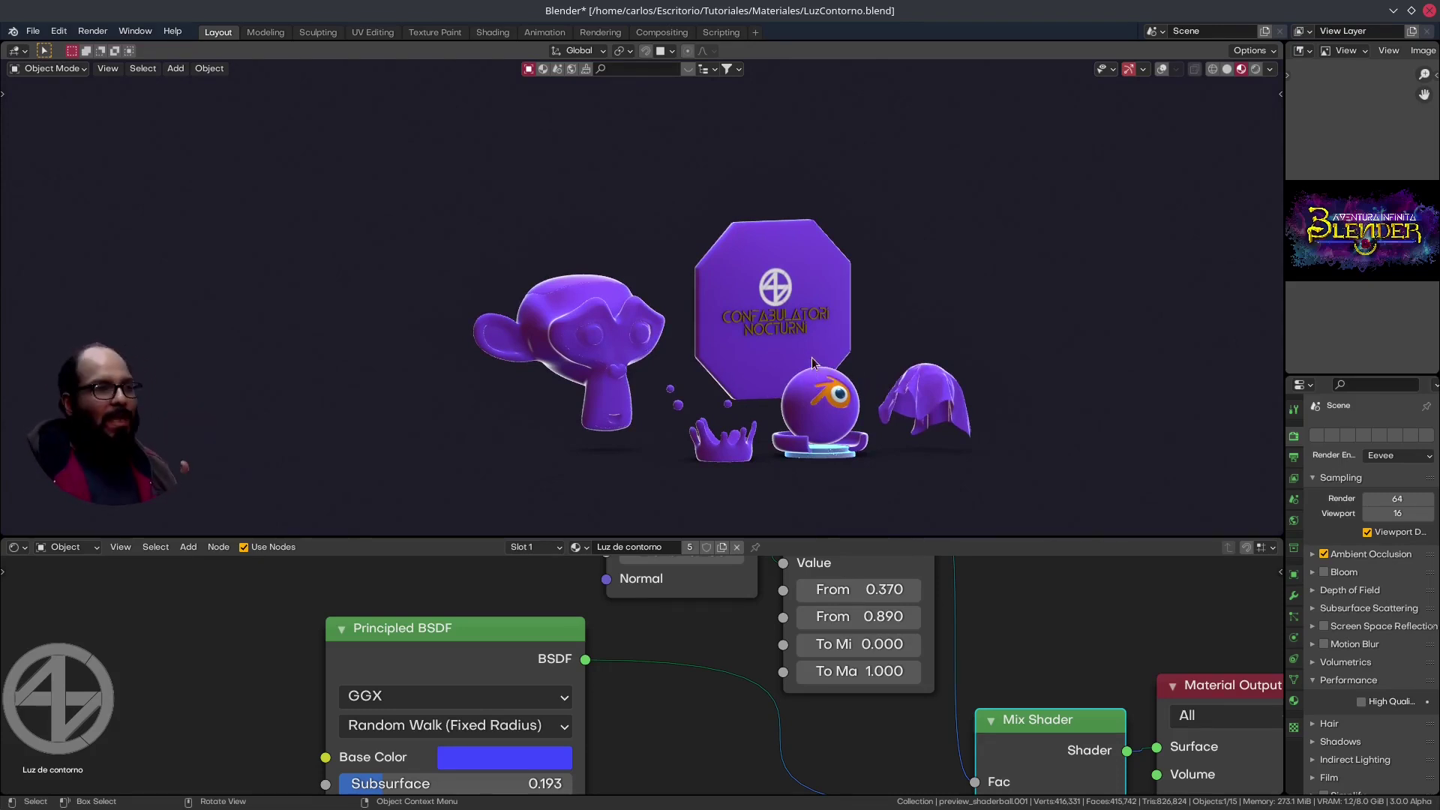
{"action": "middle_click_drag", "start_coordinate": [855, 351], "coordinate": [696, 330]}
{"action": "scroll", "coordinate": [659, 318], "scroll_direction": "up", "scroll_amount": 4}
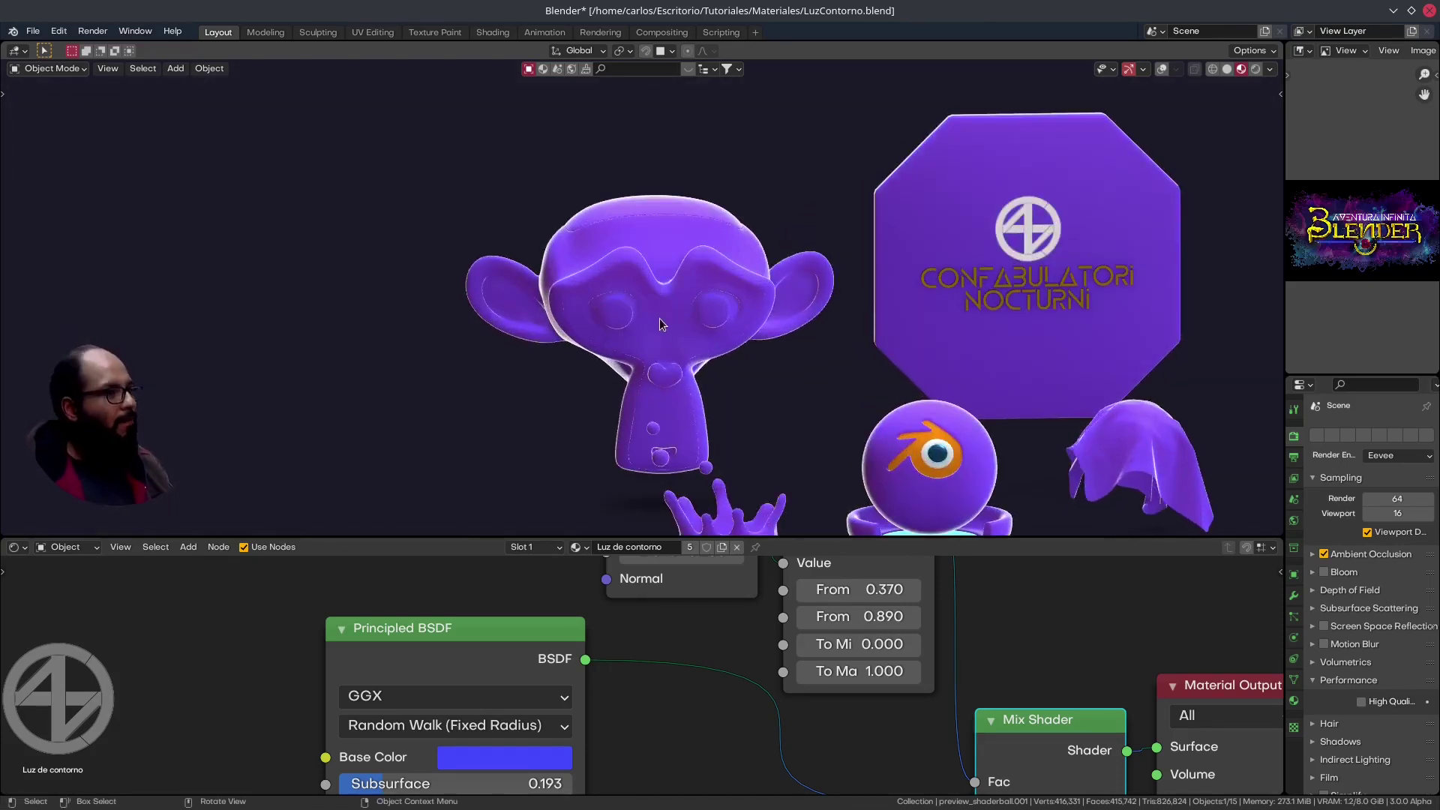
{"action": "scroll", "coordinate": [790, 320], "scroll_direction": "down", "scroll_amount": 3}
{"action": "middle_click_drag", "start_coordinate": [791, 320], "coordinate": [804, 353]}
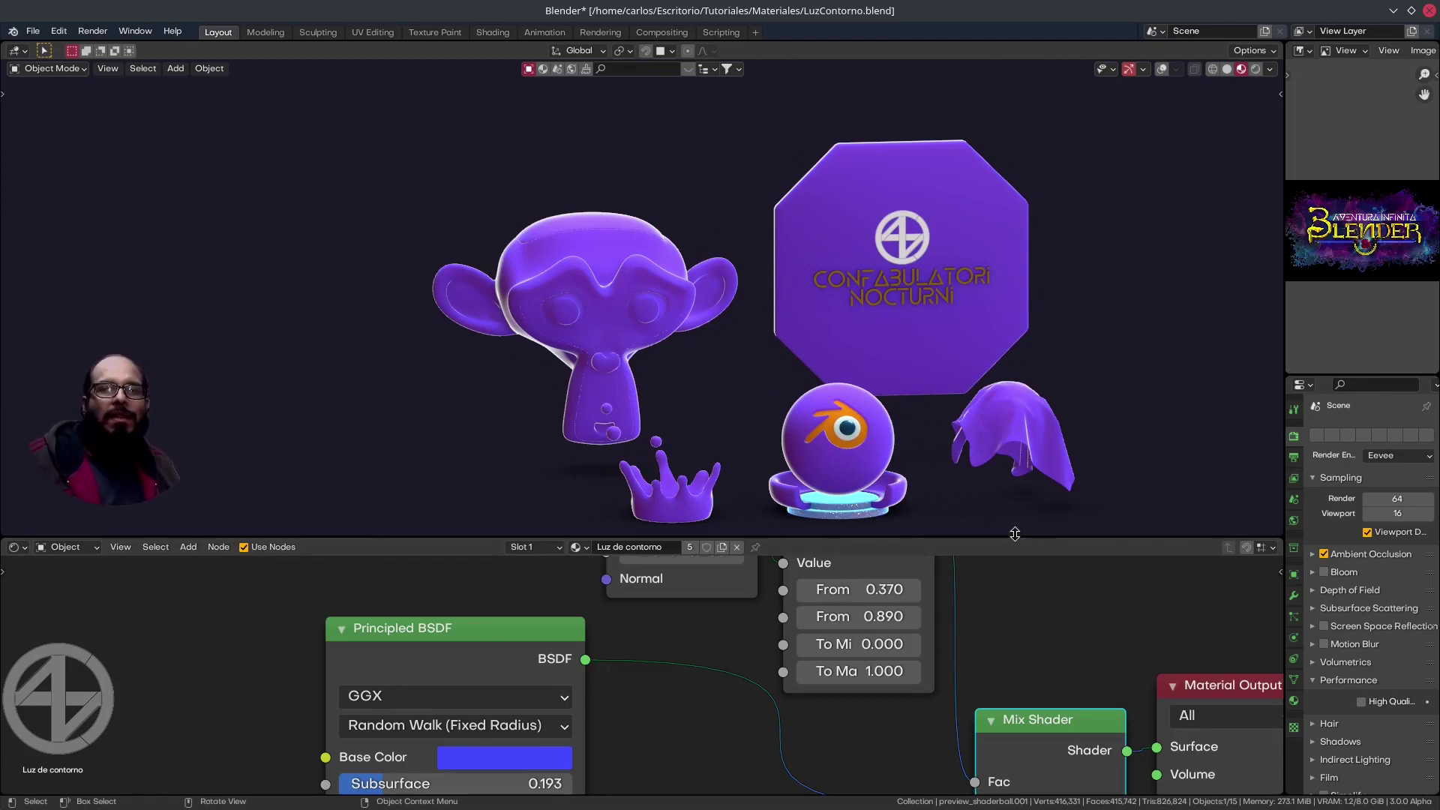
{"action": "scroll", "coordinate": [862, 597], "scroll_direction": "down", "scroll_amount": 1}
Delete the white Emission node and reconnect the Map Range Result into the shader mix
{"action": "scroll", "coordinate": [862, 597], "scroll_direction": "down", "scroll_amount": 1}
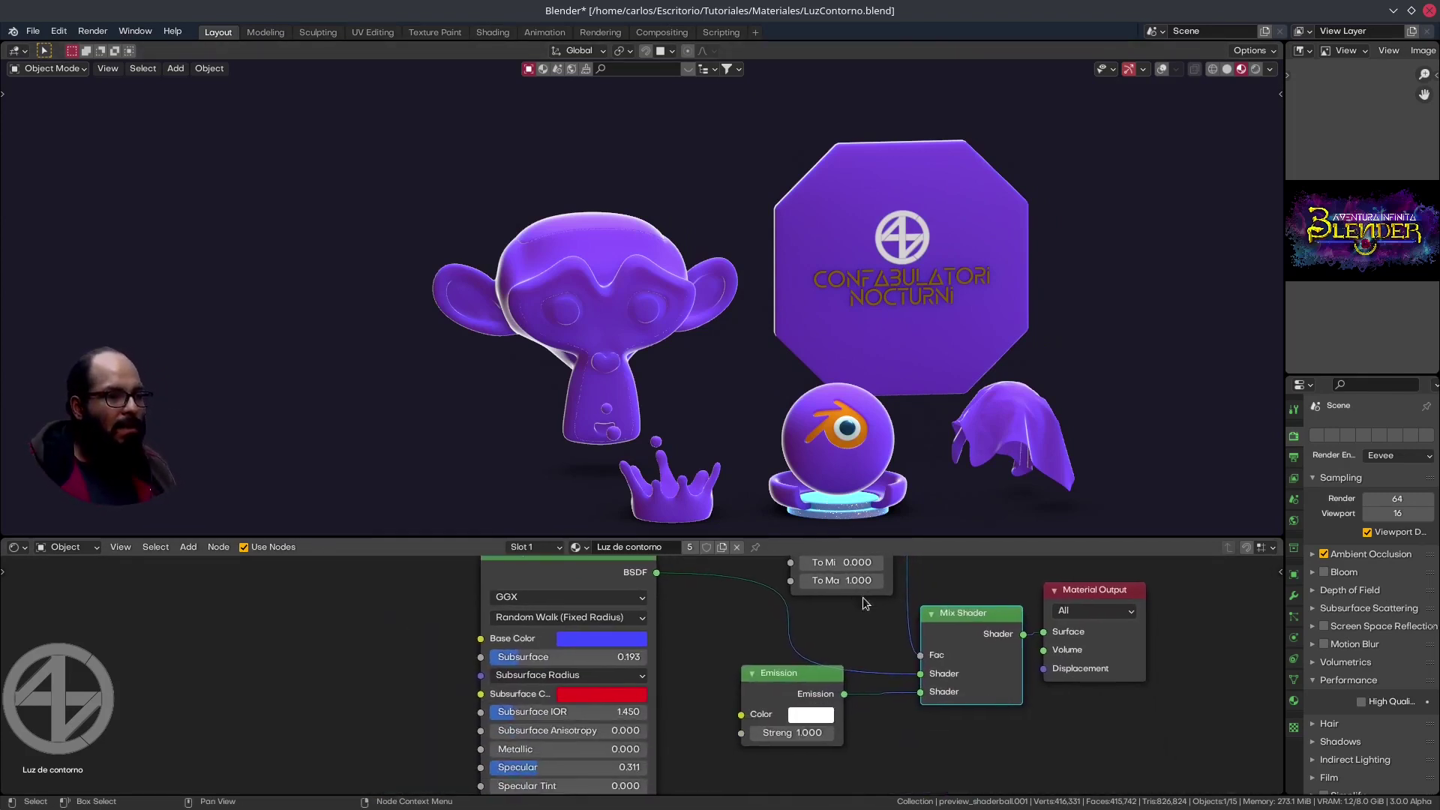
{"action": "scroll", "coordinate": [890, 565], "scroll_direction": "down", "scroll_amount": 1}
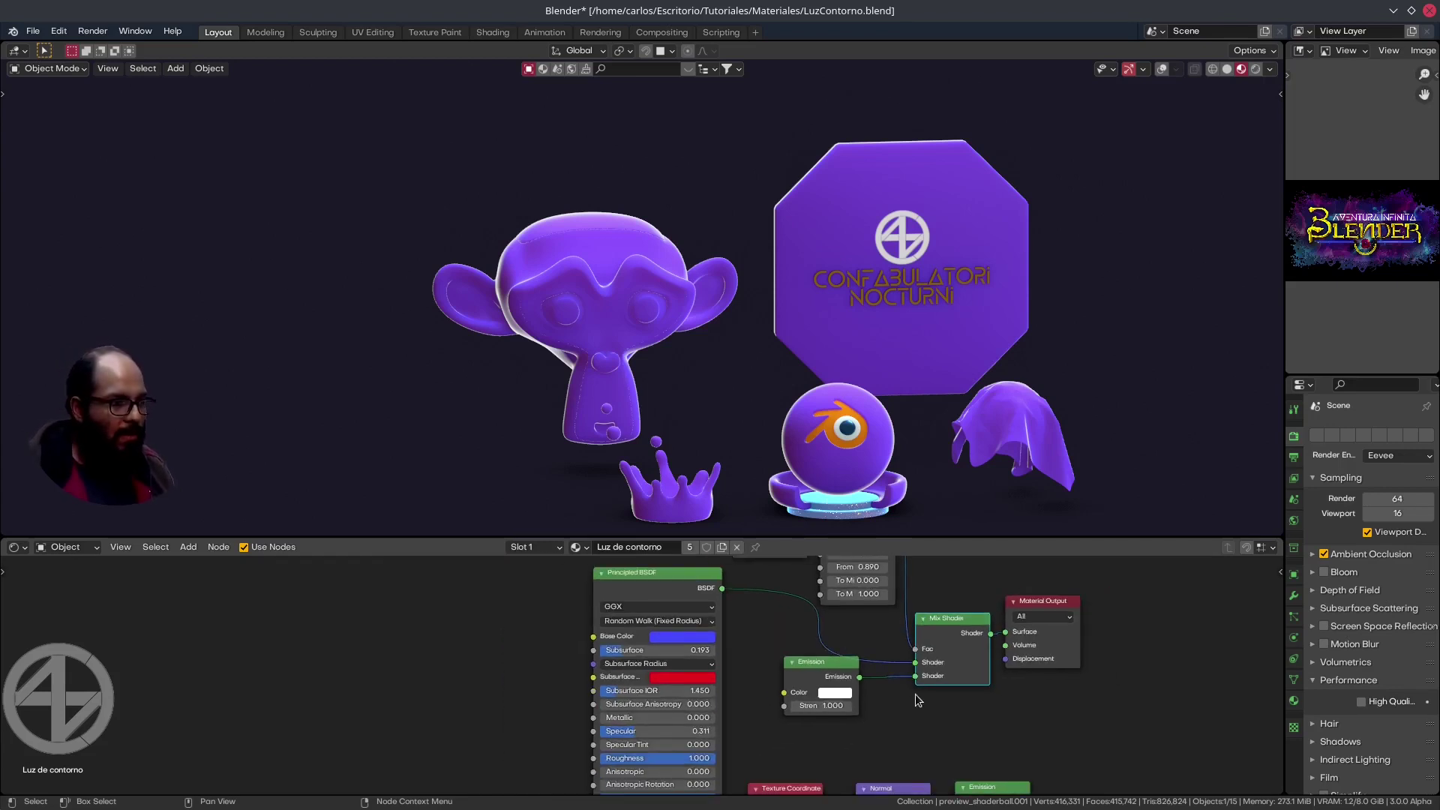
{"action": "scroll", "coordinate": [889, 565], "scroll_direction": "down", "scroll_amount": 1}
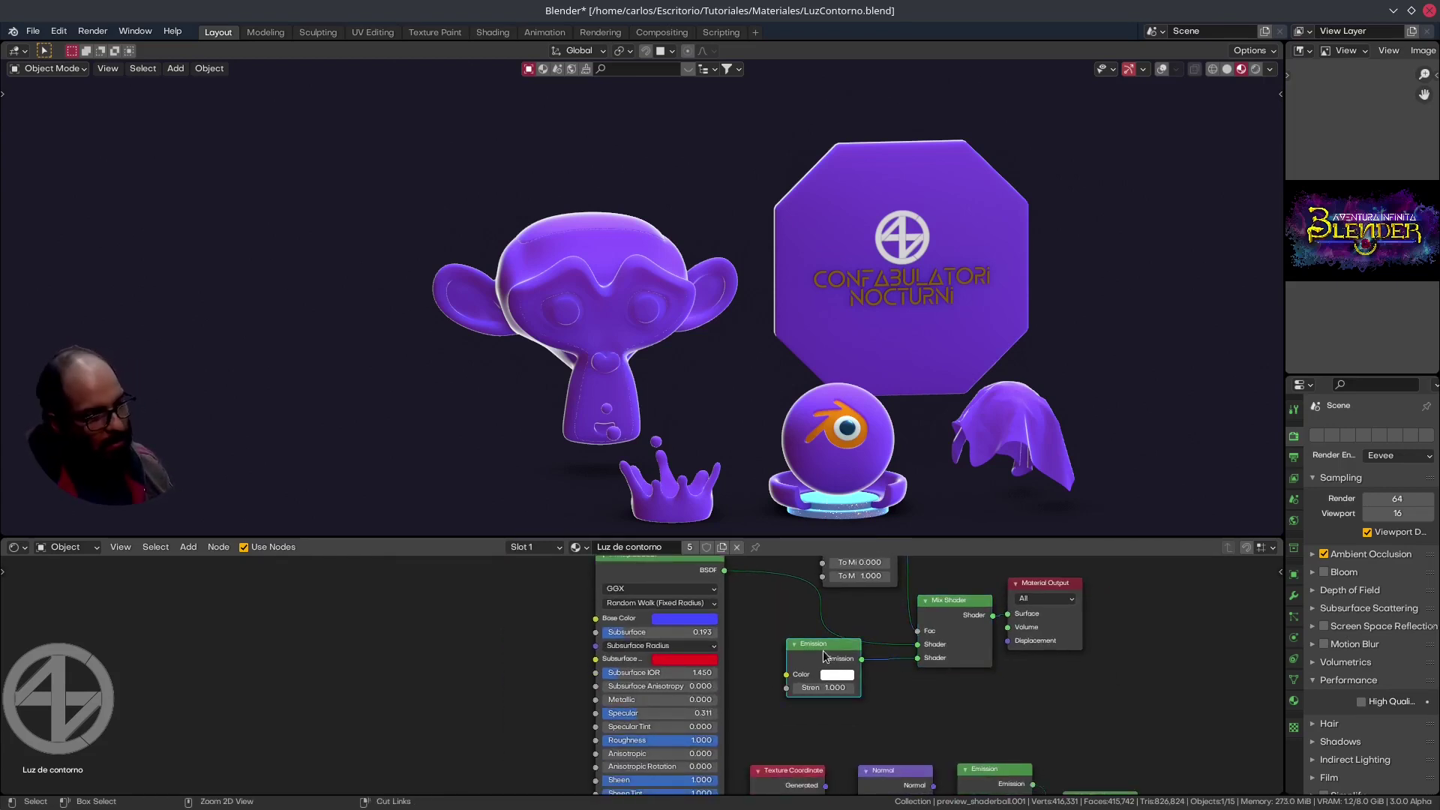
{"action": "key", "text": "x"}
{"action": "middle_click_drag", "start_coordinate": [822, 650], "coordinate": [945, 691]}
{"action": "scroll", "coordinate": [975, 701], "scroll_direction": "down", "scroll_amount": 1}
{"action": "scroll", "coordinate": [1000, 709], "scroll_direction": "up", "scroll_amount": 1}
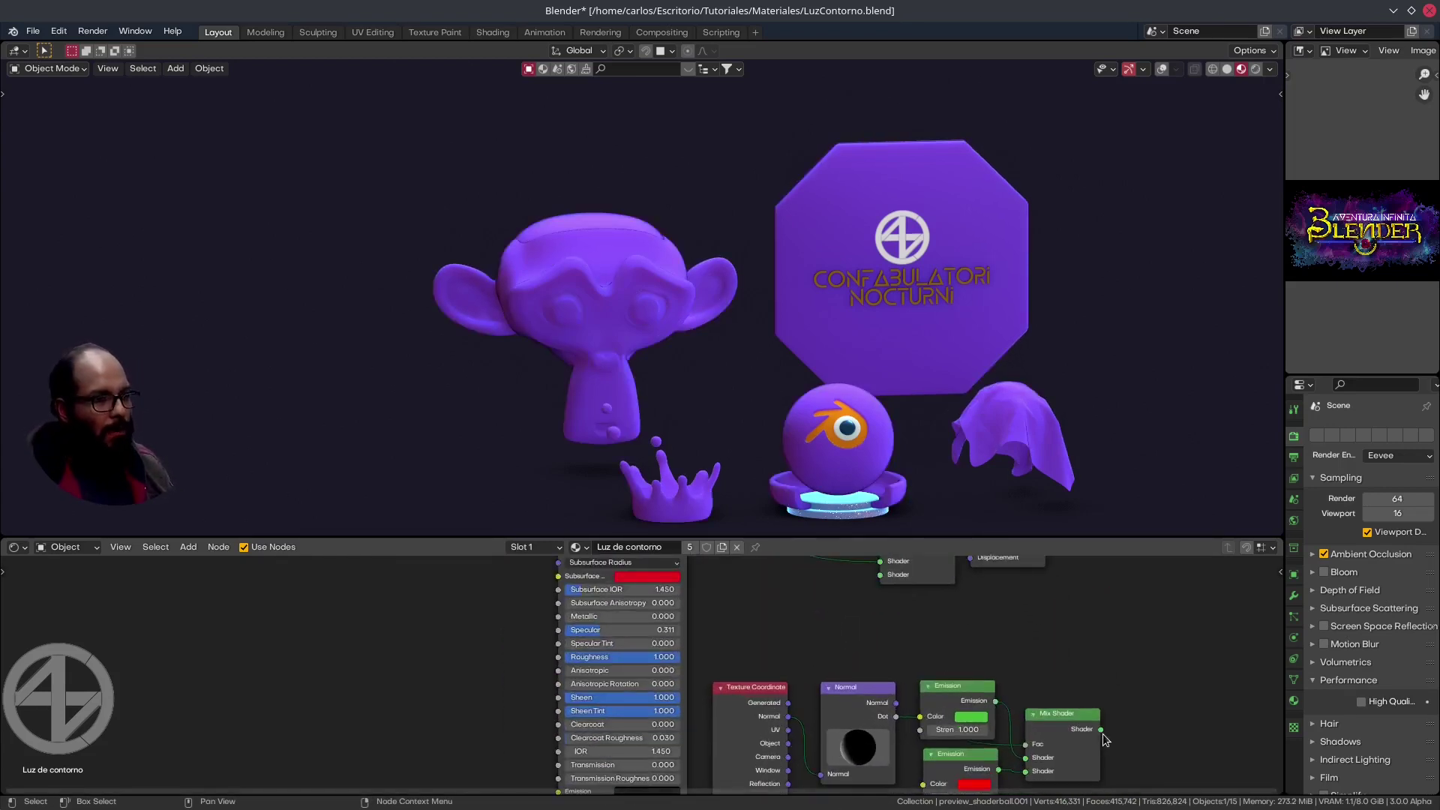
{"action": "mouse_move", "coordinate": [1100, 729]}
{"action": "left_mouse_down"}
{"action": "mouse_move", "coordinate": [893, 589]}
{"action": "mouse_move", "coordinate": [870, 589]}
{"action": "mouse_move", "coordinate": [880, 604]}
{"action": "left_mouse_up"}
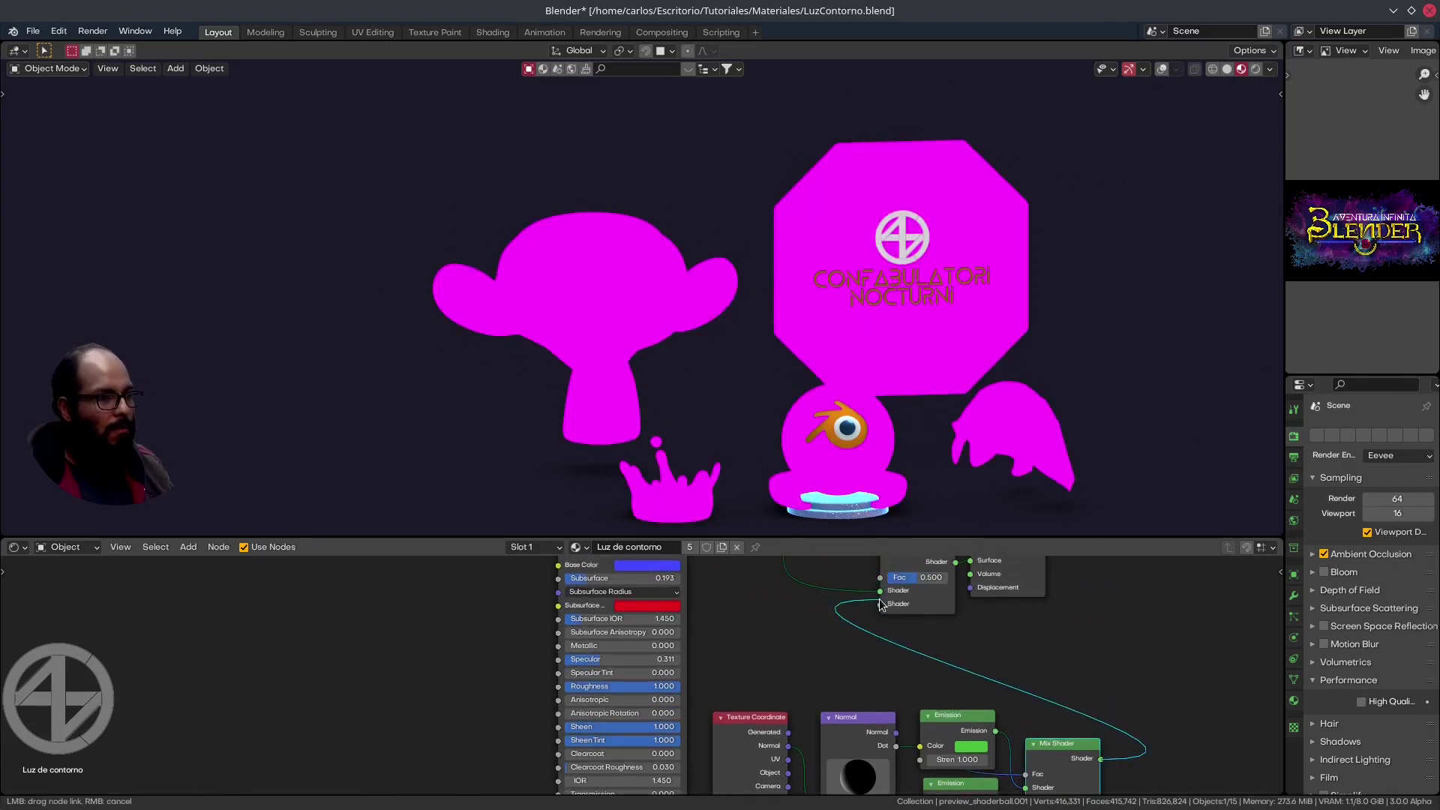
{"action": "scroll", "coordinate": [906, 596], "scroll_direction": "down", "scroll_amount": 2}
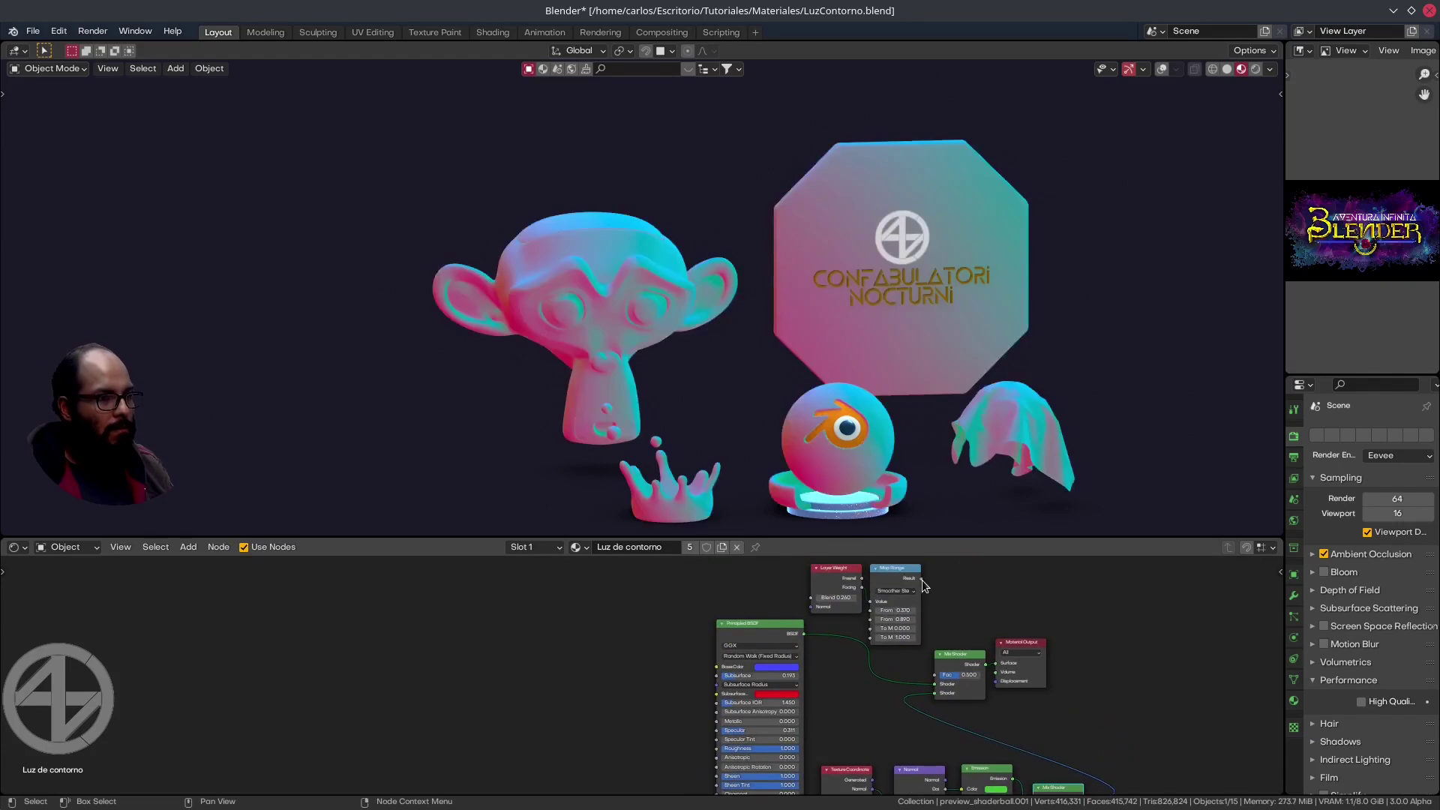
{"action": "mouse_move", "coordinate": [921, 577]}
{"action": "left_mouse_down"}
{"action": "mouse_move", "coordinate": [944, 638]}
{"action": "mouse_move", "coordinate": [937, 674]}
{"action": "left_mouse_up"}
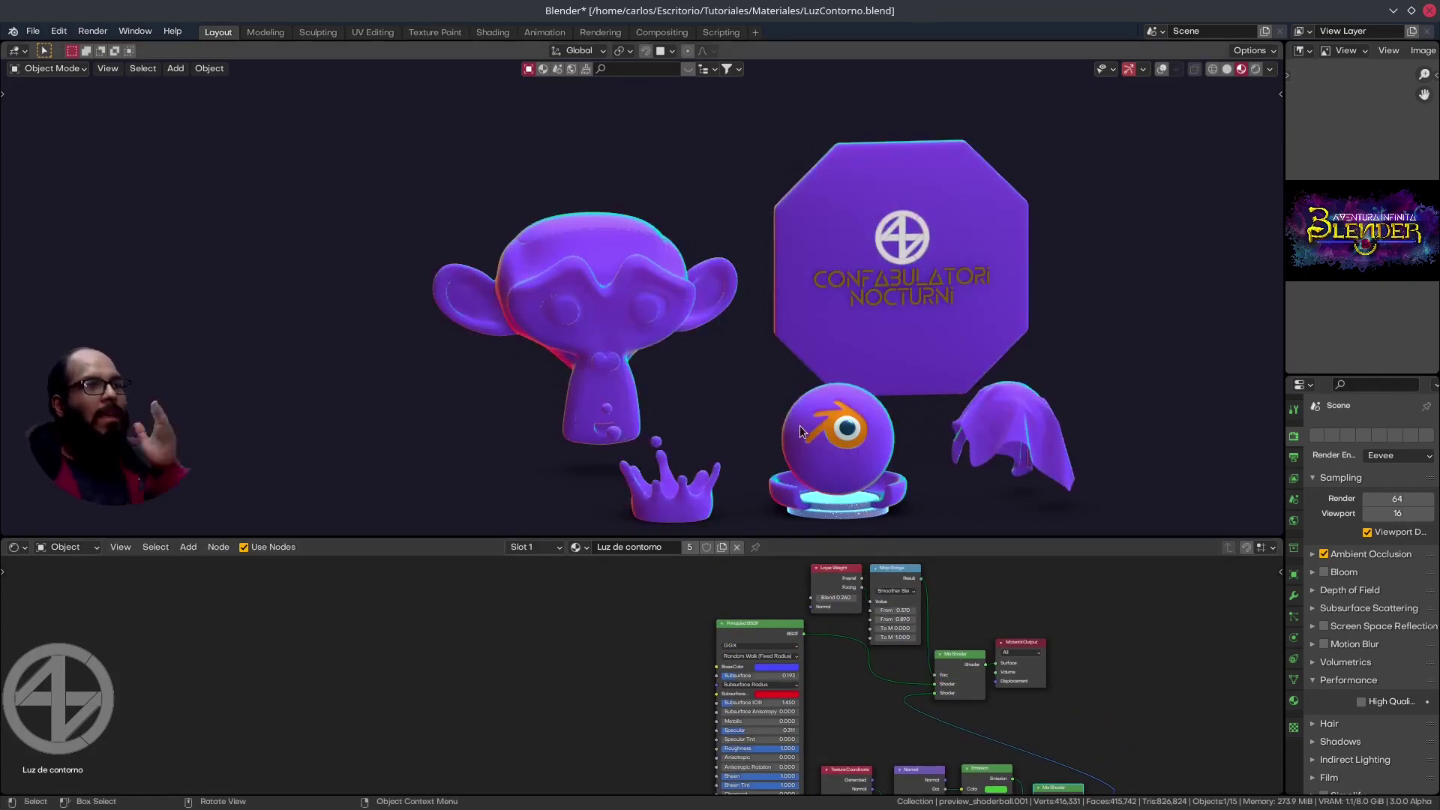
Select the backdrop, then Suzanne to display its Luz de contorno material nodes
{"action": "mouse_move", "coordinate": [713, 276]}
{"action": "middle_mouse_down"}
{"action": "mouse_move", "coordinate": [793, 264]}
{"action": "mouse_move", "coordinate": [852, 348]}
{"action": "mouse_move", "coordinate": [735, 335]}
{"action": "mouse_move", "coordinate": [775, 316]}
{"action": "mouse_move", "coordinate": [938, 355]}
{"action": "mouse_move", "coordinate": [1034, 354]}
{"action": "mouse_move", "coordinate": [786, 335]}
{"action": "mouse_move", "coordinate": [887, 348]}
{"action": "mouse_move", "coordinate": [948, 325]}
{"action": "middle_mouse_up"}
{"action": "left_click", "coordinate": [793, 264]}
{"action": "left_click", "coordinate": [775, 317]}
{"action": "scroll", "coordinate": [803, 348], "scroll_direction": "up", "scroll_amount": 3}
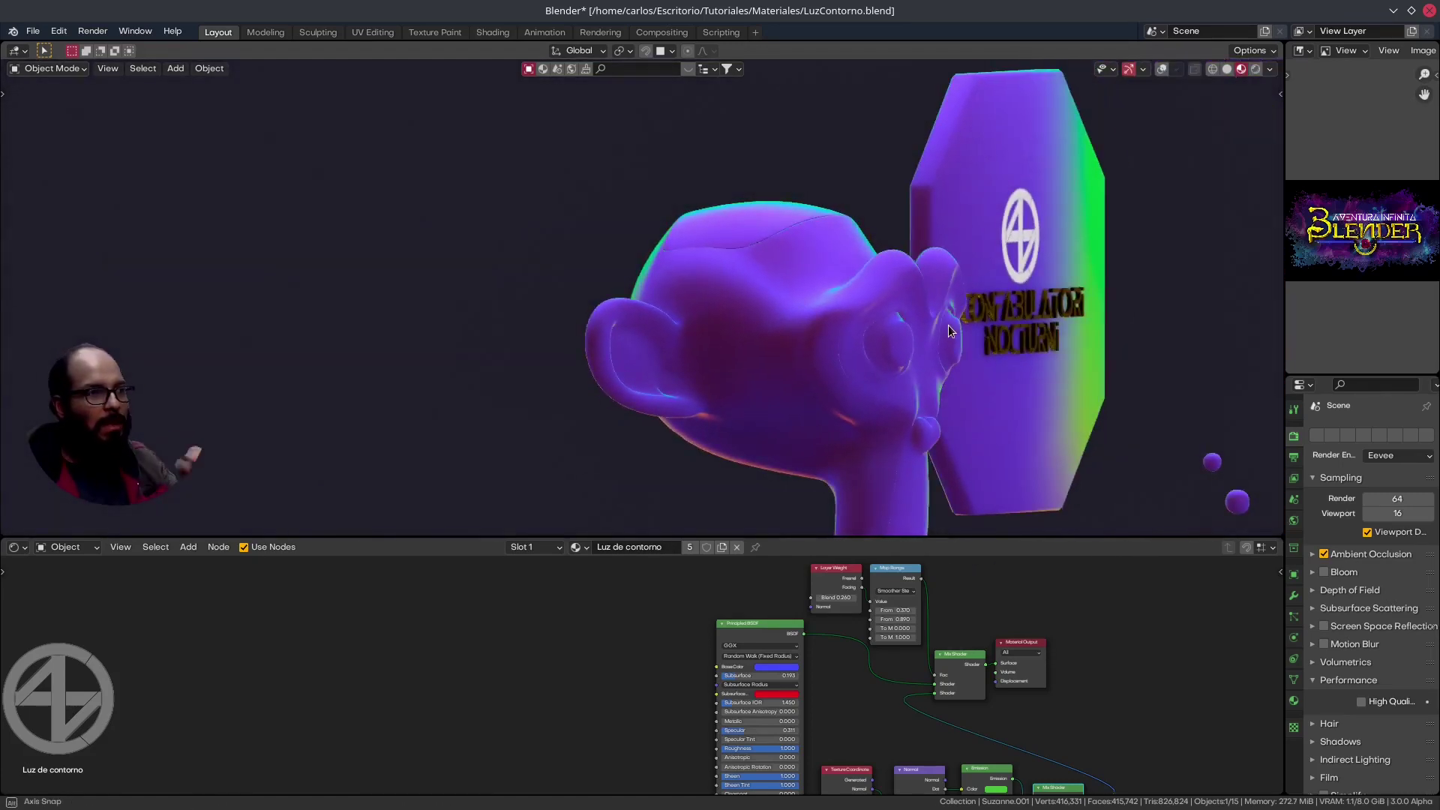
{"action": "scroll", "coordinate": [948, 324], "scroll_direction": "down", "scroll_amount": 5}
Cut the link into the lower Mix Shader Fac so it sits at 0.500
{"action": "scroll", "coordinate": [867, 690], "scroll_direction": "down", "scroll_amount": 3, "text": "shift"}
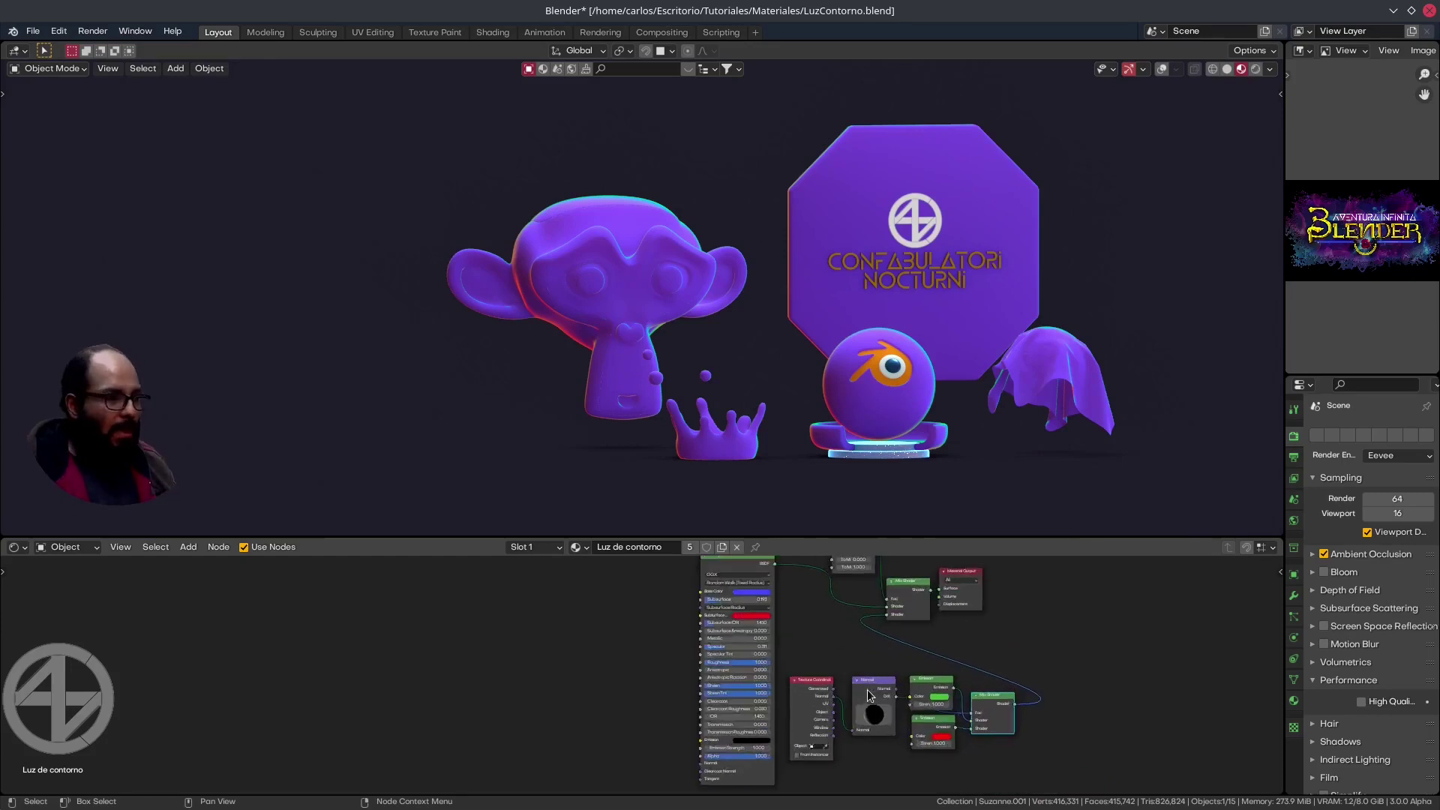
{"action": "scroll", "coordinate": [916, 707], "scroll_direction": "up", "scroll_amount": 1}
{"action": "scroll", "coordinate": [900, 713], "scroll_direction": "right", "scroll_amount": 3, "text": "ctrl"}
{"action": "scroll", "coordinate": [870, 720], "scroll_direction": "right", "scroll_amount": 2, "text": "ctrl"}
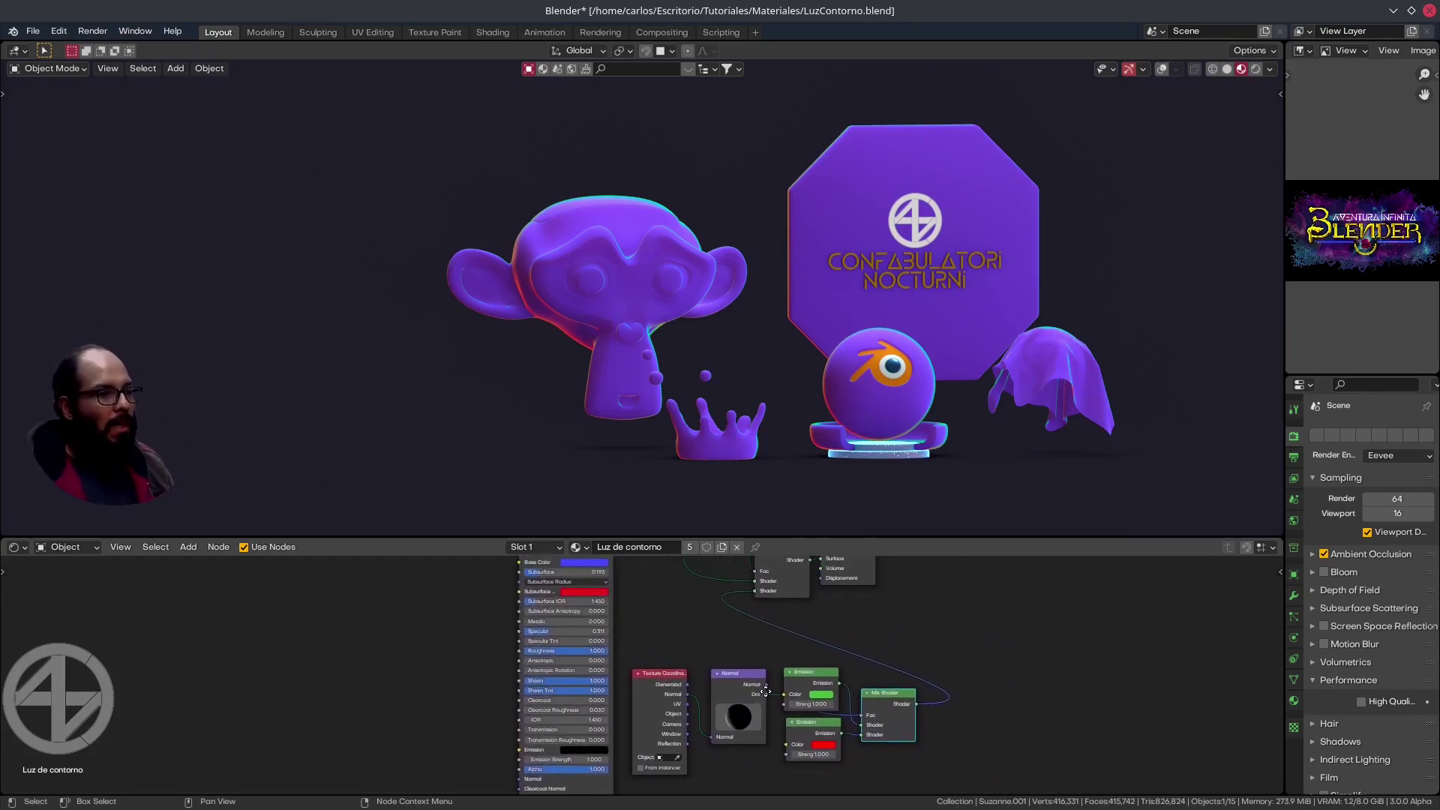
{"action": "scroll", "coordinate": [840, 716], "scroll_direction": "up", "scroll_amount": 3}
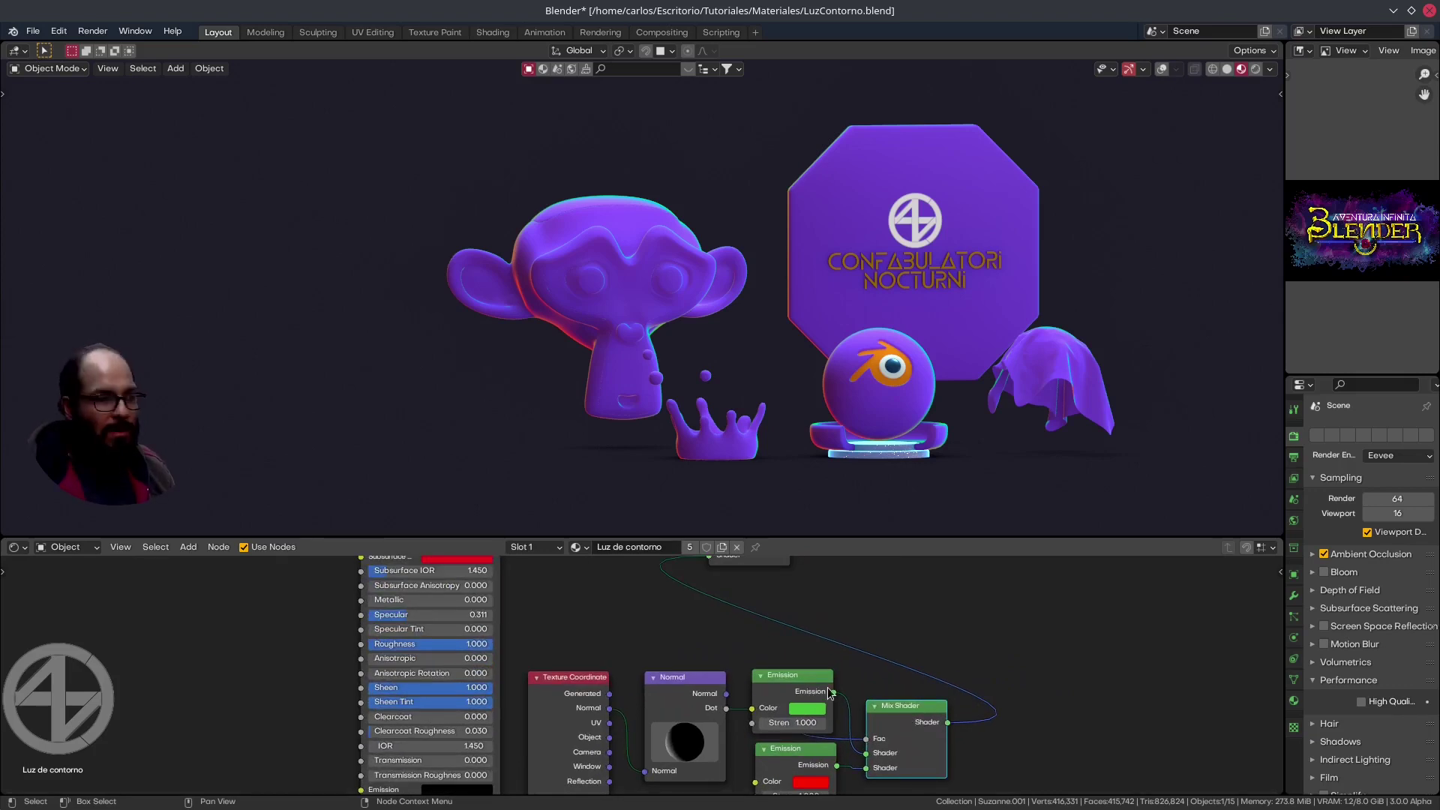
{"action": "scroll", "coordinate": [830, 692], "scroll_direction": "down", "scroll_amount": 2}
{"action": "scroll", "coordinate": [892, 734], "scroll_direction": "up", "scroll_amount": 2}
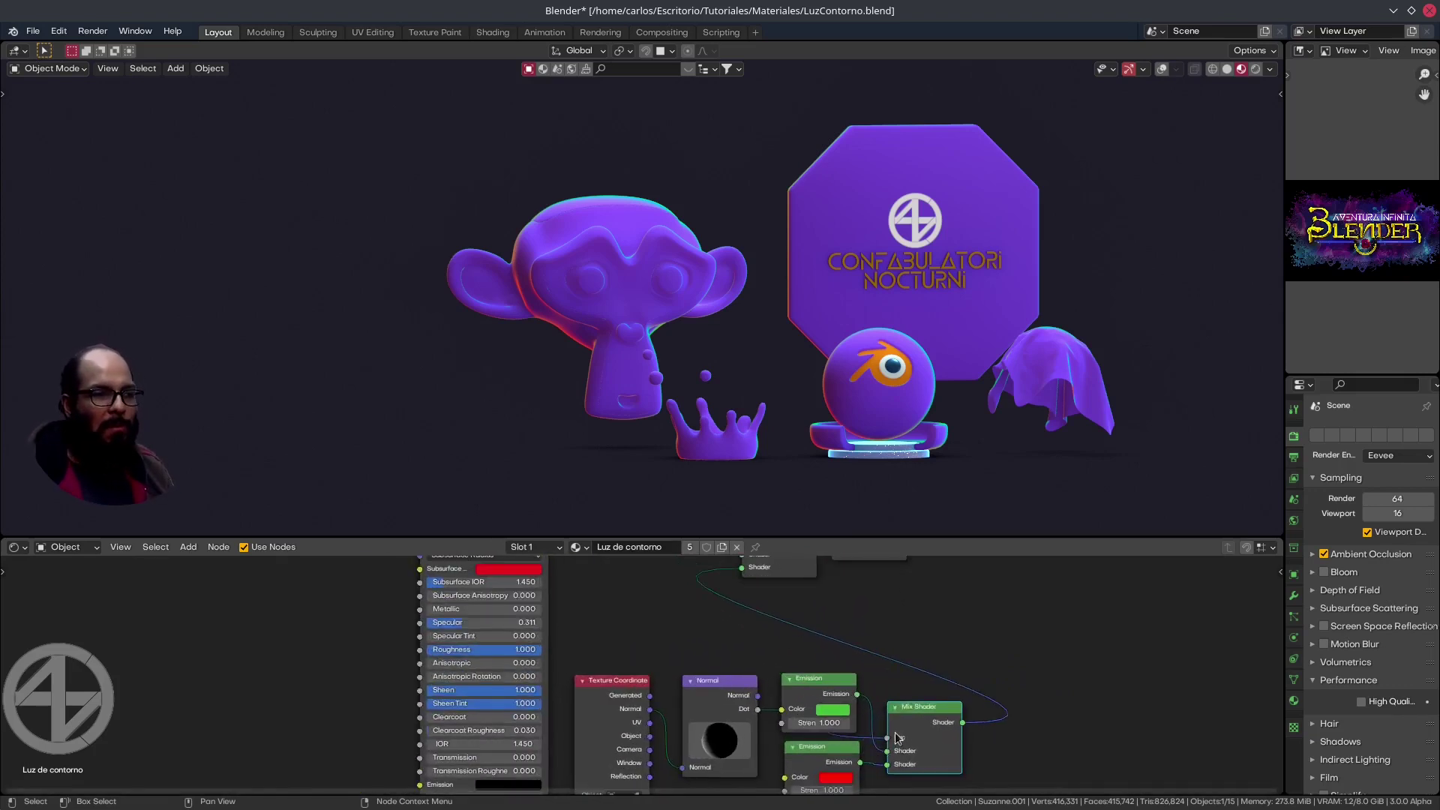
{"action": "scroll", "coordinate": [887, 745], "scroll_direction": "up", "scroll_amount": 1}
{"action": "scroll", "coordinate": [852, 718], "scroll_direction": "up", "scroll_amount": 1}
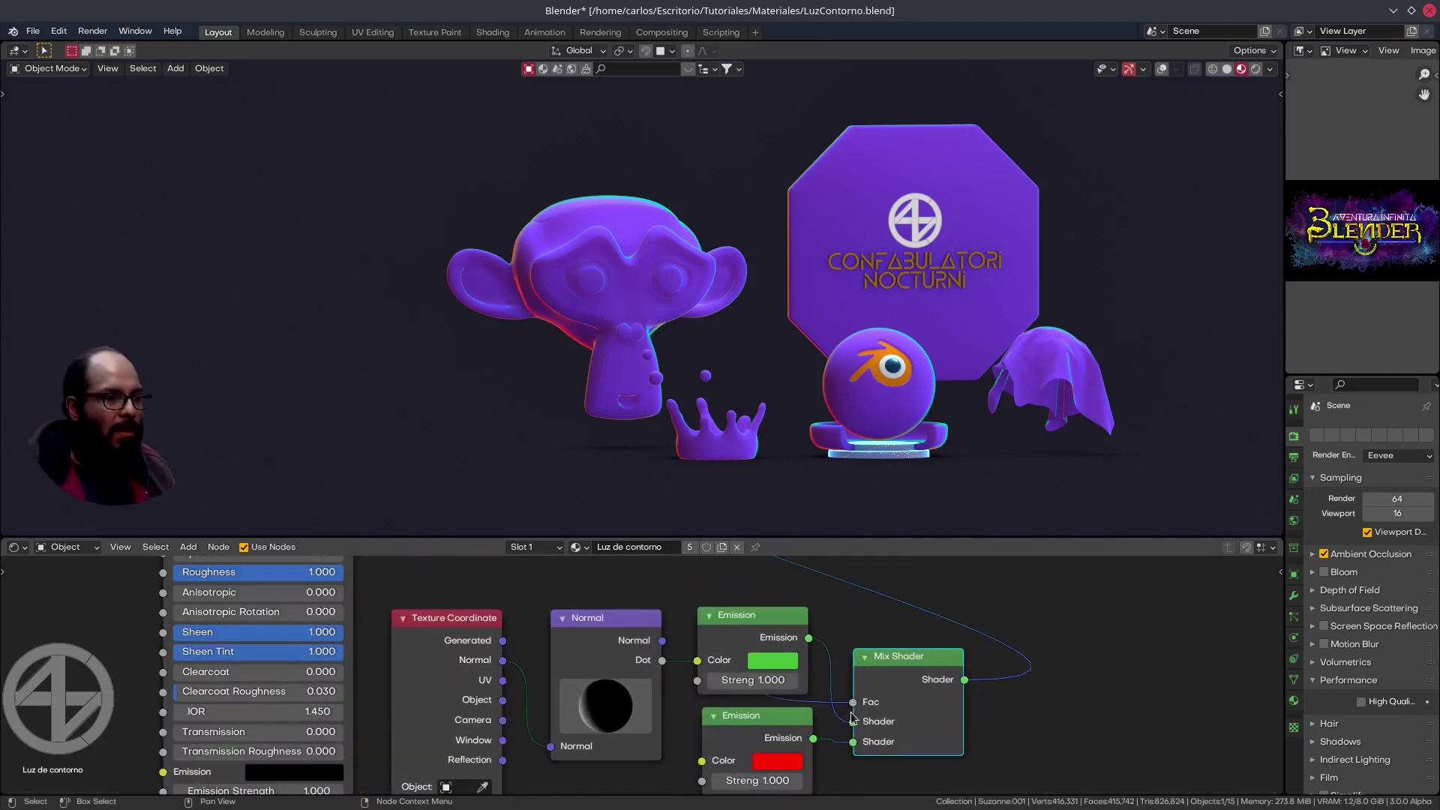
{"action": "left_click_drag", "start_coordinate": [852, 703], "coordinate": [648, 706]}
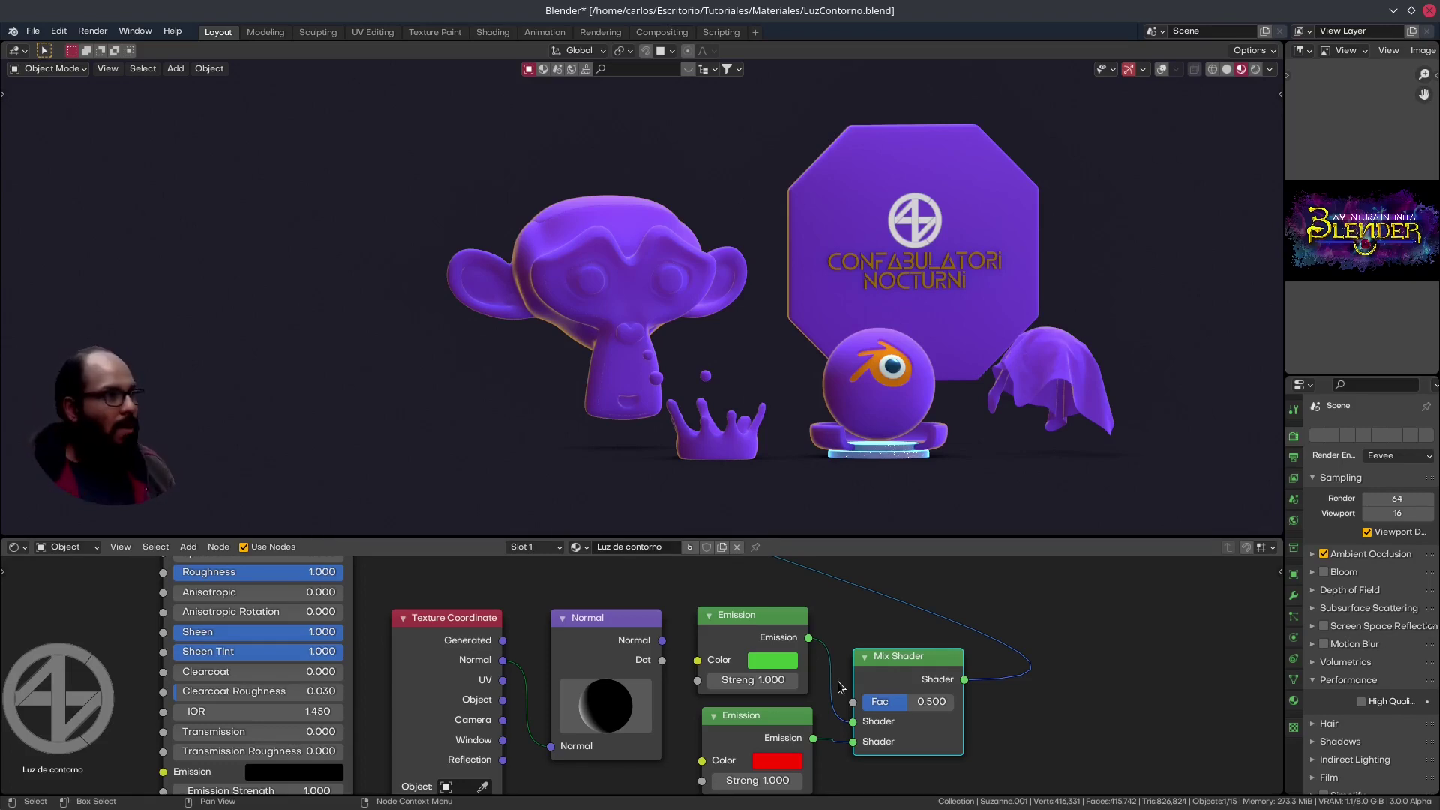
Adjust the Normal node's direction and preview its Normal output on the objects
{"action": "scroll", "coordinate": [612, 369], "scroll_direction": "up", "scroll_amount": 2}
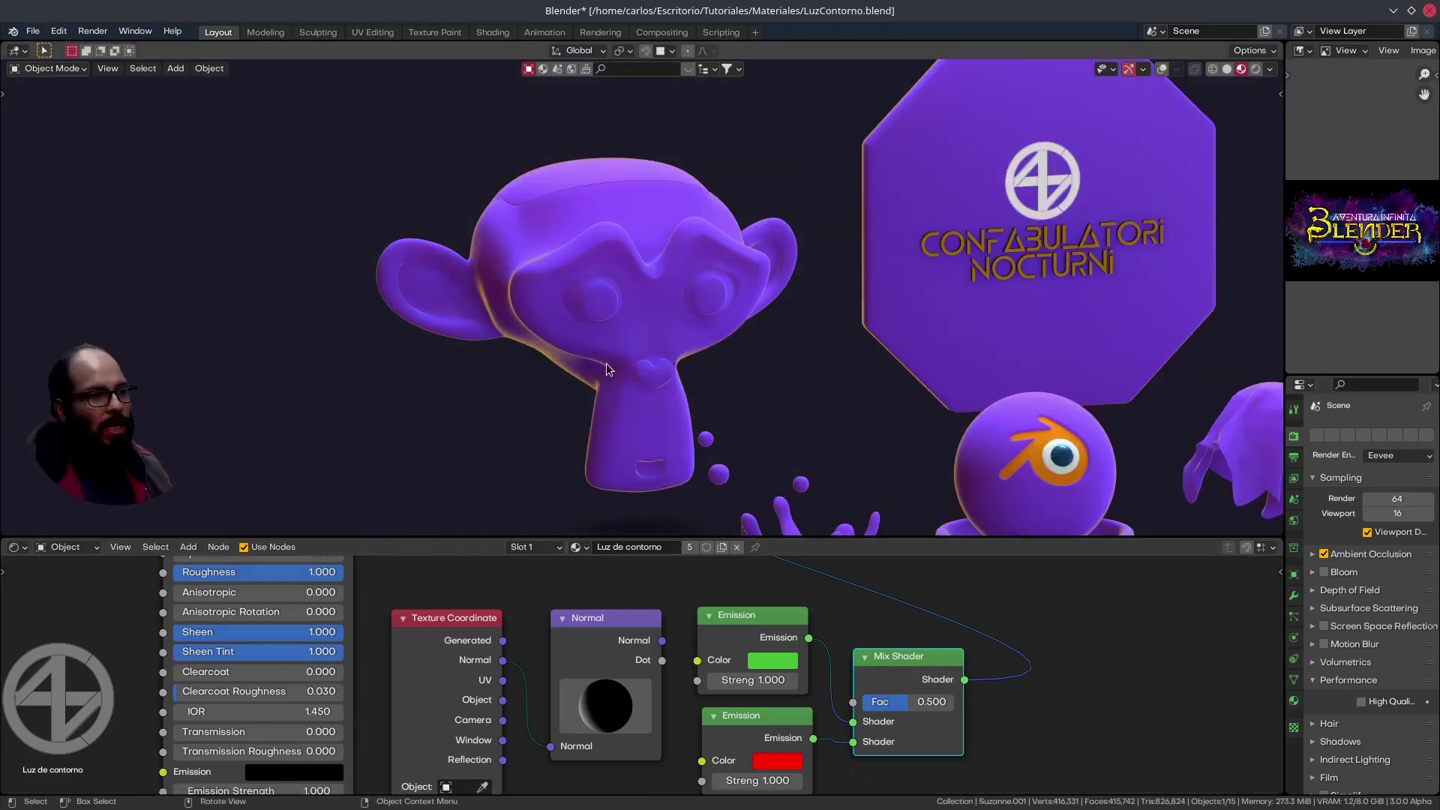
{"action": "scroll", "coordinate": [711, 677], "scroll_direction": "down", "scroll_amount": 3}
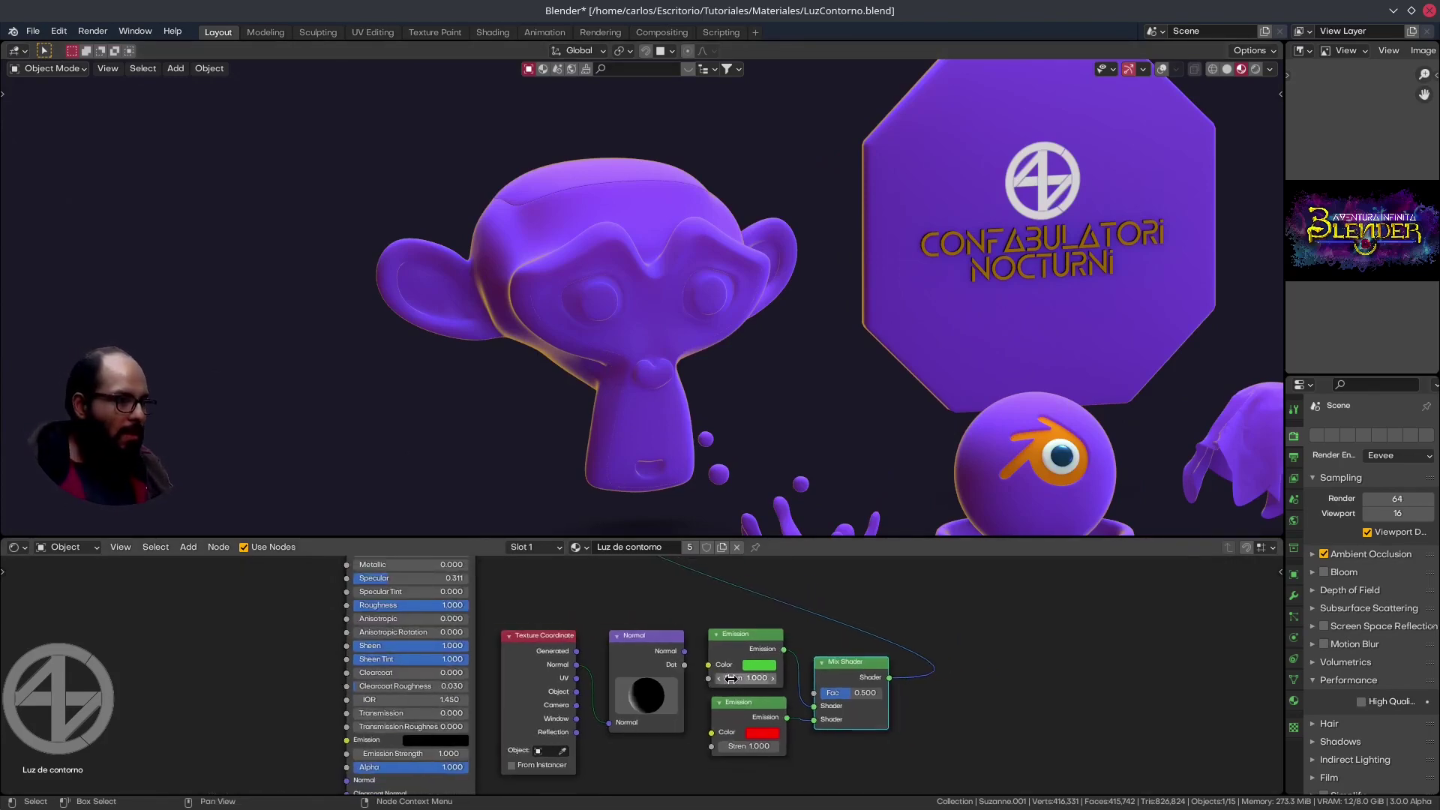
{"action": "scroll", "coordinate": [714, 672], "scroll_direction": "up", "scroll_amount": 2}
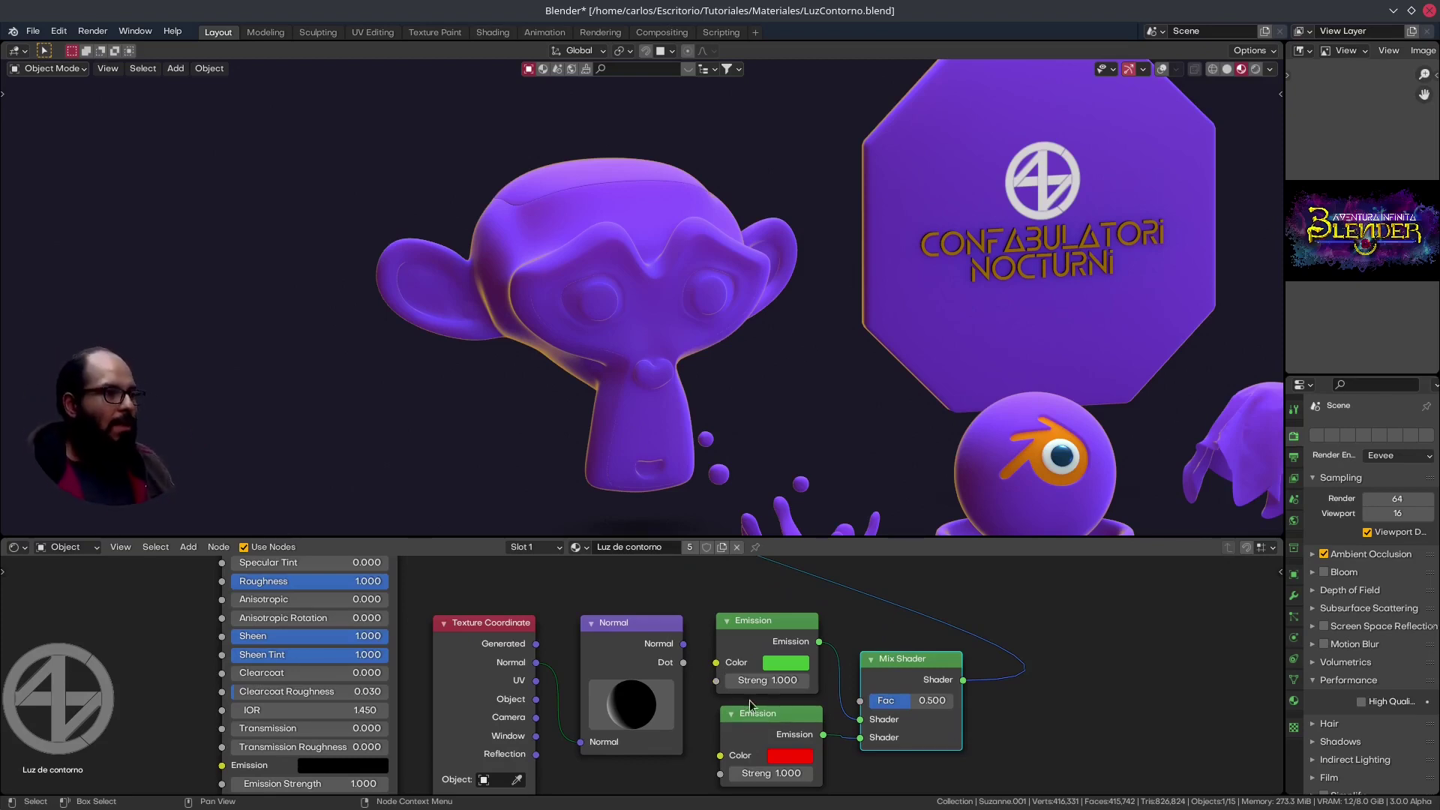
{"action": "left_click_drag", "start_coordinate": [617, 695], "coordinate": [598, 663]}
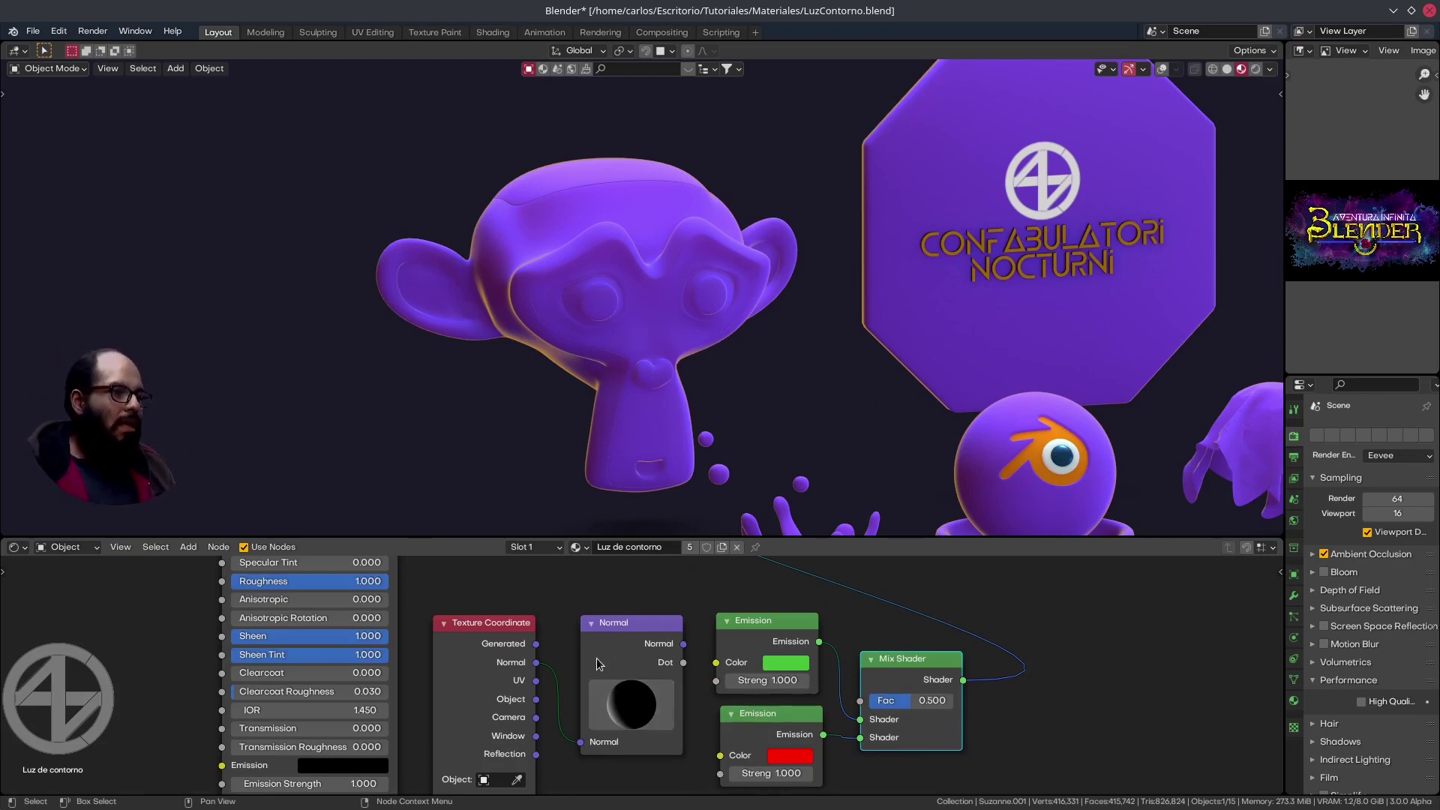
{"action": "left_click", "coordinate": [492, 635]}
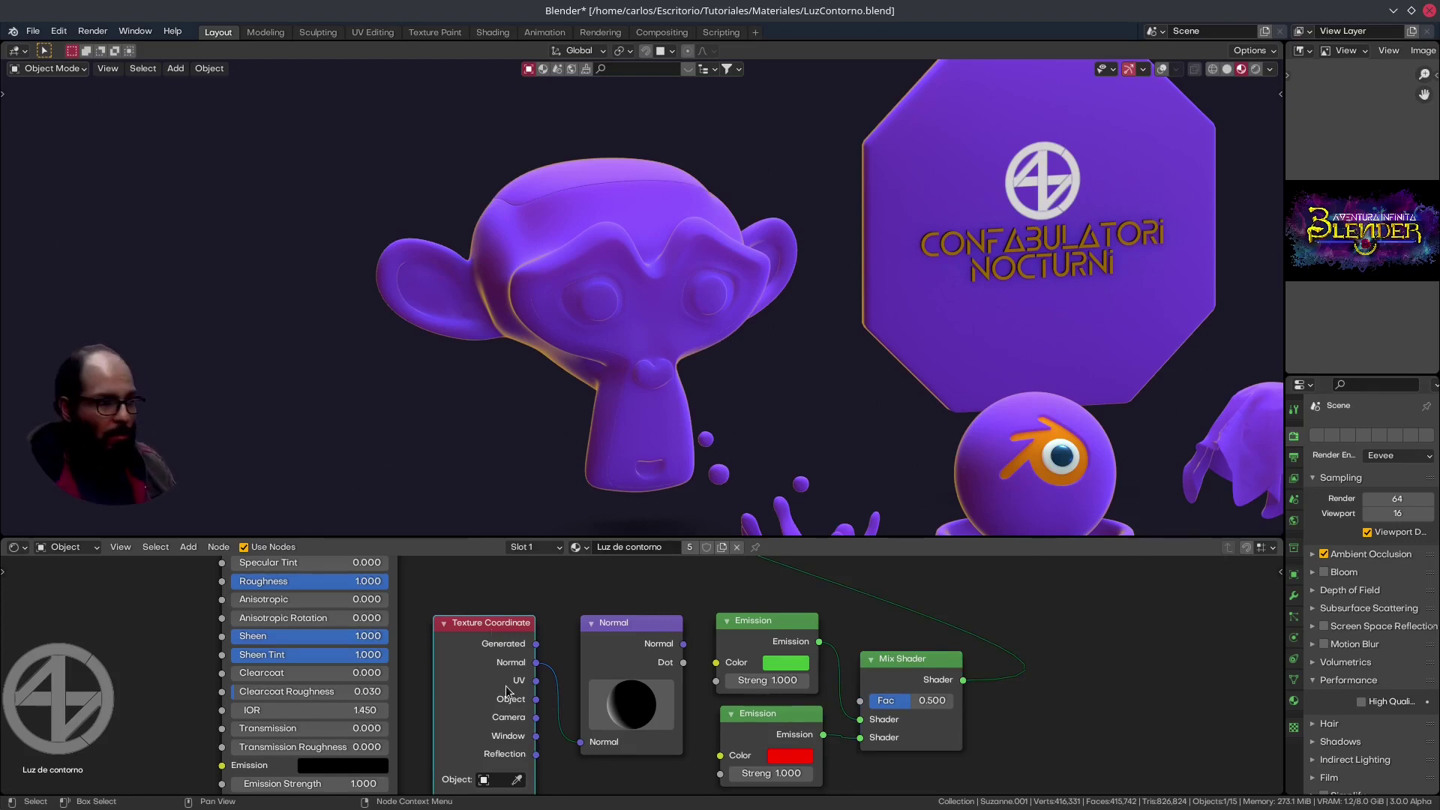
{"action": "left_click", "coordinate": [613, 629]}
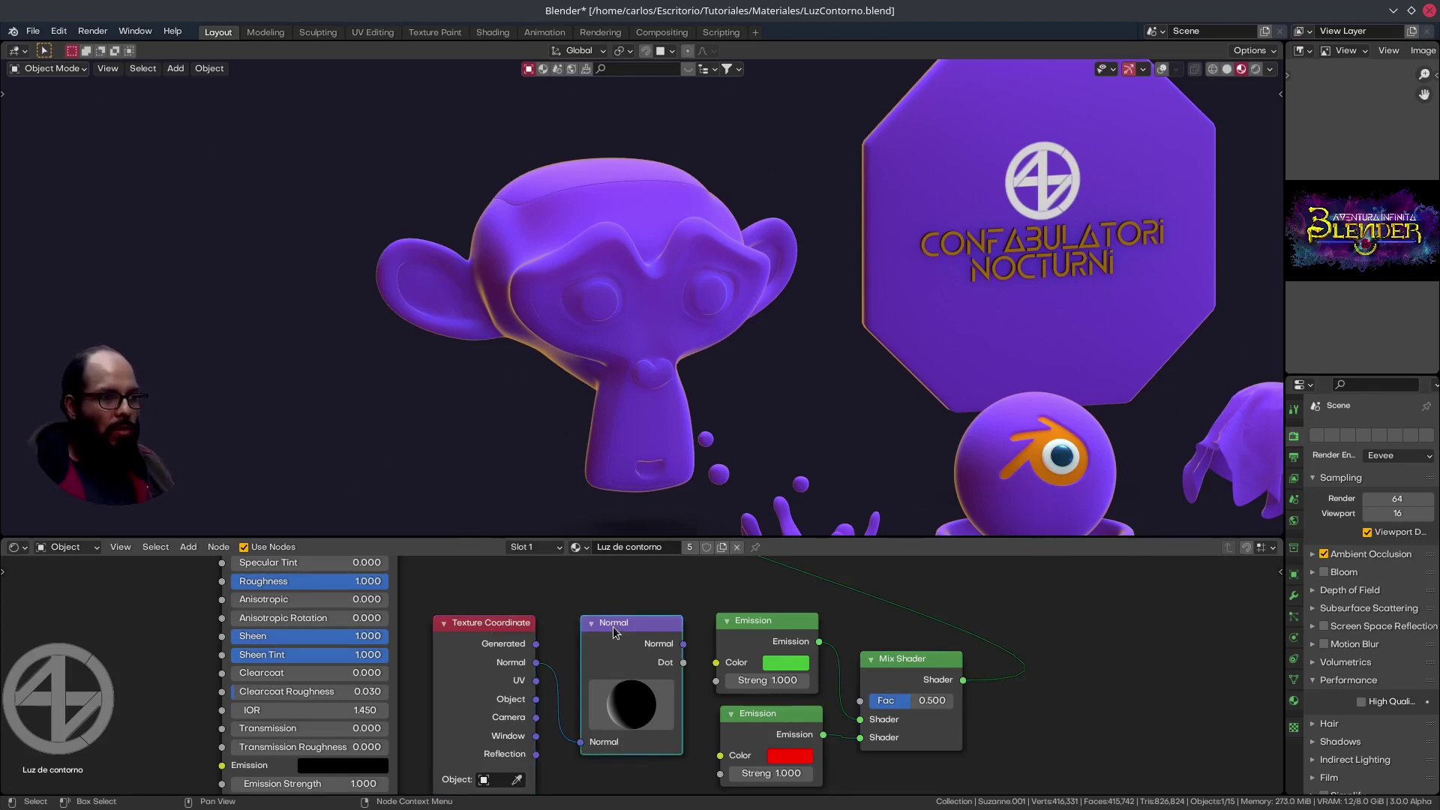
{"action": "left_click", "coordinate": [613, 632], "text": "ctrl+shift"}
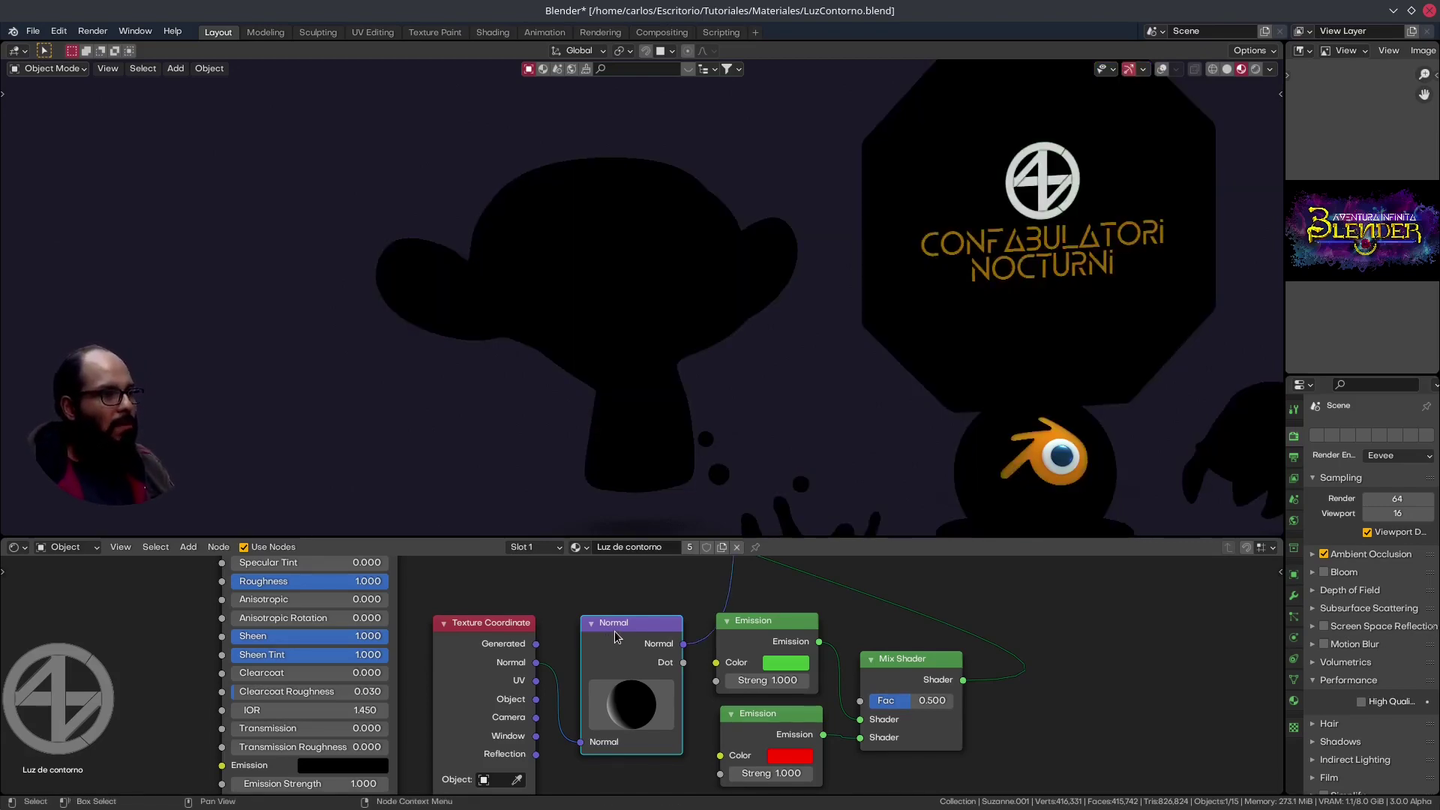
Preview the Normal Dot output, rotate the normal sphere, and plug Dot into the Mix Shader Fac
{"action": "left_click", "coordinate": [624, 629], "text": "ctrl+shift"}
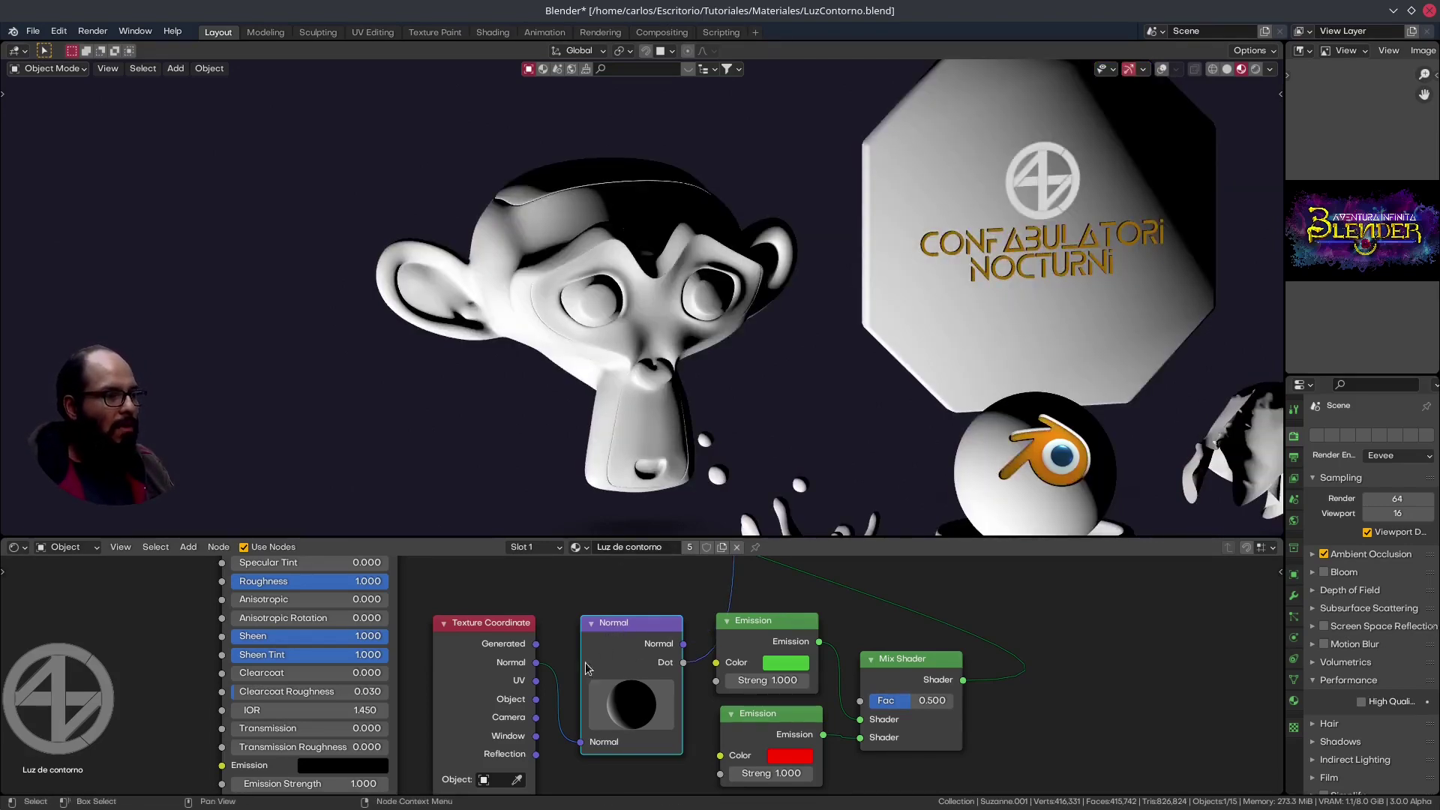
{"action": "mouse_move", "coordinate": [619, 709]}
{"action": "left_mouse_down"}
{"action": "mouse_move", "coordinate": [626, 667]}
{"action": "mouse_move", "coordinate": [683, 684]}
{"action": "mouse_move", "coordinate": [688, 658]}
{"action": "mouse_move", "coordinate": [591, 664]}
{"action": "mouse_move", "coordinate": [661, 641]}
{"action": "mouse_move", "coordinate": [696, 680]}
{"action": "mouse_move", "coordinate": [679, 675]}
{"action": "left_mouse_up"}
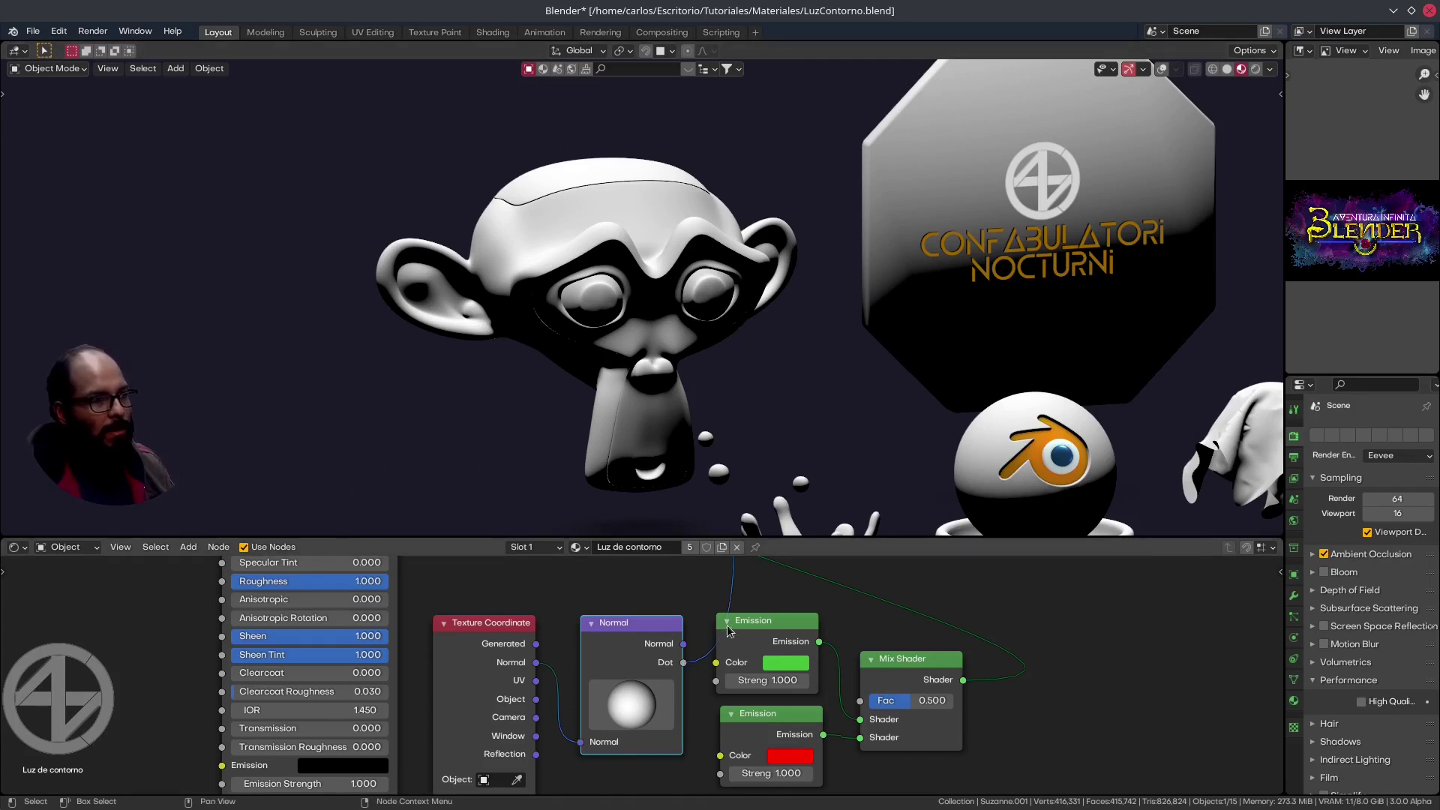
{"action": "left_click_drag", "start_coordinate": [683, 663], "coordinate": [860, 701]}
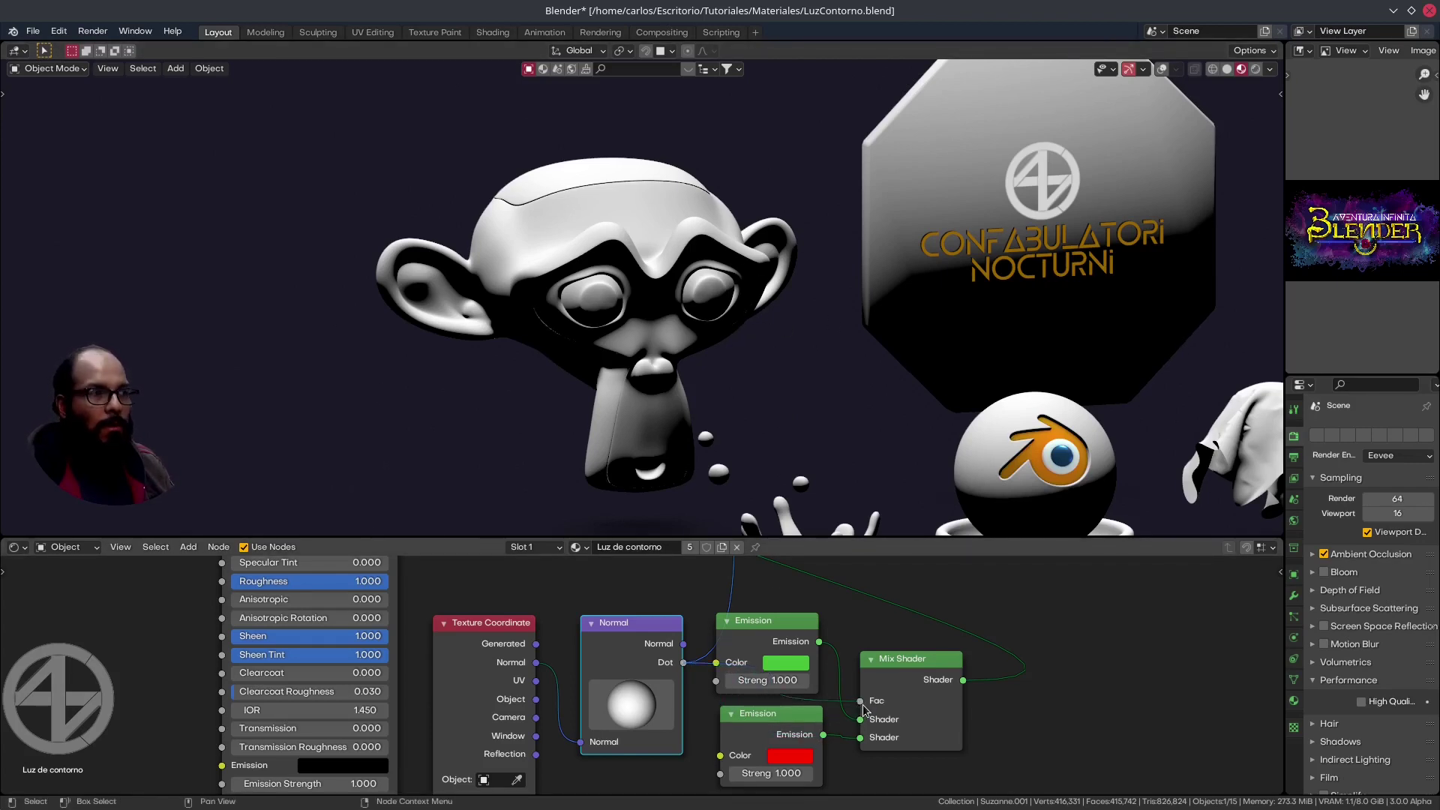
Preview the lower green/red emission Mix Shader on the objects
{"action": "left_click", "coordinate": [908, 679]}
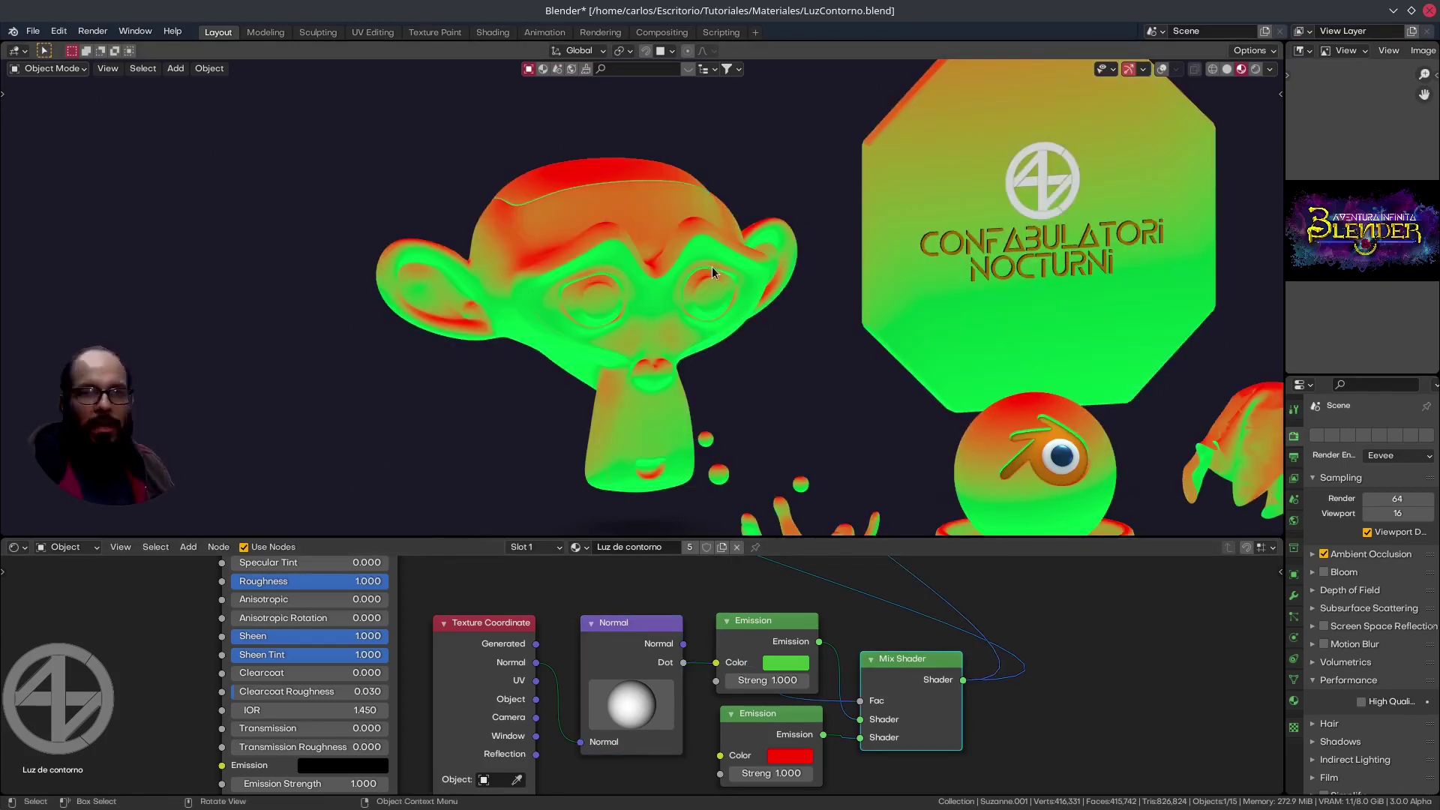
{"action": "scroll", "coordinate": [801, 709], "scroll_direction": "down", "scroll_amount": 1}
{"action": "scroll", "coordinate": [818, 698], "scroll_direction": "down", "scroll_amount": 1}
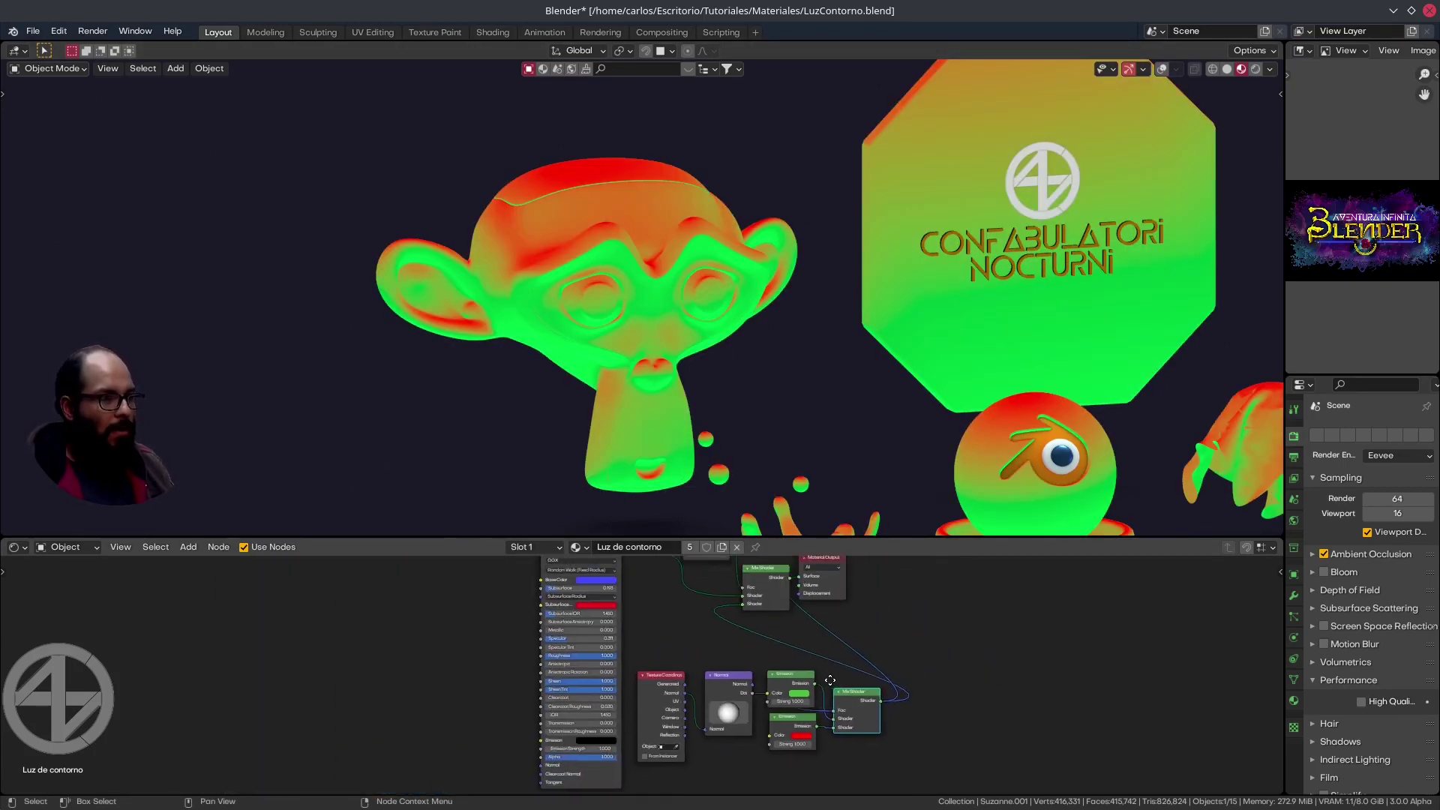
{"action": "scroll", "coordinate": [836, 687], "scroll_direction": "down", "scroll_amount": 1}
{"action": "scroll", "coordinate": [854, 677], "scroll_direction": "down", "scroll_amount": 1}
Move the Material Output and upper Mix Shader nodes right to make room
{"action": "left_click_drag", "start_coordinate": [899, 623], "coordinate": [927, 627]}
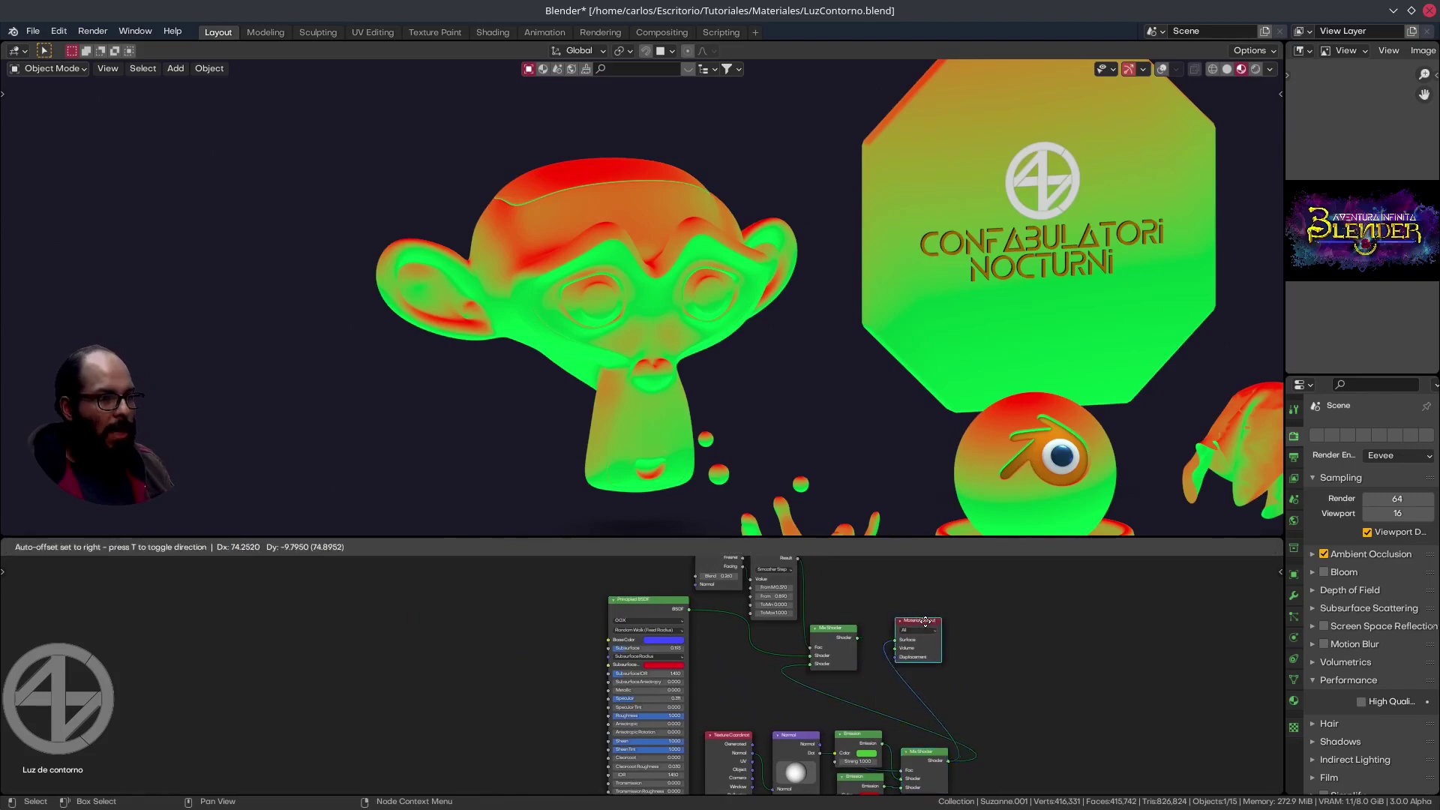
{"action": "middle_click_drag", "start_coordinate": [913, 749], "coordinate": [924, 719]}
{"action": "scroll", "coordinate": [923, 720], "scroll_direction": "up", "scroll_amount": 1}
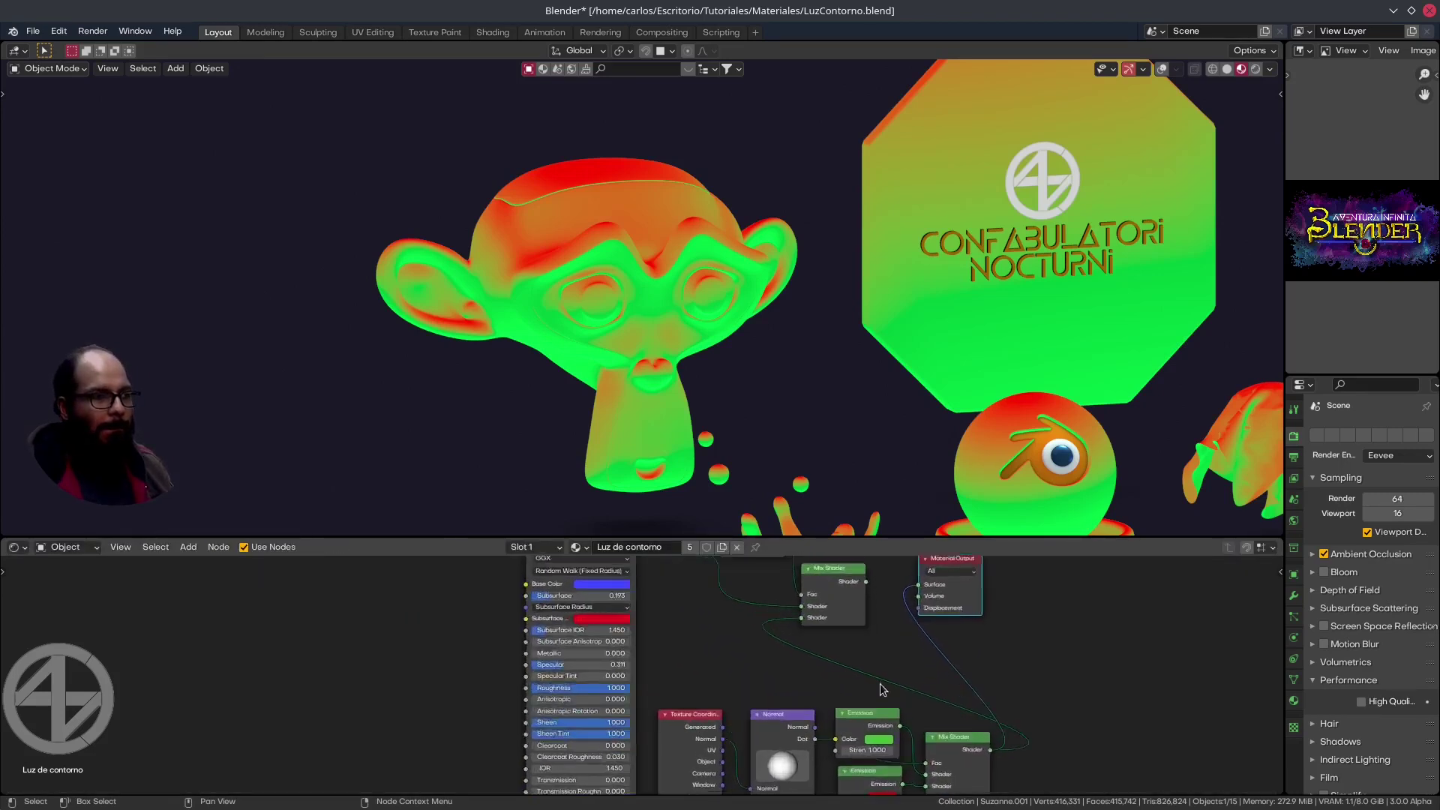
{"action": "scroll", "coordinate": [923, 720], "scroll_direction": "up", "scroll_amount": 1}
{"action": "left_click_drag", "start_coordinate": [960, 739], "coordinate": [954, 733]}
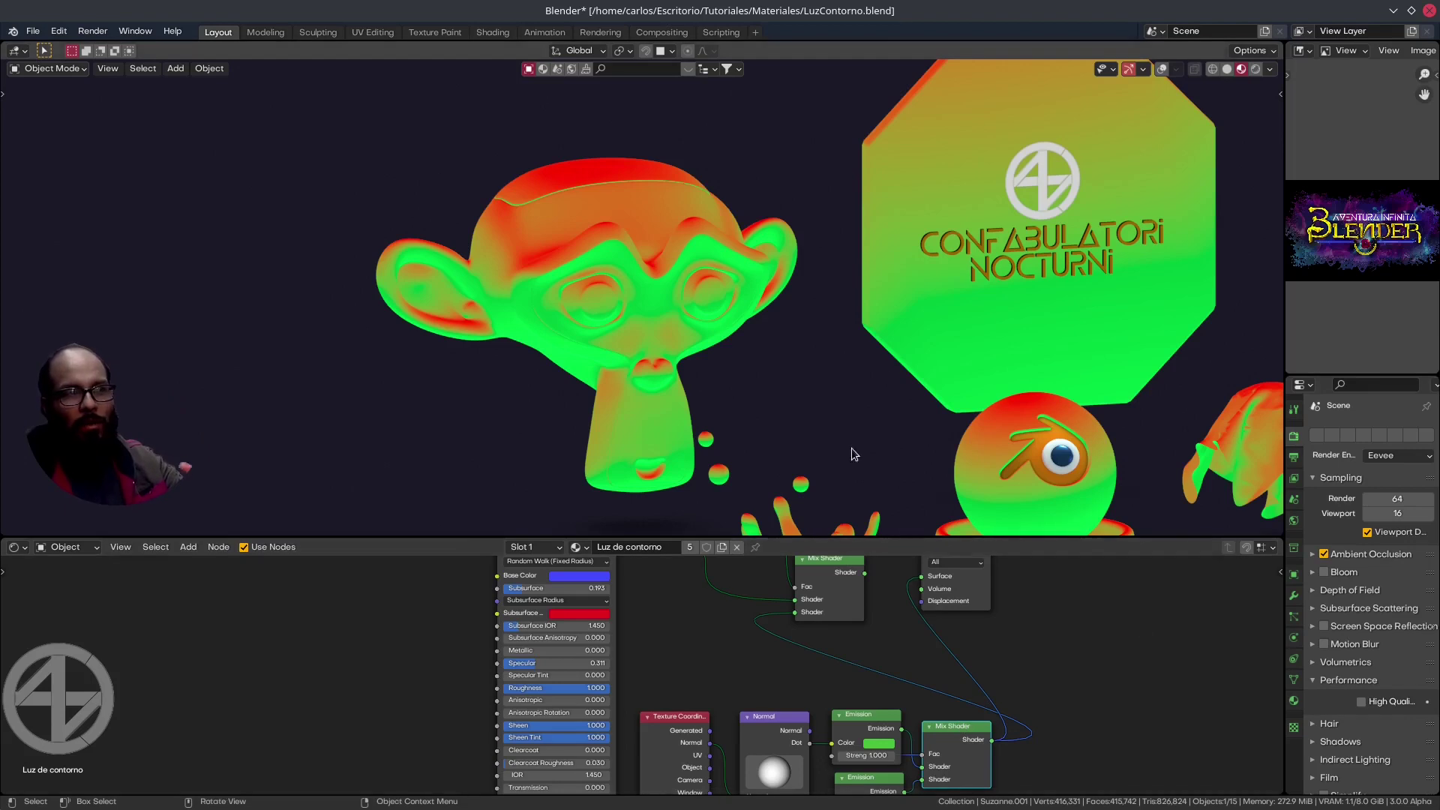
Link the green/red emission mix output into the upper Mix Shader's Shader input
{"action": "middle_click_drag", "start_coordinate": [920, 654], "coordinate": [957, 668]}
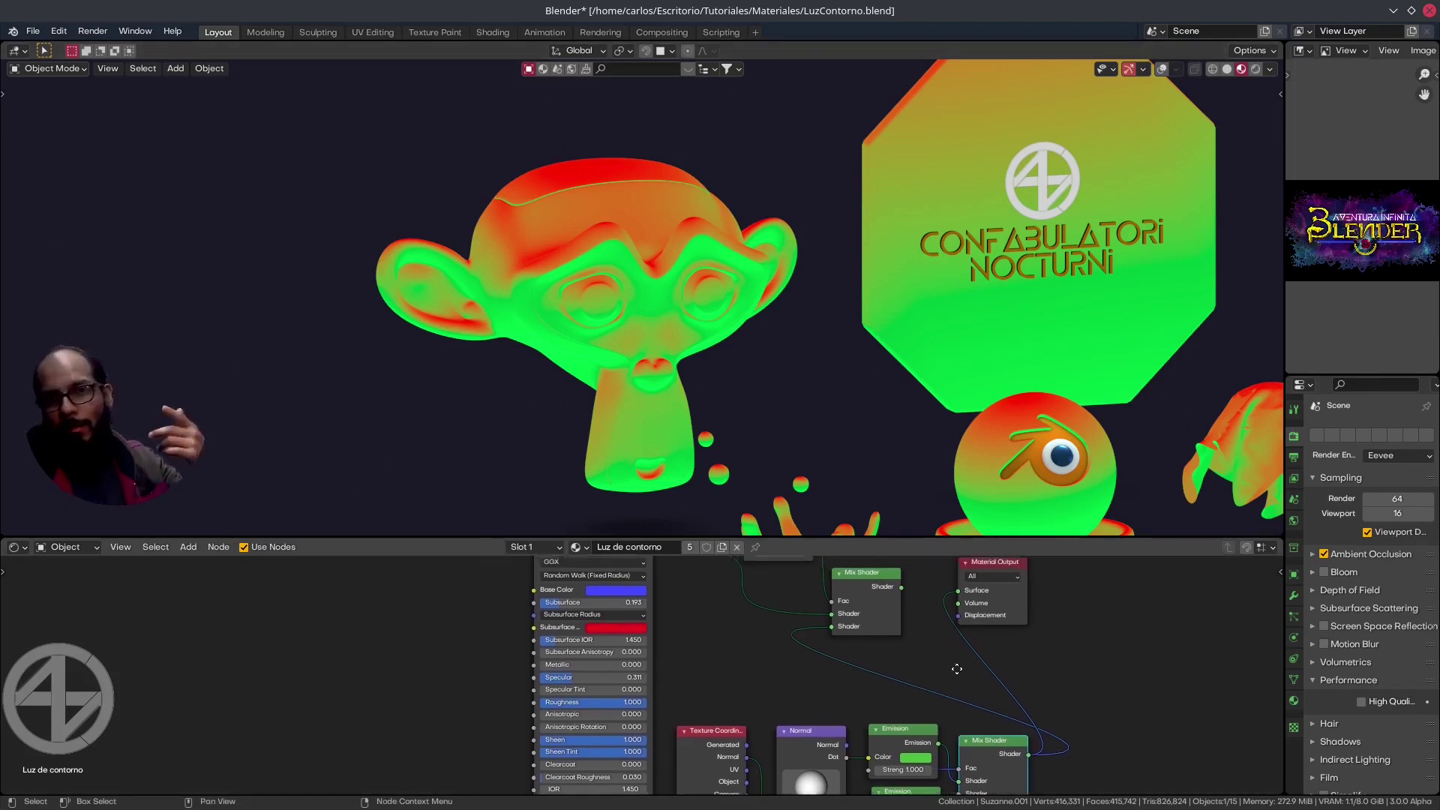
{"action": "scroll", "coordinate": [956, 668], "scroll_direction": "down", "scroll_amount": 2}
{"action": "middle_click_drag", "start_coordinate": [788, 621], "coordinate": [787, 659]}
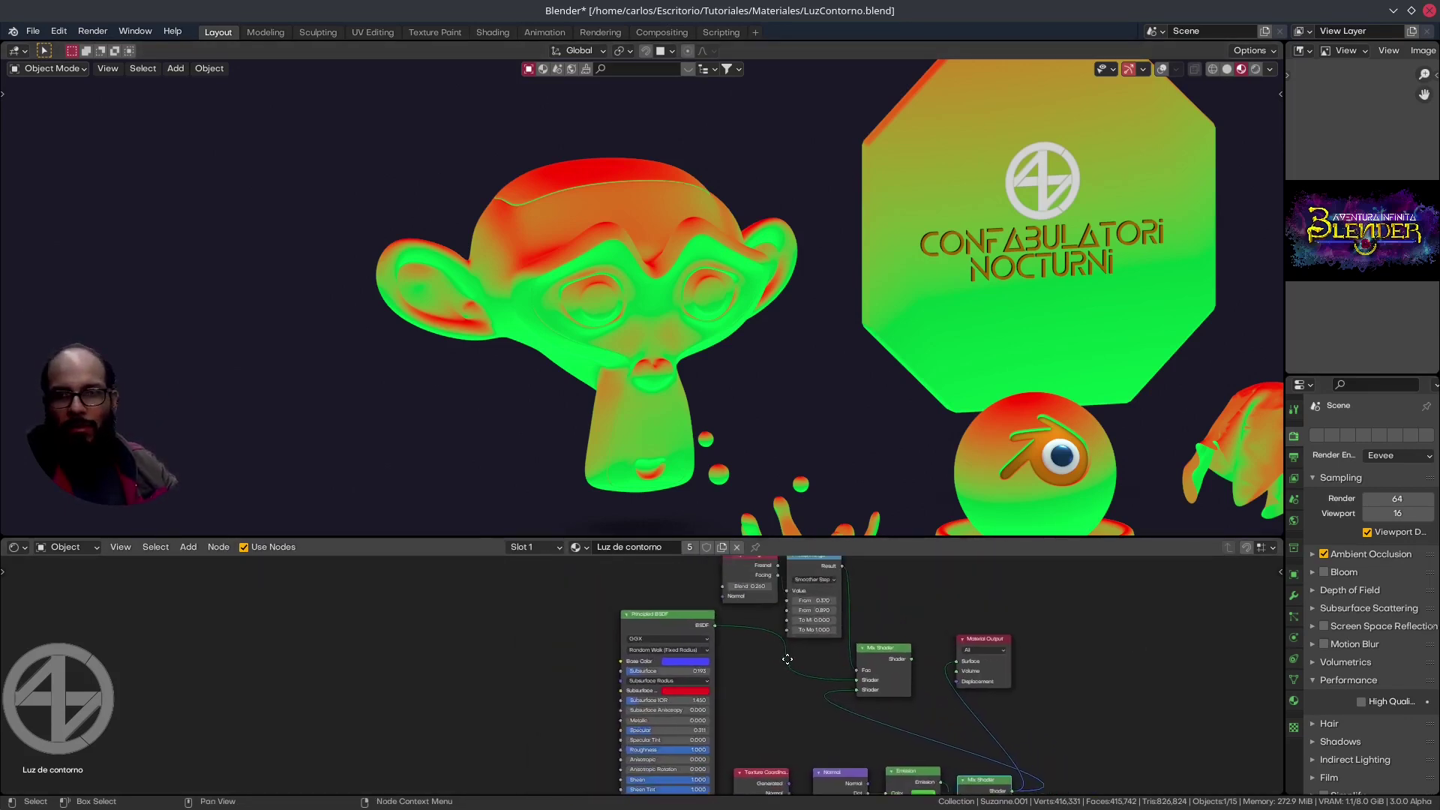
{"action": "scroll", "coordinate": [787, 660], "scroll_direction": "up", "scroll_amount": 1}
{"action": "middle_click_drag", "start_coordinate": [1030, 741], "coordinate": [1060, 638]}
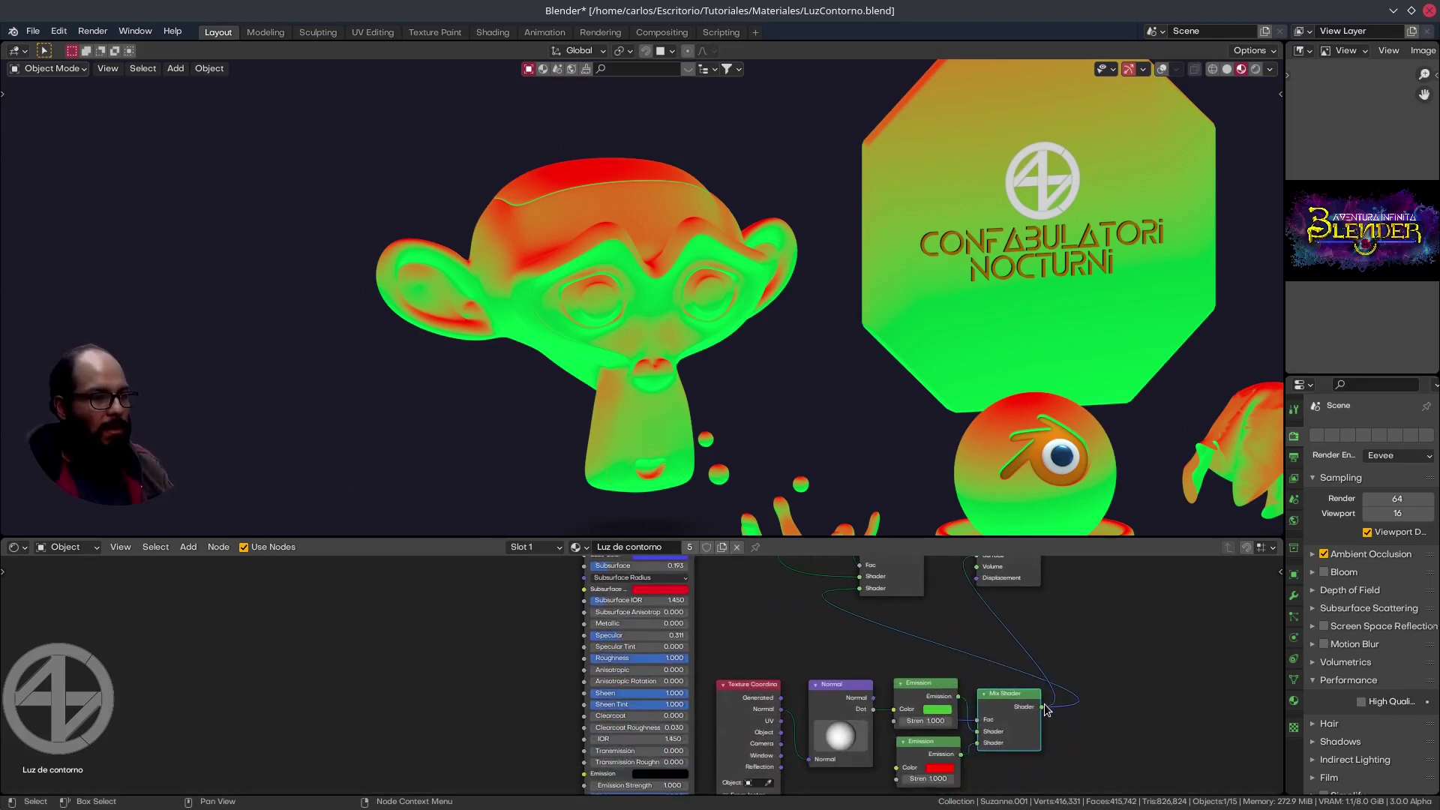
{"action": "left_click_drag", "start_coordinate": [1043, 709], "coordinate": [870, 591]}
{"action": "scroll", "coordinate": [891, 614], "scroll_direction": "down", "scroll_amount": 2}
{"action": "middle_click_drag", "start_coordinate": [891, 613], "coordinate": [921, 642]}
Complete the emission mix connection into the upper Mix Shader
{"action": "left_click", "coordinate": [921, 617], "text": "ctrl+shift"}
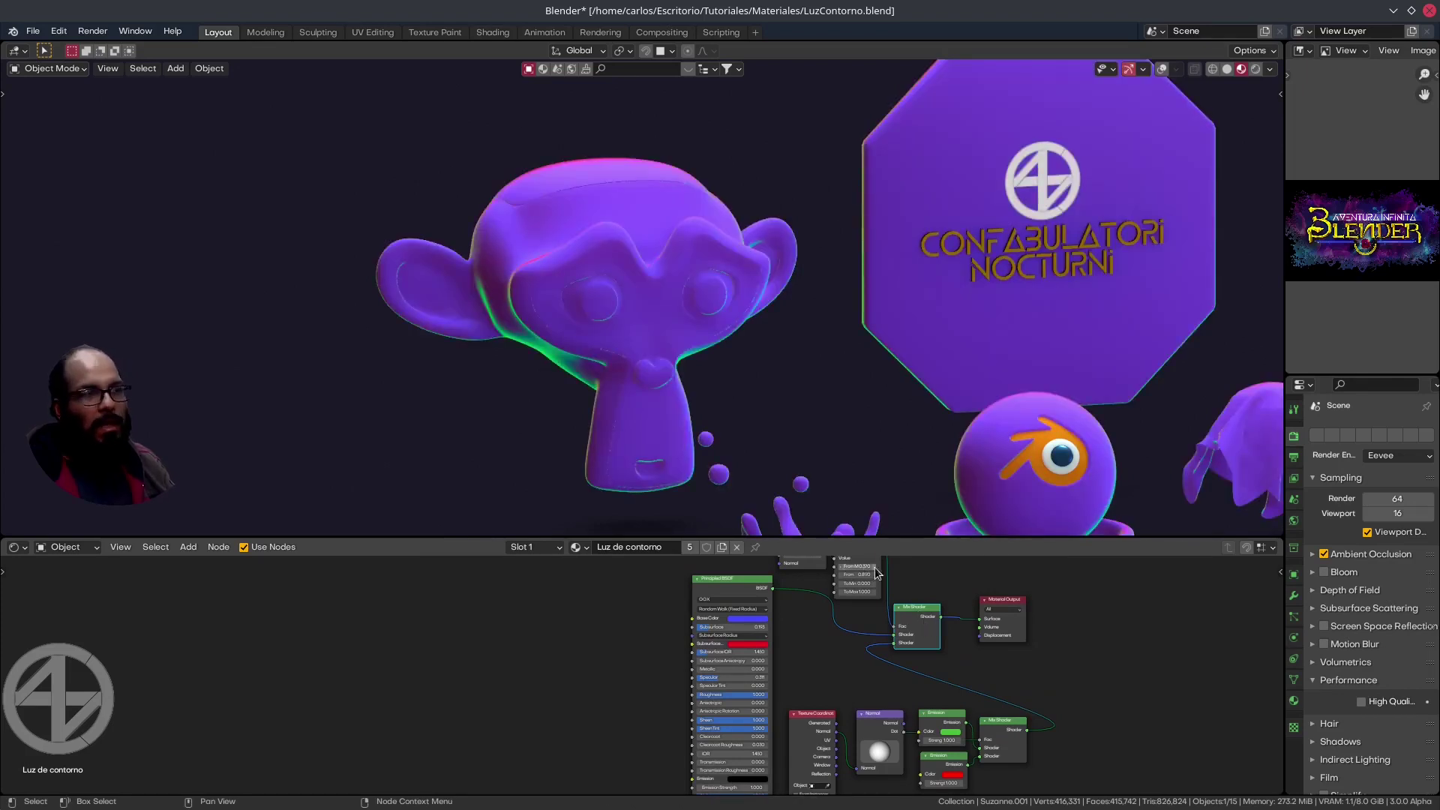
{"action": "scroll", "coordinate": [868, 370], "scroll_direction": "down", "scroll_amount": 1}
{"action": "scroll", "coordinate": [855, 364], "scroll_direction": "down", "scroll_amount": 1}
{"action": "scroll", "coordinate": [951, 674], "scroll_direction": "up", "scroll_amount": 2}
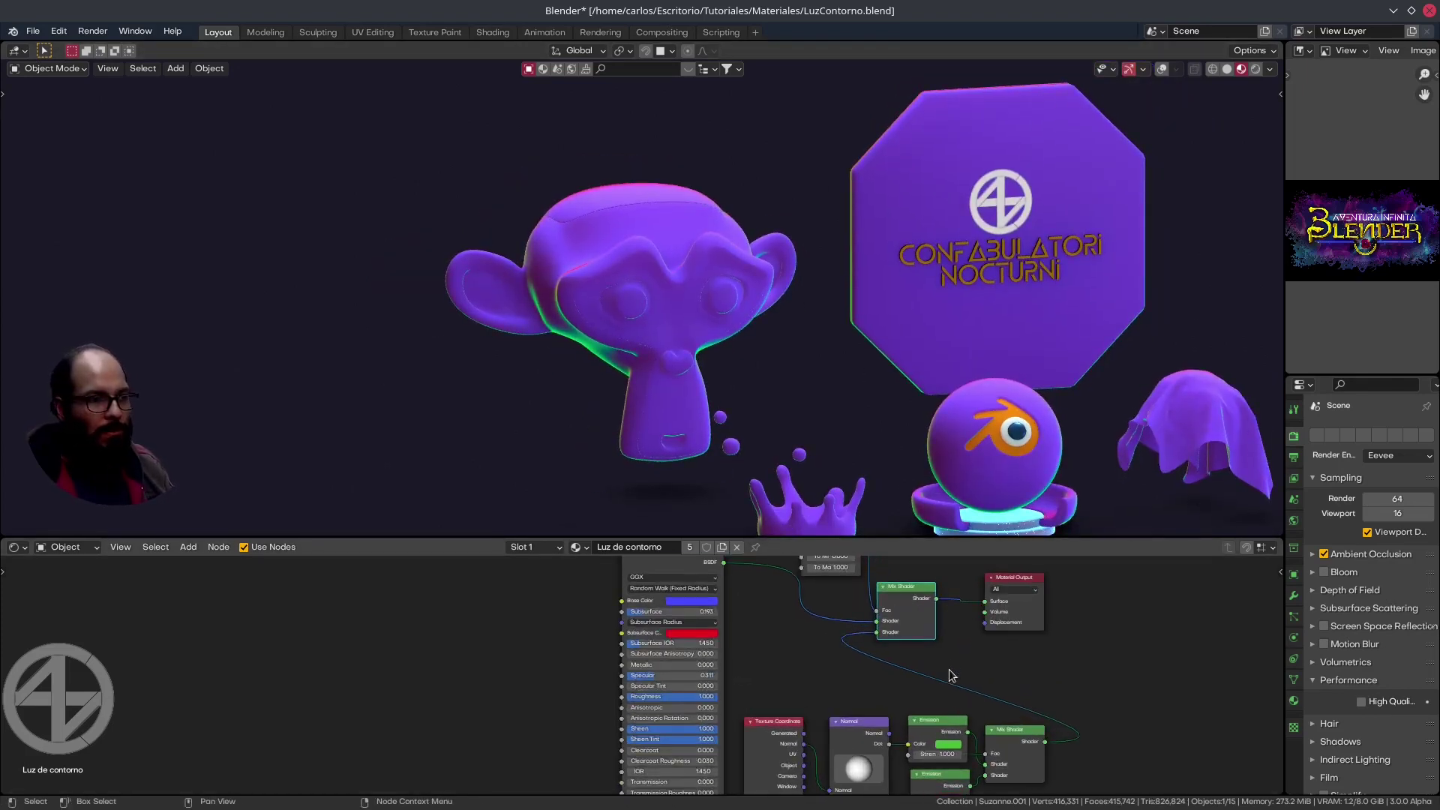
{"action": "scroll", "coordinate": [974, 679], "scroll_direction": "up", "scroll_amount": 2}
Check the green and red Emission nodes and the Normal node whose Dot drives the mix
{"action": "mouse_move", "coordinate": [1049, 747]}
{"action": "middle_mouse_down"}
{"action": "mouse_move", "coordinate": [1046, 688]}
{"action": "mouse_move", "coordinate": [930, 600]}
{"action": "middle_mouse_up"}
{"action": "scroll", "coordinate": [917, 591], "scroll_direction": "up", "scroll_amount": 1}
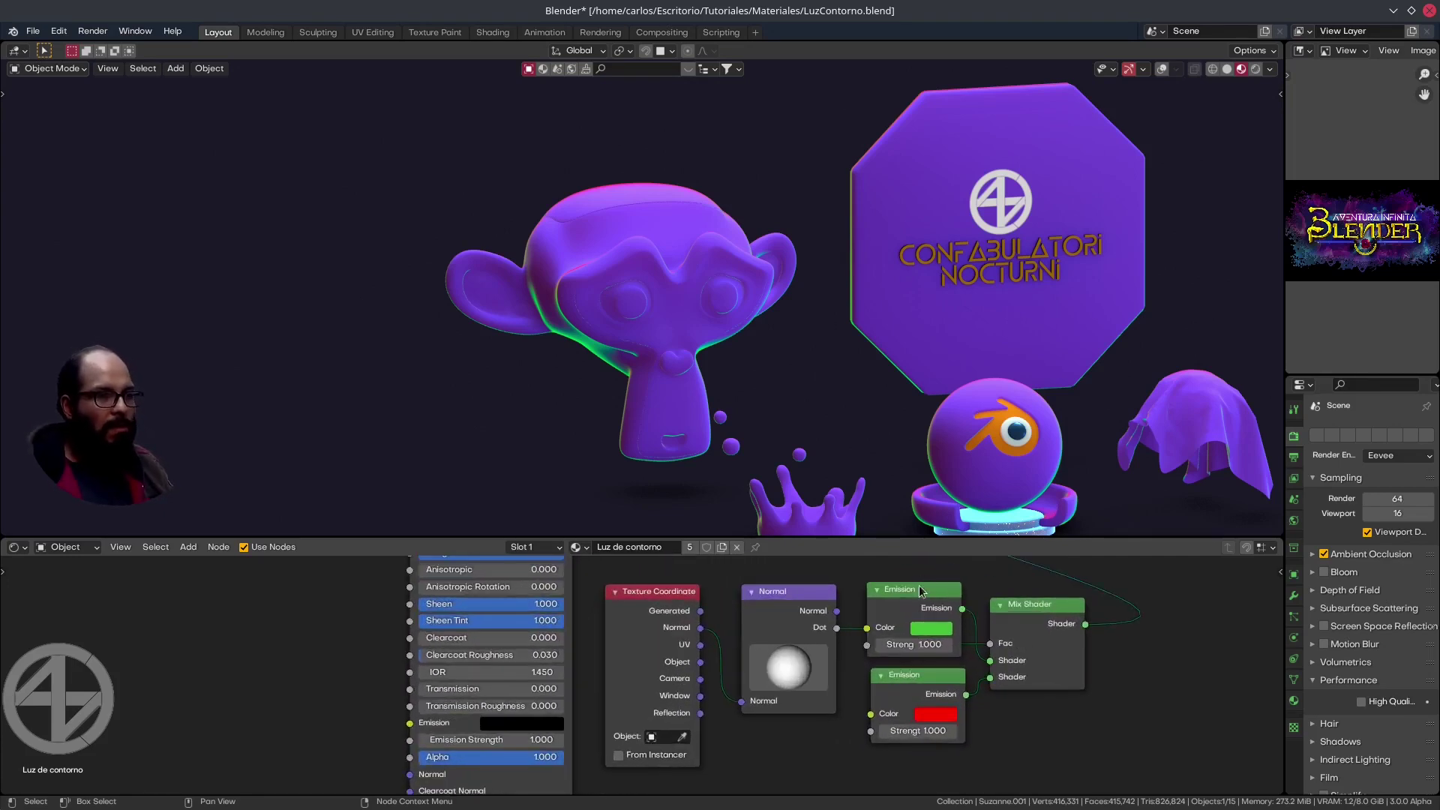
{"action": "left_click_drag", "start_coordinate": [916, 591], "coordinate": [922, 590]}
{"action": "left_click", "coordinate": [919, 688]}
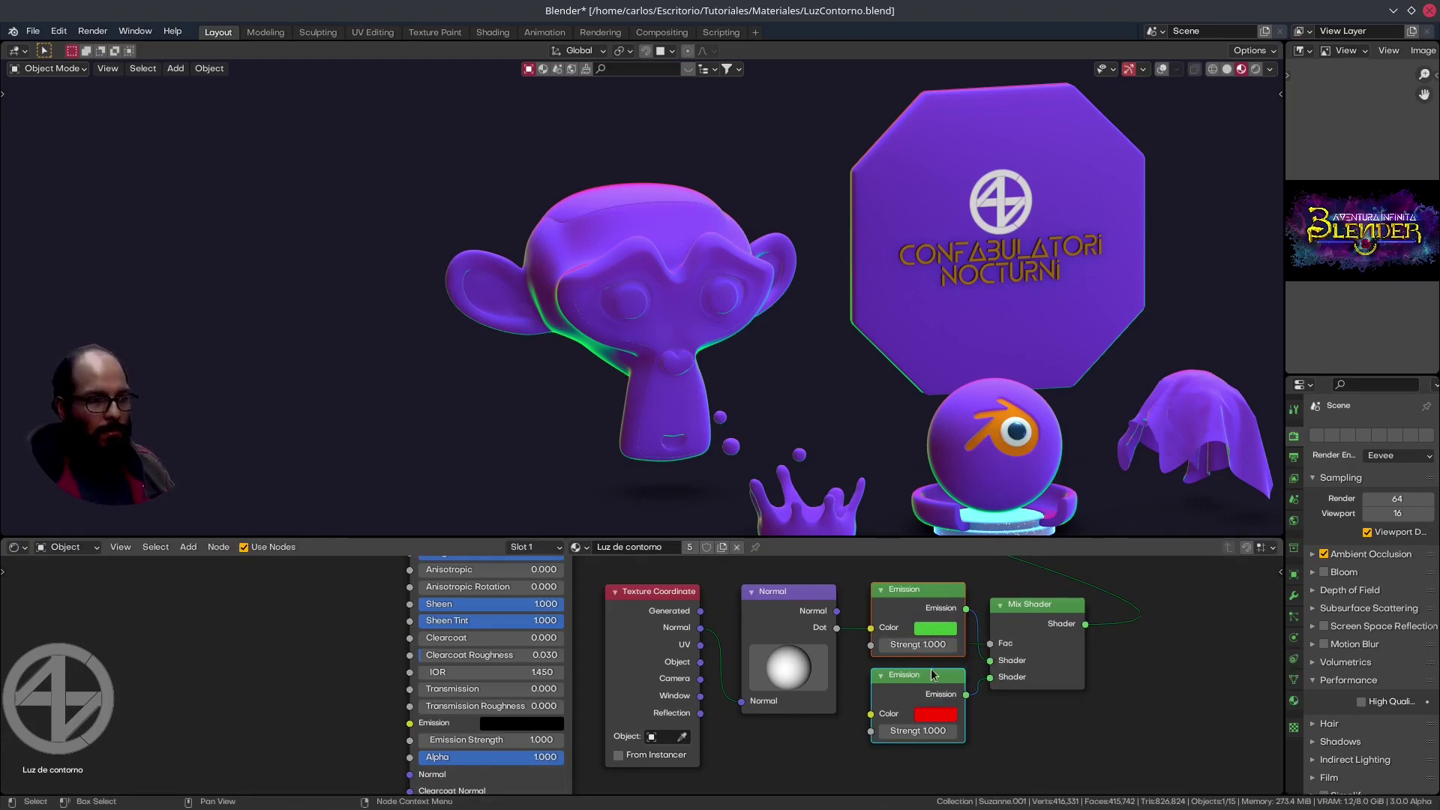
{"action": "middle_click_drag", "start_coordinate": [932, 674], "coordinate": [905, 680]}
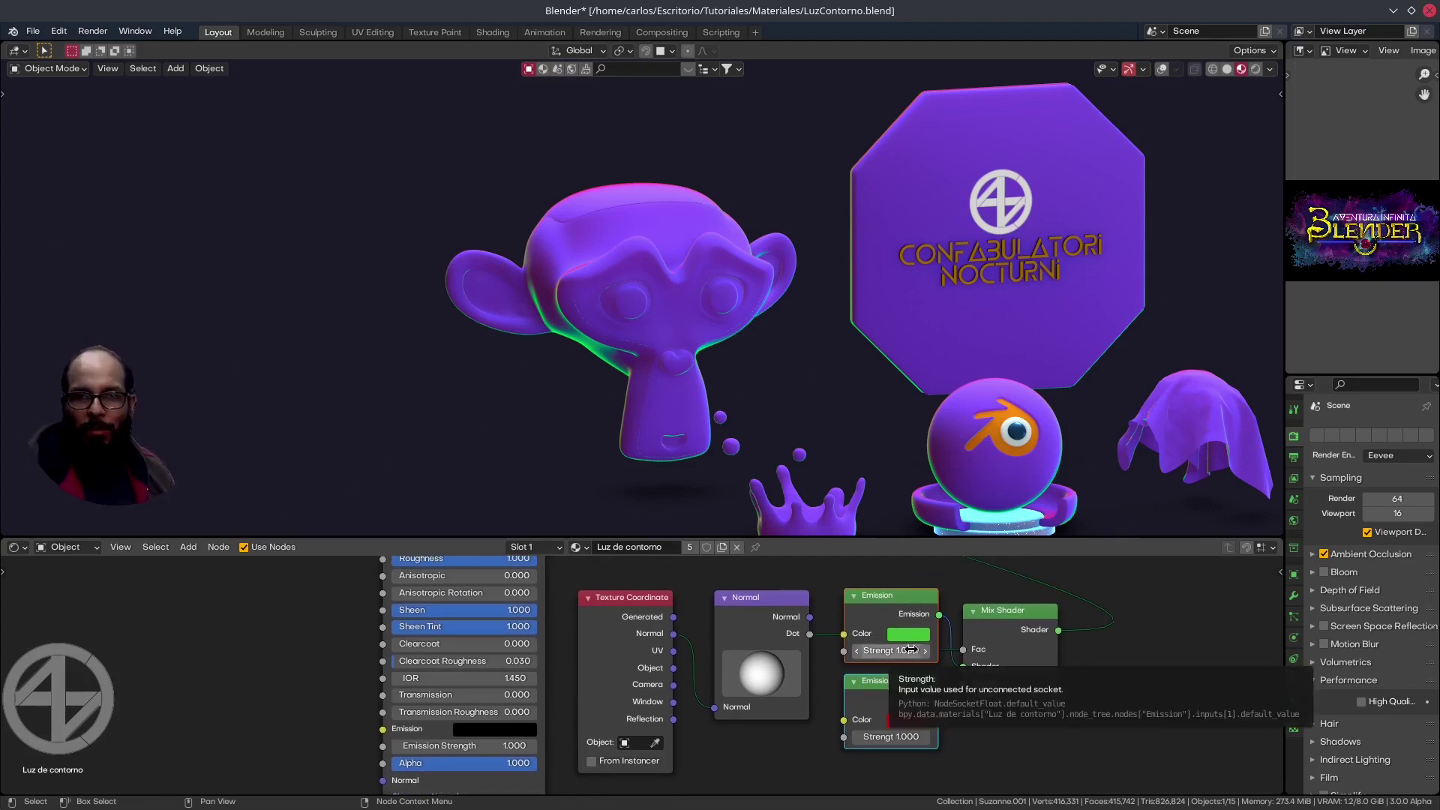
{"action": "left_click", "coordinate": [767, 600]}
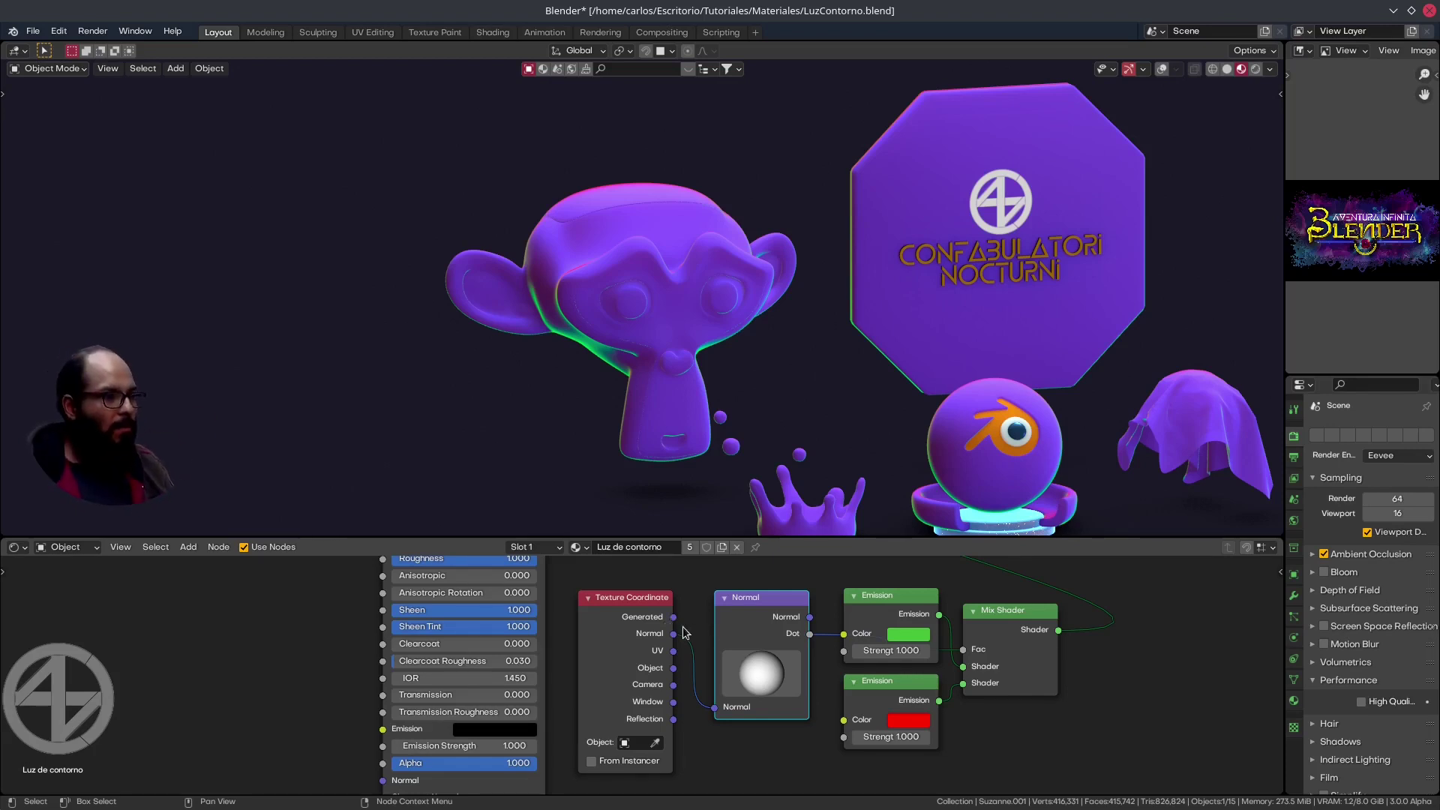
Try Generated and Object coordinates in the Normal node, settling on Texture Coordinate Normal
{"action": "left_click_drag", "start_coordinate": [675, 618], "coordinate": [720, 710]}
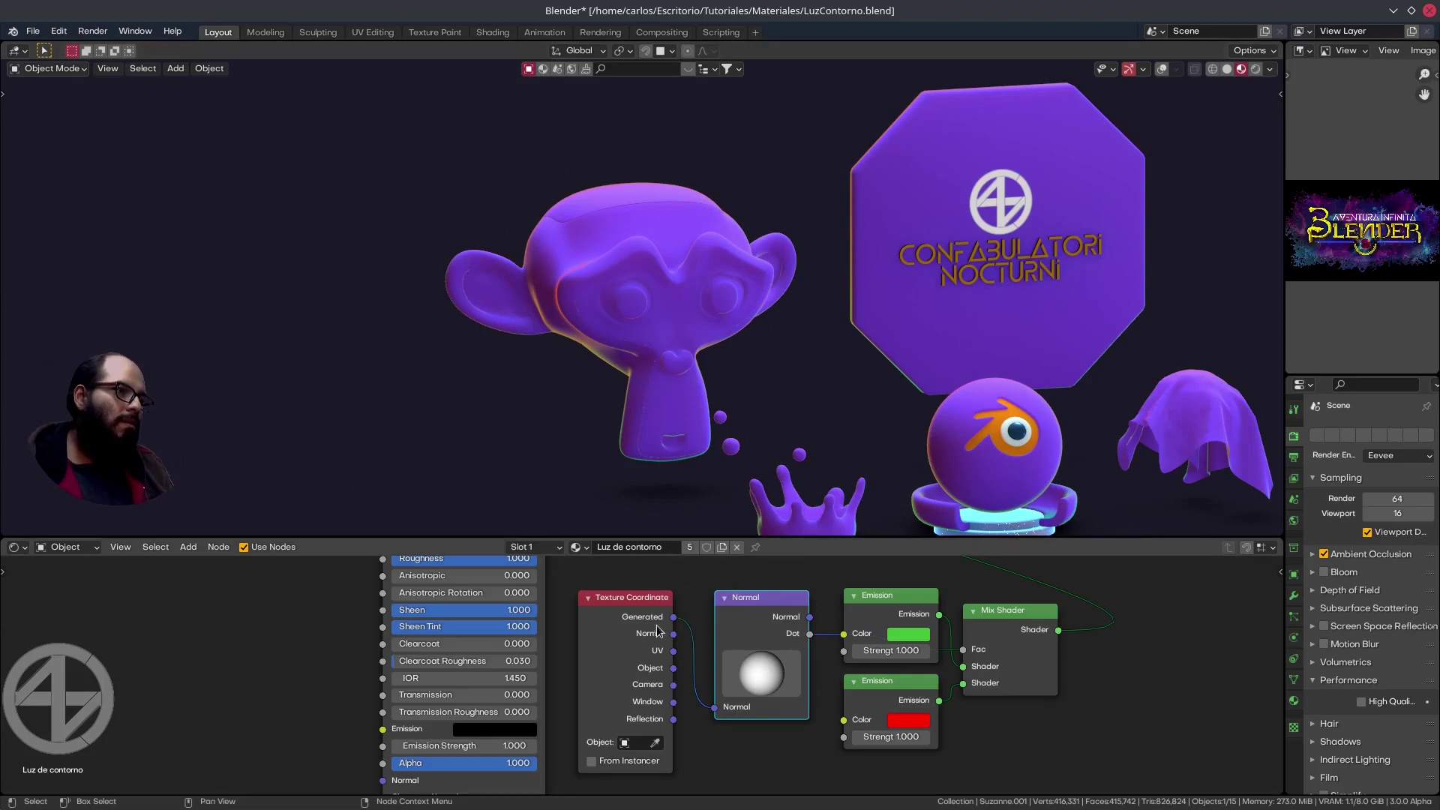
{"action": "left_click_drag", "start_coordinate": [671, 640], "coordinate": [701, 662]}
{"action": "left_click_drag", "start_coordinate": [716, 710], "coordinate": [720, 708]}
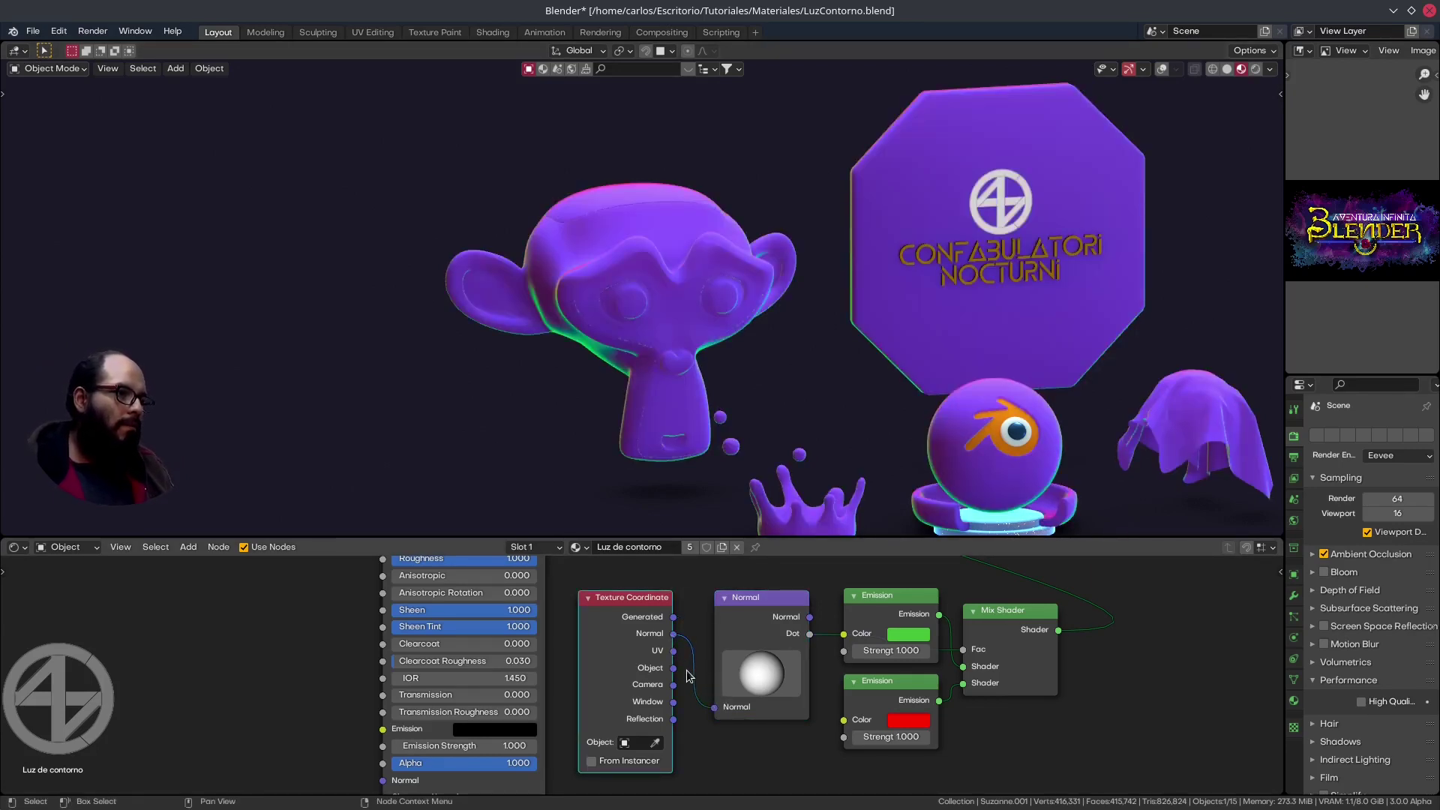
{"action": "left_click_drag", "start_coordinate": [672, 668], "coordinate": [719, 712]}
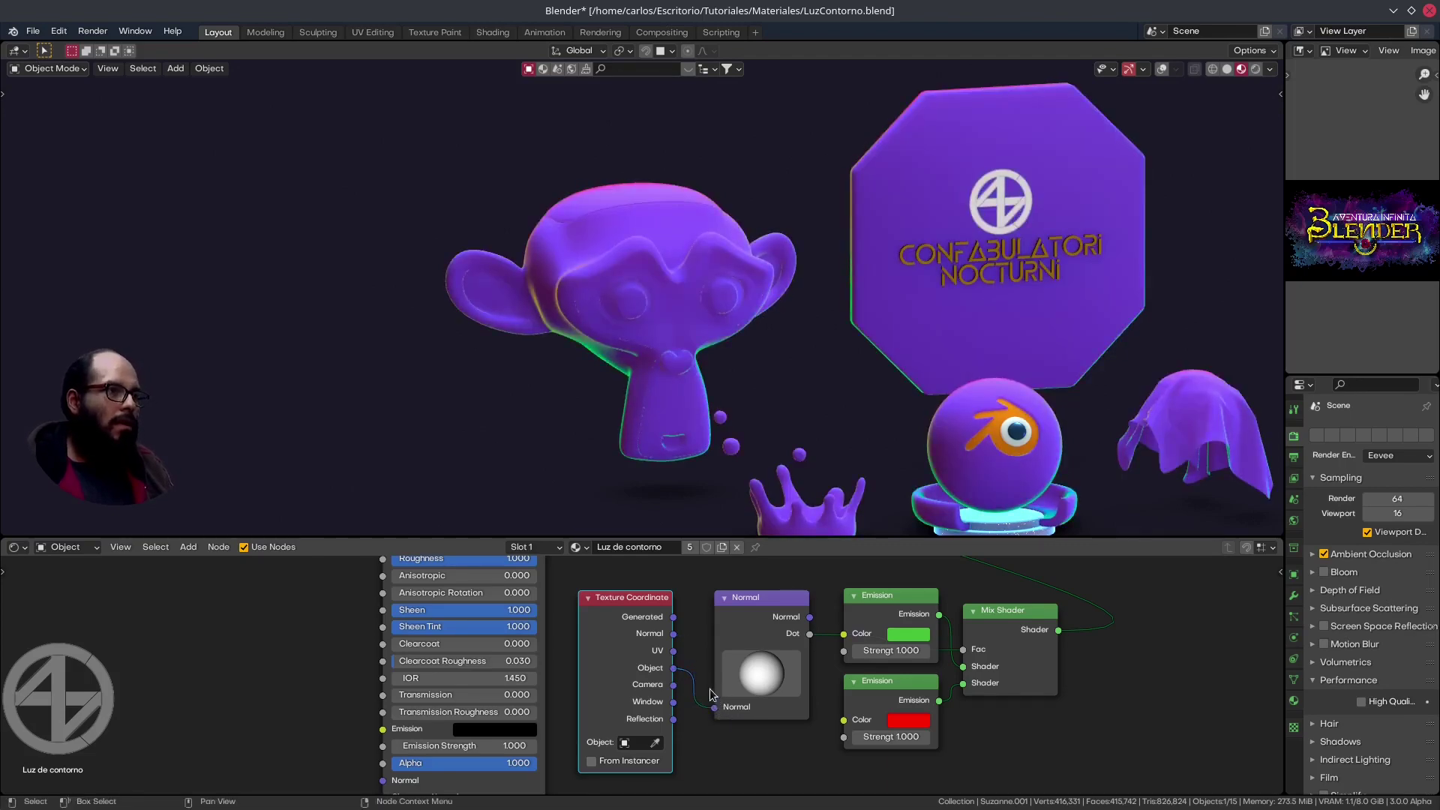
{"action": "left_click_drag", "start_coordinate": [674, 635], "coordinate": [731, 711]}
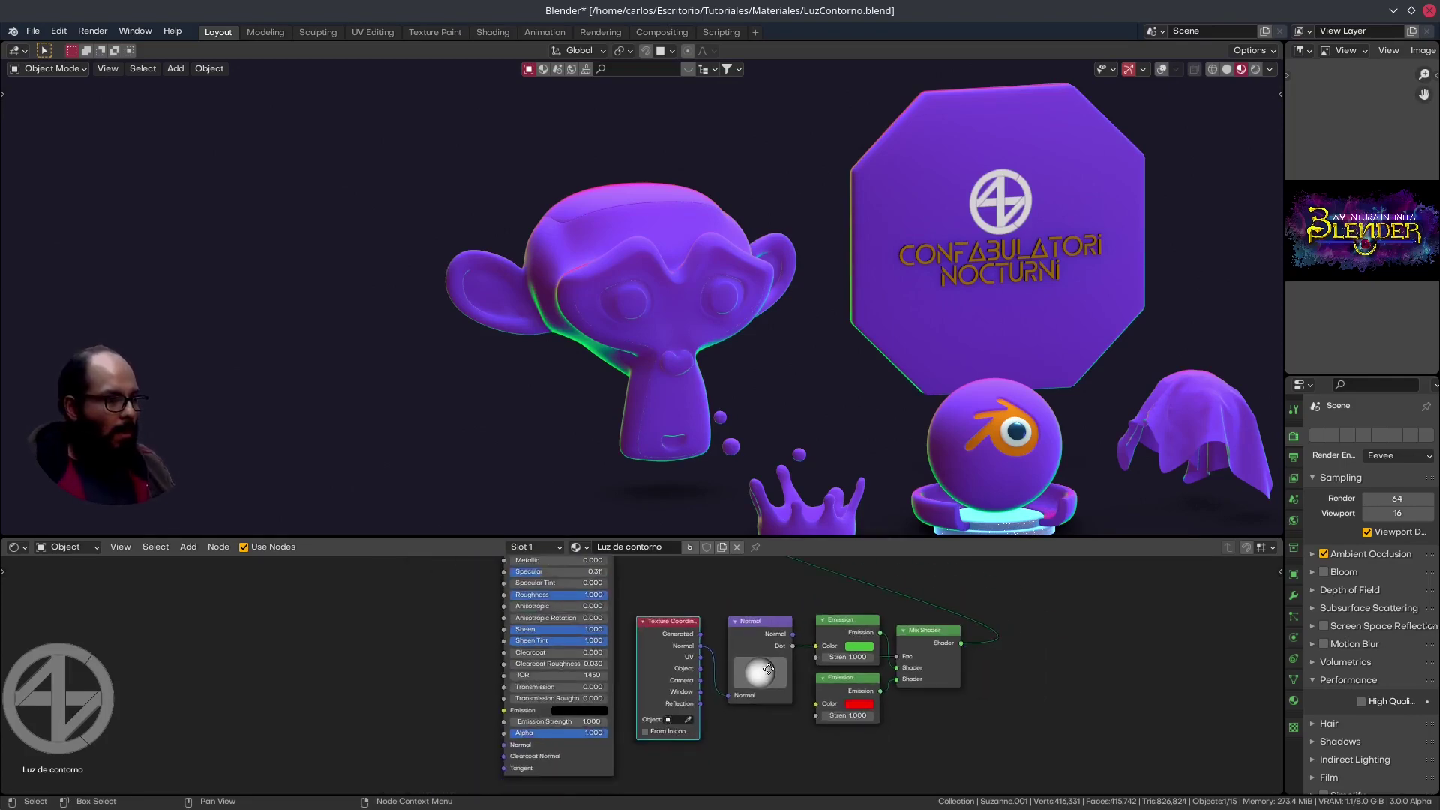
{"action": "scroll", "coordinate": [756, 669], "scroll_direction": "down", "scroll_amount": 1}
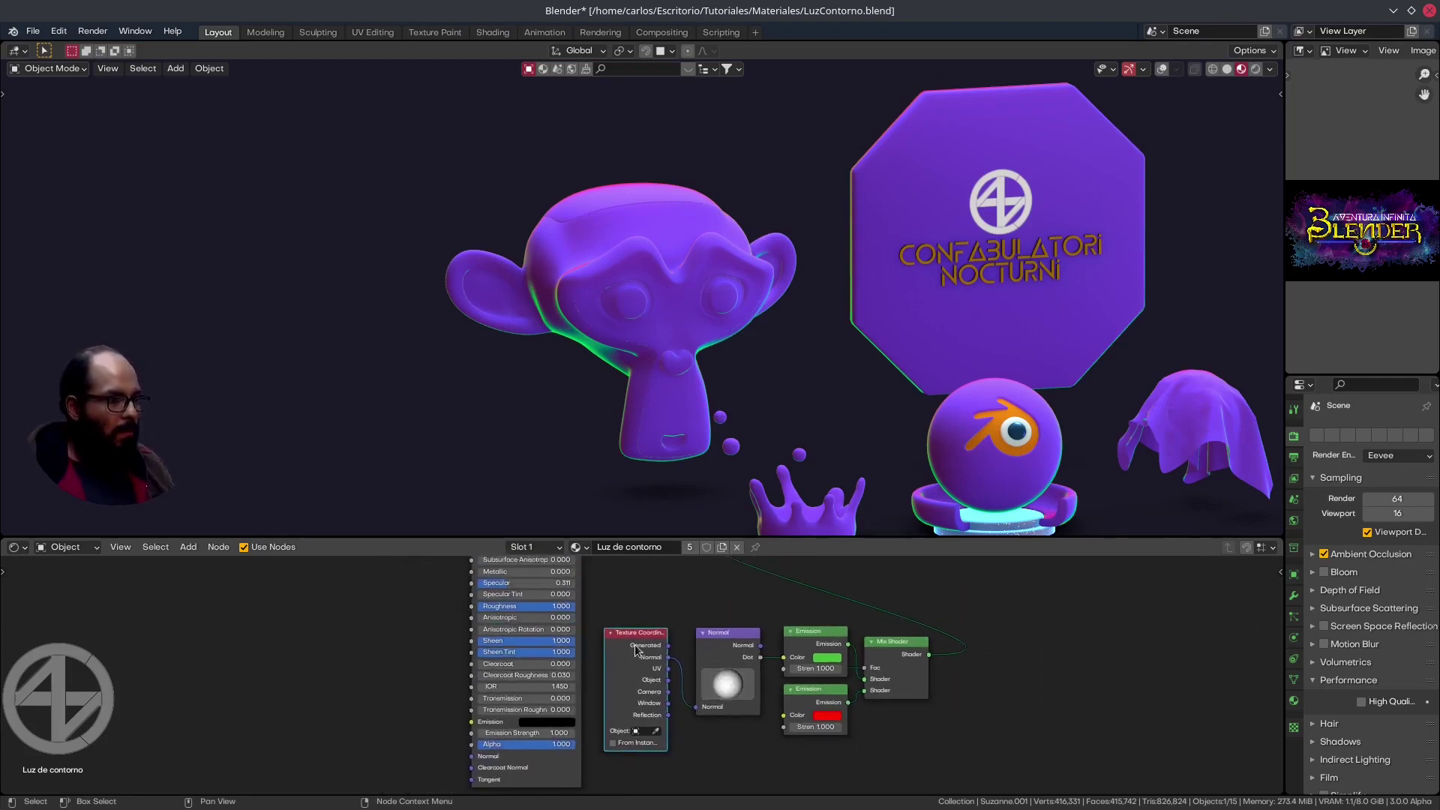
{"action": "left_click", "coordinate": [745, 642]}
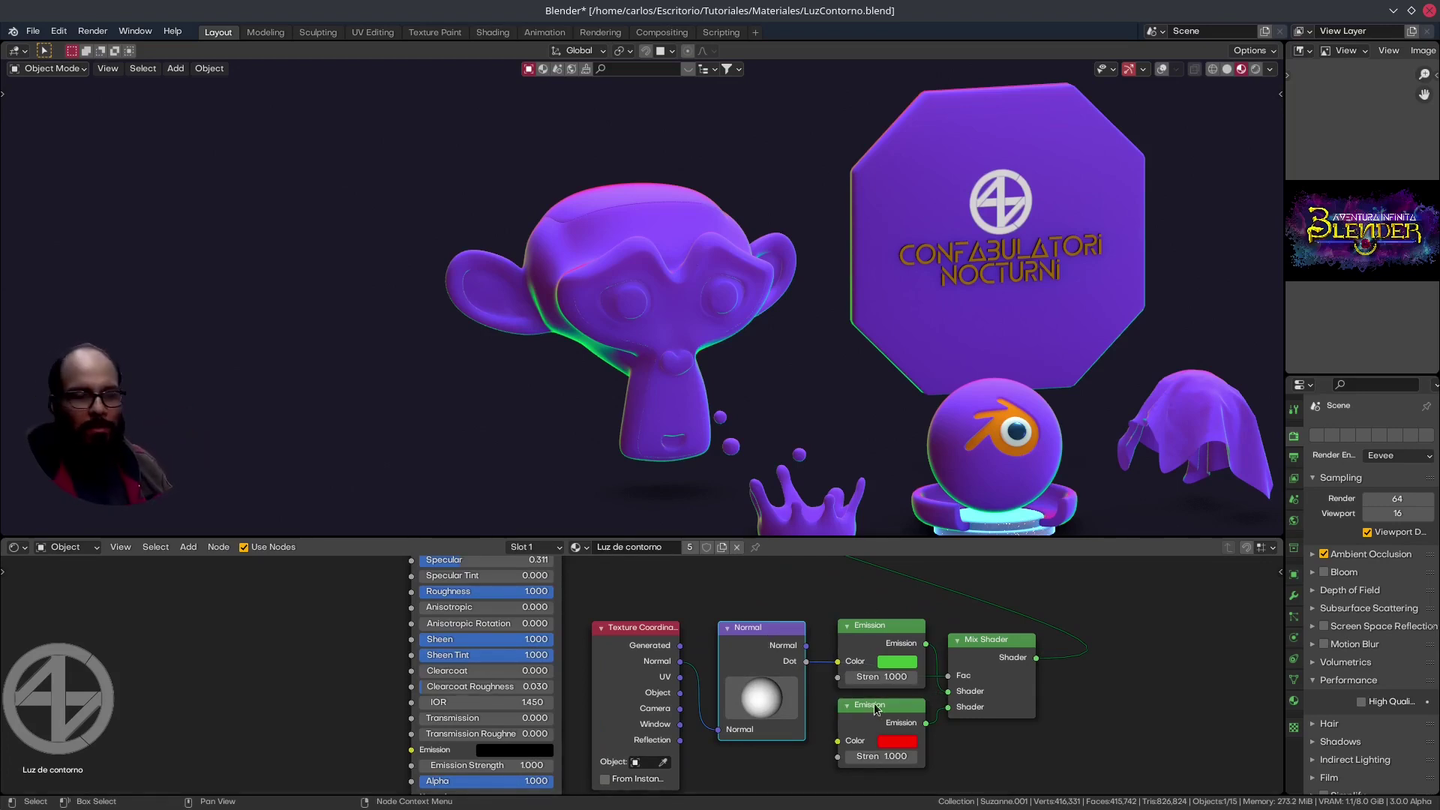
{"action": "scroll", "coordinate": [810, 690], "scroll_direction": "down", "scroll_amount": 1}
{"action": "scroll", "coordinate": [831, 720], "scroll_direction": "down", "scroll_amount": 2}
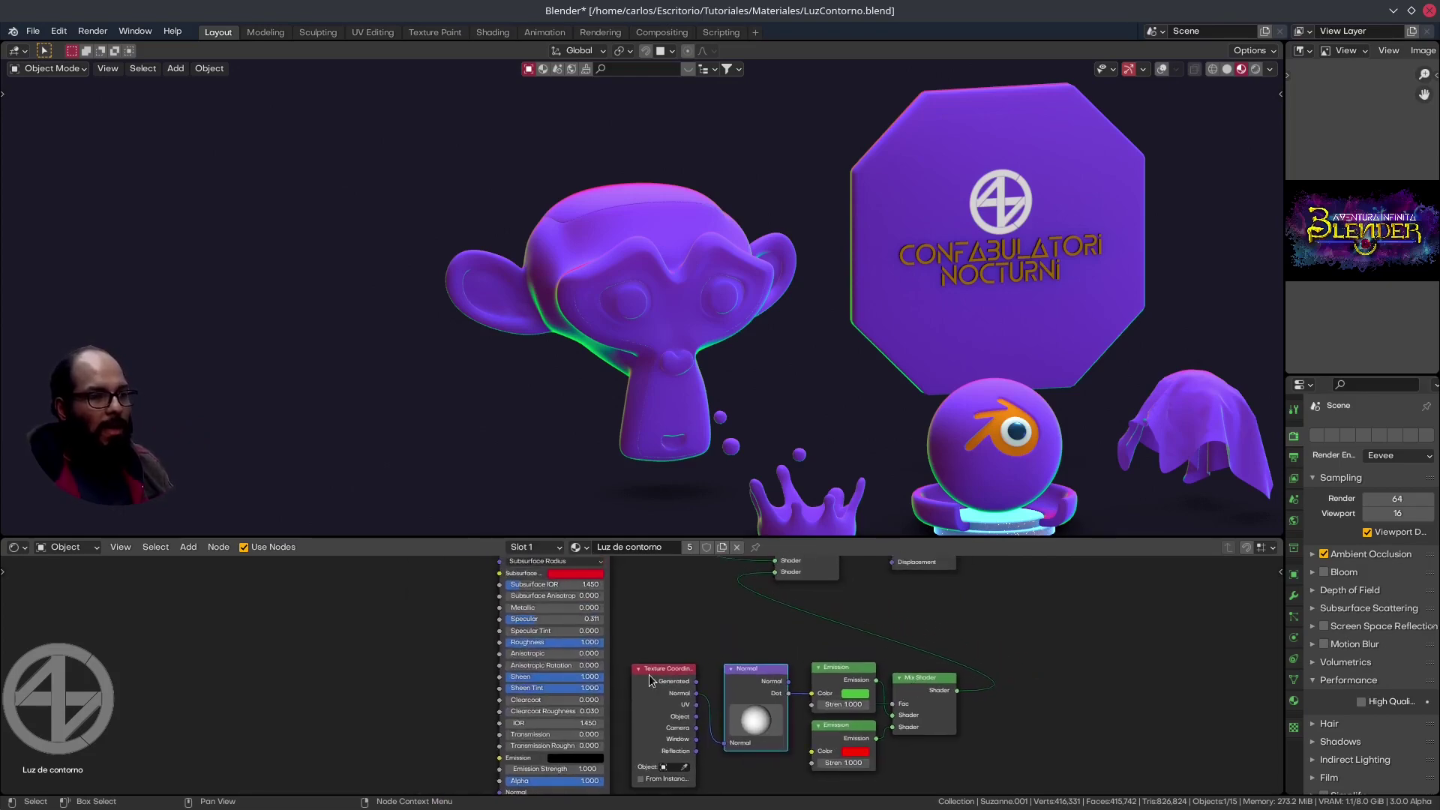
Preview the green-to-red emission mix on all objects, then look over Layer Weight and Map Range
{"action": "left_click", "coordinate": [907, 679], "text": "ctrl+shift"}
{"action": "scroll", "coordinate": [908, 690], "scroll_direction": "up", "scroll_amount": 1, "text": "shift"}
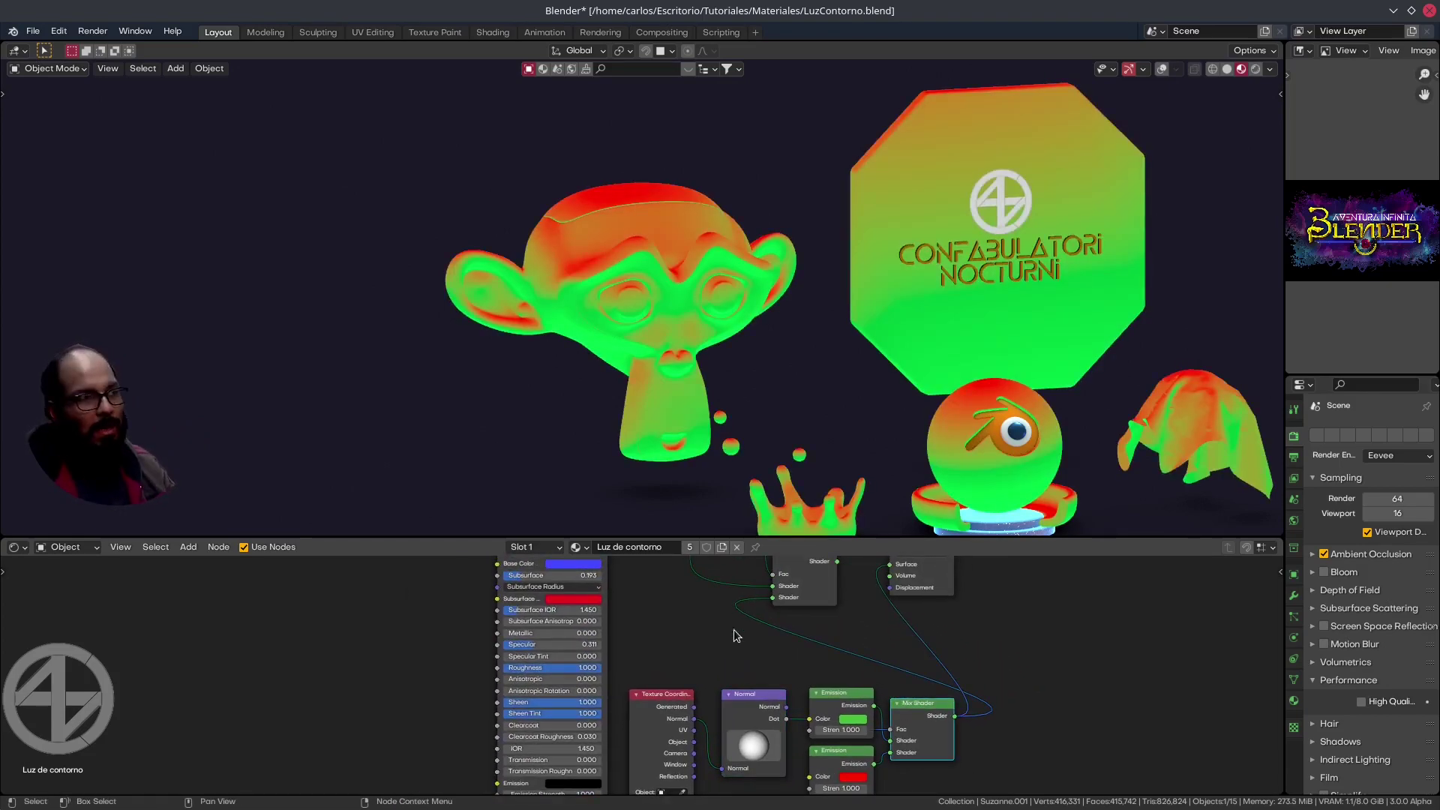
{"action": "middle_click_drag", "start_coordinate": [922, 689], "coordinate": [855, 716]}
{"action": "left_click", "coordinate": [802, 637]}
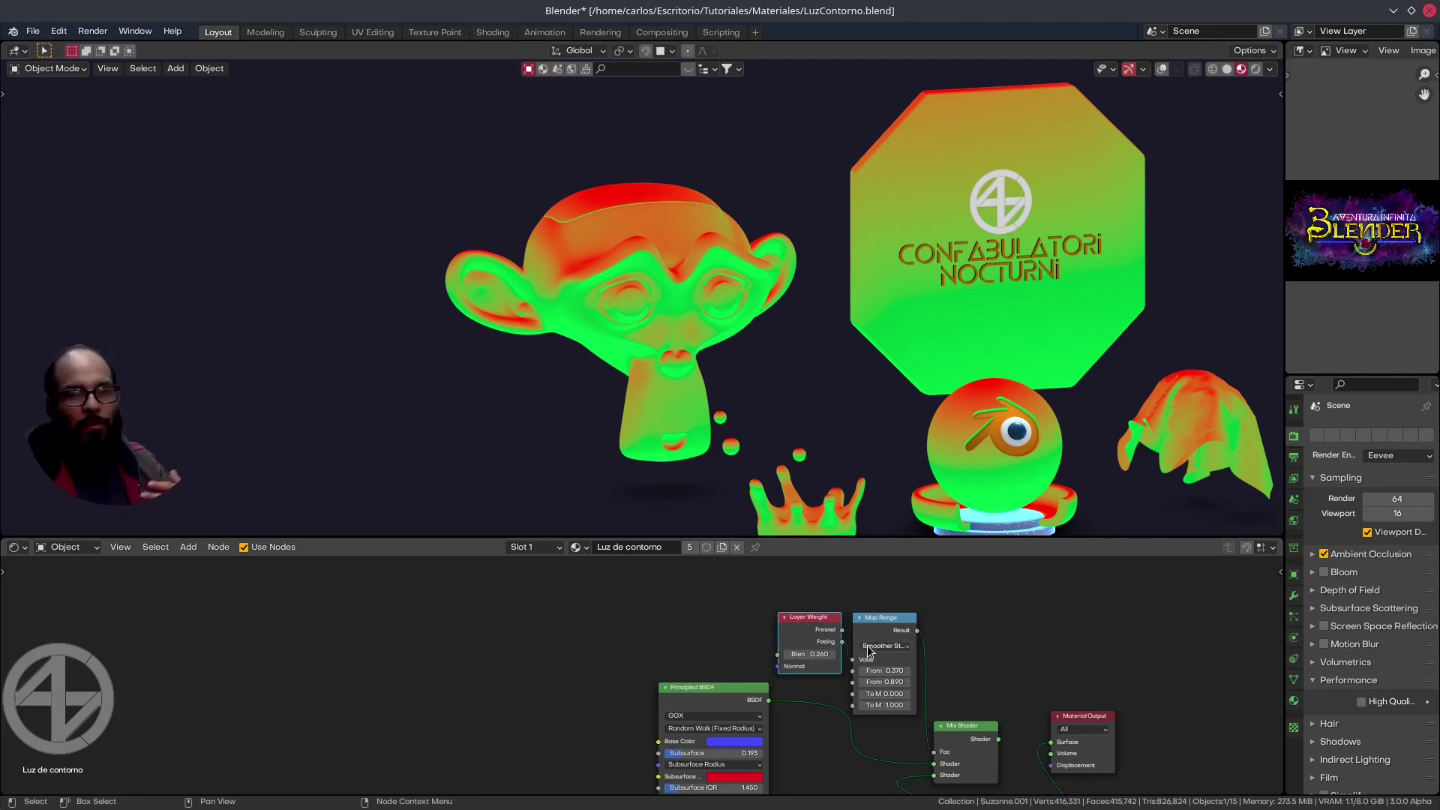
{"action": "middle_click_drag", "start_coordinate": [894, 670], "coordinate": [886, 632]}
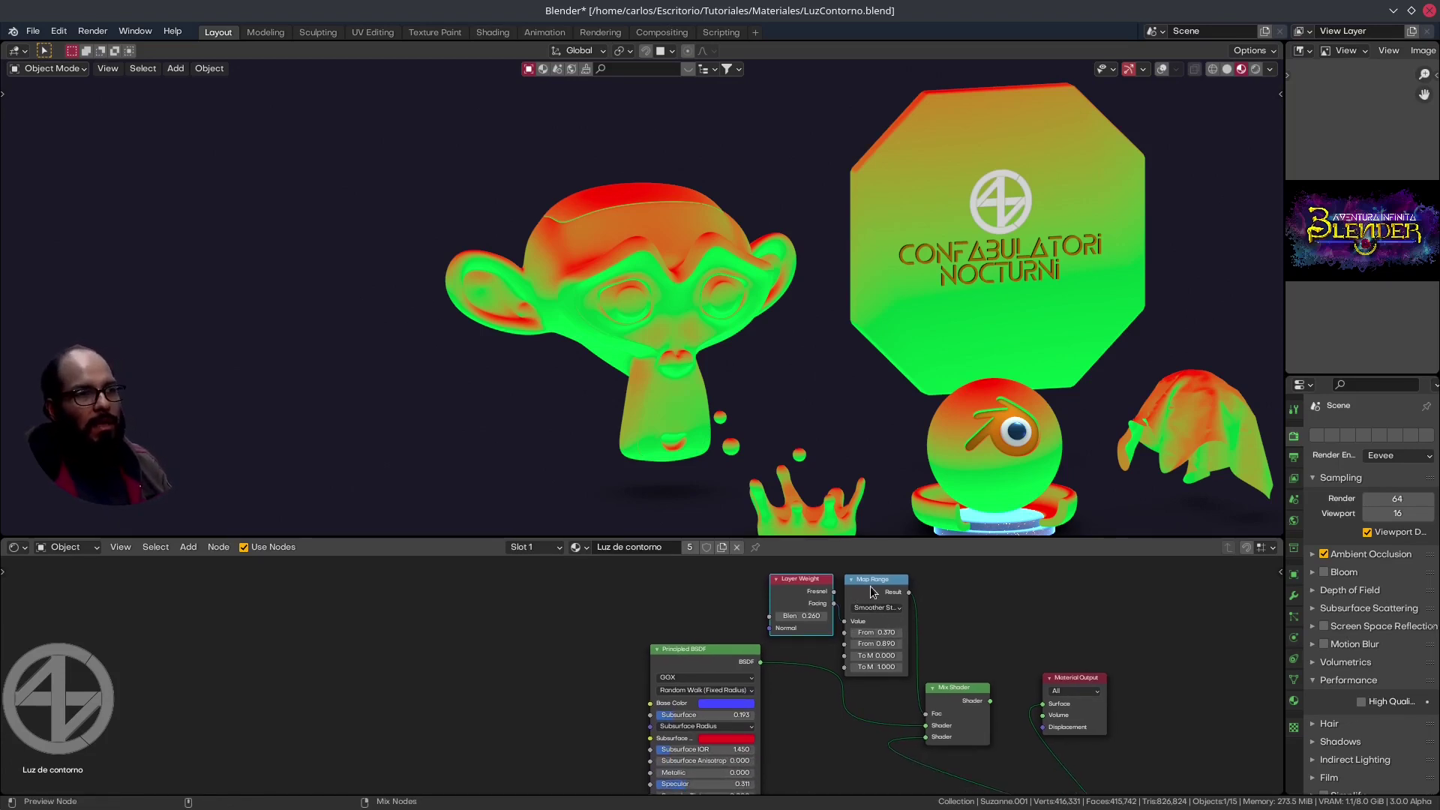
View Map Range as a black-and-white rim mask, then return to the final purple Mix Shader
{"action": "left_click", "coordinate": [870, 586], "text": "ctrl+shift"}
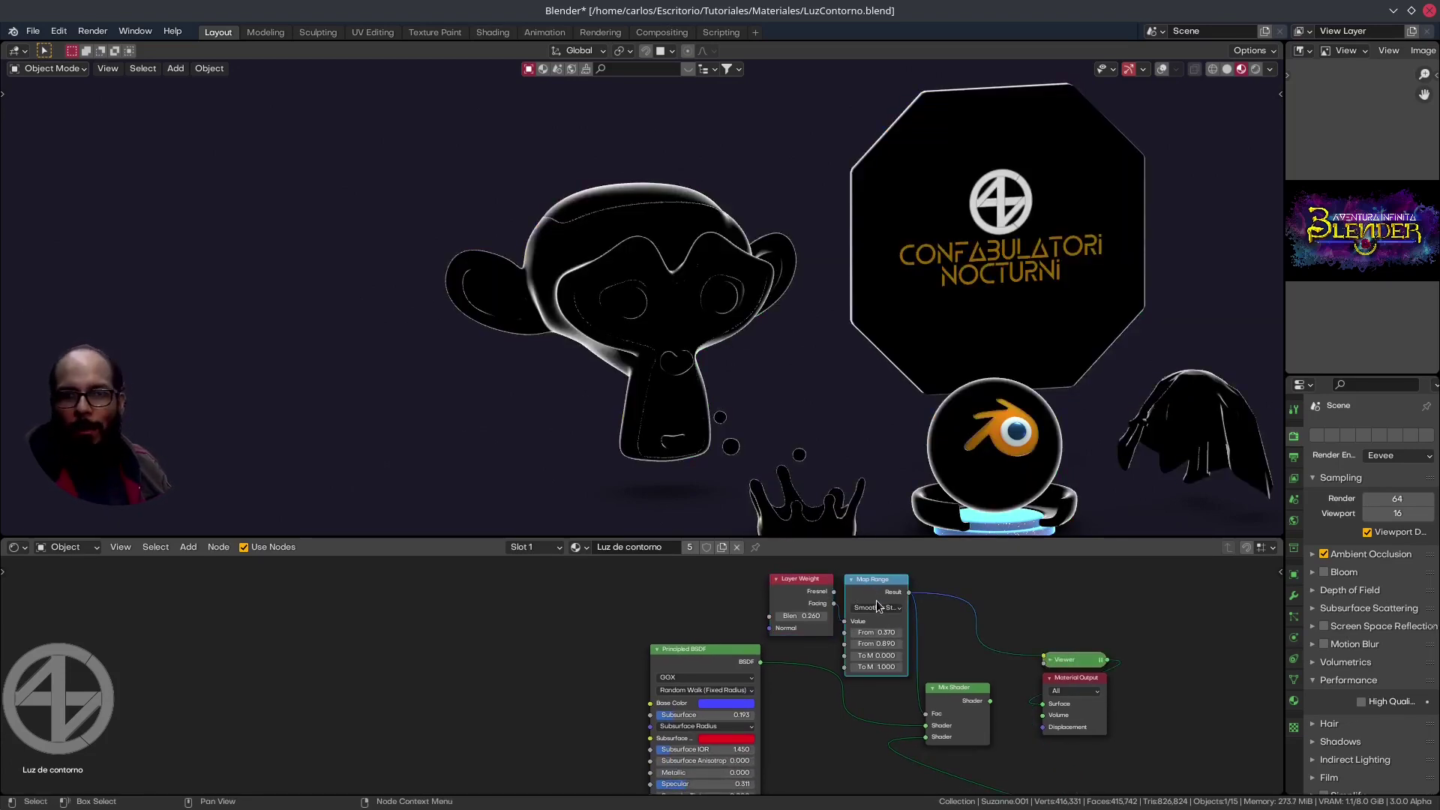
{"action": "scroll", "coordinate": [878, 606], "scroll_direction": "down", "scroll_amount": 2}
{"action": "scroll", "coordinate": [965, 628], "scroll_direction": "down", "scroll_amount": 1}
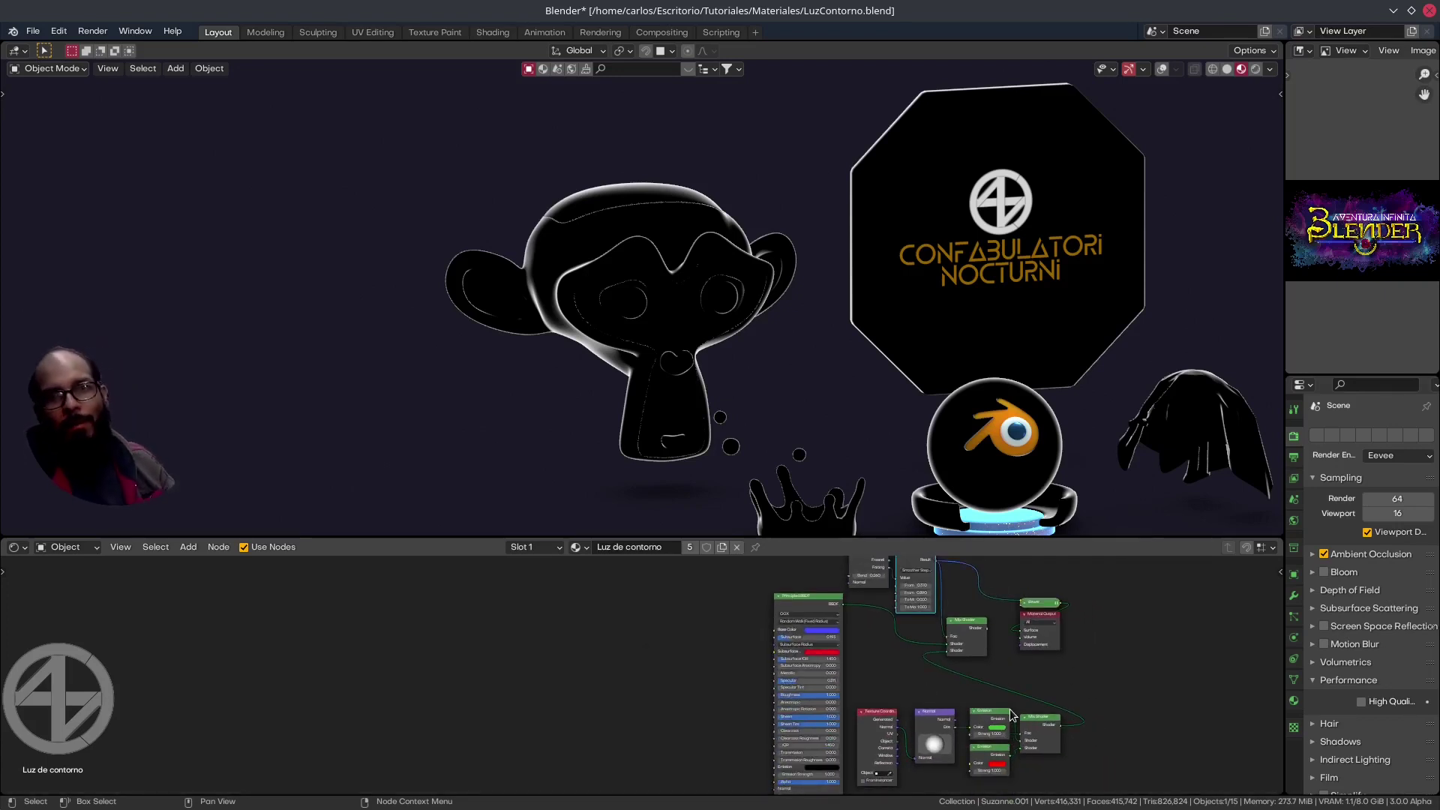
{"action": "scroll", "coordinate": [959, 632], "scroll_direction": "up", "scroll_amount": 2}
{"action": "scroll", "coordinate": [960, 633], "scroll_direction": "up", "scroll_amount": 1}
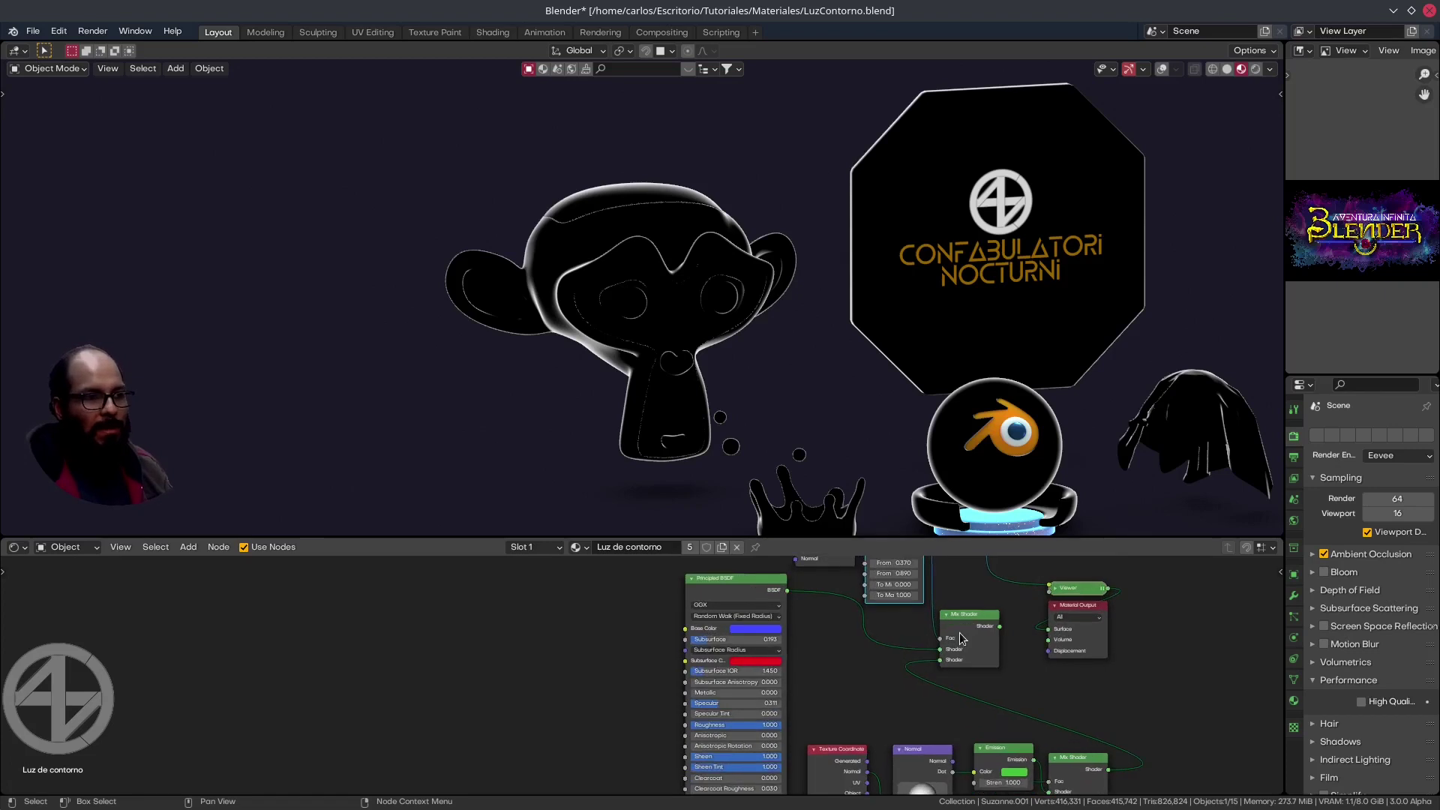
{"action": "left_click", "coordinate": [960, 633], "text": "ctrl+shift"}
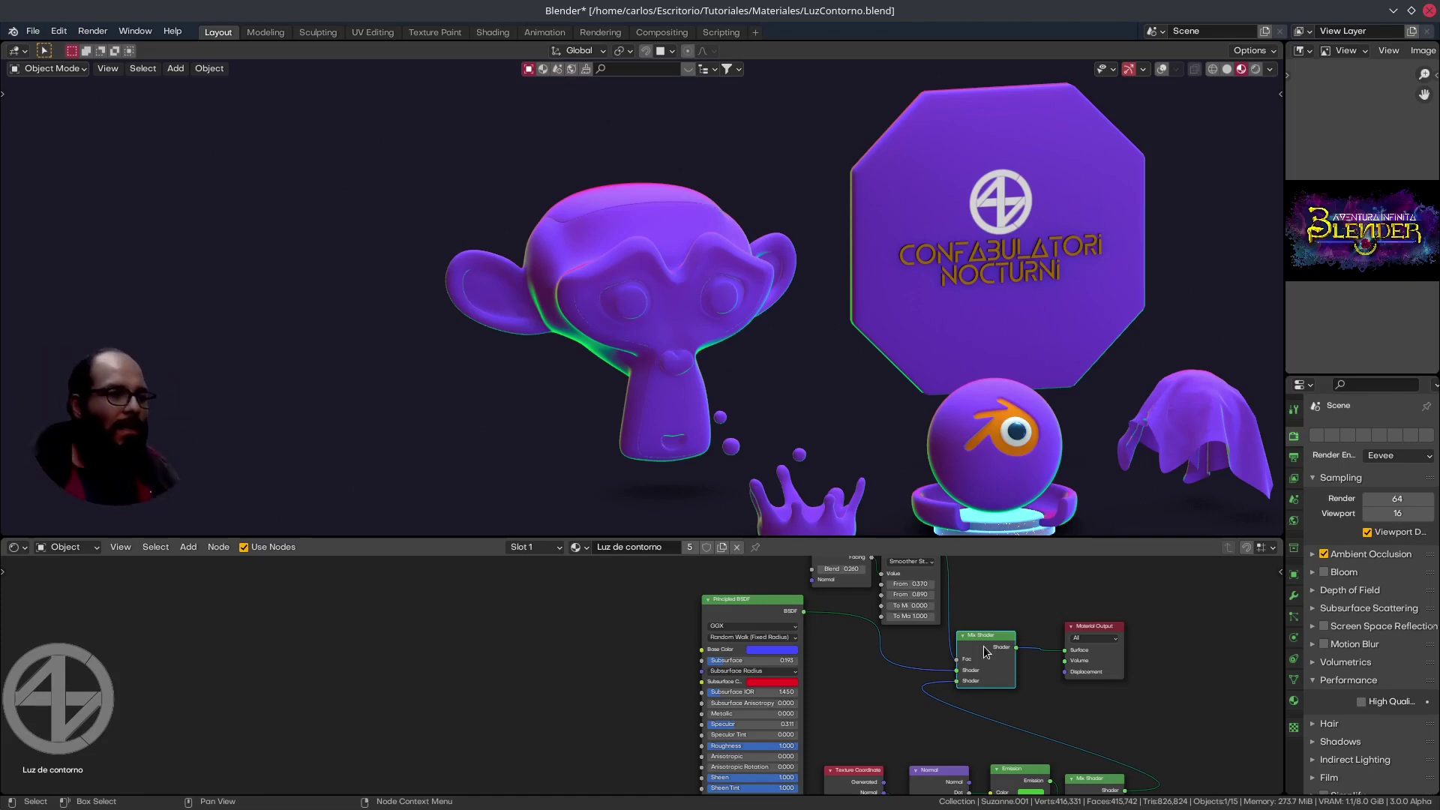
Collapse the Principled BSDF node and move it down and right
{"action": "scroll", "coordinate": [990, 656], "scroll_direction": "down", "scroll_amount": 2}
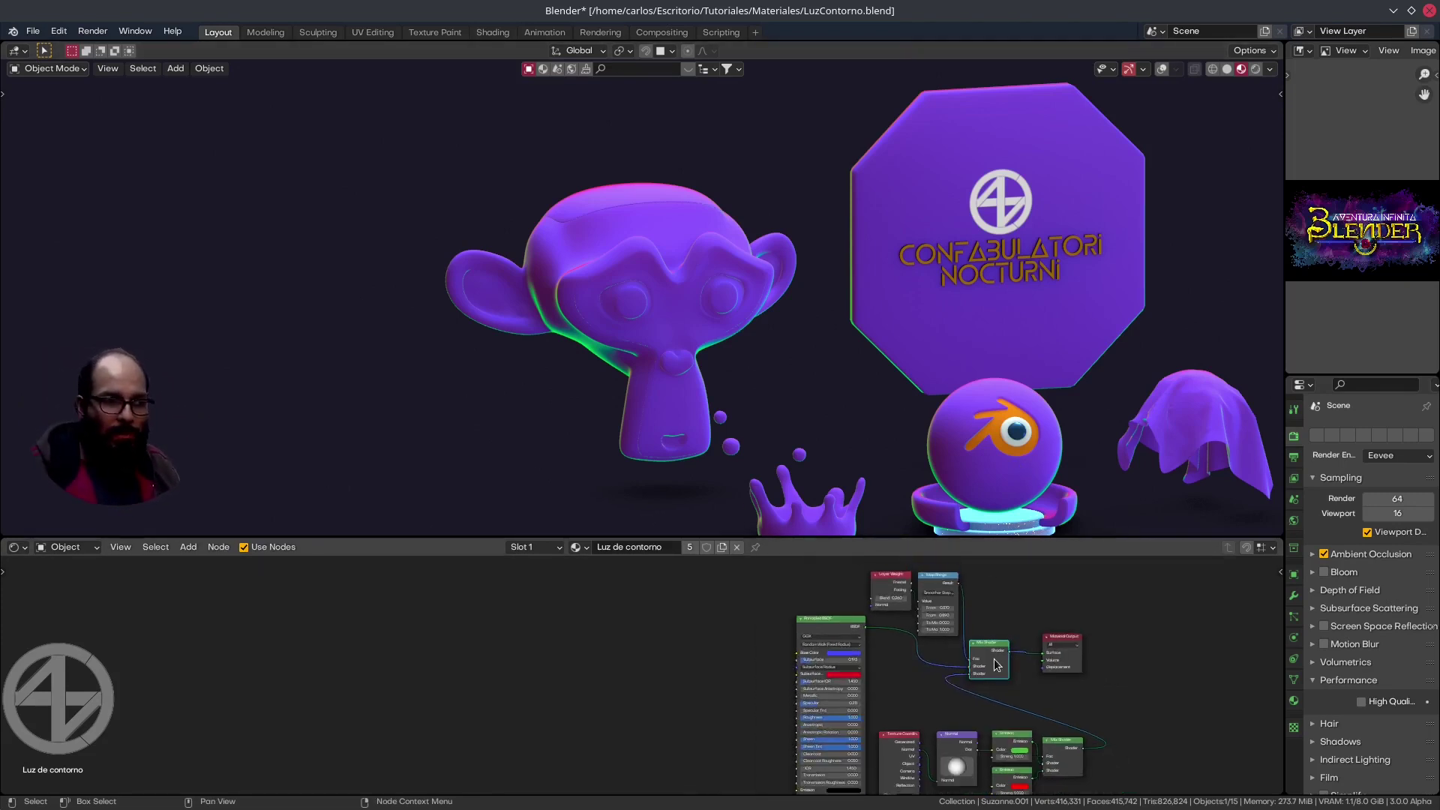
{"action": "scroll", "coordinate": [959, 660], "scroll_direction": "down", "scroll_amount": 1}
{"action": "scroll", "coordinate": [914, 656], "scroll_direction": "down", "scroll_amount": 1}
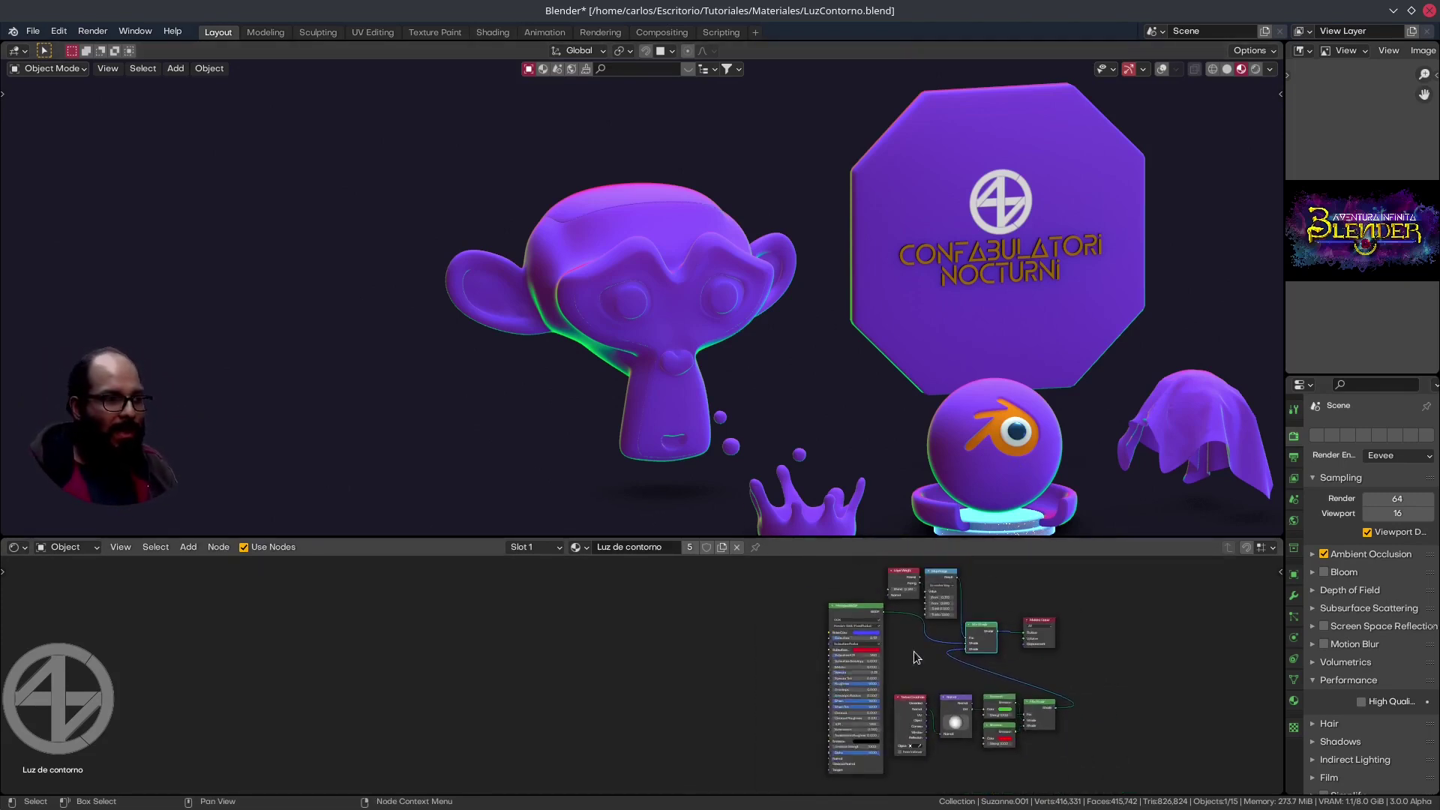
{"action": "left_click", "coordinate": [836, 607]}
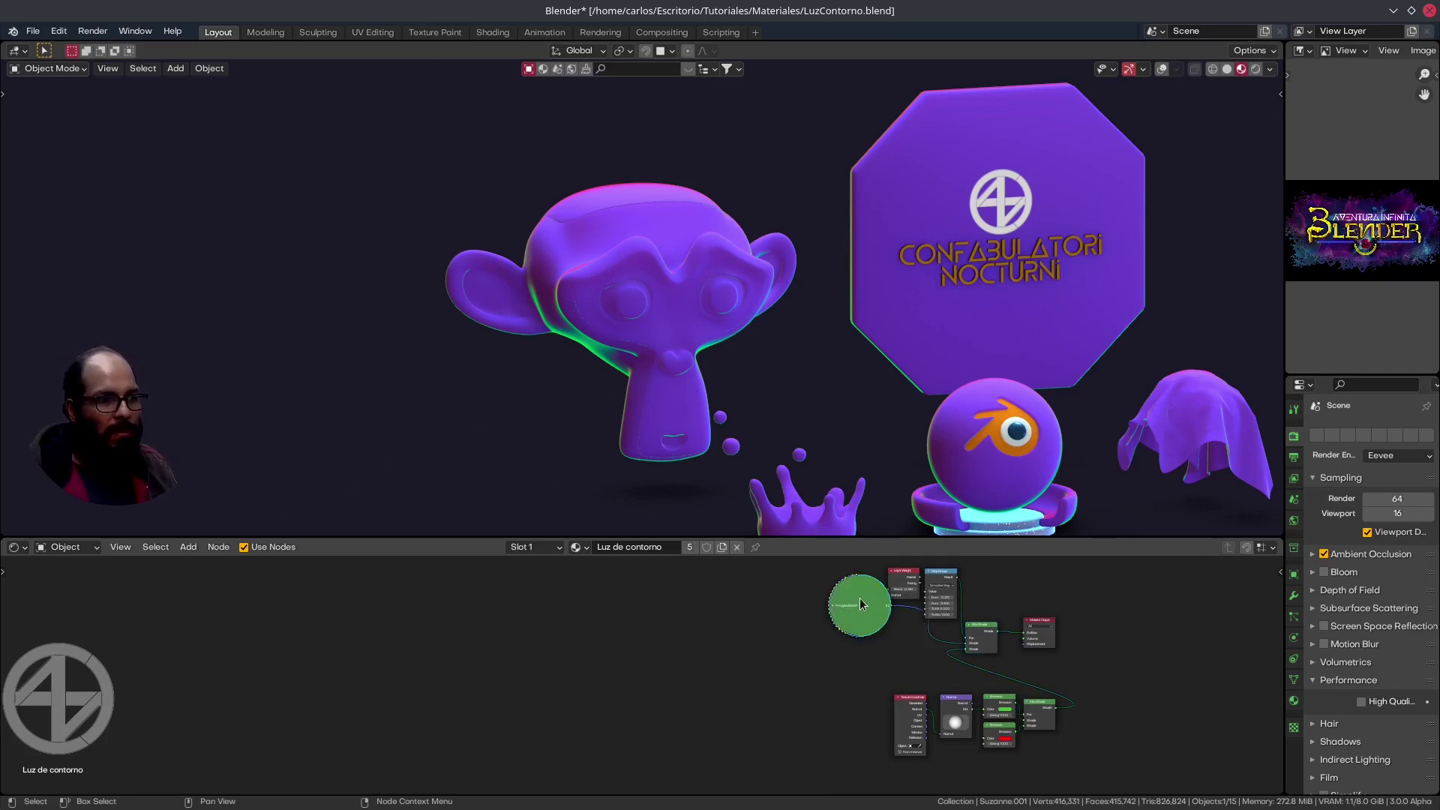
{"action": "left_click_drag", "start_coordinate": [860, 604], "coordinate": [895, 640]}
Select the lower row of emission nodes and move them left into a compact cluster
{"action": "scroll", "coordinate": [972, 669], "scroll_direction": "up", "scroll_amount": 1}
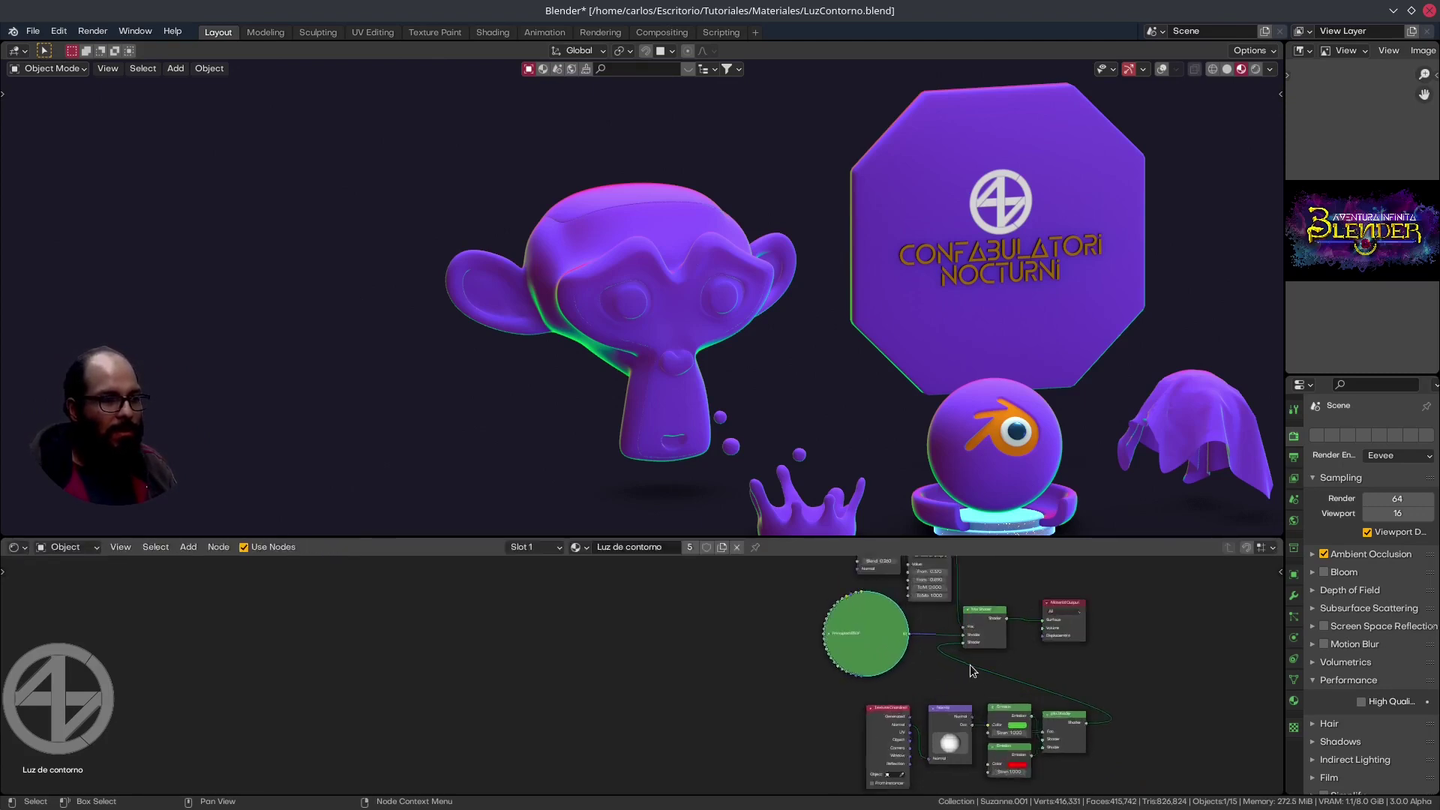
{"action": "middle_click_drag", "start_coordinate": [973, 670], "coordinate": [1018, 653]}
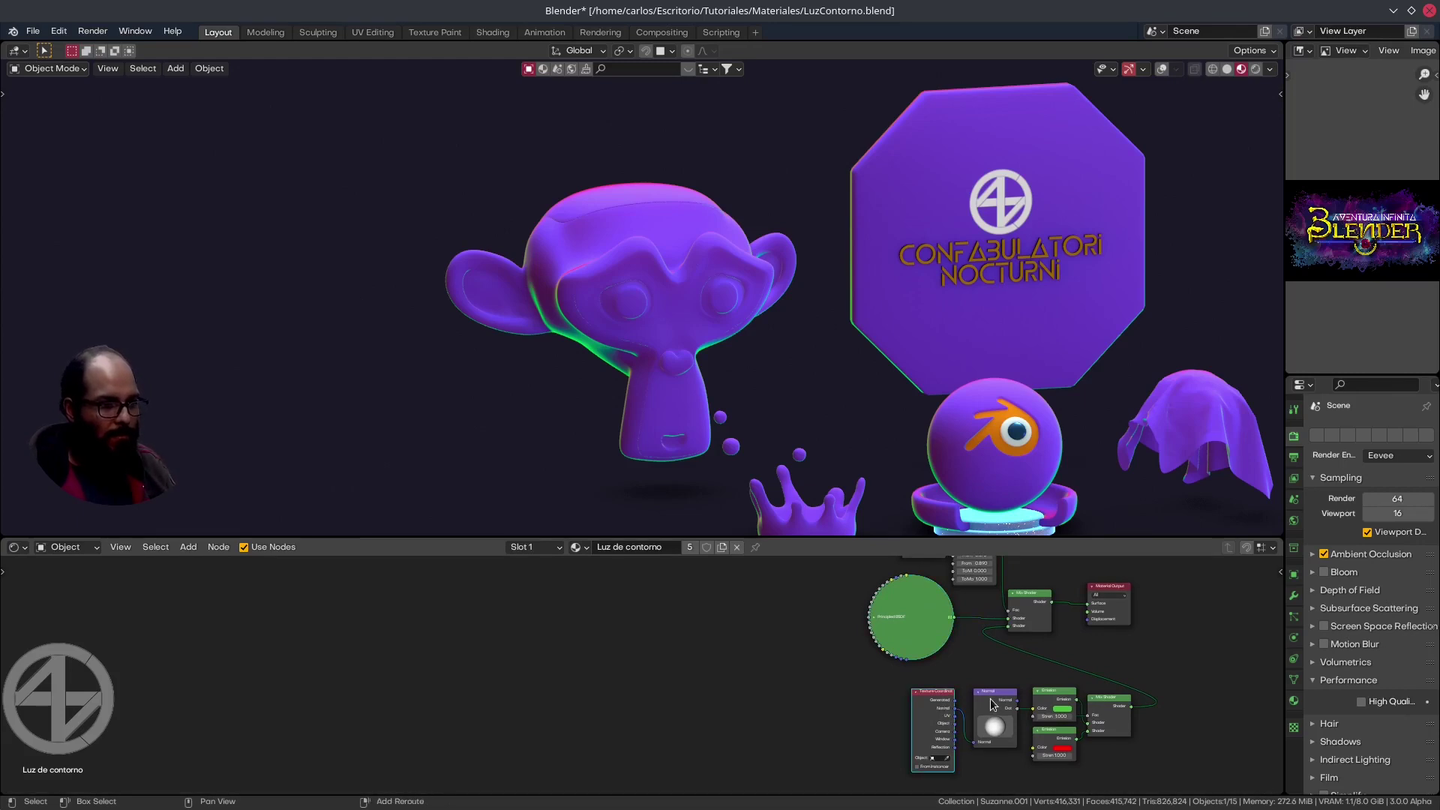
{"action": "left_click", "coordinate": [990, 699]}
{"action": "left_click", "coordinate": [1054, 701]}
{"action": "key", "text": "c"}
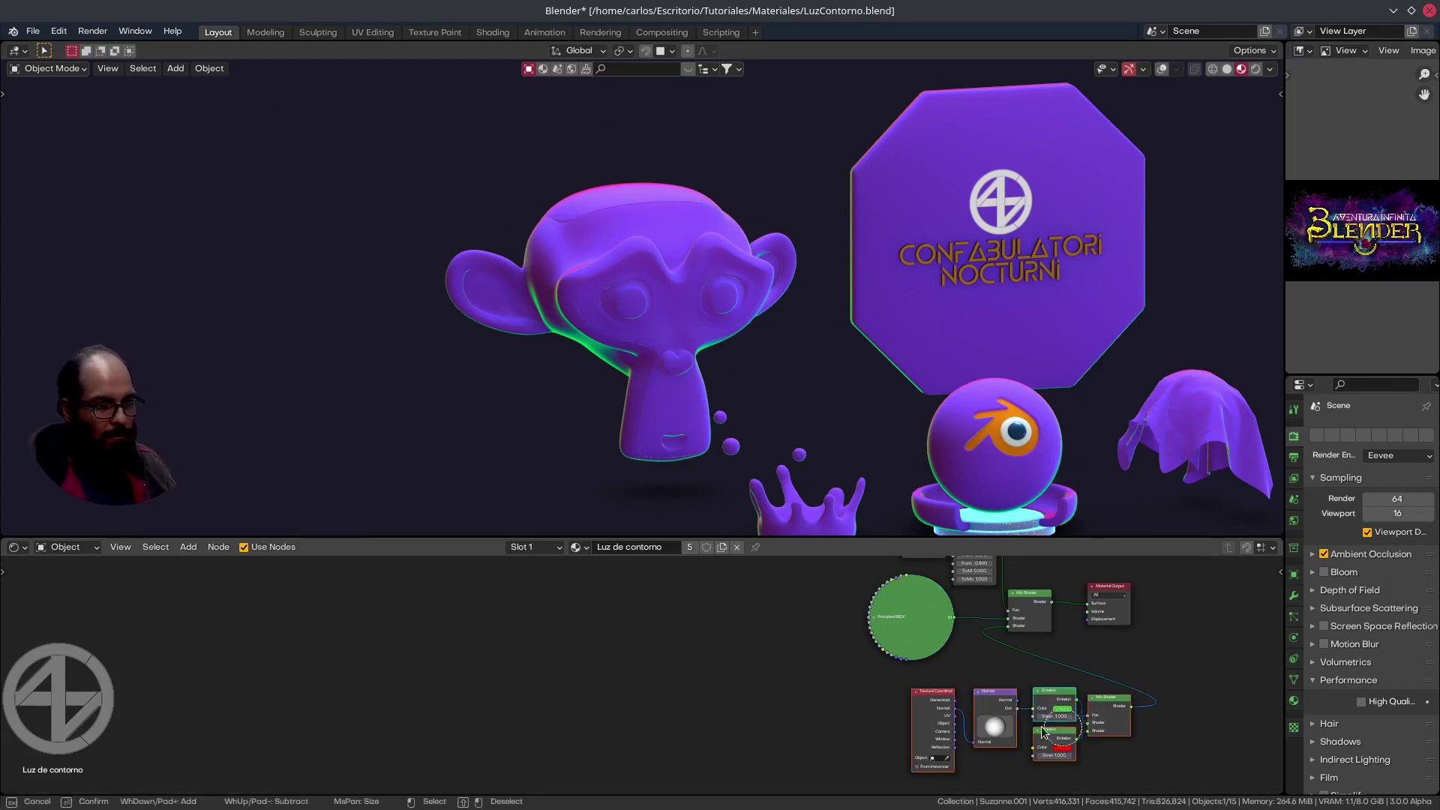
{"action": "key", "text": "Escape"}
{"action": "key", "text": "g"}
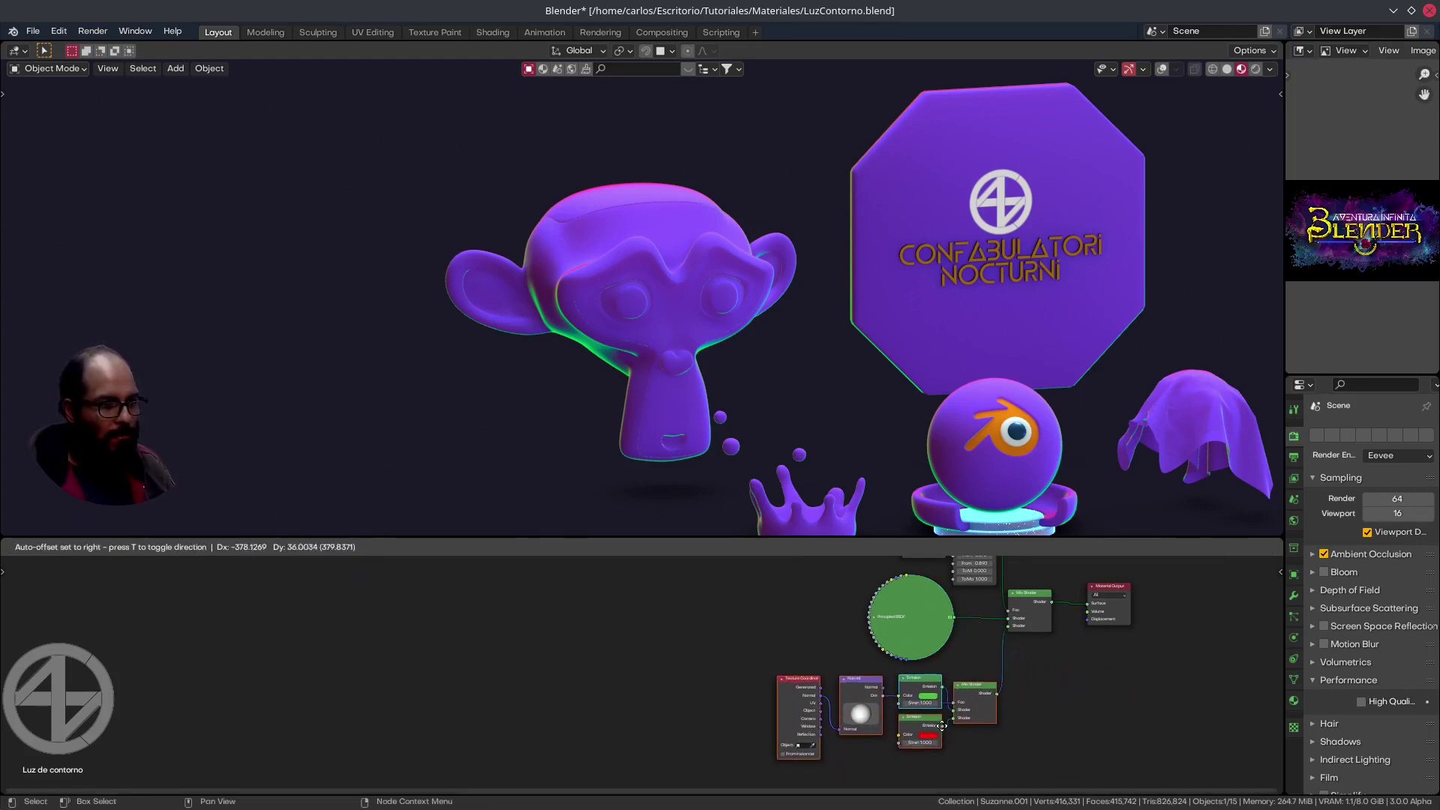
{"action": "left_click", "coordinate": [941, 726]}
{"action": "middle_click_drag", "start_coordinate": [967, 553], "coordinate": [985, 619]}
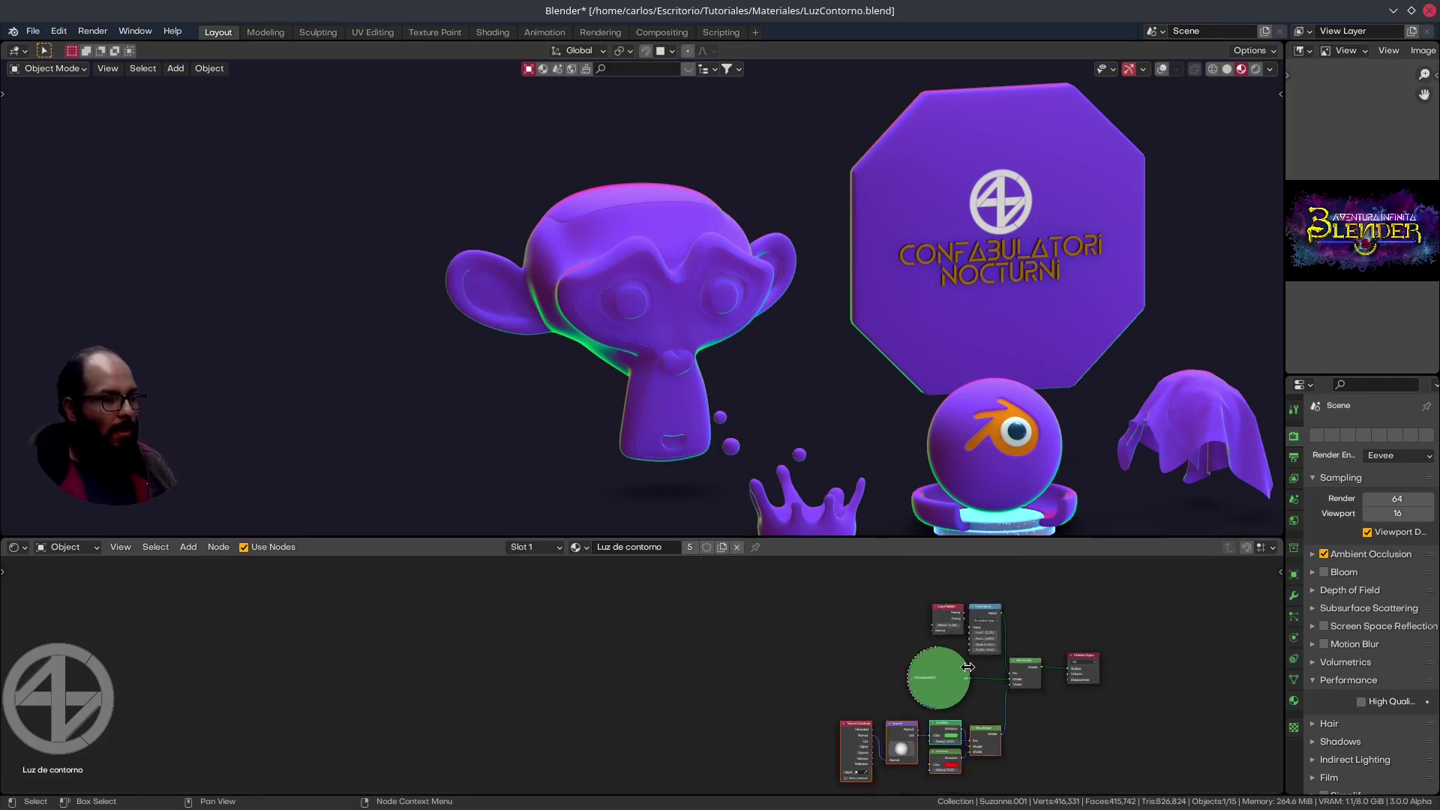
{"action": "scroll", "coordinate": [906, 665], "scroll_direction": "down", "scroll_amount": 2}
{"action": "scroll", "coordinate": [904, 648], "scroll_direction": "down", "scroll_amount": 1}
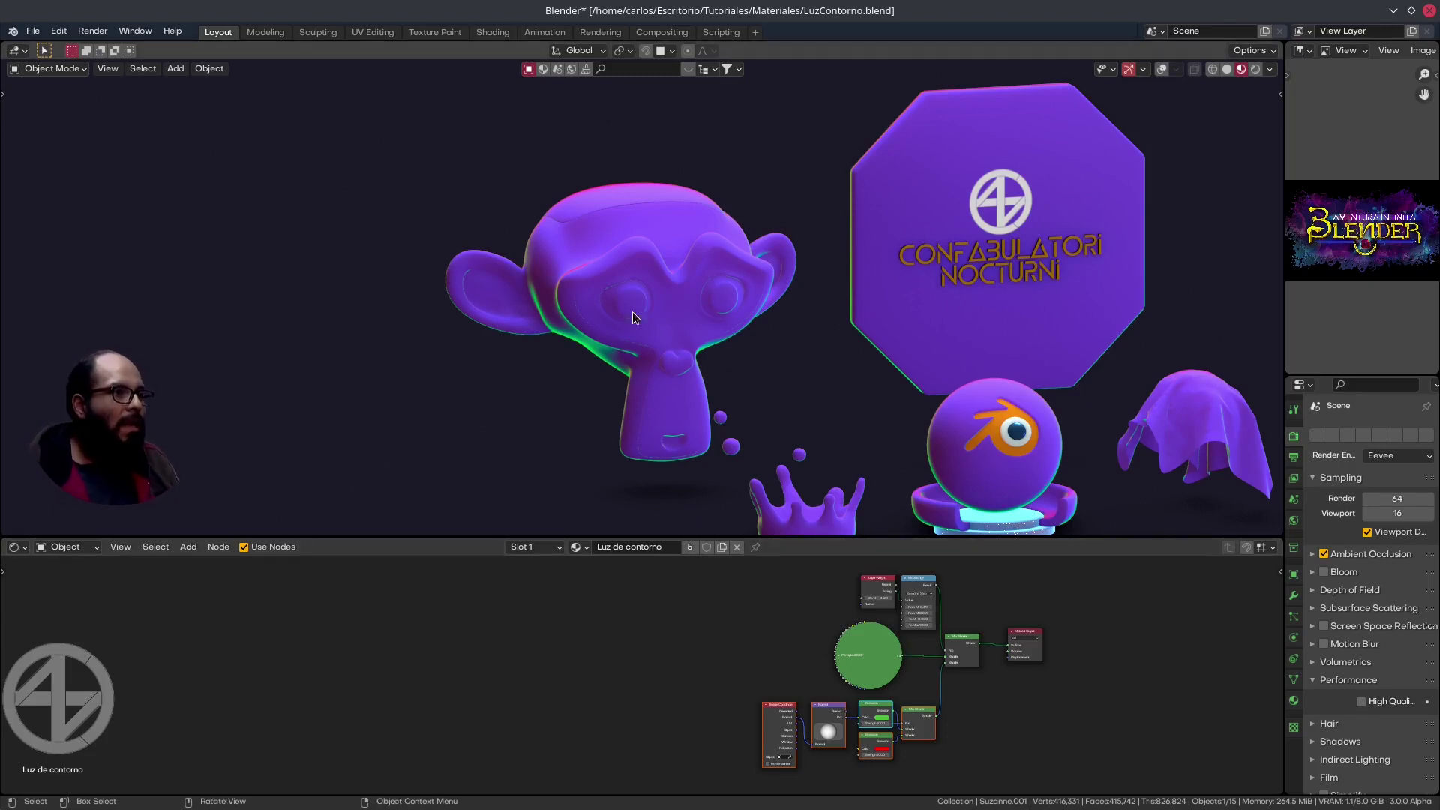
Raise the Layer Weight Blend from 0.260 to about 0.460 to thicken the rims
{"action": "scroll", "coordinate": [629, 303], "scroll_direction": "up", "scroll_amount": 4}
{"action": "middle_click_drag", "start_coordinate": [626, 295], "coordinate": [768, 348]}
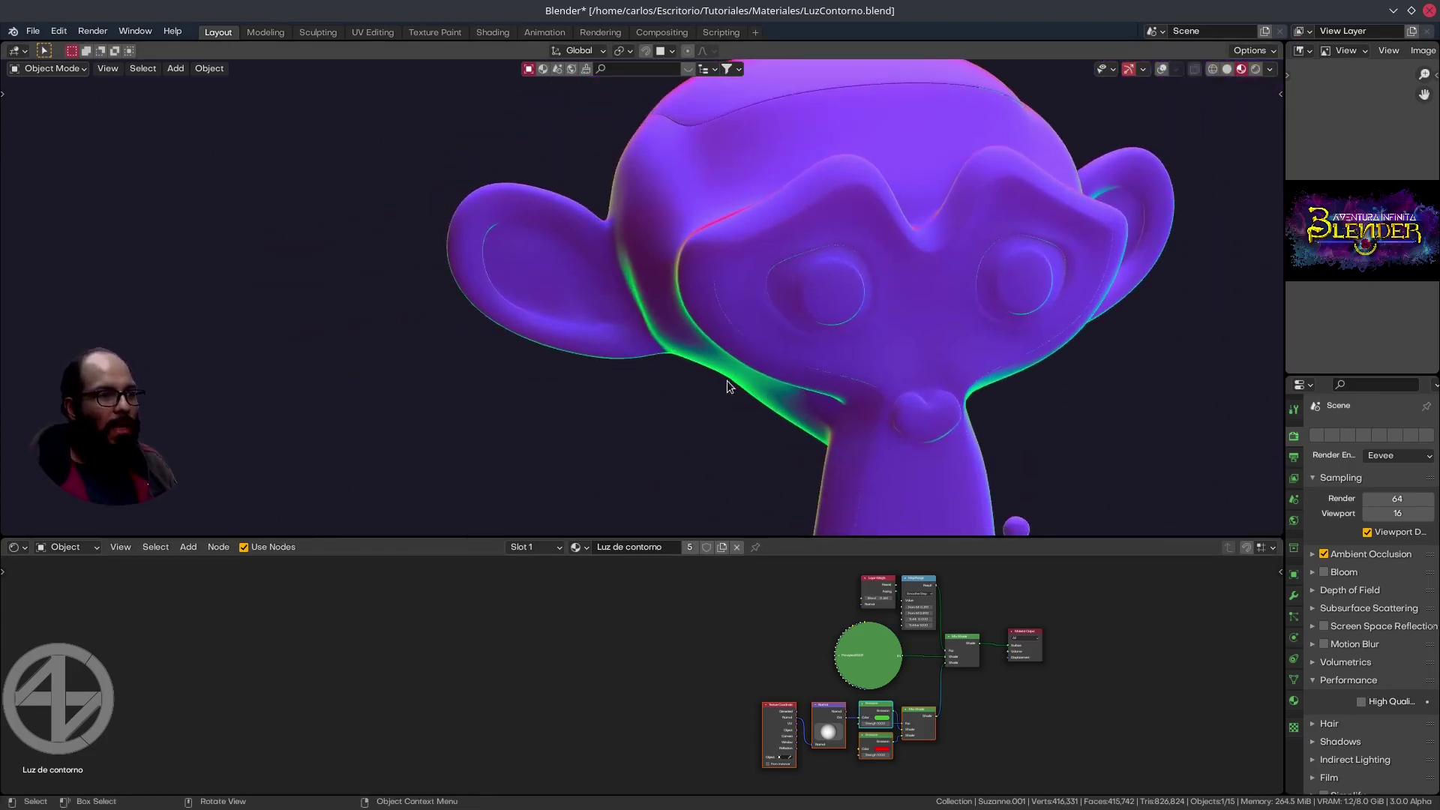
{"action": "scroll", "coordinate": [928, 638], "scroll_direction": "up", "scroll_amount": 3}
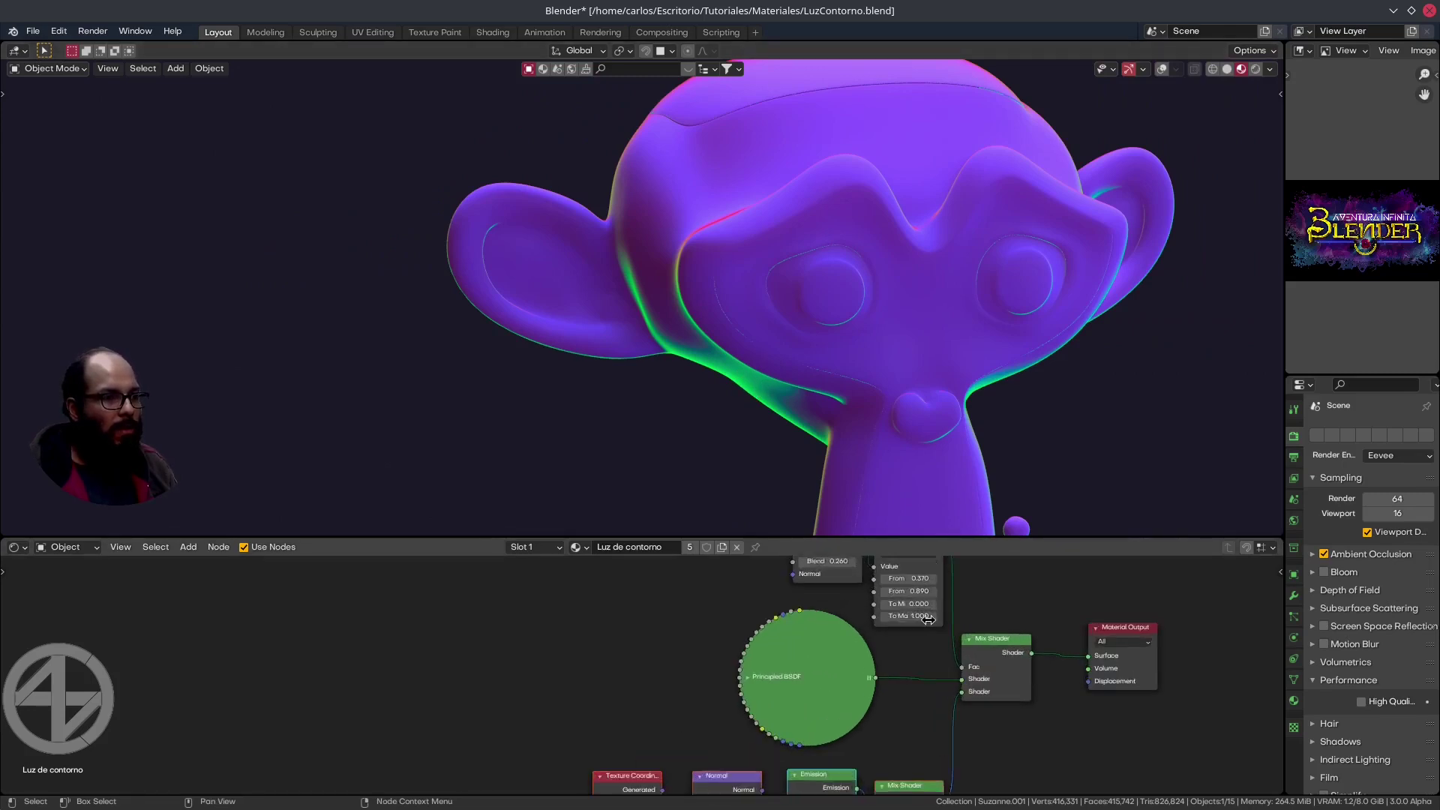
{"action": "scroll", "coordinate": [928, 639], "scroll_direction": "up", "scroll_amount": 2}
{"action": "mouse_move", "coordinate": [928, 627]}
{"action": "left_mouse_down", "text": "shift"}
{"action": "mouse_move", "coordinate": [968, 627]}
{"action": "mouse_move", "coordinate": [924, 627]}
{"action": "mouse_move", "coordinate": [967, 642]}
{"action": "mouse_move", "coordinate": [964, 626]}
{"action": "mouse_move", "coordinate": [892, 642]}
{"action": "left_mouse_up", "text": "shift"}
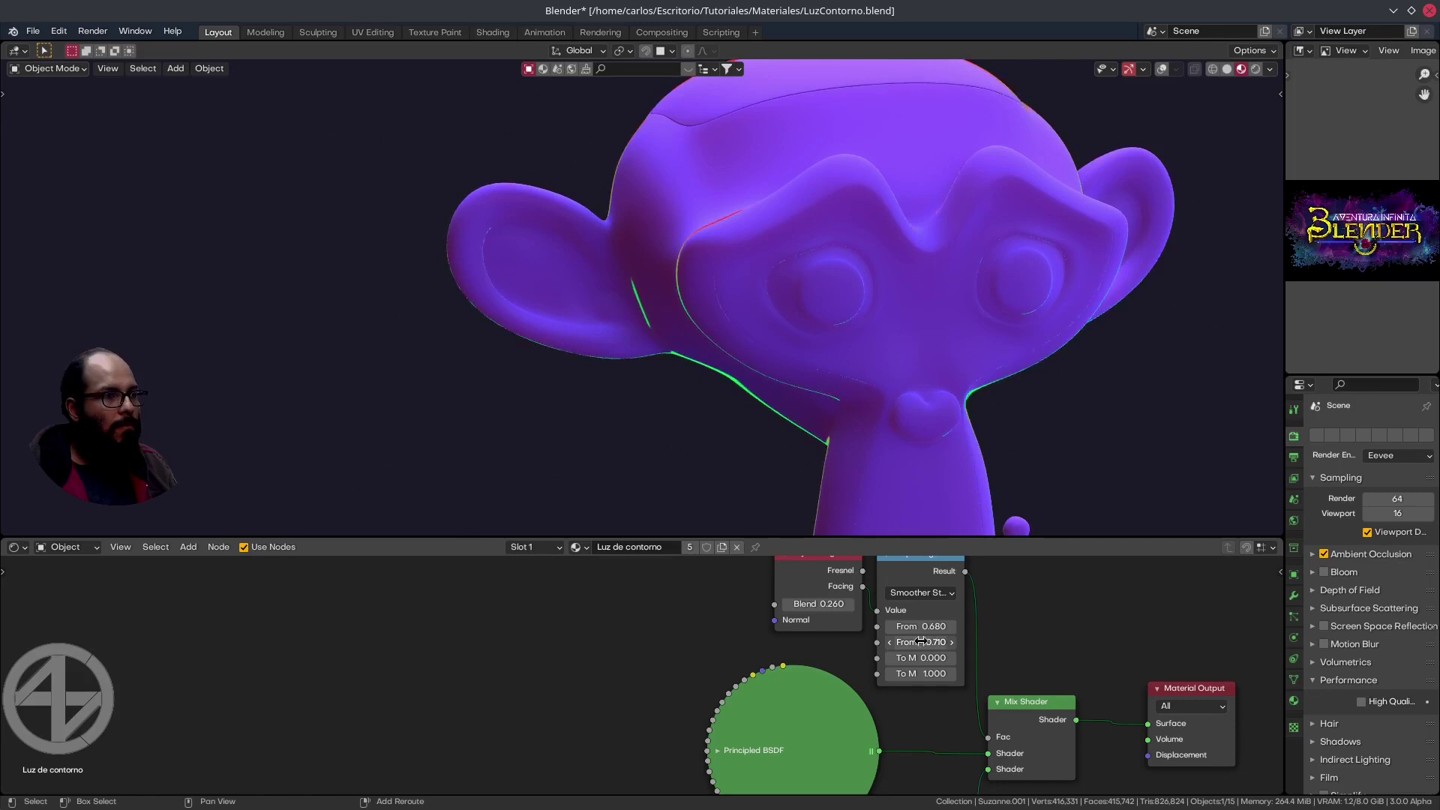
Orbit the viewport to check the thicker green and red rims on the monkey and sign
{"action": "scroll", "coordinate": [777, 395], "scroll_direction": "down", "scroll_amount": 2}
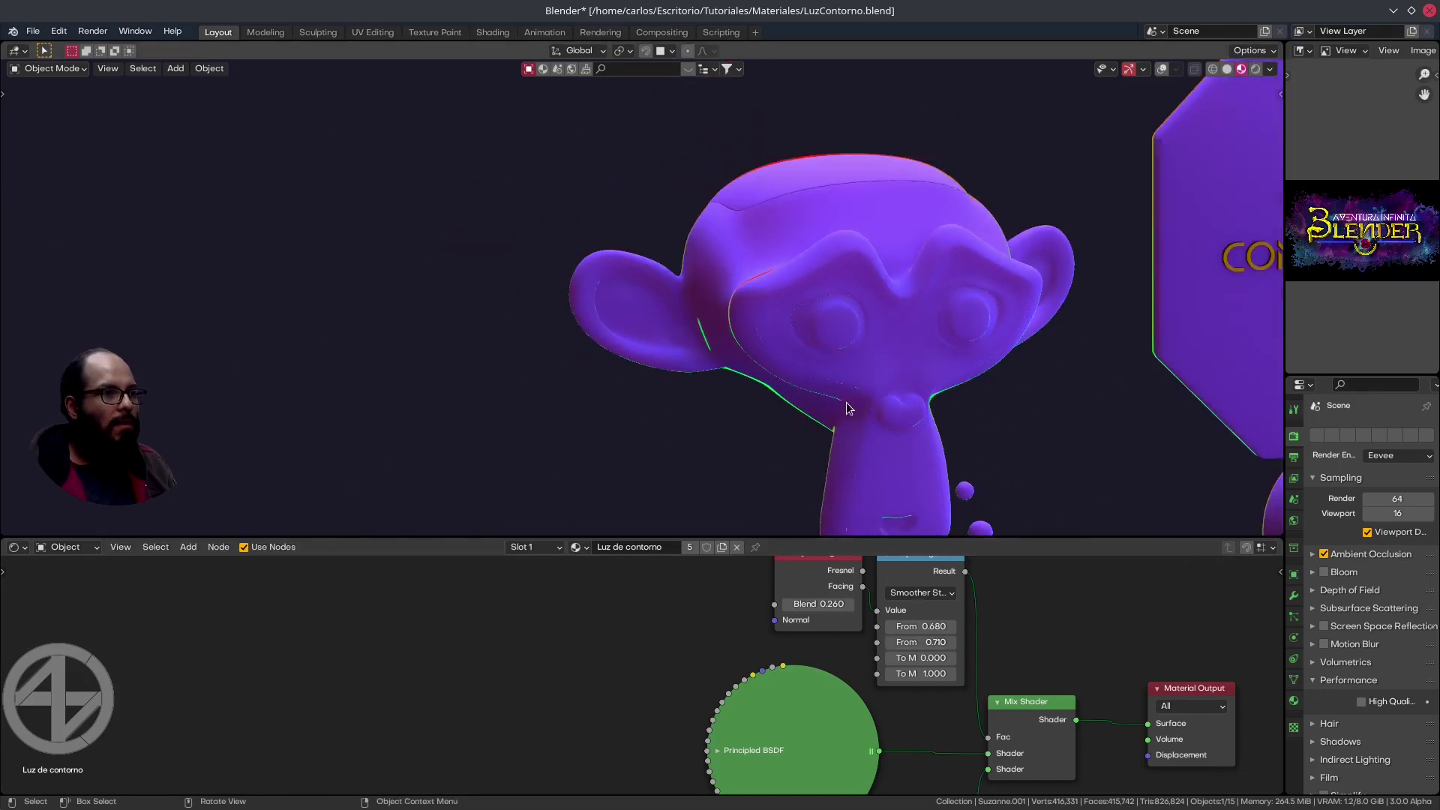
{"action": "middle_click_drag", "start_coordinate": [842, 405], "coordinate": [855, 403]}
{"action": "scroll", "coordinate": [885, 348], "scroll_direction": "up", "scroll_amount": 1}
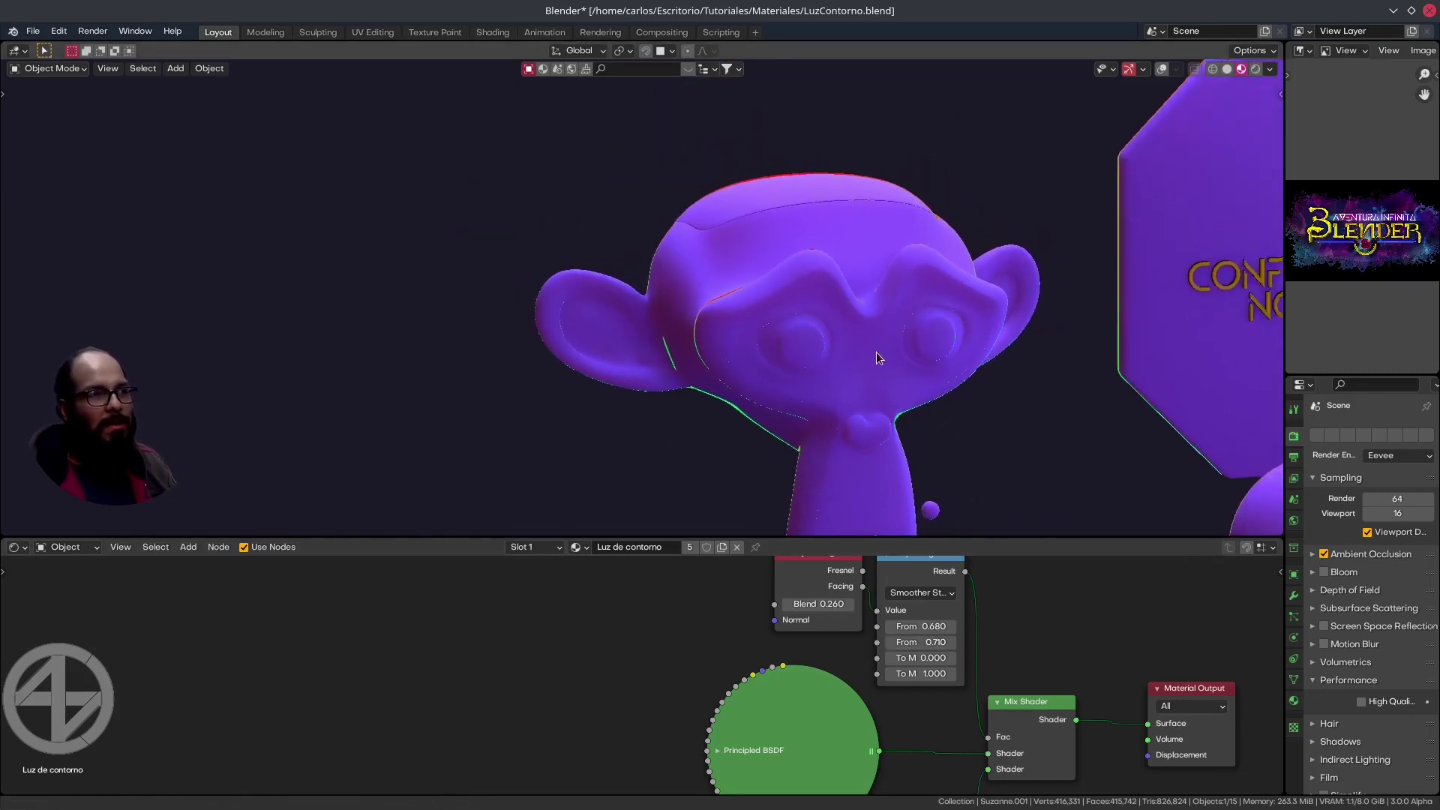
{"action": "scroll", "coordinate": [876, 352], "scroll_direction": "up", "scroll_amount": 3}
{"action": "scroll", "coordinate": [933, 214], "scroll_direction": "up", "scroll_amount": 2}
{"action": "scroll", "coordinate": [923, 285], "scroll_direction": "down", "scroll_amount": 6}
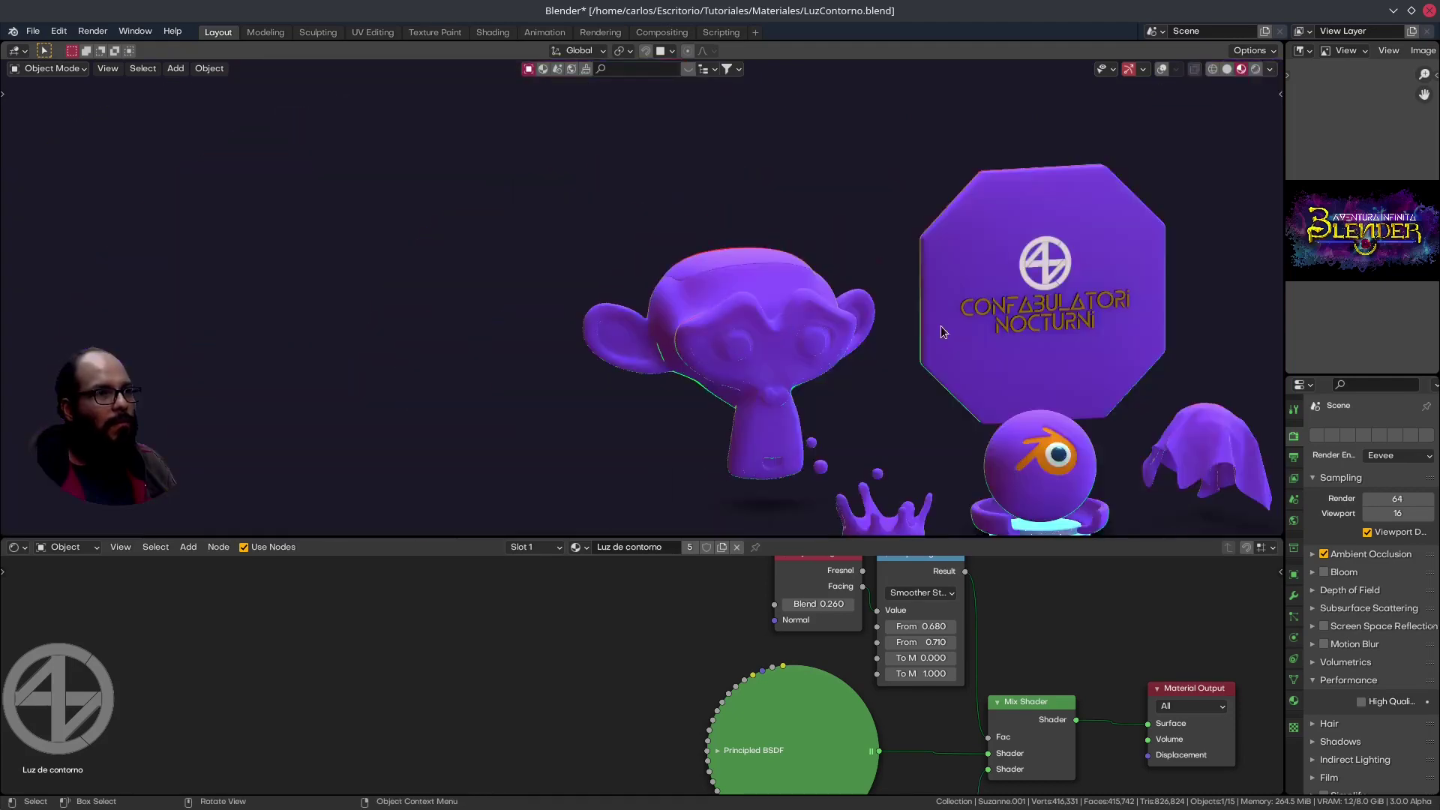
{"action": "middle_click_drag", "start_coordinate": [940, 326], "coordinate": [916, 285]}
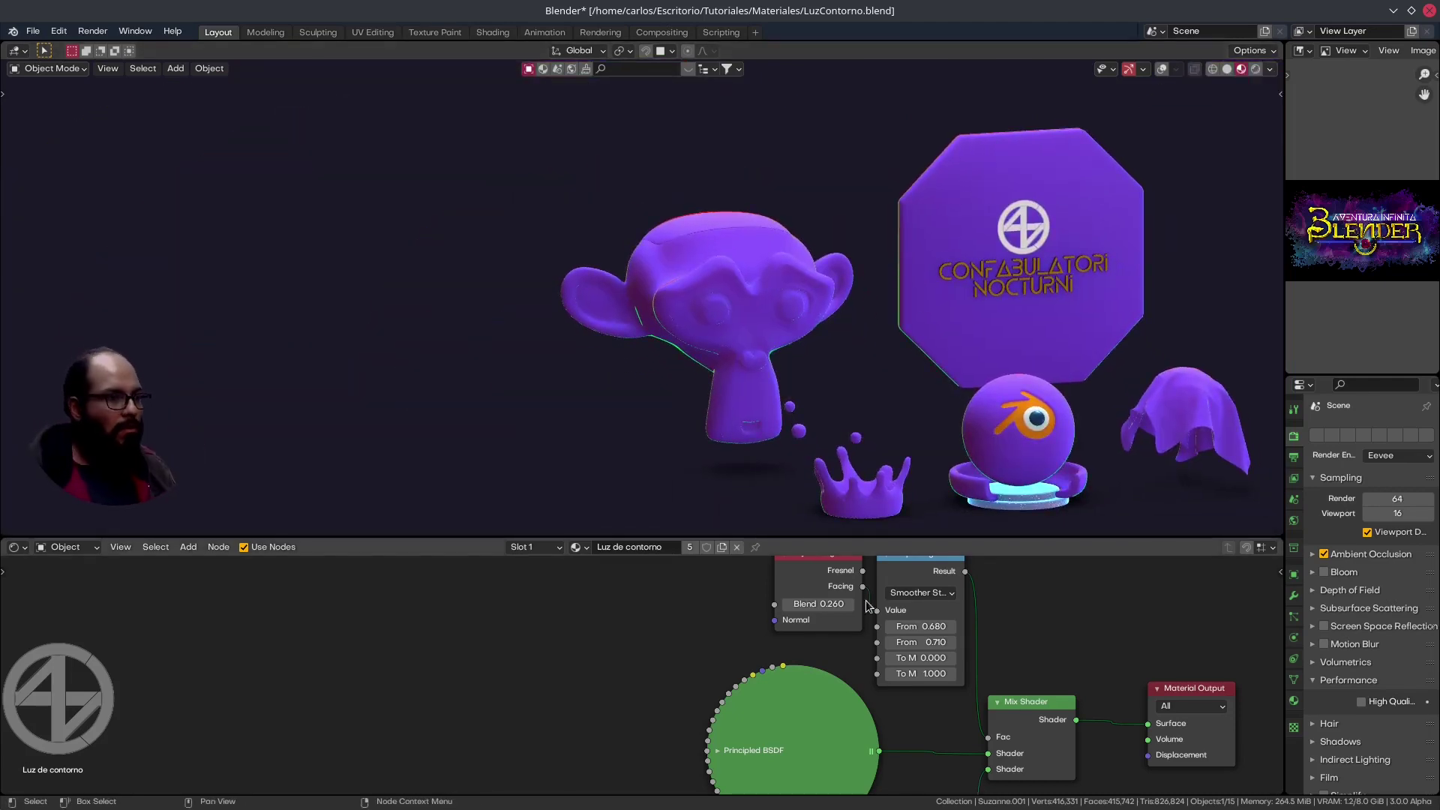
{"action": "scroll", "coordinate": [840, 645], "scroll_direction": "up", "scroll_amount": 1}
{"action": "scroll", "coordinate": [840, 642], "scroll_direction": "up", "scroll_amount": 1}
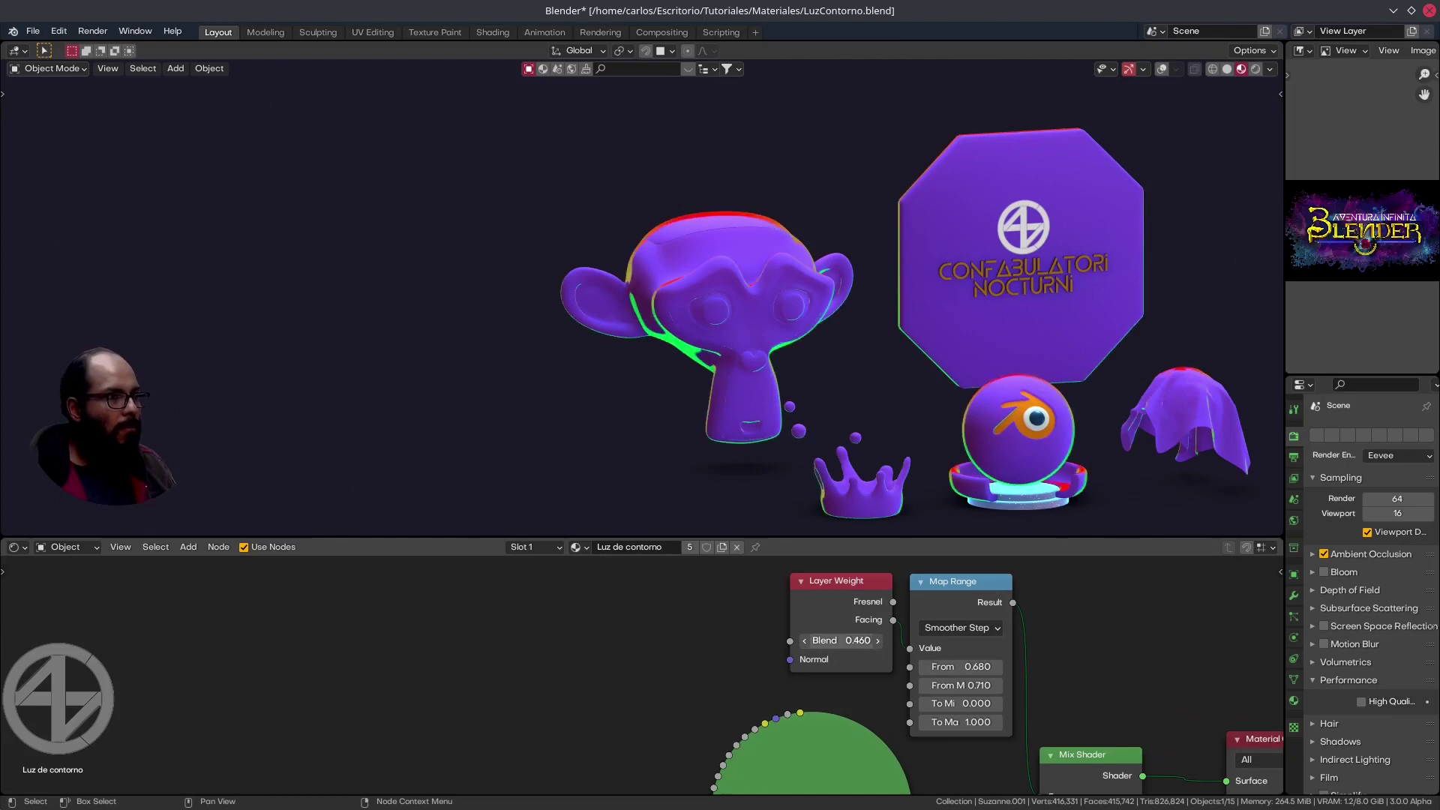
Lower the Layer Weight Blend toward about 0.330 for thinner rim outlines
{"action": "left_click", "coordinate": [877, 640]}
{"action": "scroll", "coordinate": [687, 367], "scroll_direction": "up", "scroll_amount": 5}
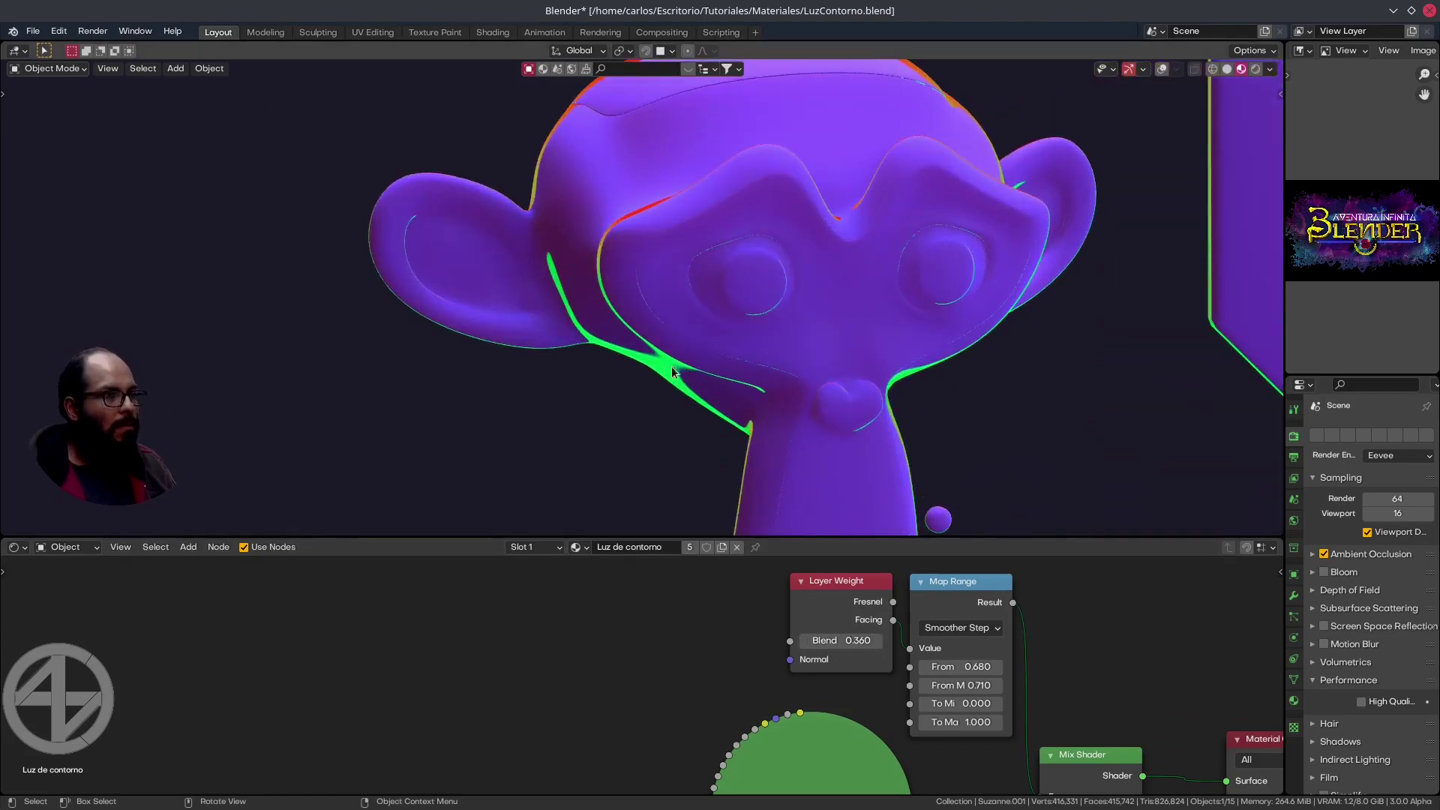
{"action": "scroll", "coordinate": [665, 368], "scroll_direction": "up", "scroll_amount": 5}
{"action": "scroll", "coordinate": [696, 390], "scroll_direction": "down", "scroll_amount": 5}
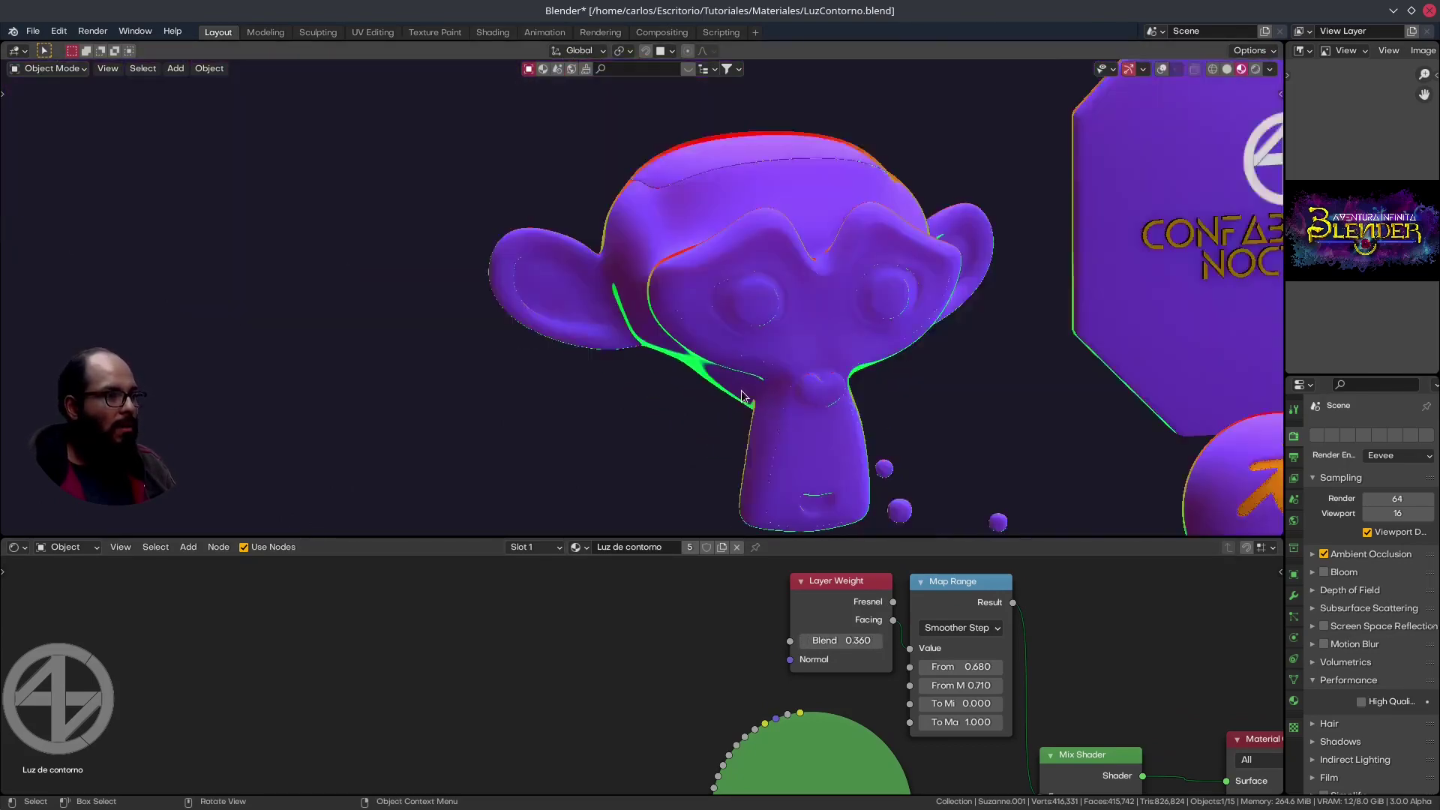
{"action": "mouse_move", "coordinate": [845, 642]}
{"action": "left_mouse_down"}
{"action": "mouse_move", "coordinate": [810, 643]}
{"action": "mouse_move", "coordinate": [834, 640]}
{"action": "left_mouse_up"}
Set the Layer Weight Blend to 0.290 and bring the Emission and Texture Coordinate nodes into view
{"action": "scroll", "coordinate": [807, 363], "scroll_direction": "down", "scroll_amount": 4}
{"action": "scroll", "coordinate": [789, 328], "scroll_direction": "up", "scroll_amount": 1}
{"action": "scroll", "coordinate": [838, 350], "scroll_direction": "up", "scroll_amount": 1}
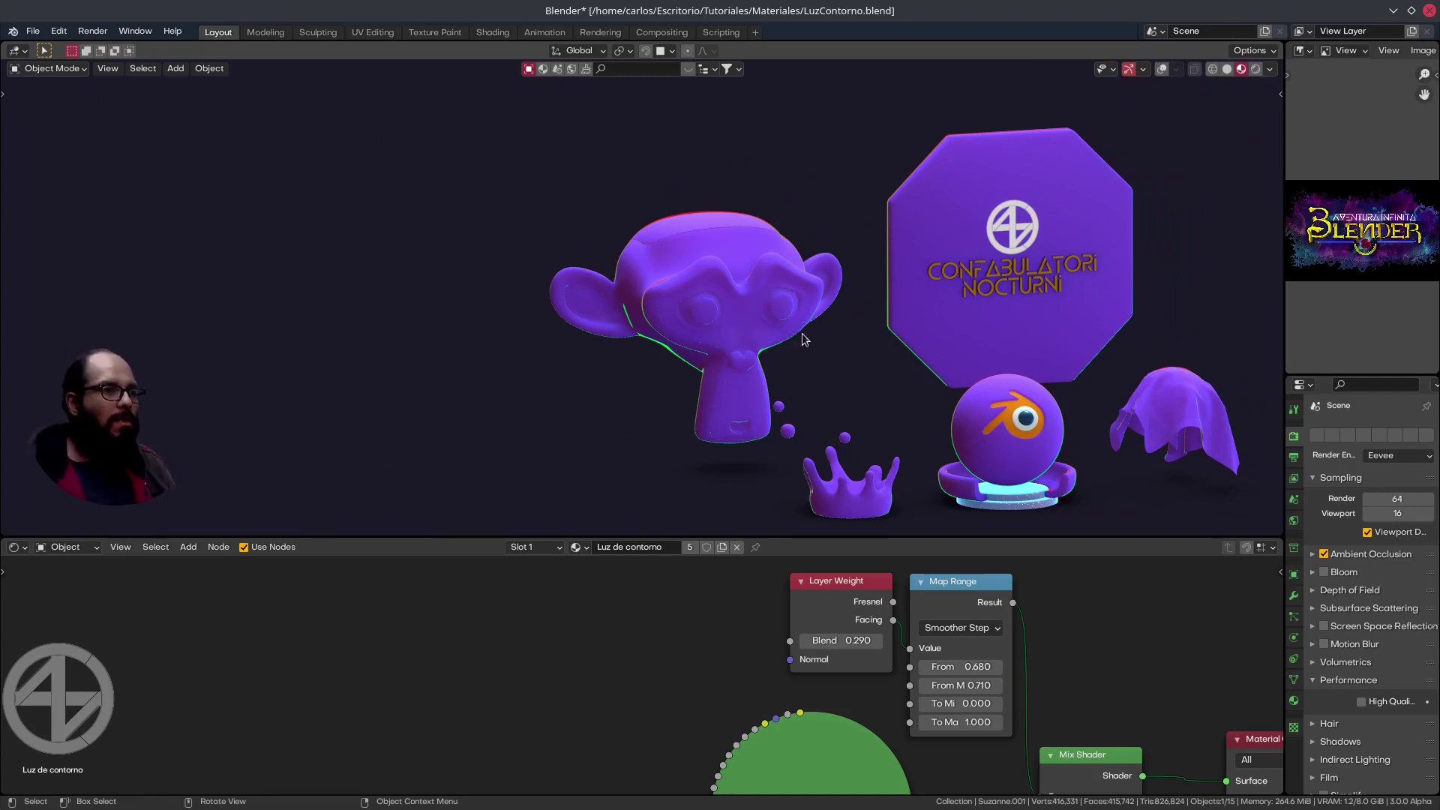
{"action": "scroll", "coordinate": [900, 674], "scroll_direction": "down", "scroll_amount": 2}
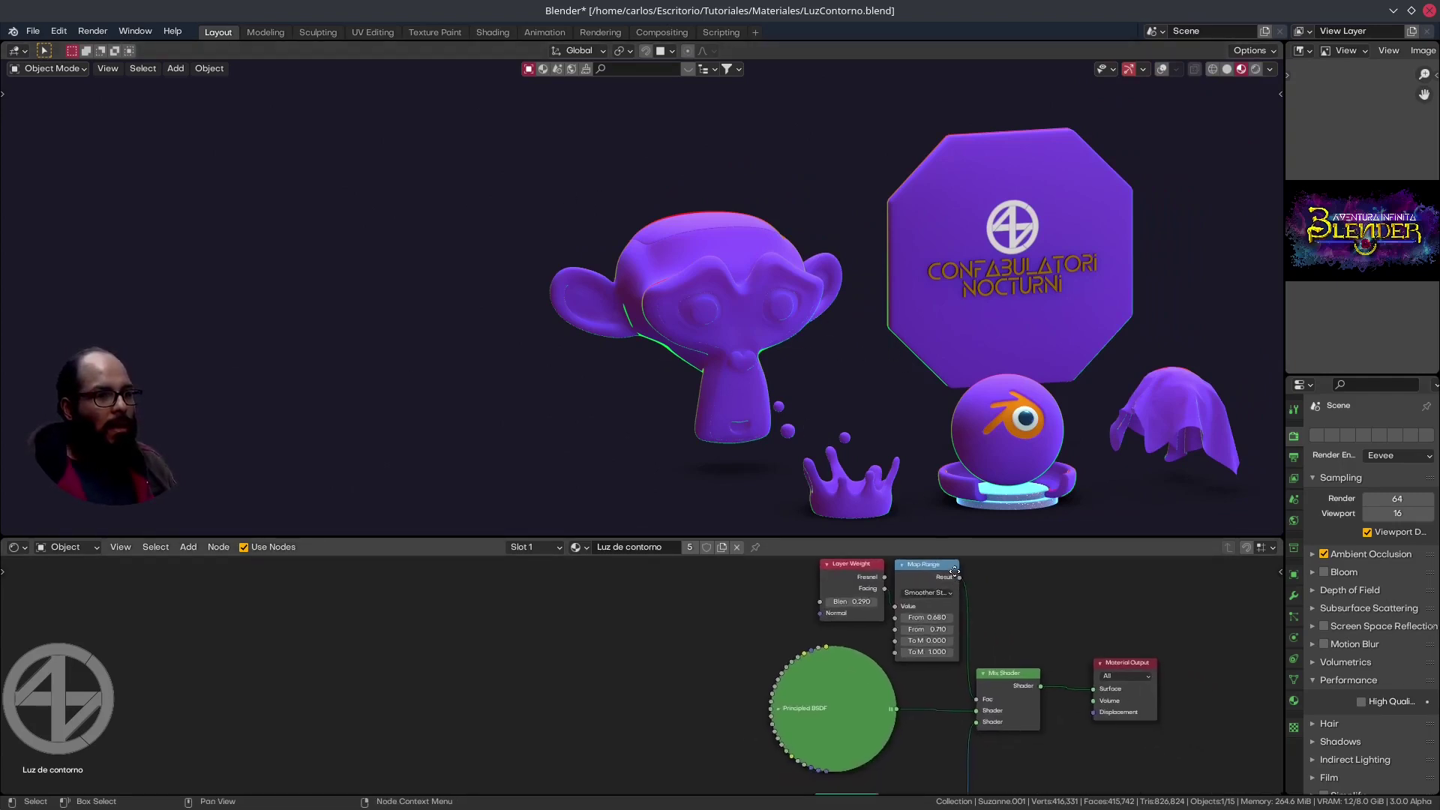
{"action": "mouse_move", "coordinate": [922, 743]}
{"action": "middle_mouse_down"}
{"action": "mouse_move", "coordinate": [839, 712]}
{"action": "mouse_move", "coordinate": [865, 704]}
{"action": "middle_mouse_up"}
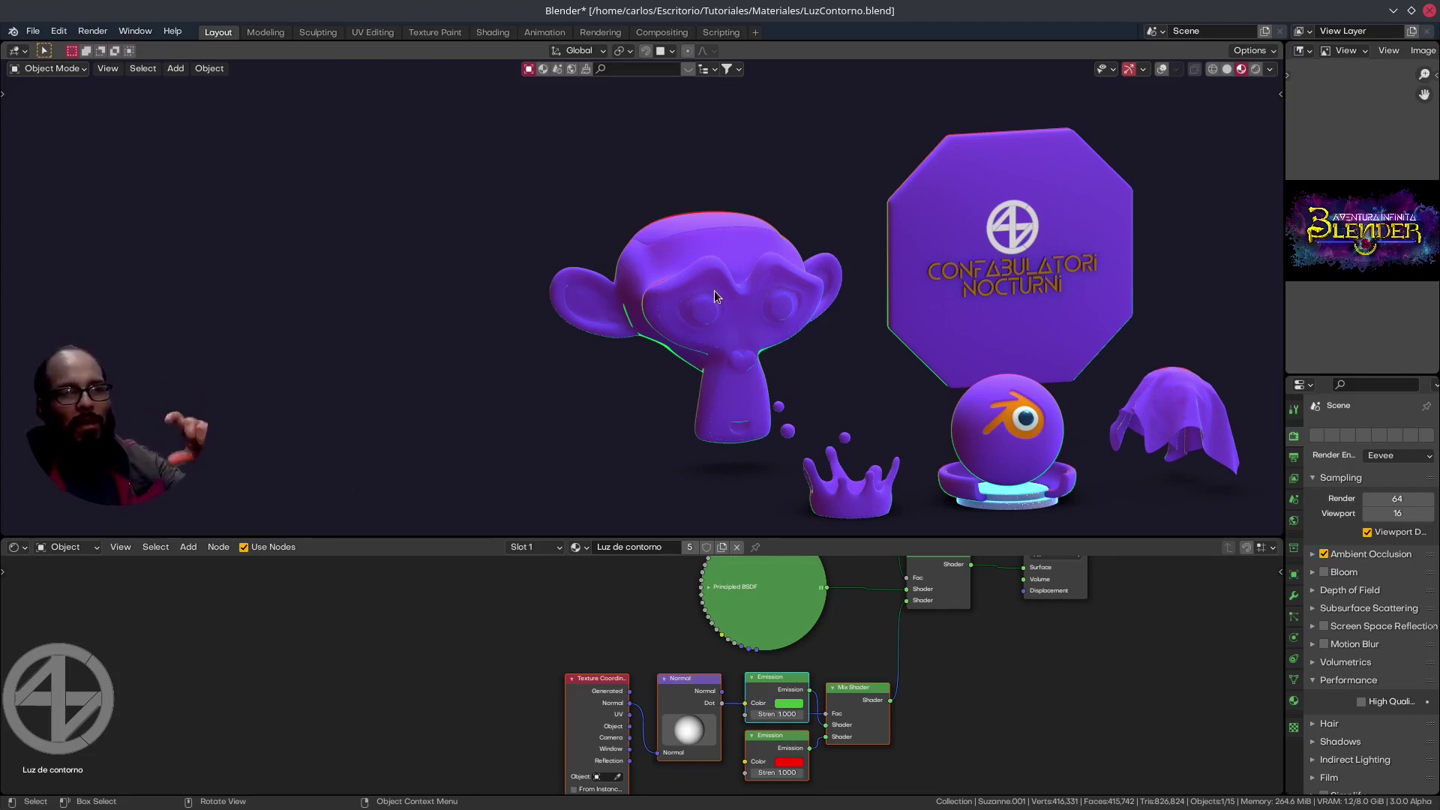
Orbit and zoom around the octagon sign and shaderball to inspect the rim outlines
{"action": "mouse_move", "coordinate": [752, 296]}
{"action": "middle_mouse_down"}
{"action": "mouse_move", "coordinate": [830, 325]}
{"action": "mouse_move", "coordinate": [667, 298]}
{"action": "middle_mouse_up"}
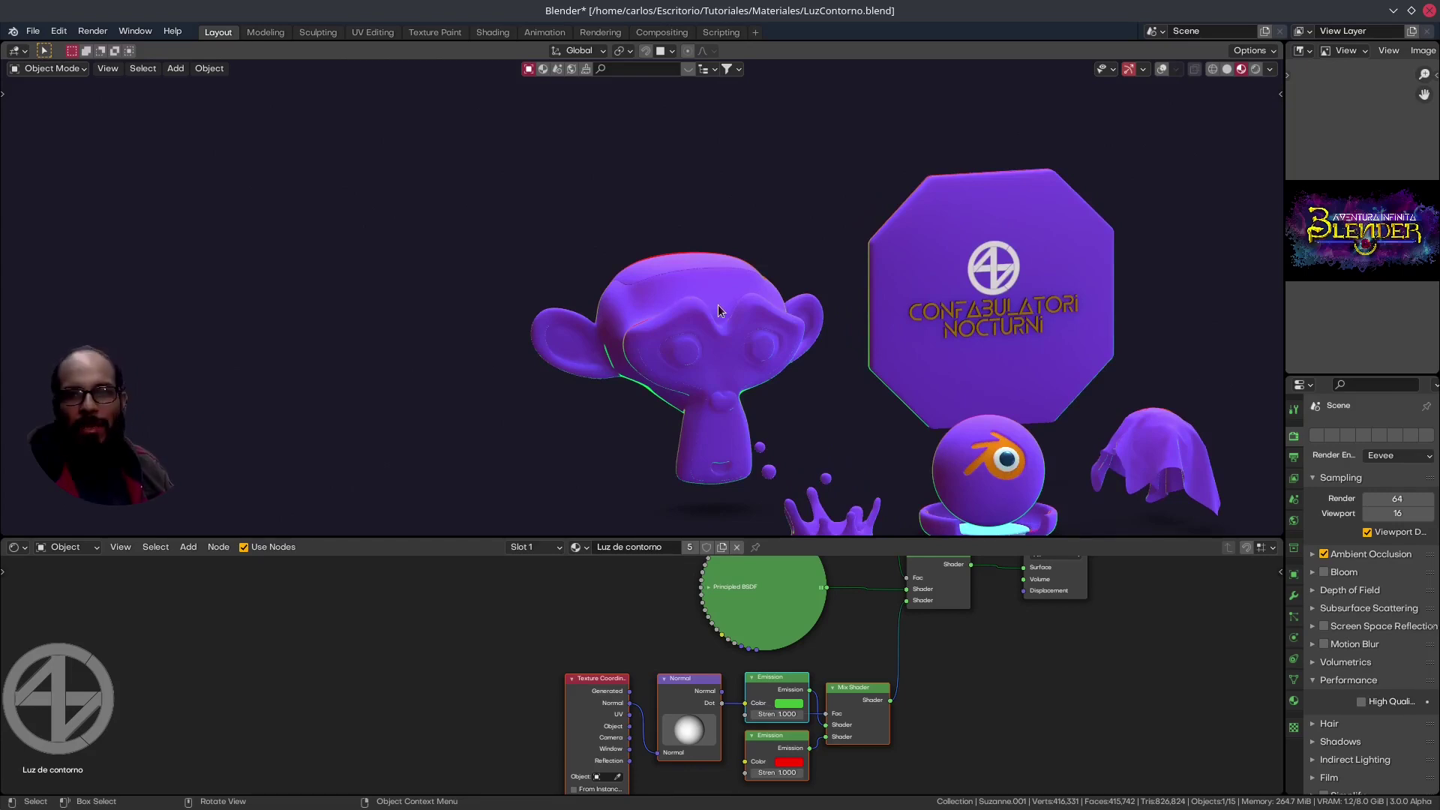
{"action": "scroll", "coordinate": [718, 301], "scroll_direction": "up", "scroll_amount": 1}
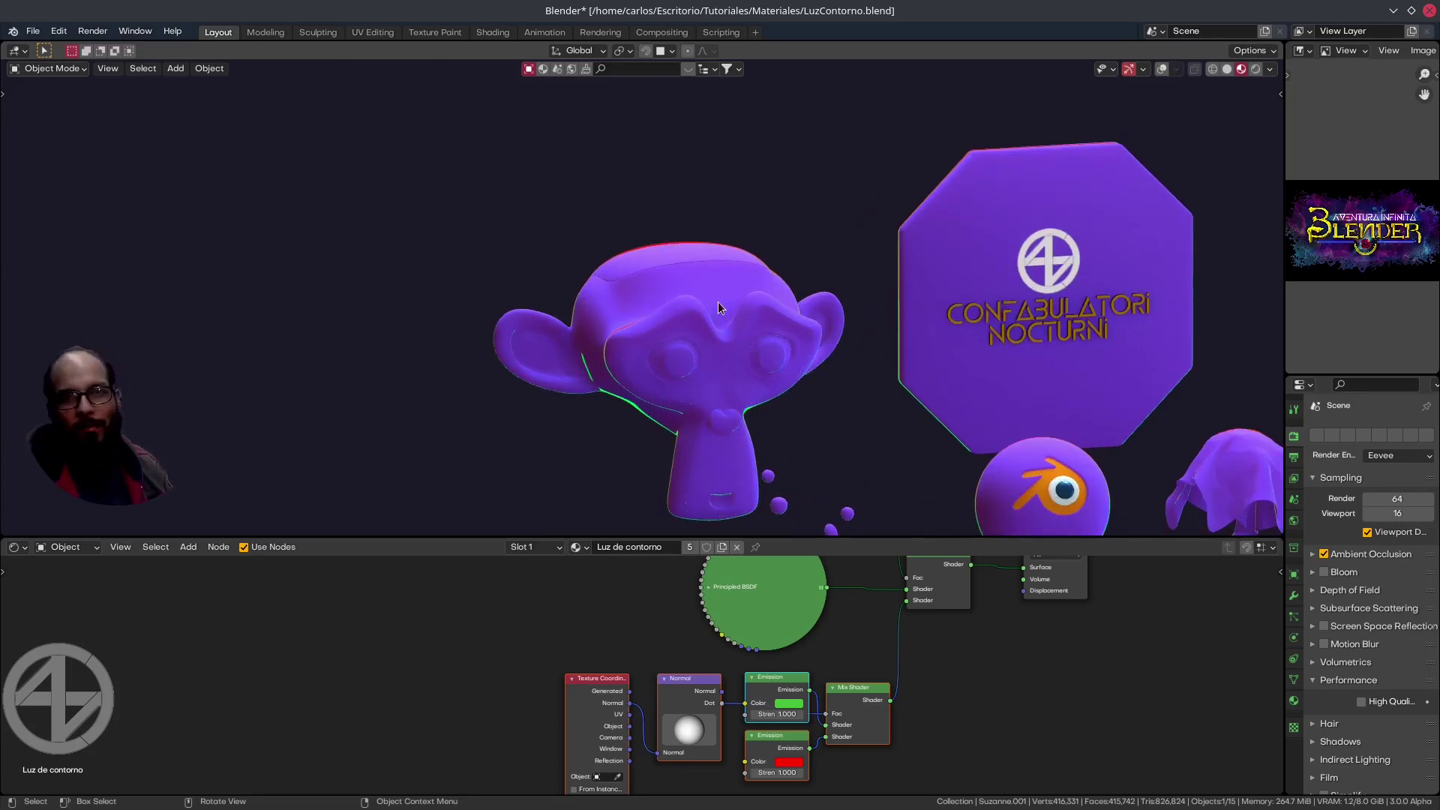
{"action": "scroll", "coordinate": [793, 318], "scroll_direction": "down", "scroll_amount": 2}
{"action": "middle_click_drag", "start_coordinate": [793, 318], "coordinate": [690, 291]}
{"action": "scroll", "coordinate": [693, 300], "scroll_direction": "up", "scroll_amount": 1}
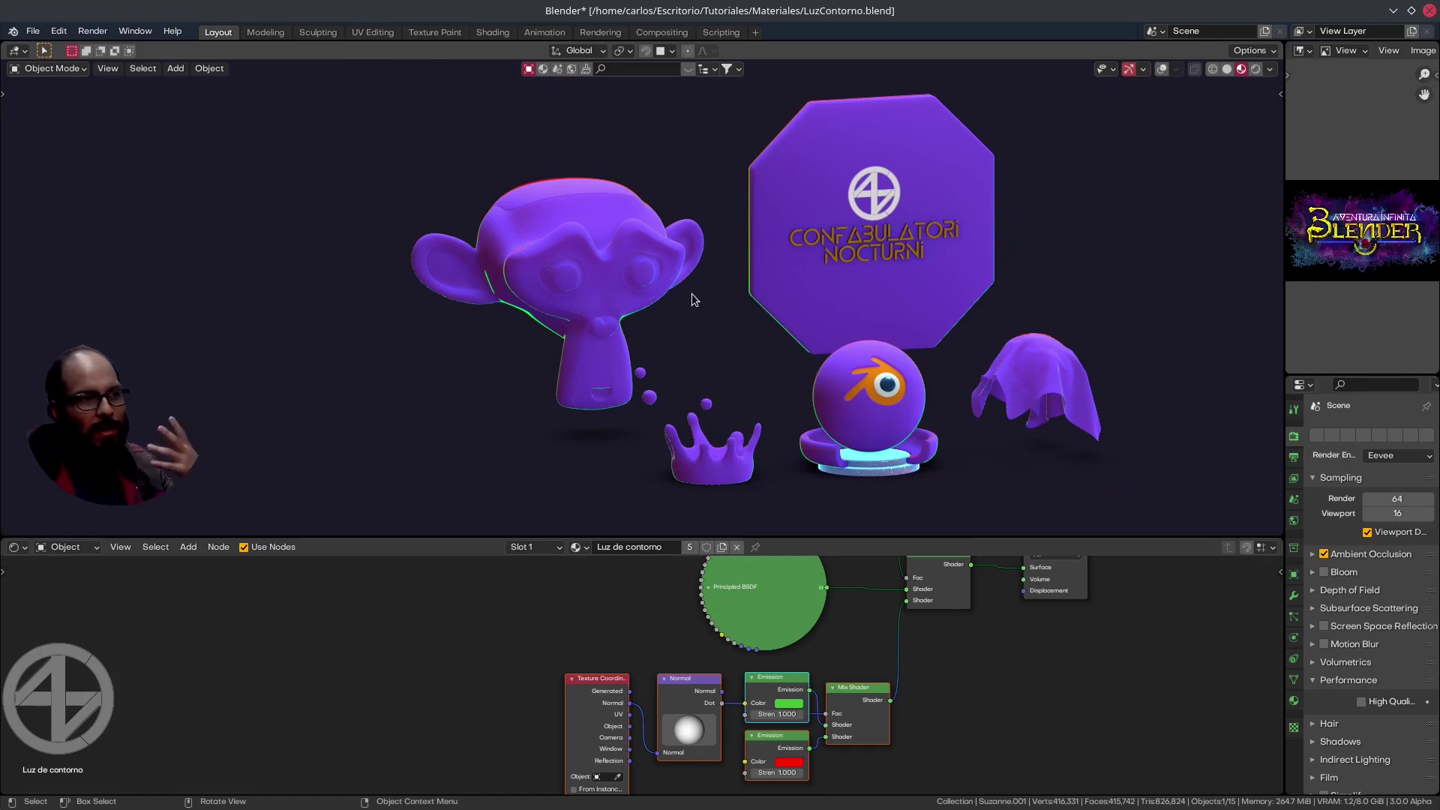
{"action": "scroll", "coordinate": [871, 269], "scroll_direction": "down", "scroll_amount": 2}
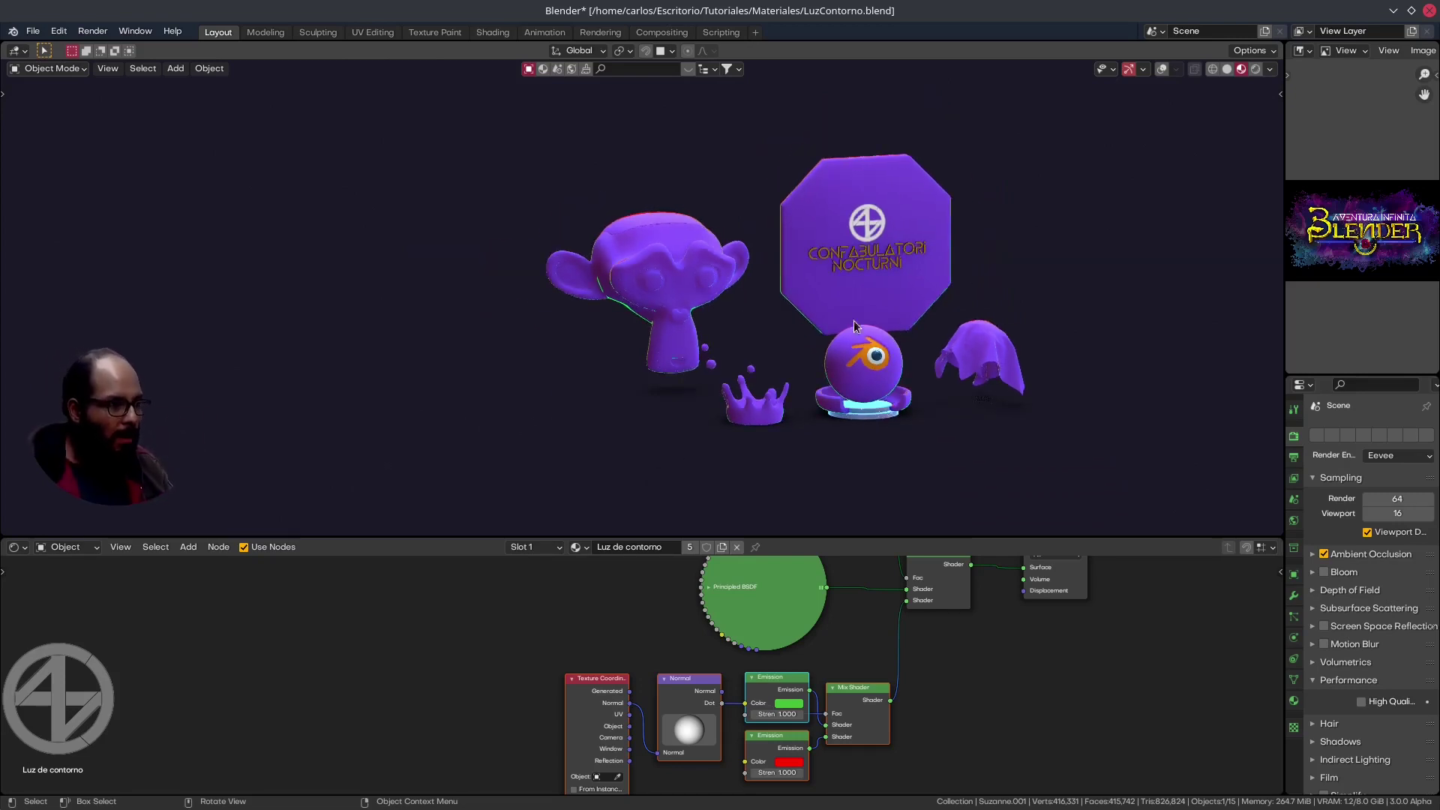
{"action": "left_click", "coordinate": [857, 340]}
{"action": "scroll", "coordinate": [840, 362], "scroll_direction": "up", "scroll_amount": 5}
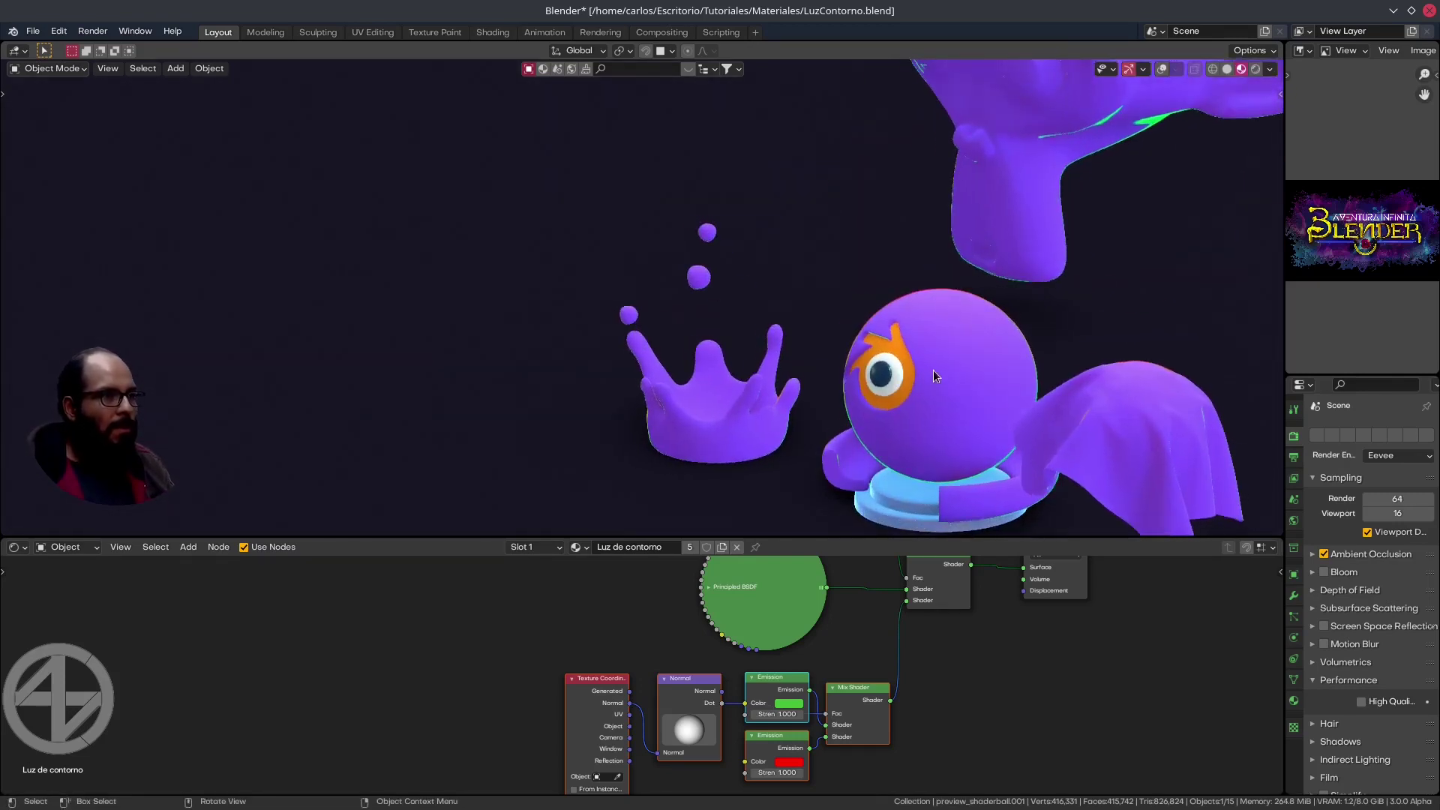
{"action": "mouse_move", "coordinate": [933, 371]}
{"action": "middle_mouse_down"}
{"action": "mouse_move", "coordinate": [941, 343]}
{"action": "mouse_move", "coordinate": [979, 345]}
{"action": "middle_mouse_up"}
{"action": "scroll", "coordinate": [1002, 713], "scroll_direction": "up", "scroll_amount": 1}
{"action": "scroll", "coordinate": [1002, 713], "scroll_direction": "down", "scroll_amount": 2}
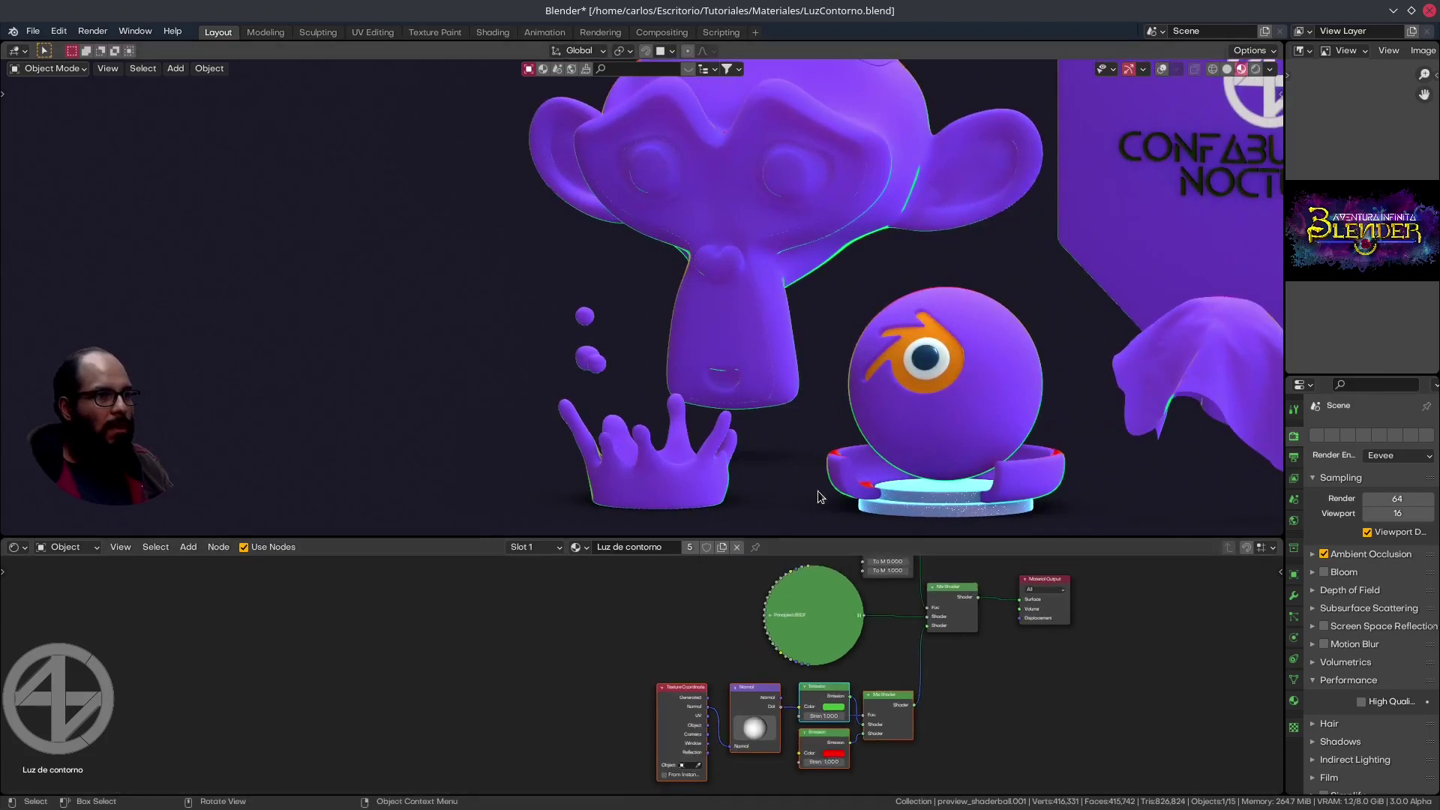
{"action": "scroll", "coordinate": [870, 486], "scroll_direction": "up", "scroll_amount": 1}
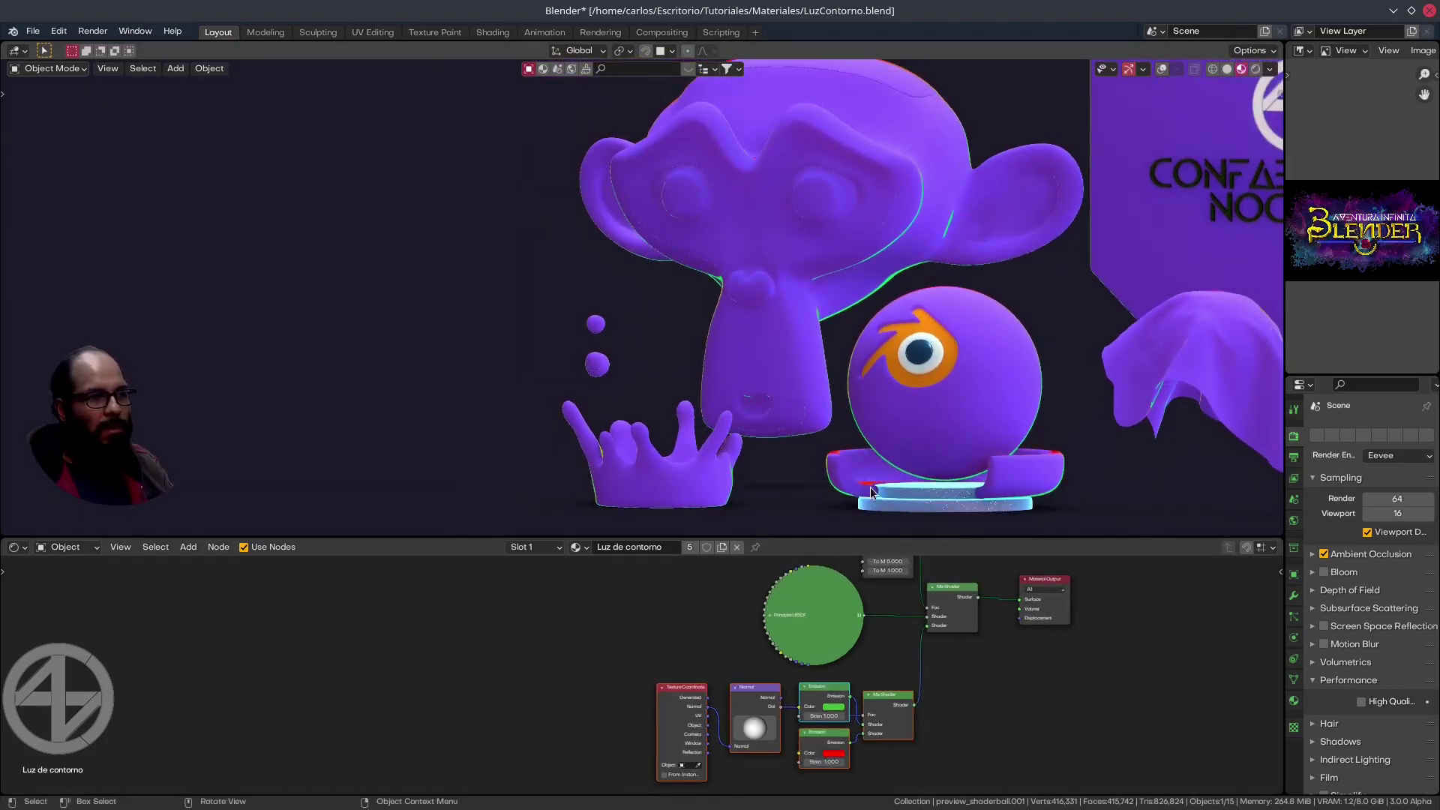
{"action": "scroll", "coordinate": [874, 482], "scroll_direction": "up", "scroll_amount": 3}
{"action": "middle_click_drag", "start_coordinate": [879, 483], "coordinate": [854, 489]}
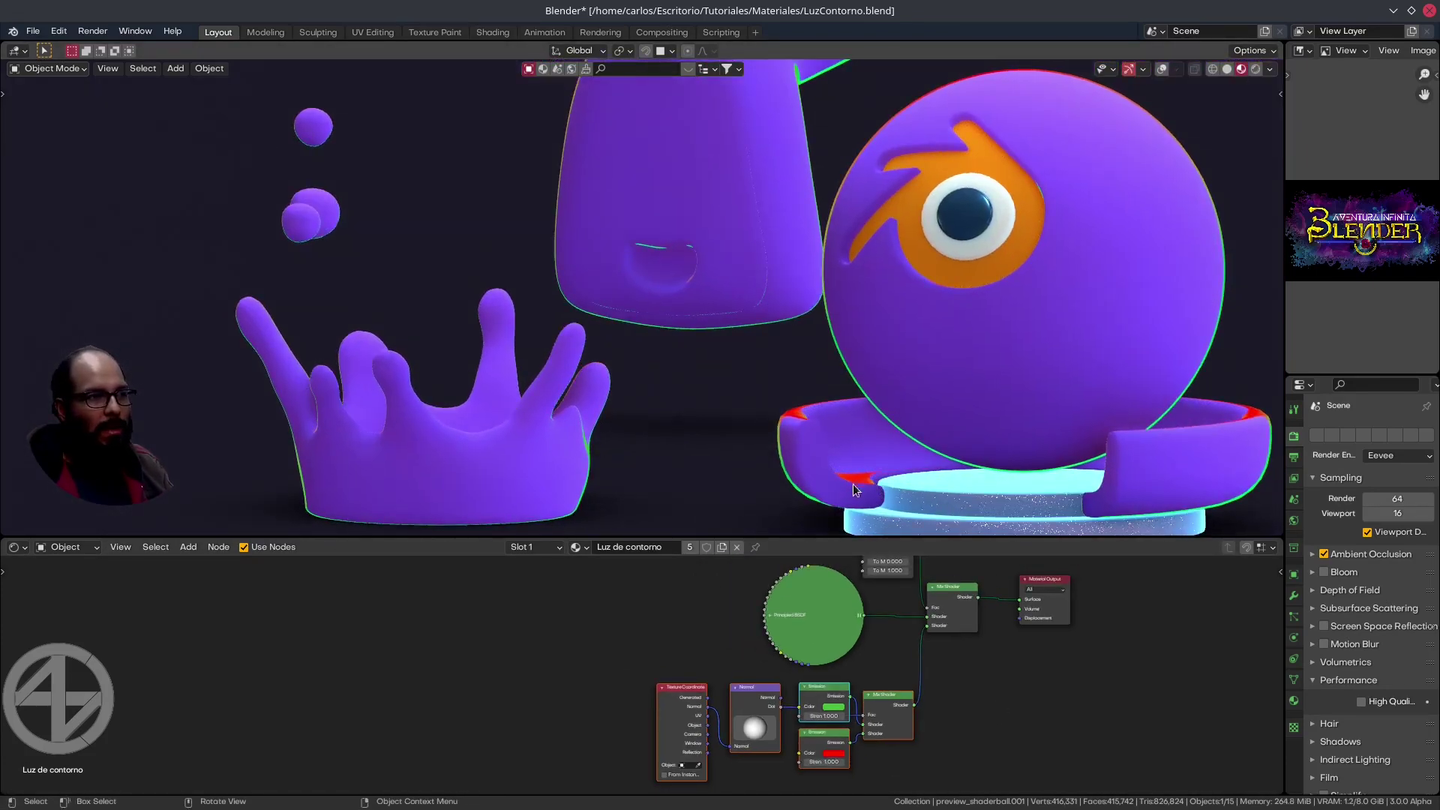
{"action": "scroll", "coordinate": [857, 487], "scroll_direction": "down", "scroll_amount": 5}
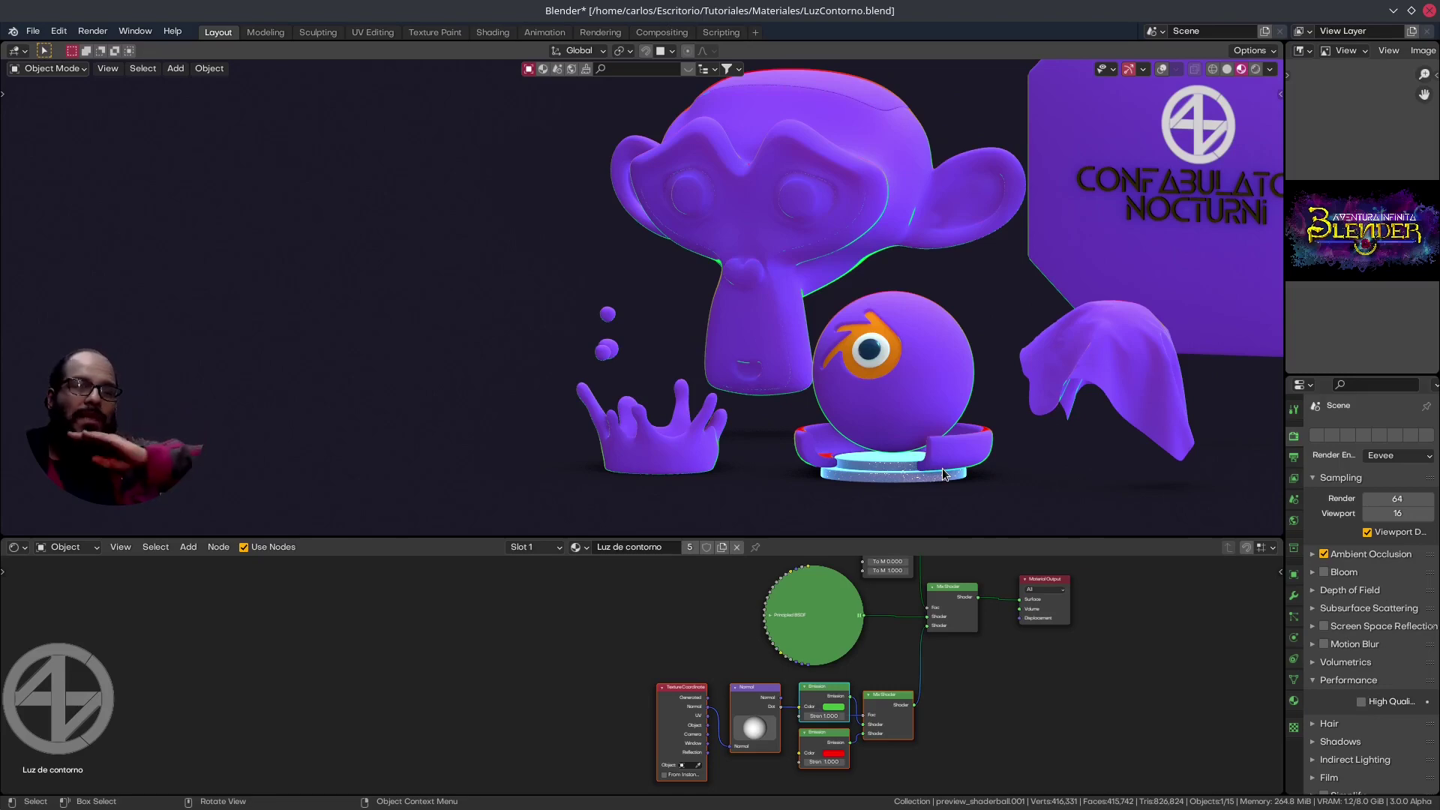
Orbit around the monkey and to side and front views to inspect outlines across the scene
{"action": "middle_click_drag", "start_coordinate": [943, 474], "coordinate": [972, 444]}
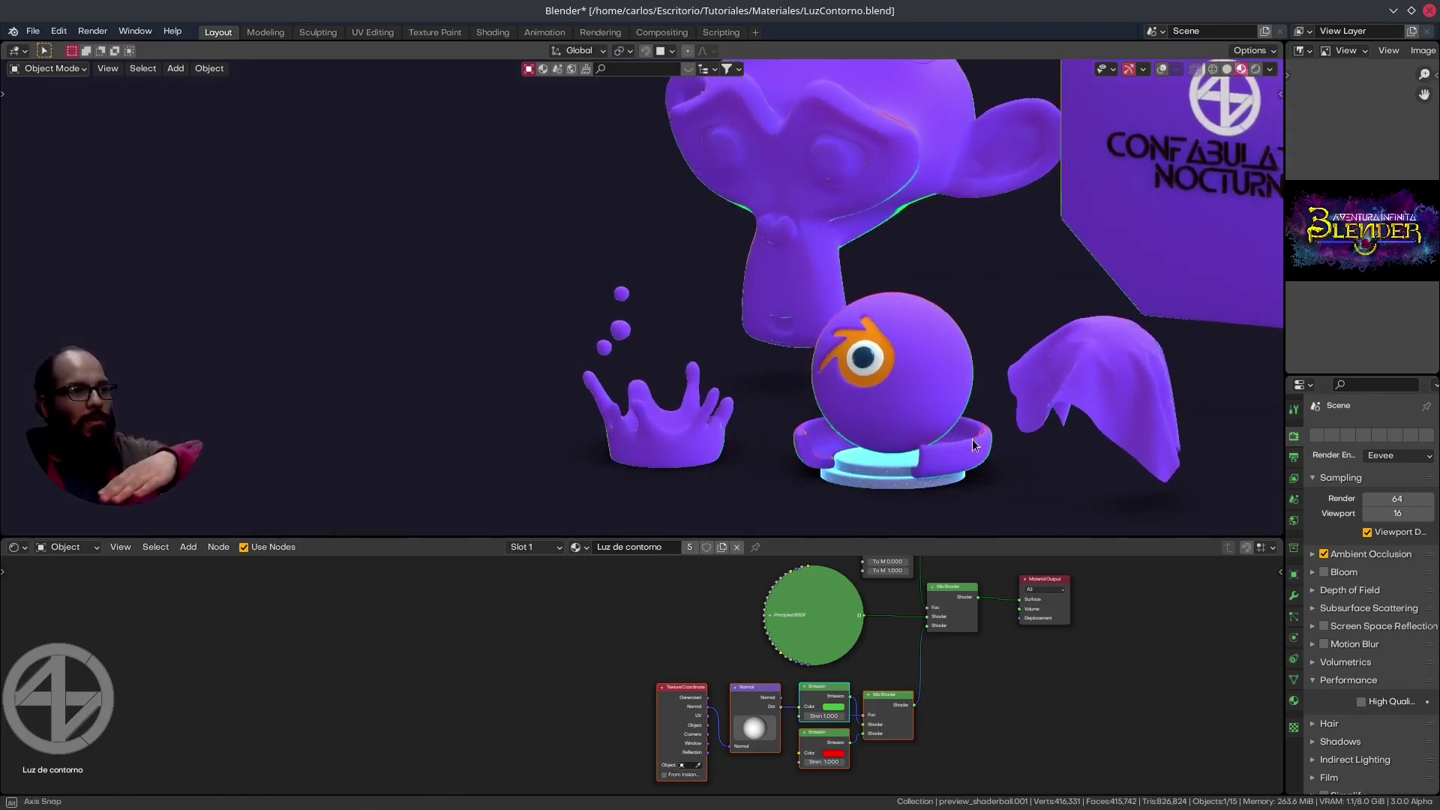
{"action": "scroll", "coordinate": [973, 444], "scroll_direction": "down", "scroll_amount": 3}
{"action": "scroll", "coordinate": [990, 438], "scroll_direction": "up", "scroll_amount": 4}
{"action": "scroll", "coordinate": [973, 425], "scroll_direction": "down", "scroll_amount": 4}
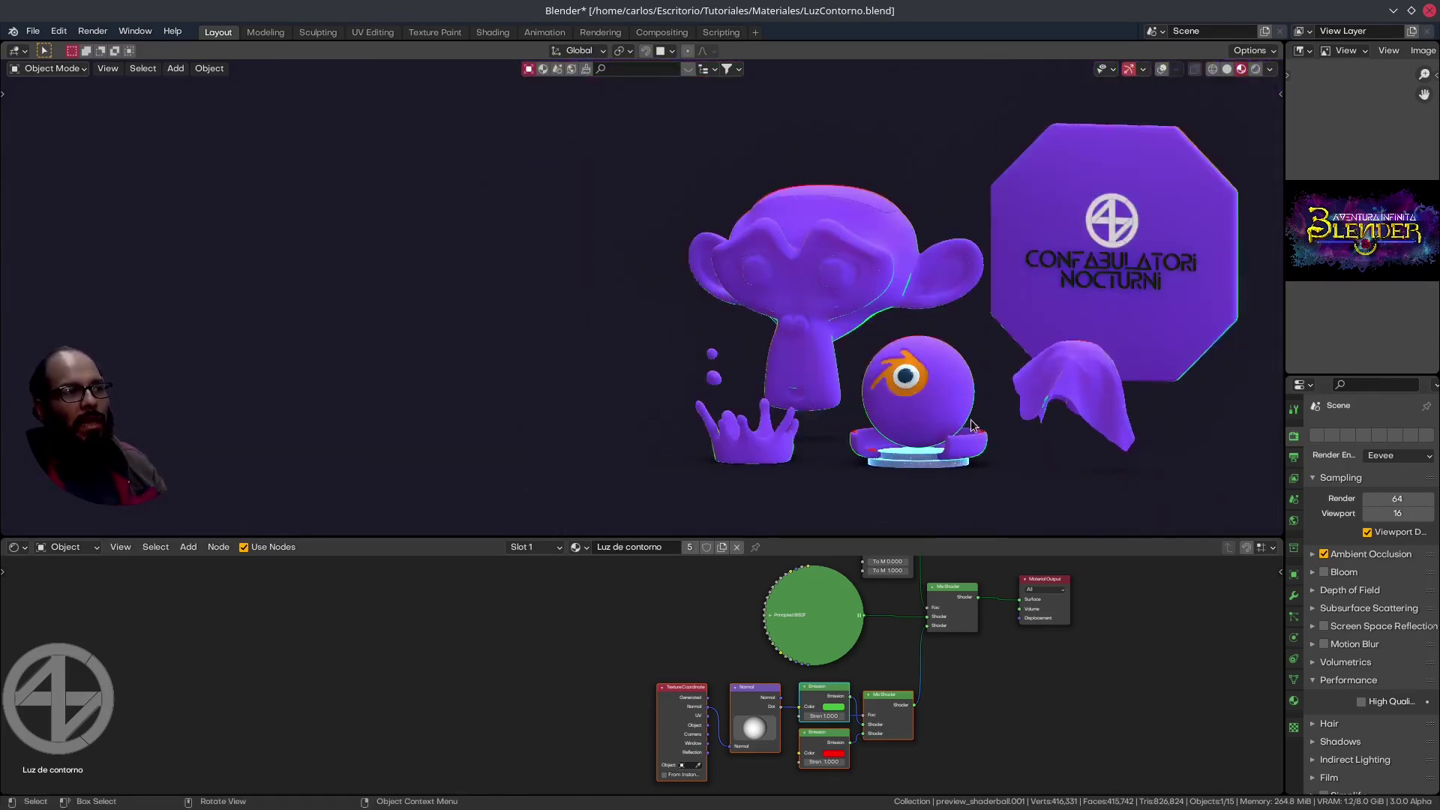
{"action": "middle_click_drag", "start_coordinate": [1083, 315], "coordinate": [847, 363]}
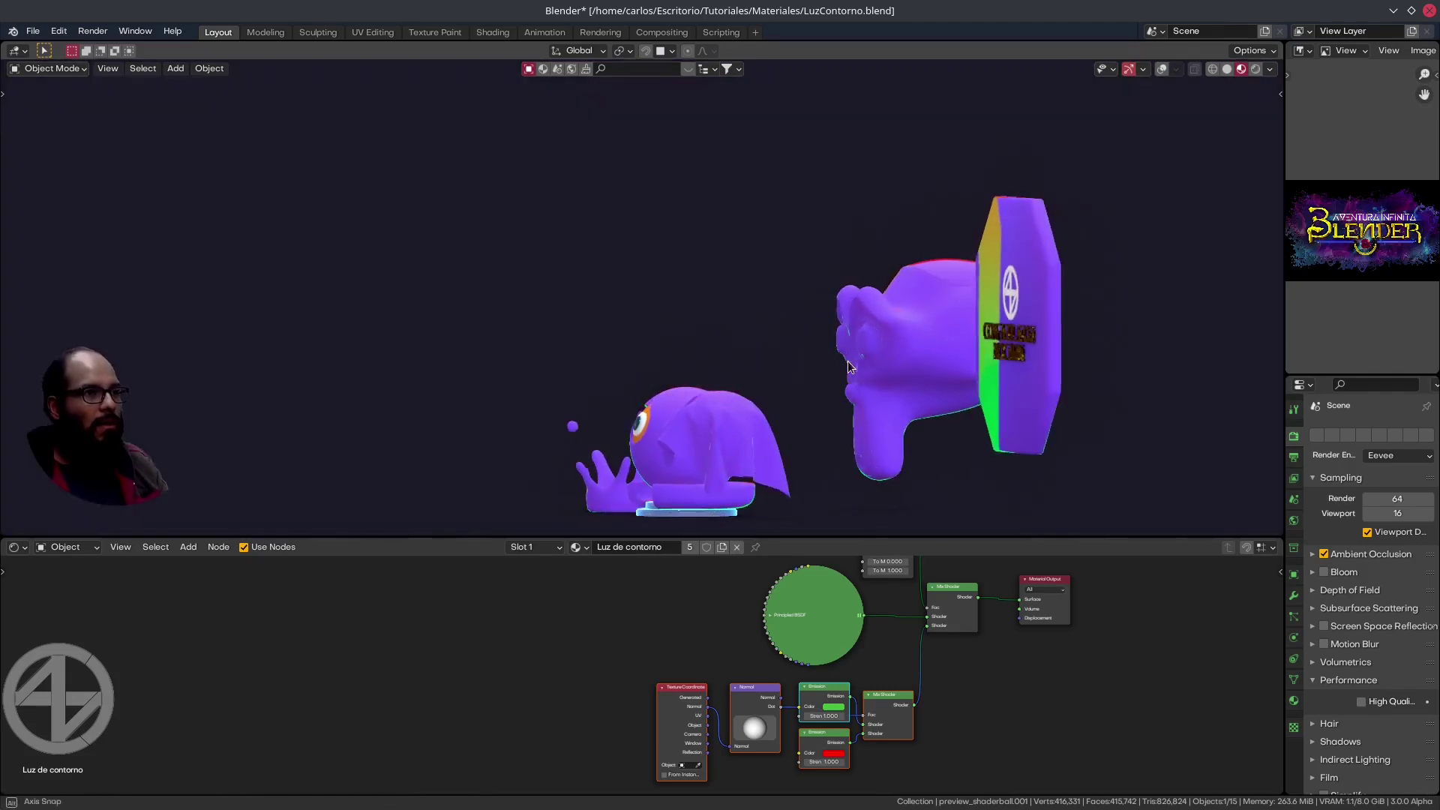
{"action": "scroll", "coordinate": [1001, 272], "scroll_direction": "up", "scroll_amount": 3}
{"action": "scroll", "coordinate": [972, 430], "scroll_direction": "down", "scroll_amount": 3}
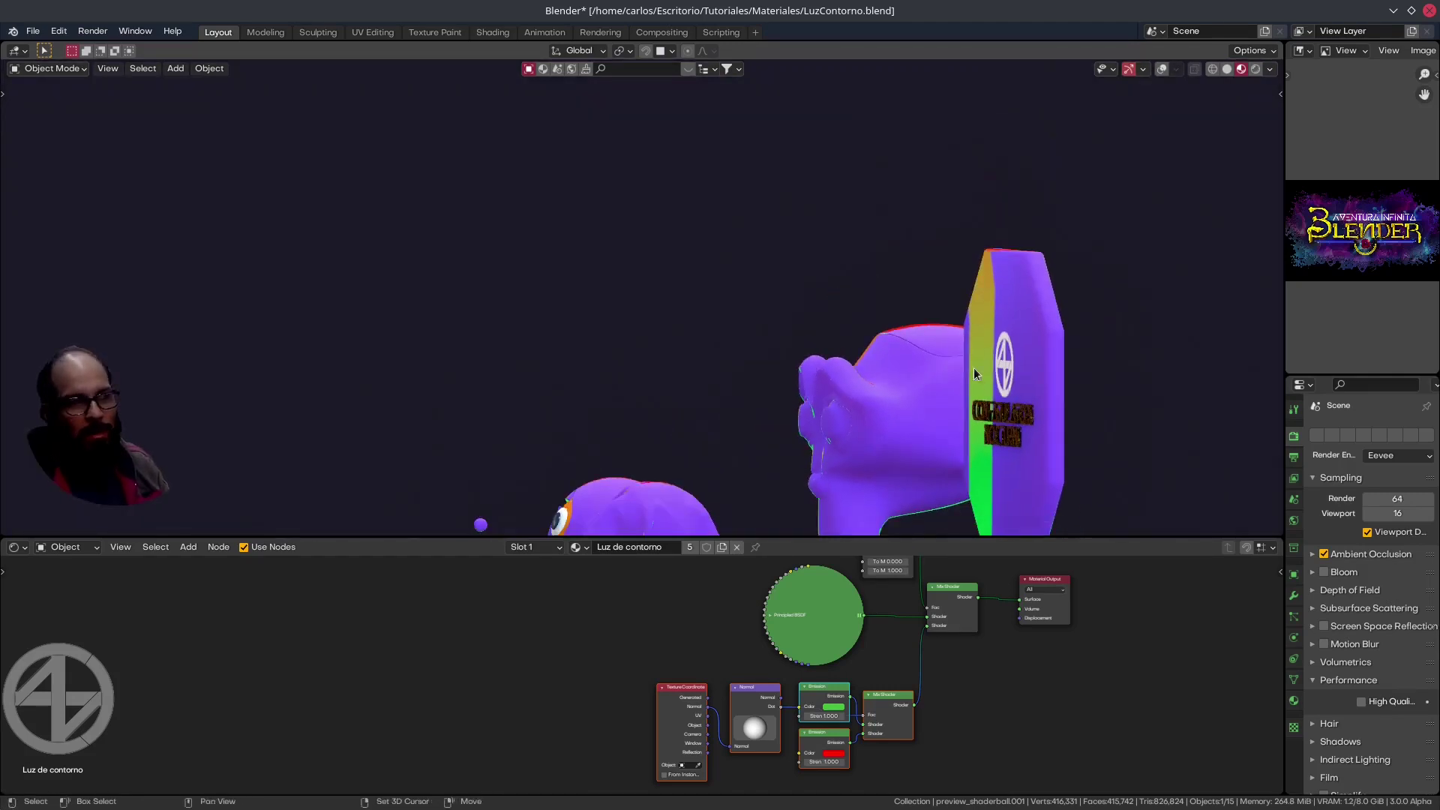
{"action": "scroll", "coordinate": [954, 363], "scroll_direction": "down", "scroll_amount": 2}
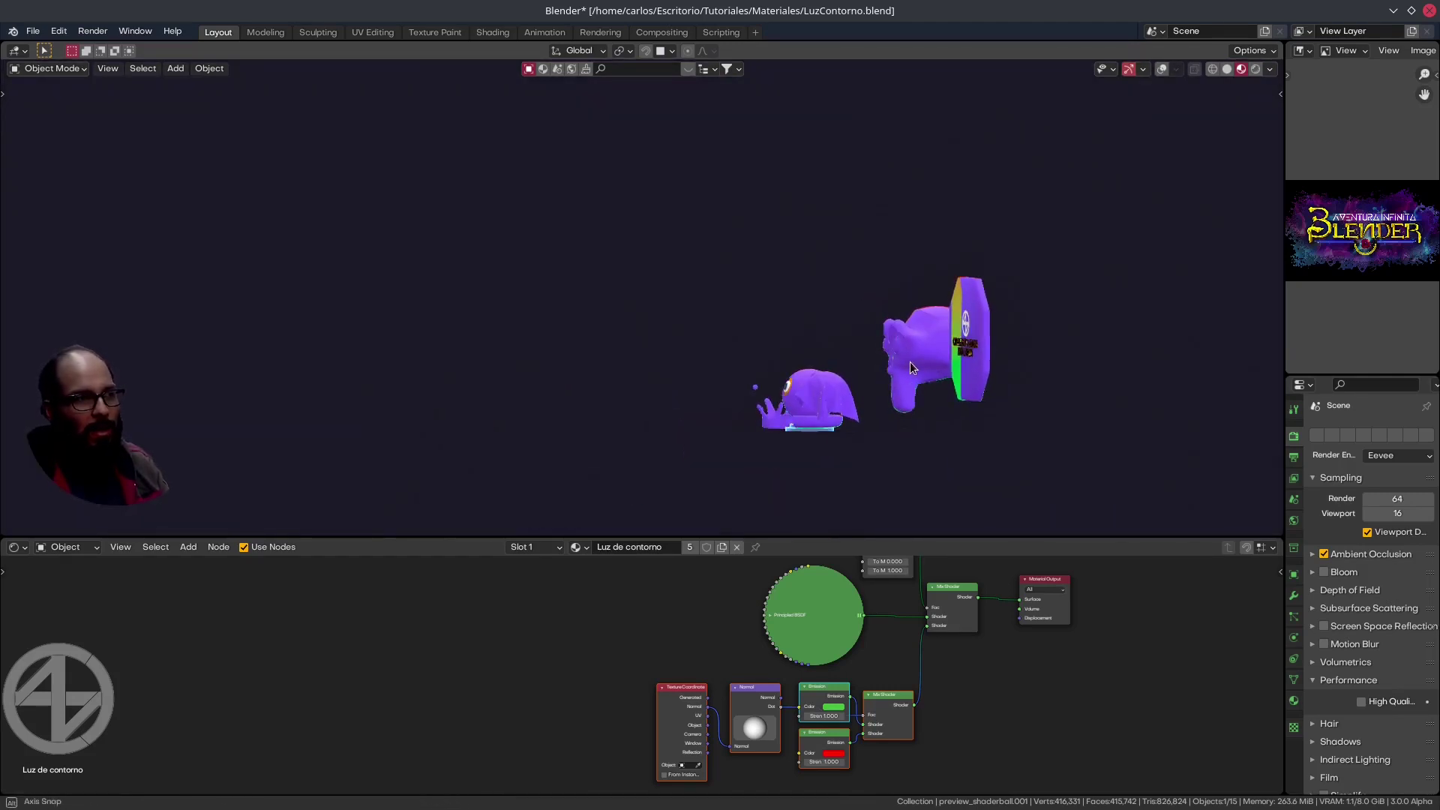
{"action": "mouse_move", "coordinate": [955, 359]}
{"action": "middle_mouse_down"}
{"action": "mouse_move", "coordinate": [1053, 395]}
{"action": "mouse_move", "coordinate": [825, 386]}
{"action": "mouse_move", "coordinate": [863, 401]}
{"action": "mouse_move", "coordinate": [835, 376]}
{"action": "mouse_move", "coordinate": [906, 365]}
{"action": "mouse_move", "coordinate": [834, 360]}
{"action": "middle_mouse_up"}
{"action": "scroll", "coordinate": [666, 381], "scroll_direction": "up", "scroll_amount": 3}
{"action": "scroll", "coordinate": [865, 415], "scroll_direction": "up", "scroll_amount": 2}
{"action": "scroll", "coordinate": [844, 405], "scroll_direction": "up", "scroll_amount": 2}
{"action": "scroll", "coordinate": [825, 408], "scroll_direction": "up", "scroll_amount": 1}
{"action": "scroll", "coordinate": [863, 343], "scroll_direction": "up", "scroll_amount": 2}
{"action": "scroll", "coordinate": [893, 391], "scroll_direction": "down", "scroll_amount": 2}
{"action": "scroll", "coordinate": [825, 354], "scroll_direction": "up", "scroll_amount": 3}
{"action": "scroll", "coordinate": [816, 345], "scroll_direction": "up", "scroll_amount": 3}
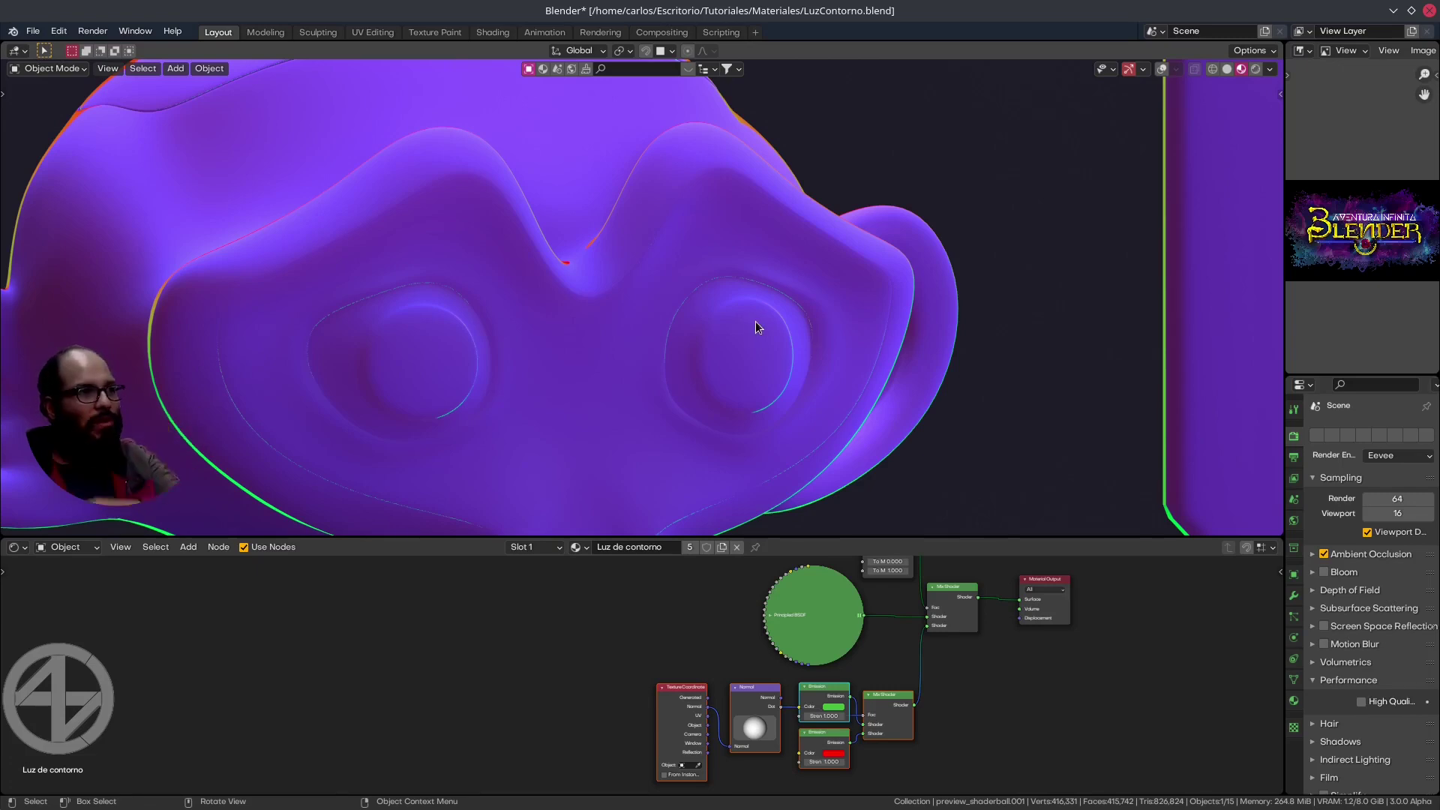
{"action": "scroll", "coordinate": [756, 326], "scroll_direction": "up", "scroll_amount": 1}
{"action": "scroll", "coordinate": [1002, 270], "scroll_direction": "down", "scroll_amount": 5}
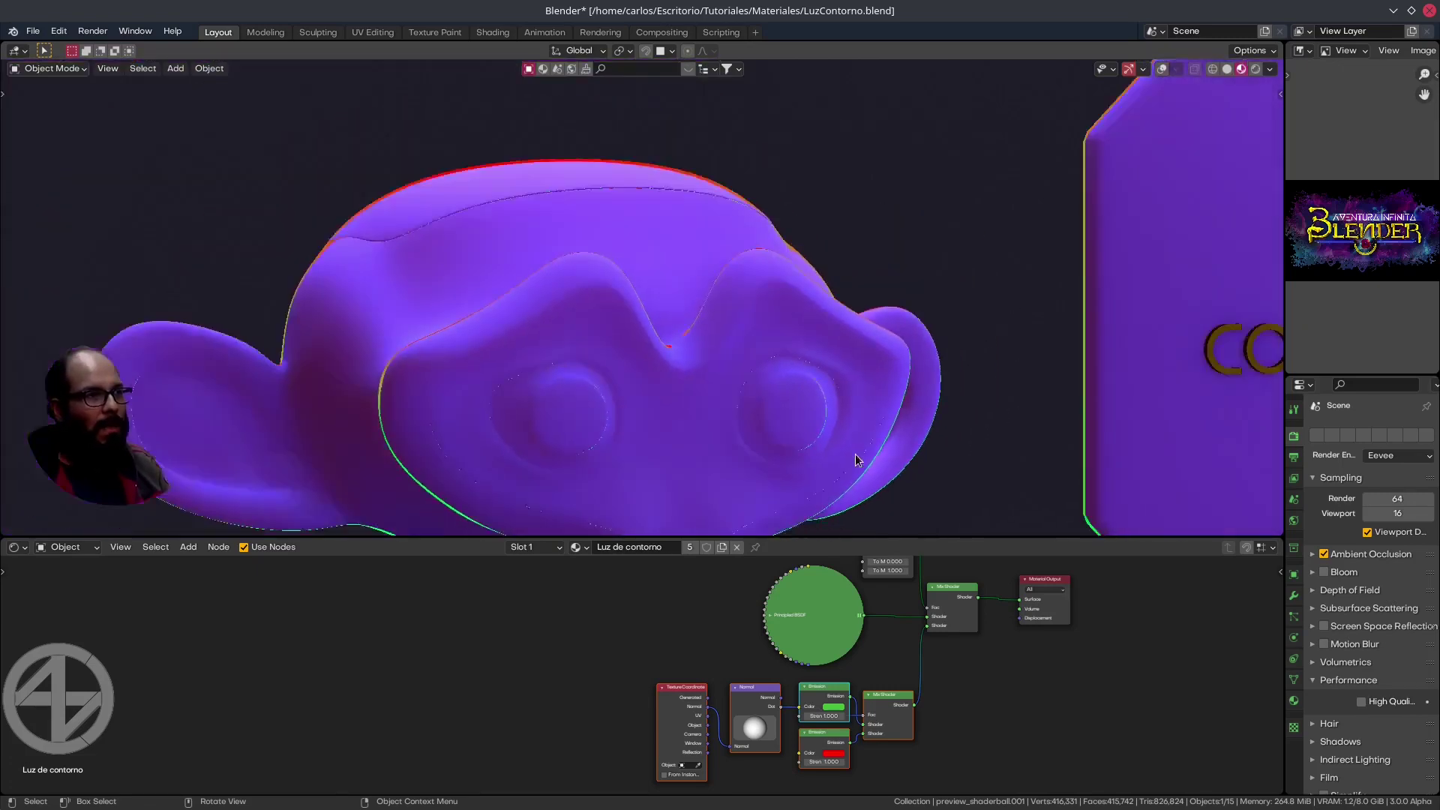
{"action": "scroll", "coordinate": [862, 291], "scroll_direction": "down", "scroll_amount": 2}
{"action": "scroll", "coordinate": [842, 312], "scroll_direction": "up", "scroll_amount": 2}
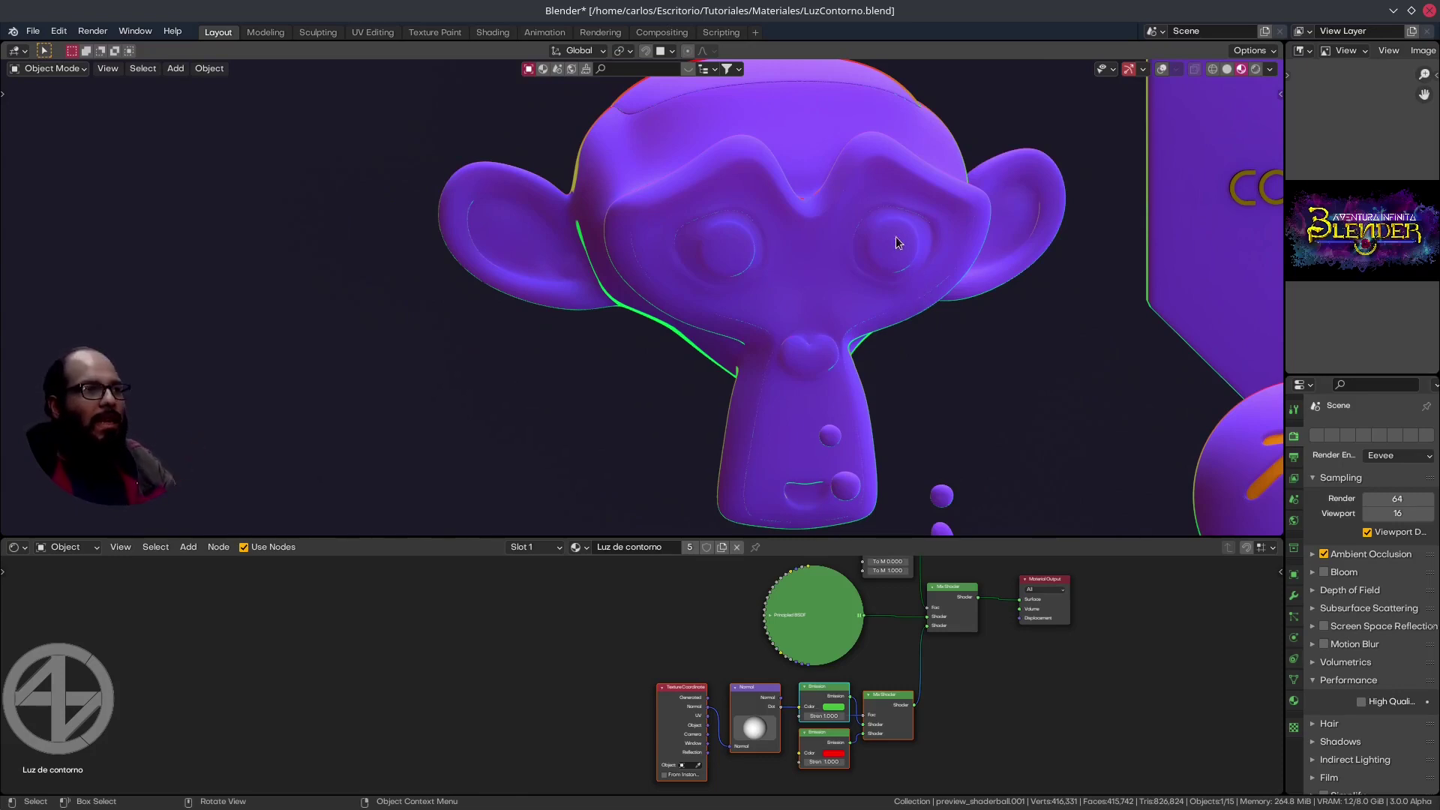
{"action": "scroll", "coordinate": [896, 236], "scroll_direction": "up", "scroll_amount": 2}
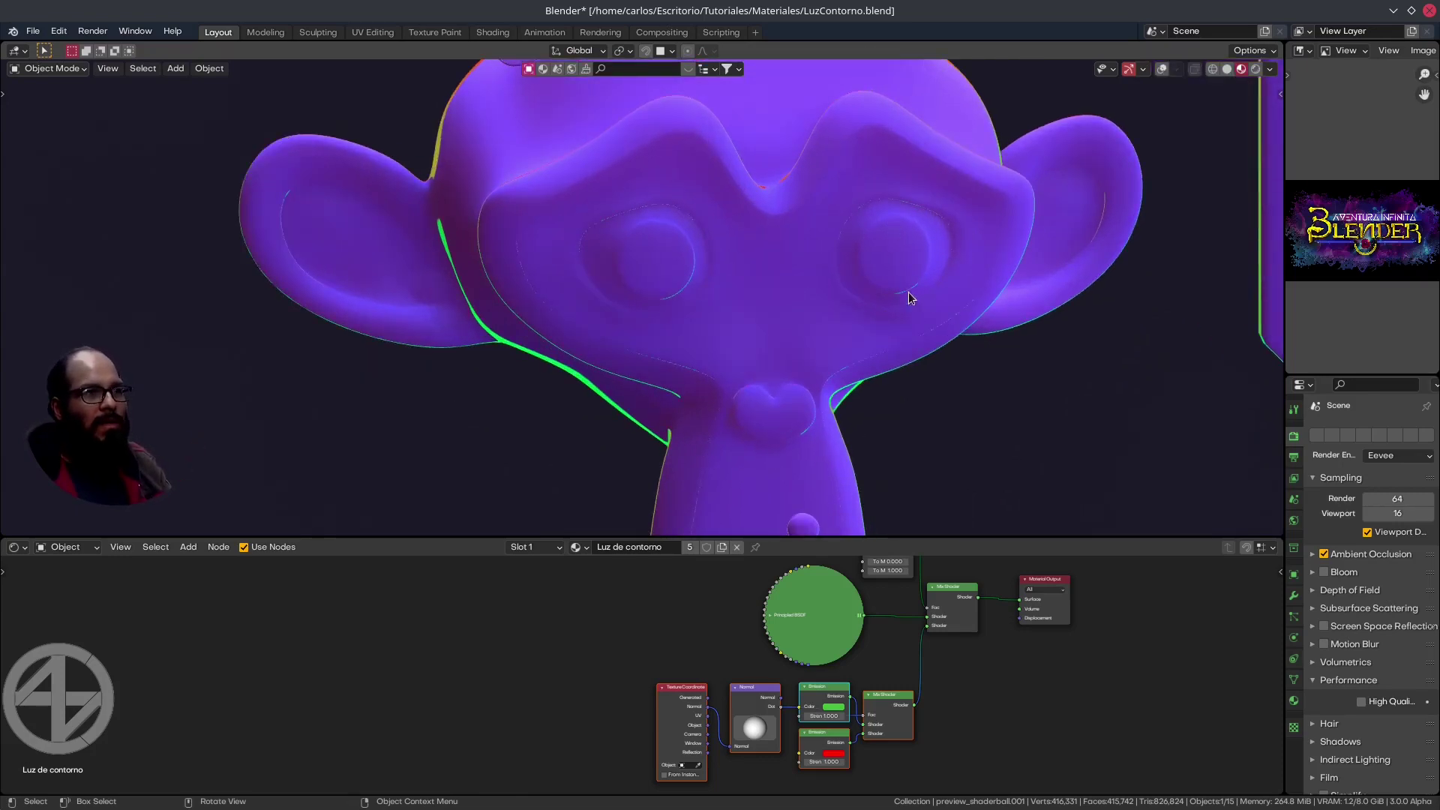
{"action": "scroll", "coordinate": [909, 298], "scroll_direction": "down", "scroll_amount": 3}
{"action": "scroll", "coordinate": [750, 329], "scroll_direction": "down", "scroll_amount": 1}
{"action": "scroll", "coordinate": [750, 330], "scroll_direction": "down", "scroll_amount": 2}
{"action": "scroll", "coordinate": [823, 346], "scroll_direction": "up", "scroll_amount": 1}
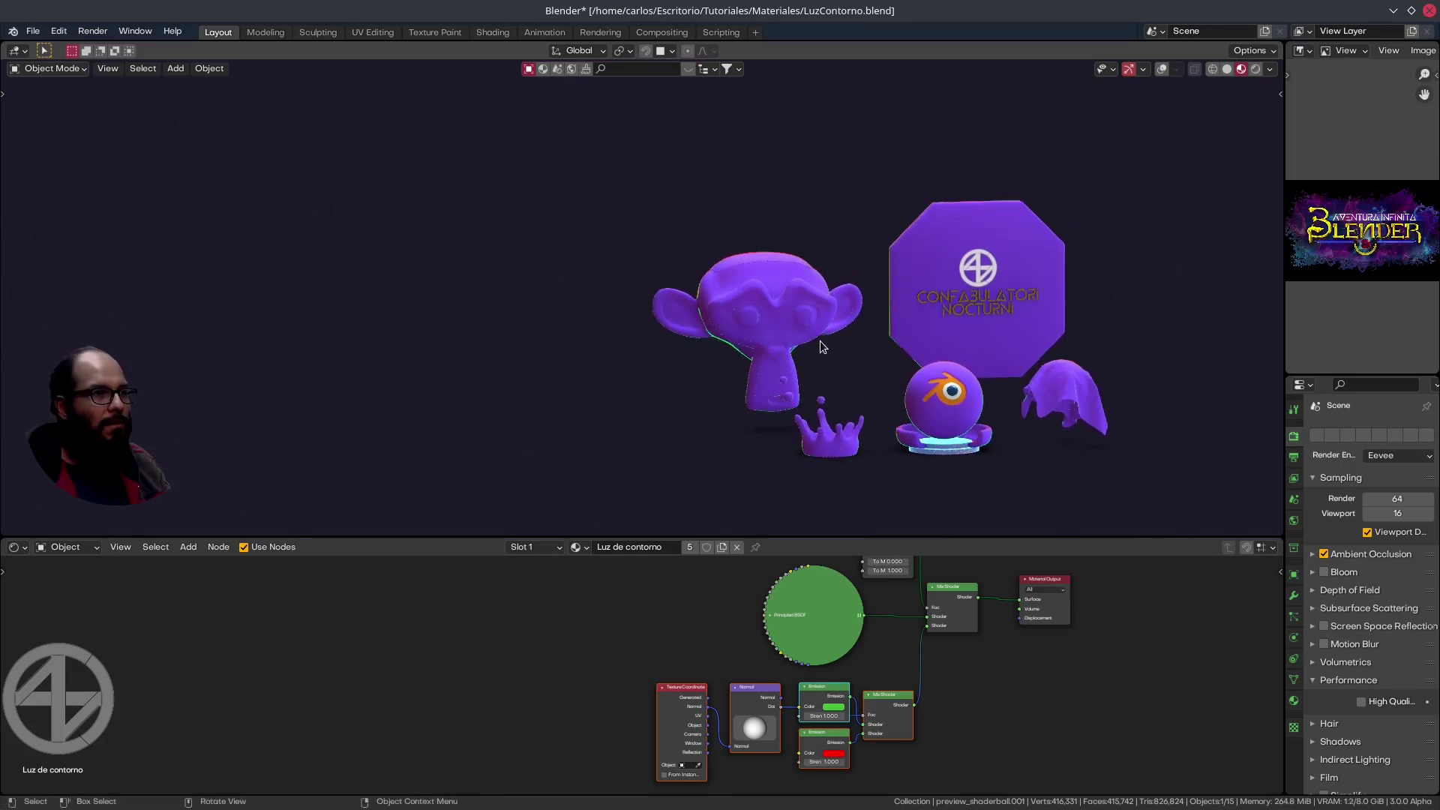
{"action": "mouse_move", "coordinate": [823, 346]}
{"action": "middle_mouse_down"}
{"action": "mouse_move", "coordinate": [861, 247]}
{"action": "mouse_move", "coordinate": [900, 285]}
{"action": "middle_mouse_up"}
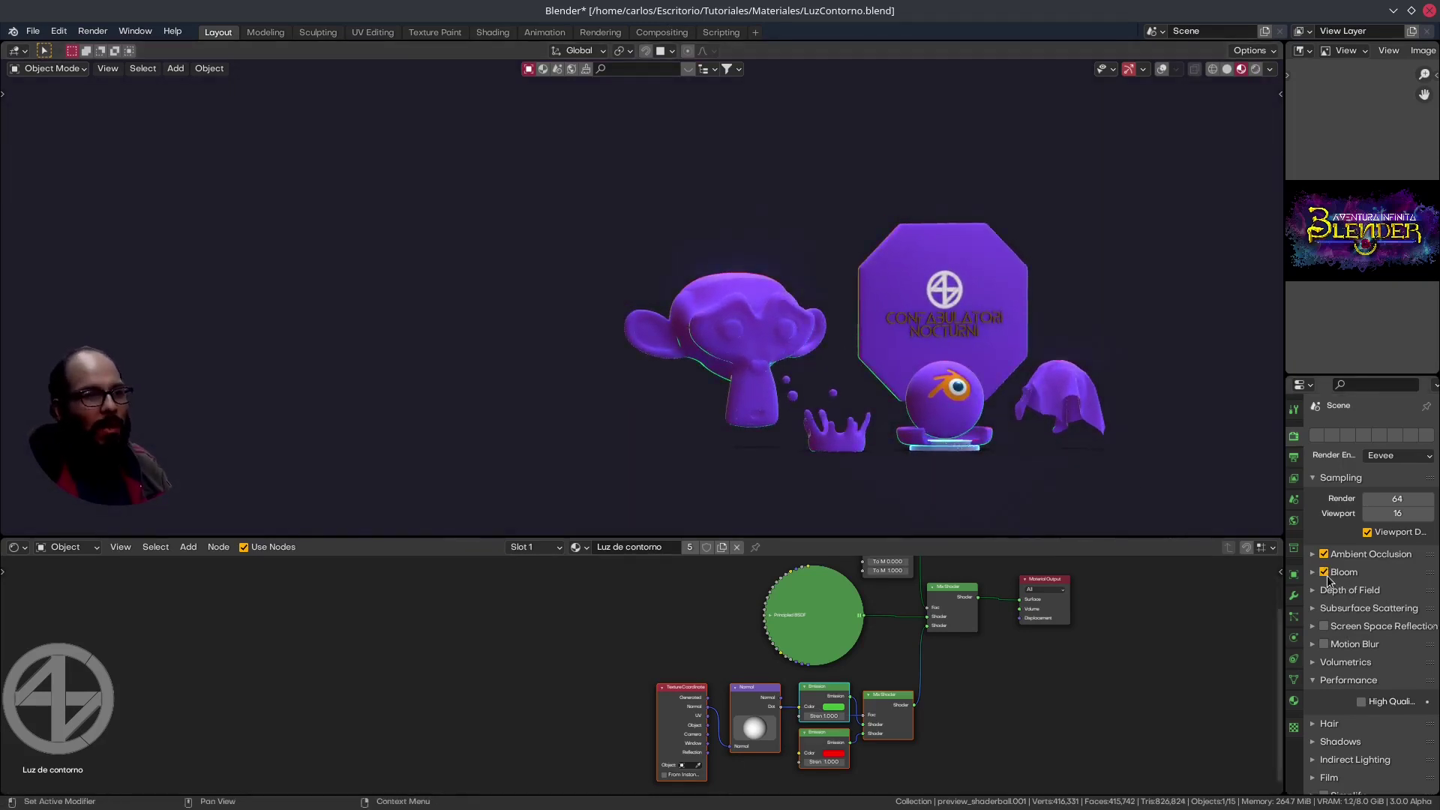
Raise the green emission strength to 7.5 and the red emission strength to 6.7
{"action": "scroll", "coordinate": [711, 303], "scroll_direction": "up", "scroll_amount": 3}
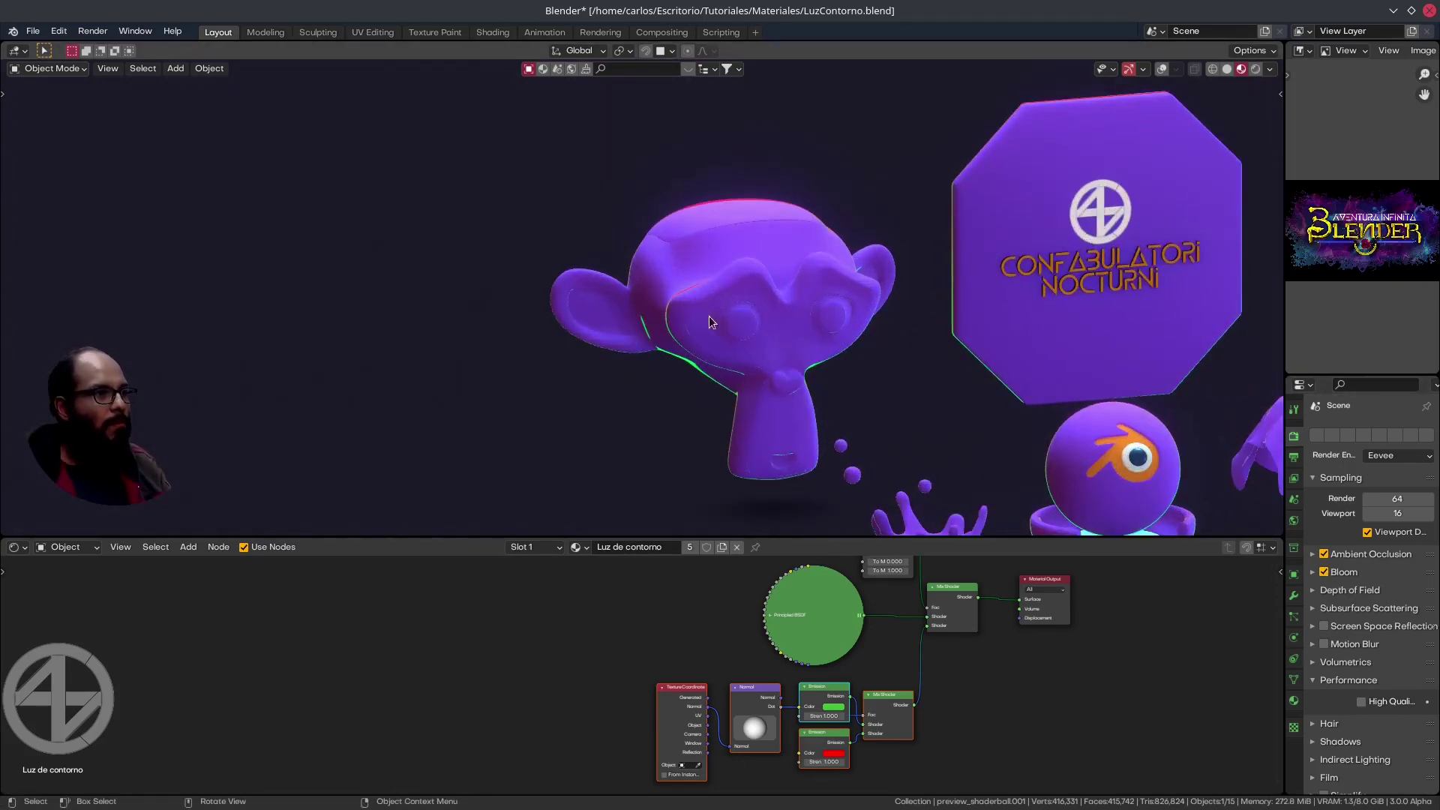
{"action": "scroll", "coordinate": [833, 660], "scroll_direction": "up", "scroll_amount": 2}
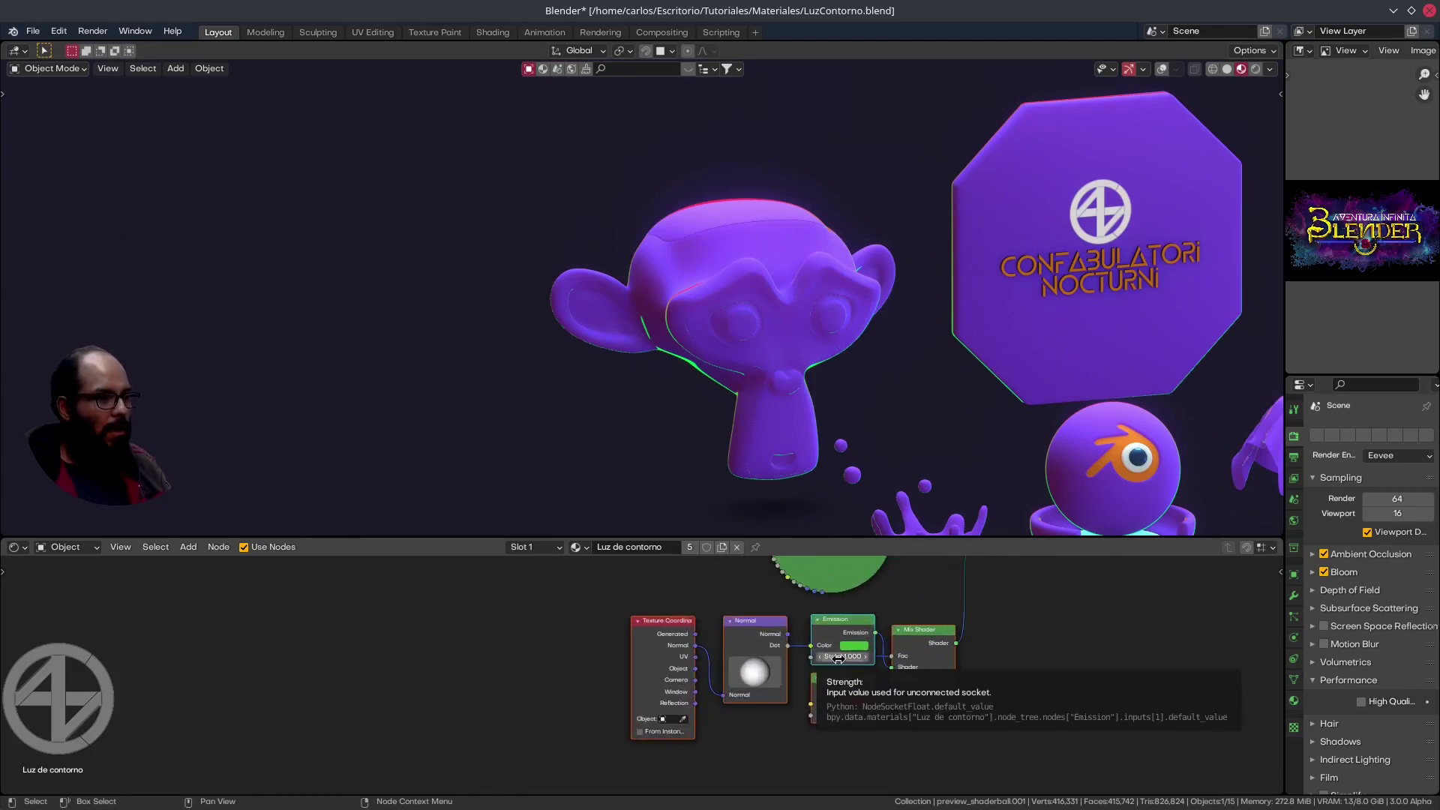
{"action": "left_click_drag", "start_coordinate": [838, 658], "coordinate": [868, 658]}
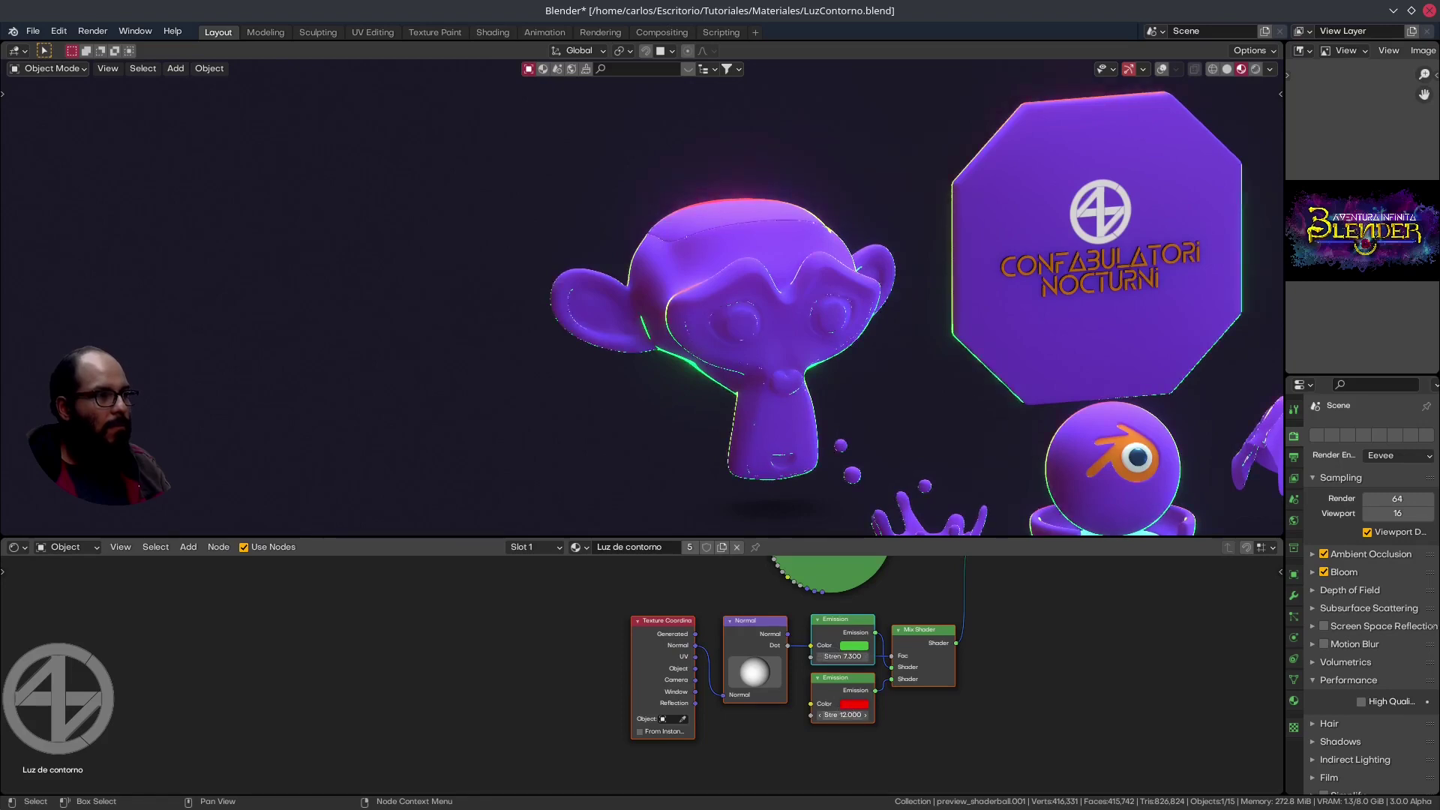
{"action": "scroll", "coordinate": [825, 315], "scroll_direction": "down", "scroll_amount": 4}
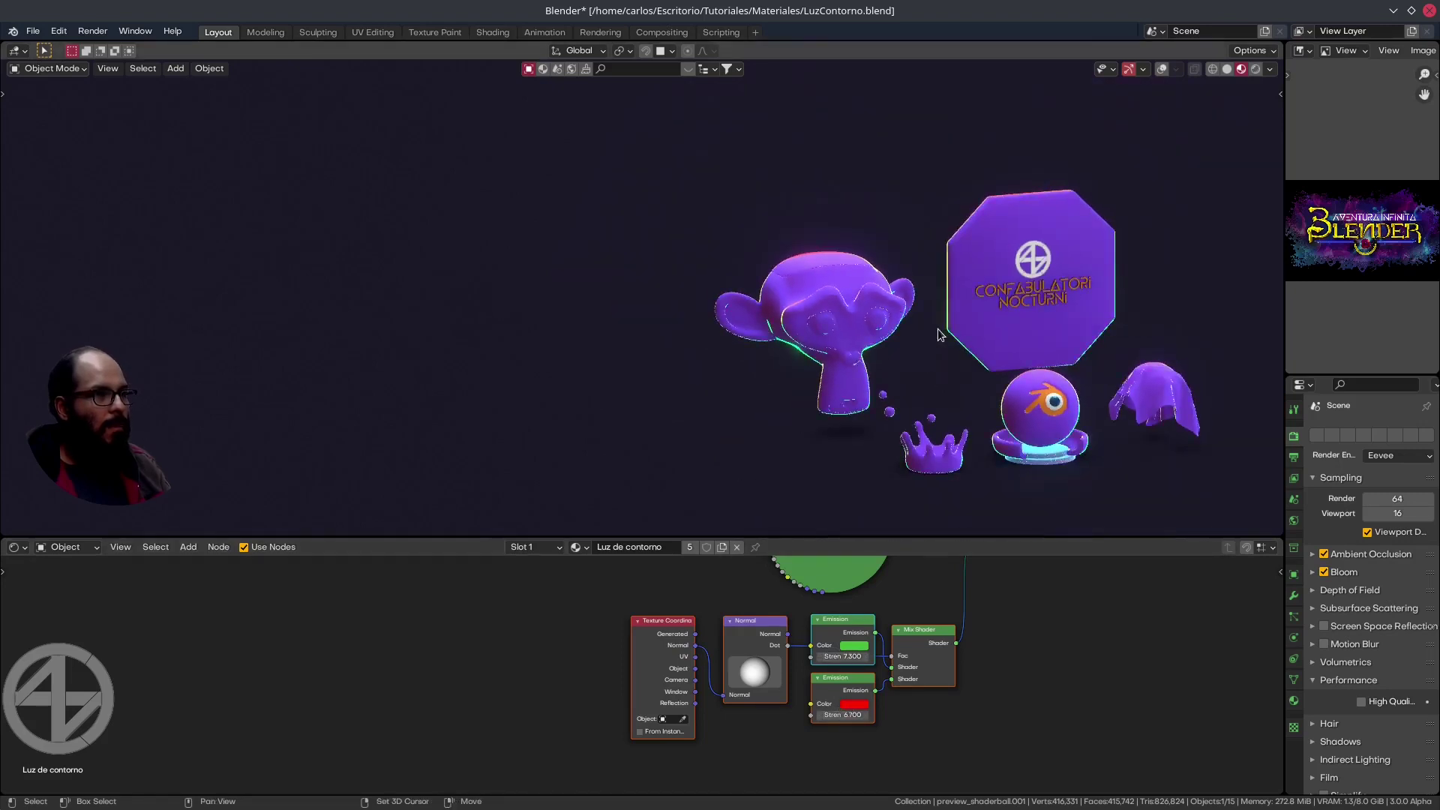
{"action": "scroll", "coordinate": [716, 257], "scroll_direction": "up", "scroll_amount": 3}
{"action": "scroll", "coordinate": [717, 290], "scroll_direction": "down", "scroll_amount": 1}
Orbit the viewport to inspect the brighter rim glow, then pan the node tree for room
{"action": "mouse_move", "coordinate": [718, 290]}
{"action": "middle_mouse_down"}
{"action": "mouse_move", "coordinate": [739, 309]}
{"action": "mouse_move", "coordinate": [690, 315]}
{"action": "mouse_move", "coordinate": [868, 337]}
{"action": "middle_mouse_up"}
{"action": "scroll", "coordinate": [795, 339], "scroll_direction": "up", "scroll_amount": 2}
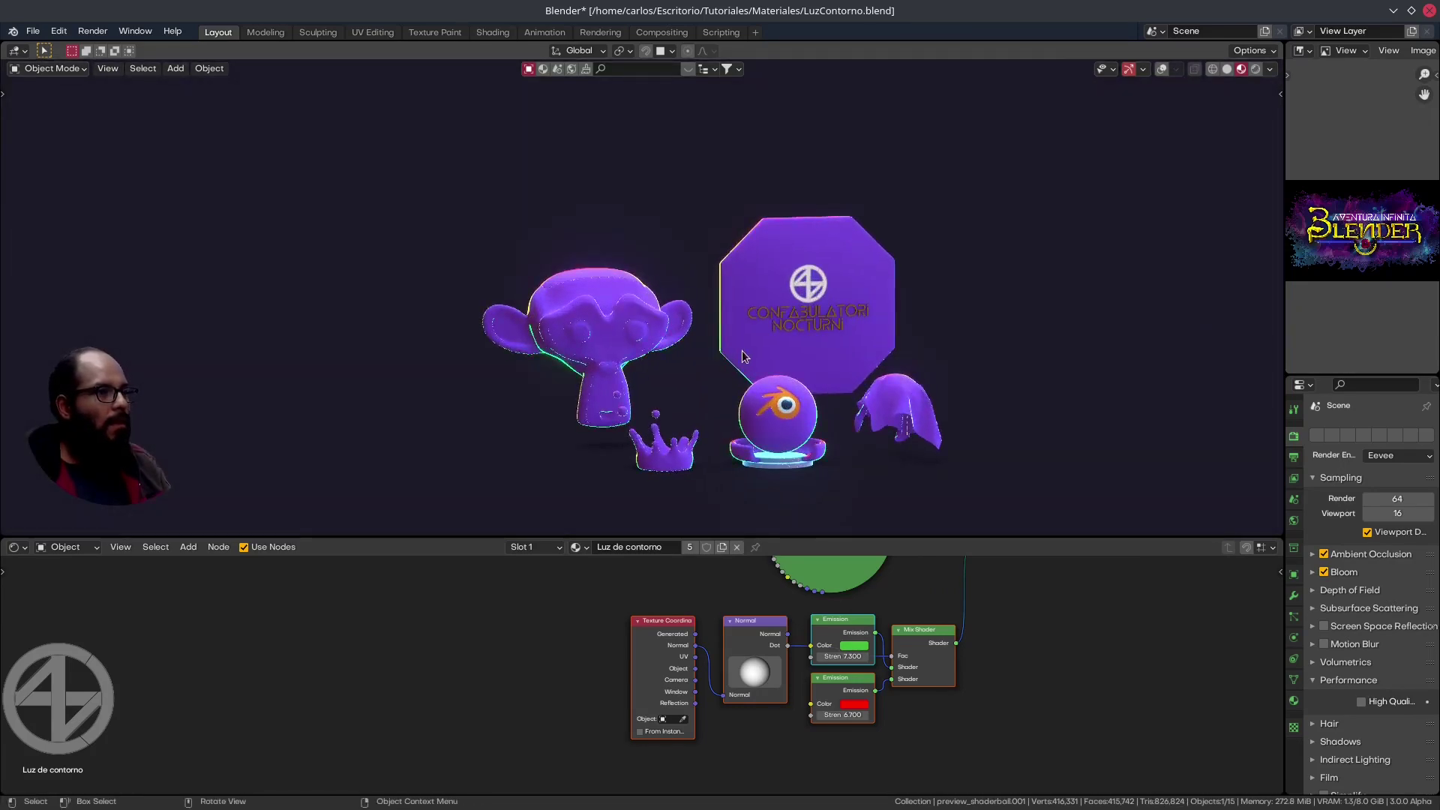
{"action": "middle_click_drag", "start_coordinate": [744, 356], "coordinate": [759, 345]}
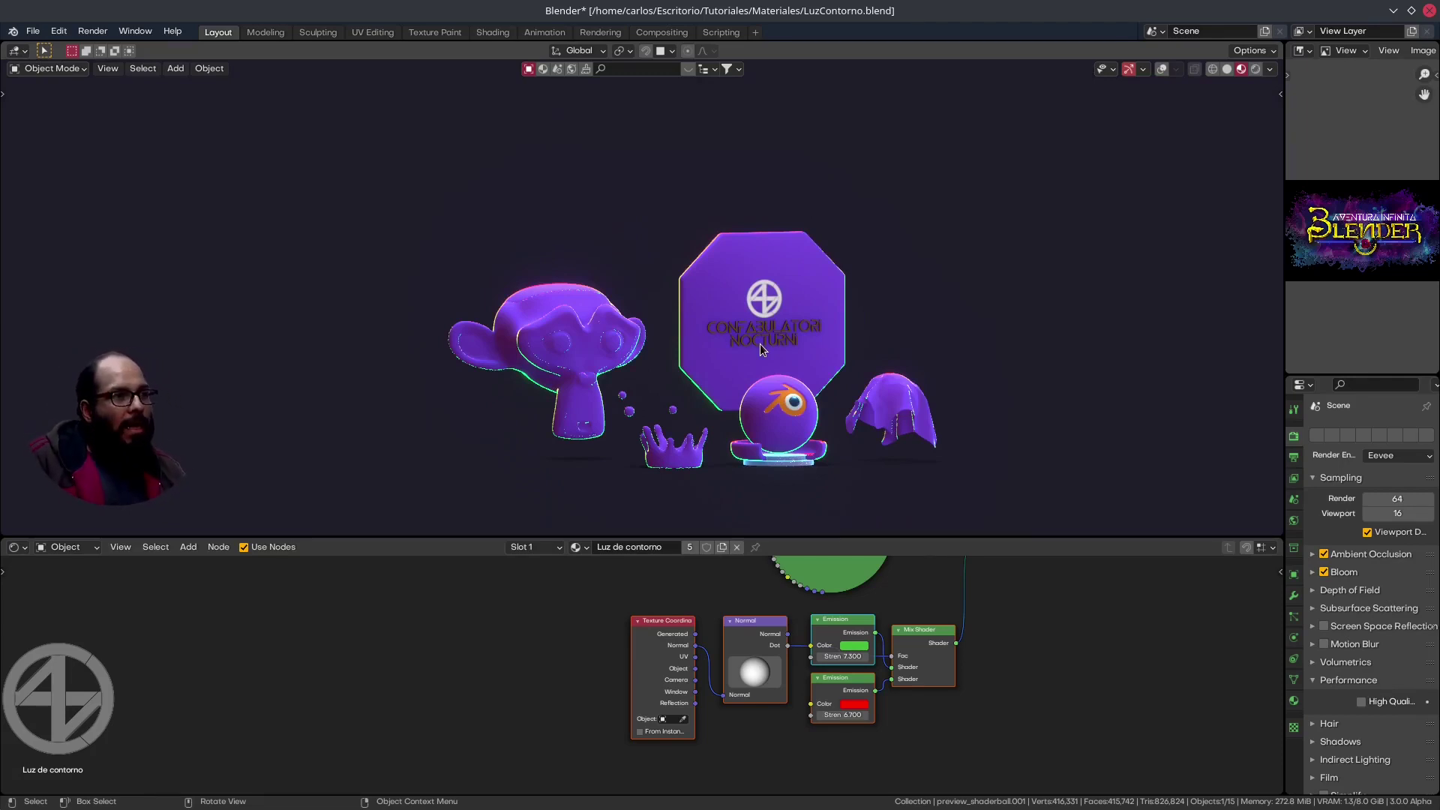
{"action": "middle_click_drag", "start_coordinate": [644, 635], "coordinate": [881, 667]}
{"action": "left_click_drag", "start_coordinate": [881, 668], "coordinate": [745, 668]}
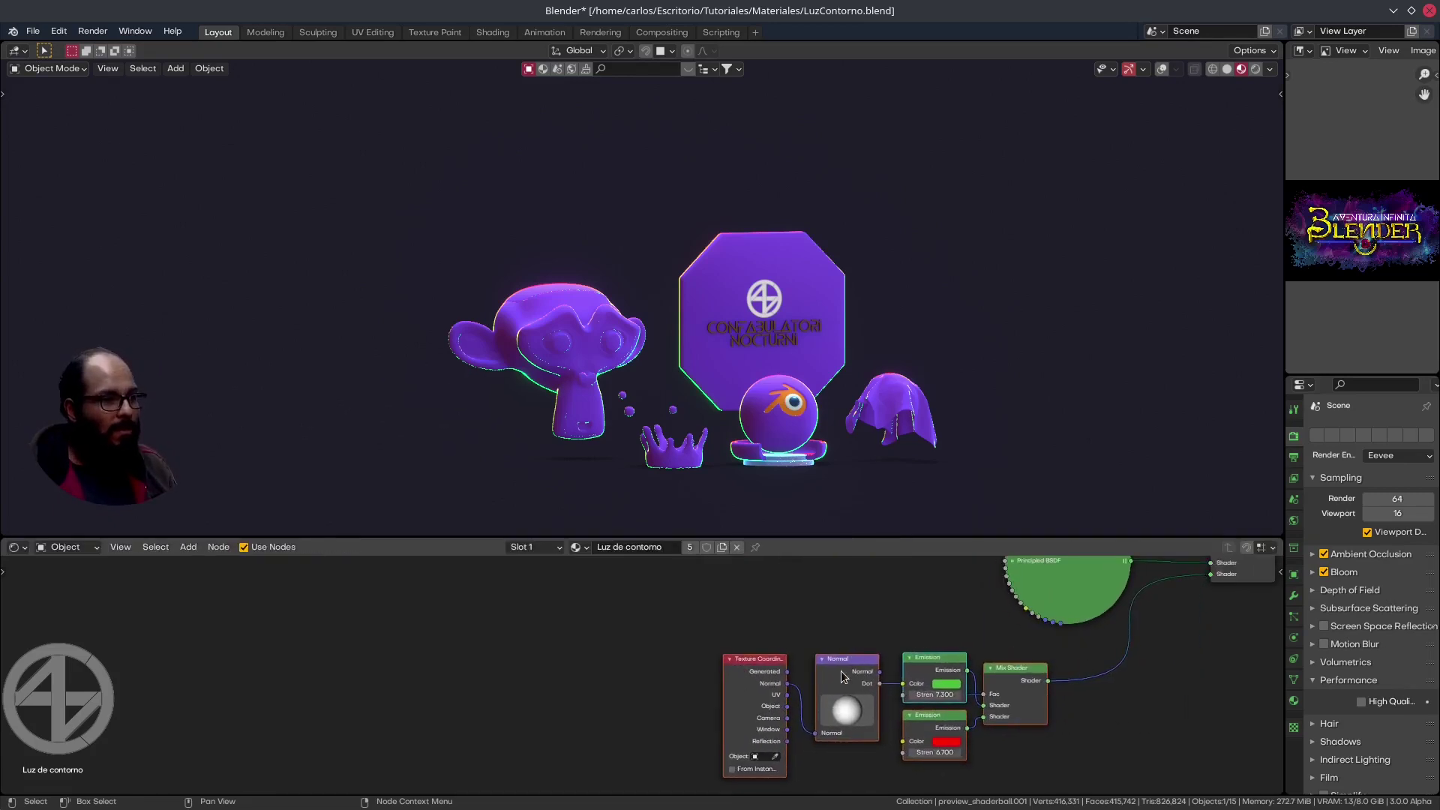
{"action": "scroll", "coordinate": [928, 680], "scroll_direction": "up", "scroll_amount": 1}
{"action": "middle_click_drag", "start_coordinate": [928, 680], "coordinate": [963, 722]}
{"action": "key", "text": "shift+a"}
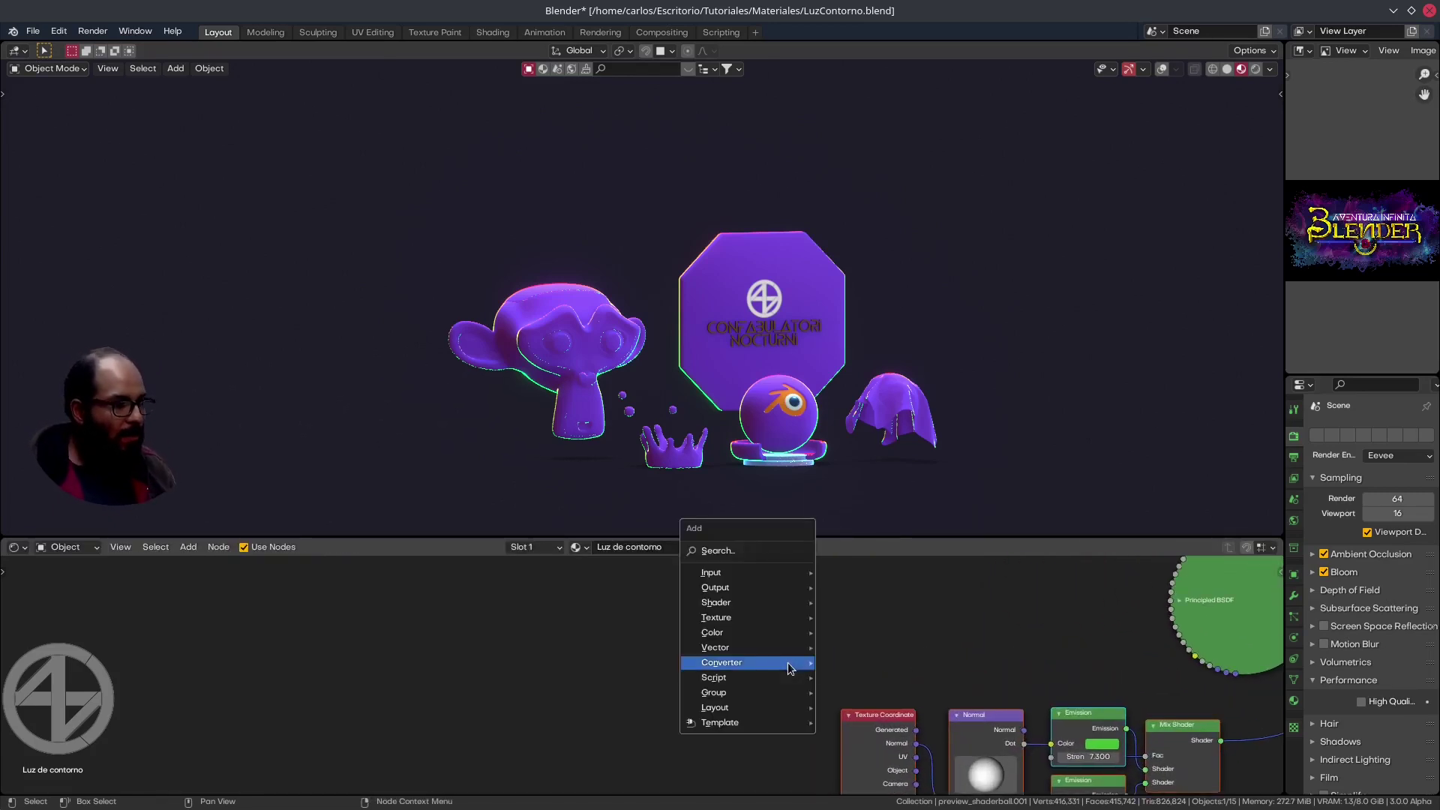
{"action": "mouse_move", "coordinate": [717, 618]}
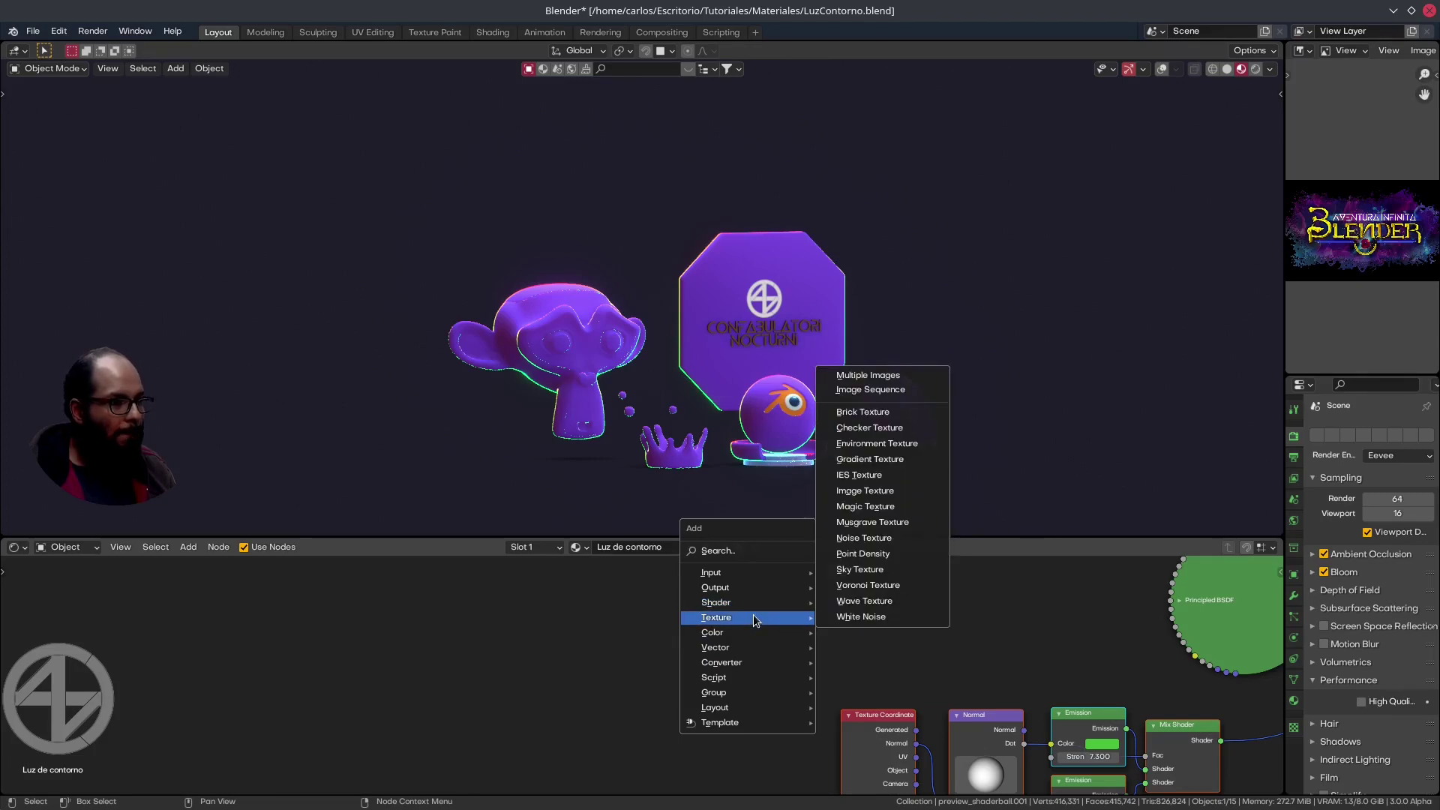
Add a Noise Texture node and a colour Mix node to the shader graph
{"action": "left_click", "coordinate": [866, 539]}
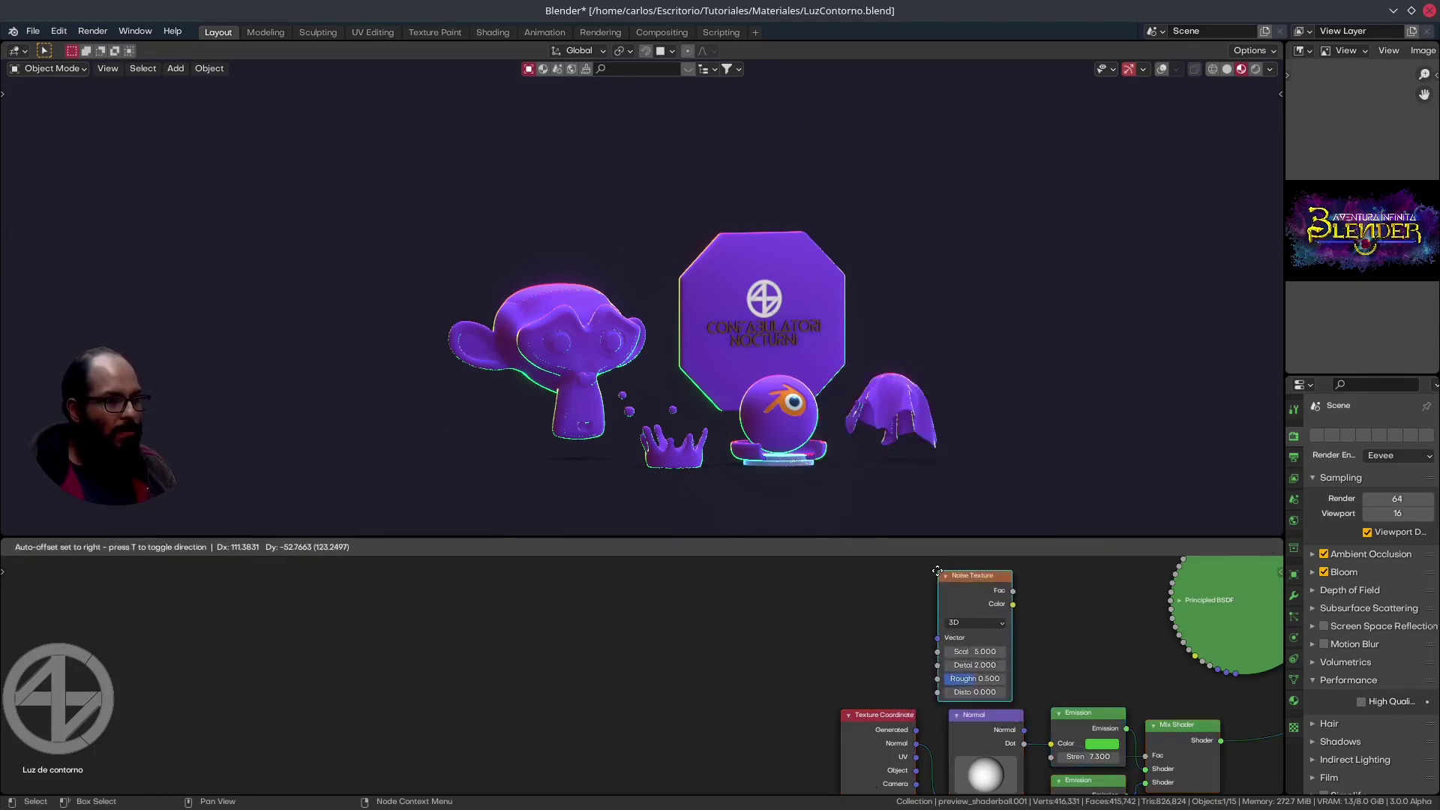
{"action": "left_click", "coordinate": [938, 571]}
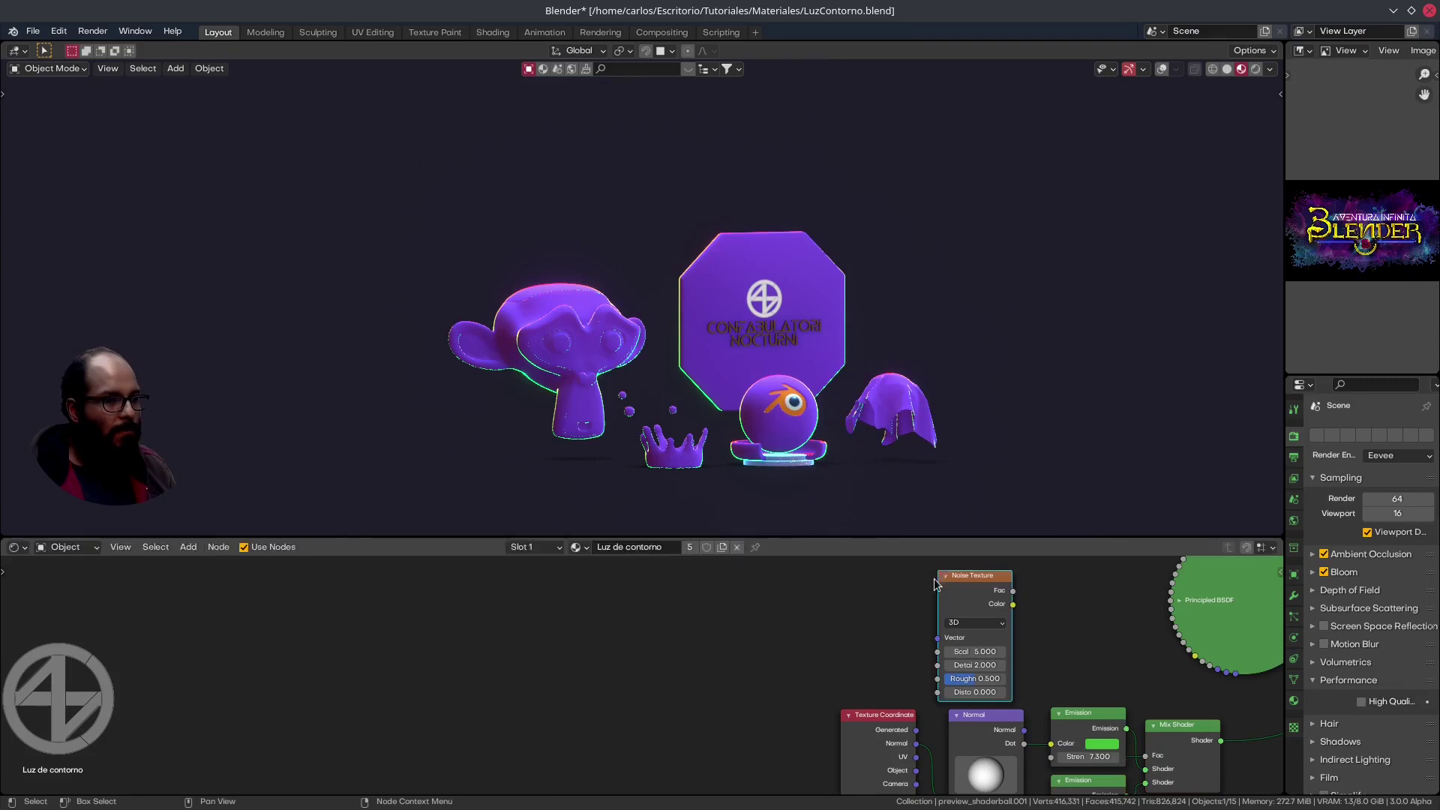
{"action": "scroll", "coordinate": [1034, 675], "scroll_direction": "down", "scroll_amount": 2}
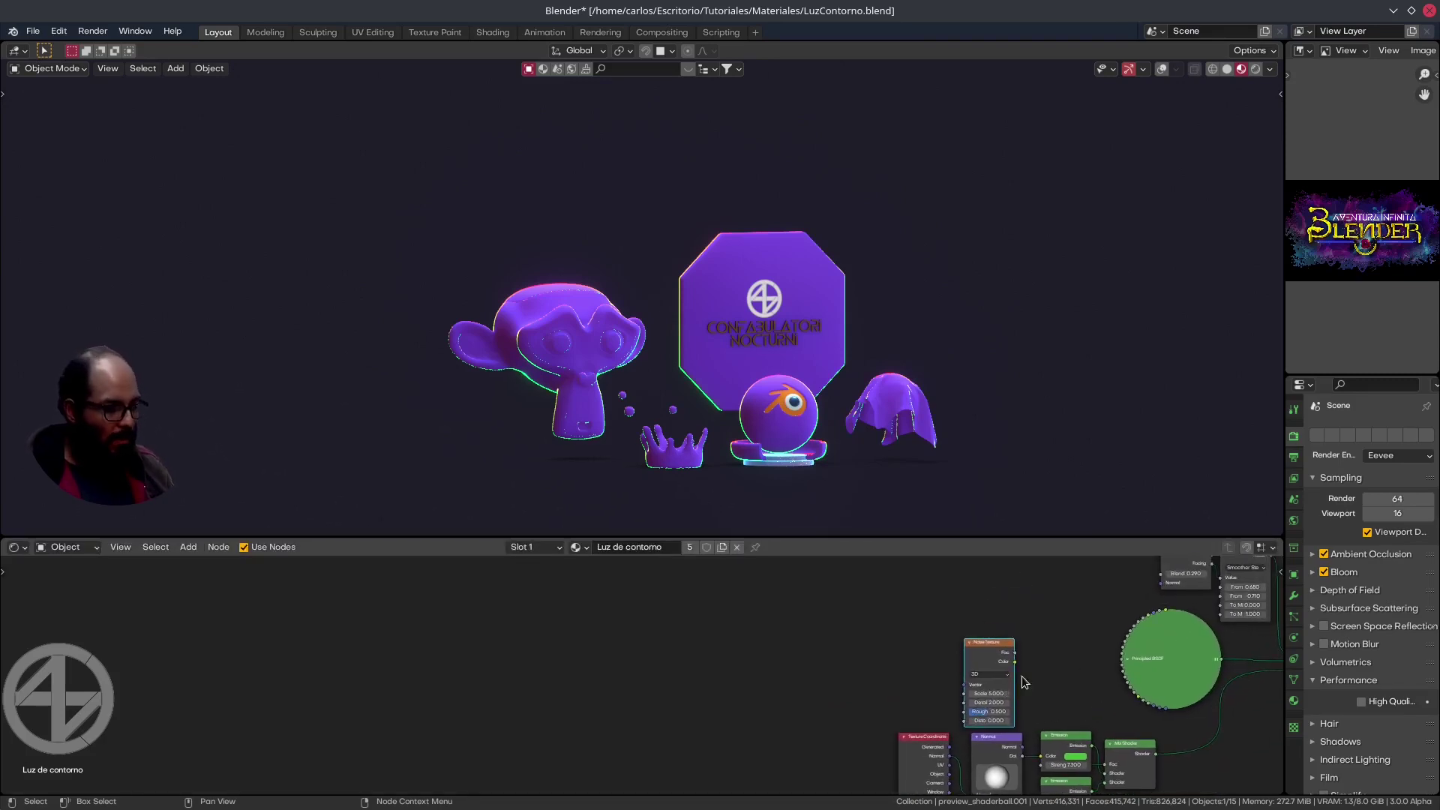
{"action": "key", "text": "shift+a"}
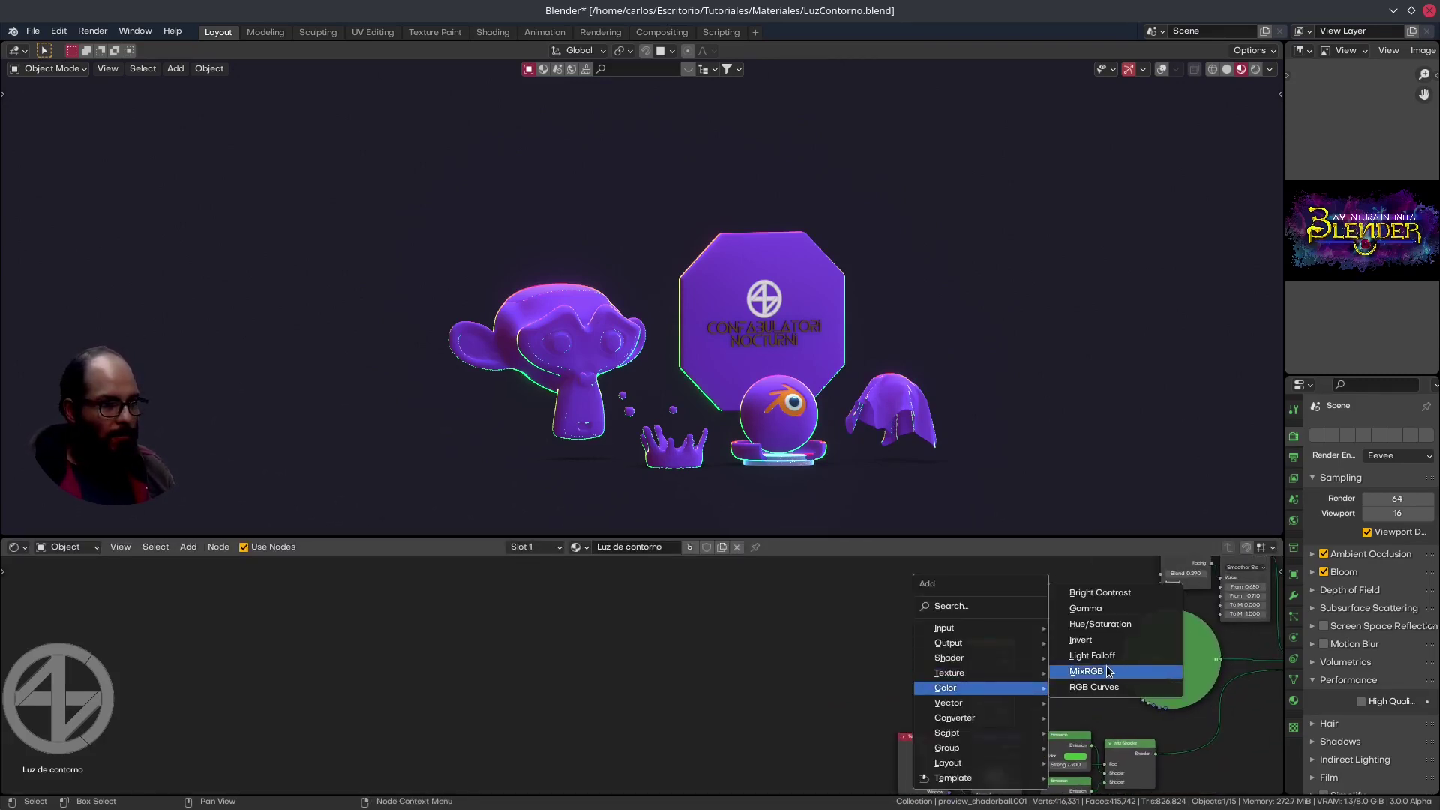
{"action": "left_click", "coordinate": [1108, 671]}
{"action": "left_click", "coordinate": [1050, 674]}
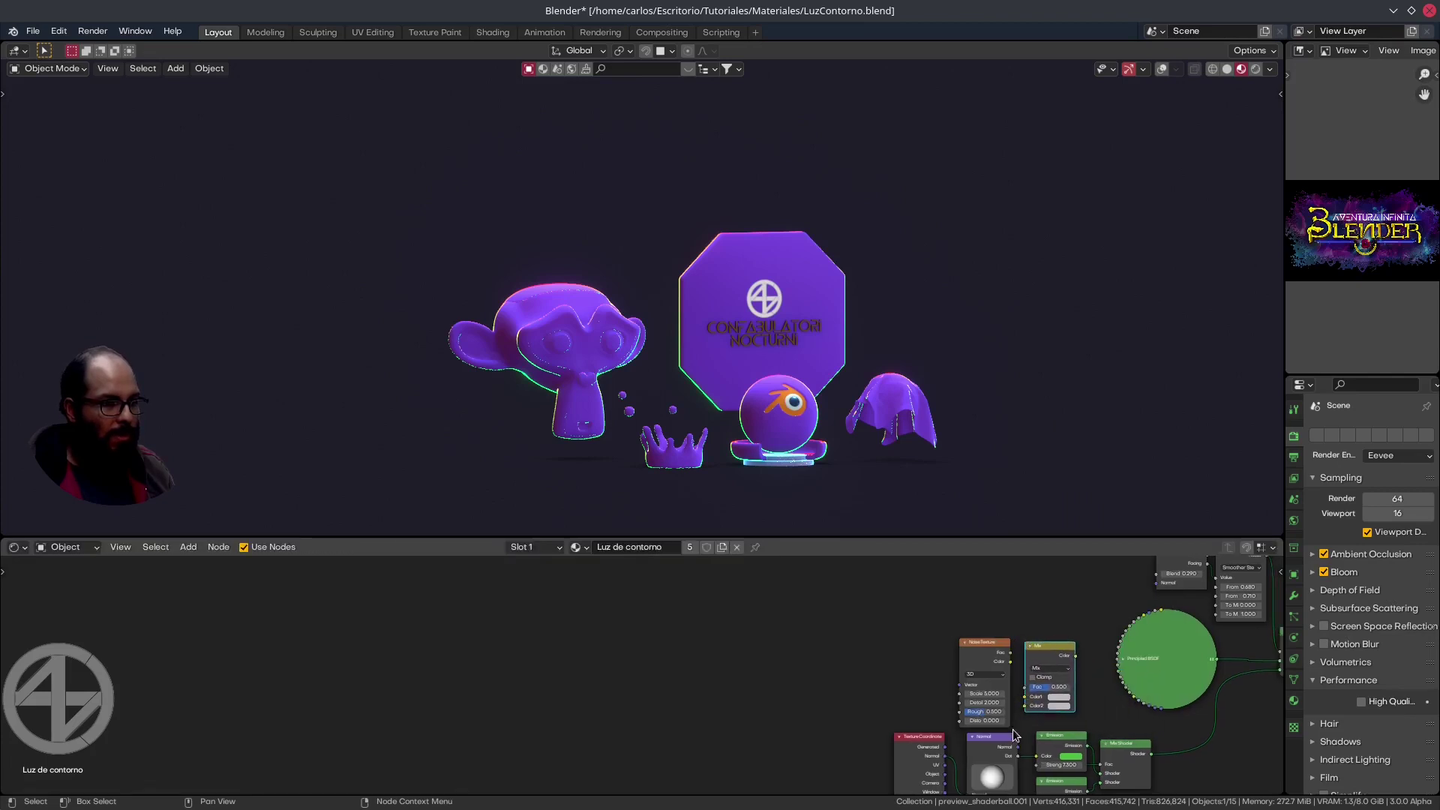
Wire the noise into the Mix node set to Multiply at Fac 1, feeding Base Color
{"action": "scroll", "coordinate": [1014, 735], "scroll_direction": "up", "scroll_amount": 2}
{"action": "left_click_drag", "start_coordinate": [1019, 766], "coordinate": [1031, 684]}
{"action": "left_click_drag", "start_coordinate": [1009, 624], "coordinate": [1031, 689]}
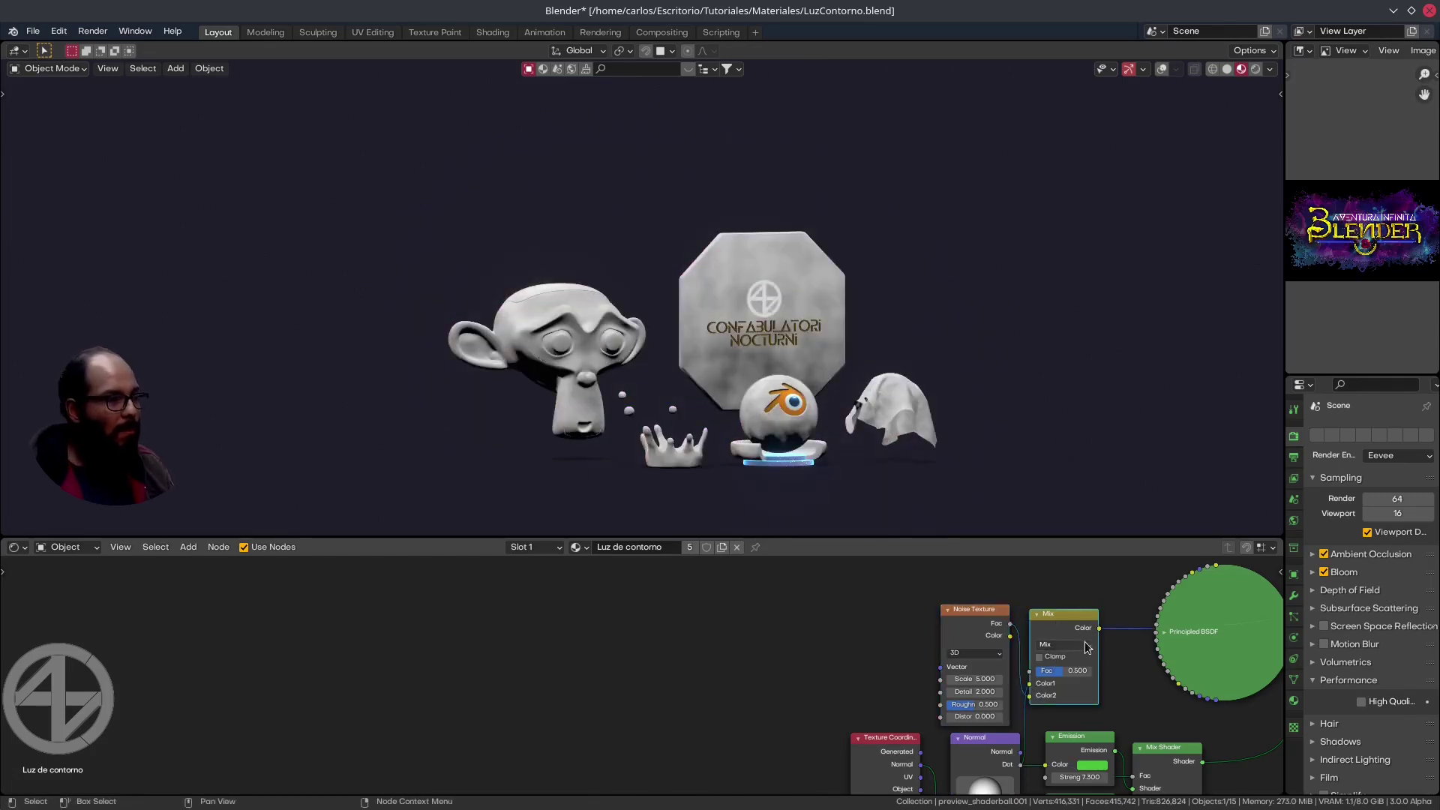
{"action": "middle_click_drag", "start_coordinate": [1076, 642], "coordinate": [1028, 637]}
{"action": "scroll", "coordinate": [672, 396], "scroll_direction": "up", "scroll_amount": 1}
{"action": "scroll", "coordinate": [672, 390], "scroll_direction": "up", "scroll_amount": 1}
{"action": "scroll", "coordinate": [648, 372], "scroll_direction": "up", "scroll_amount": 1}
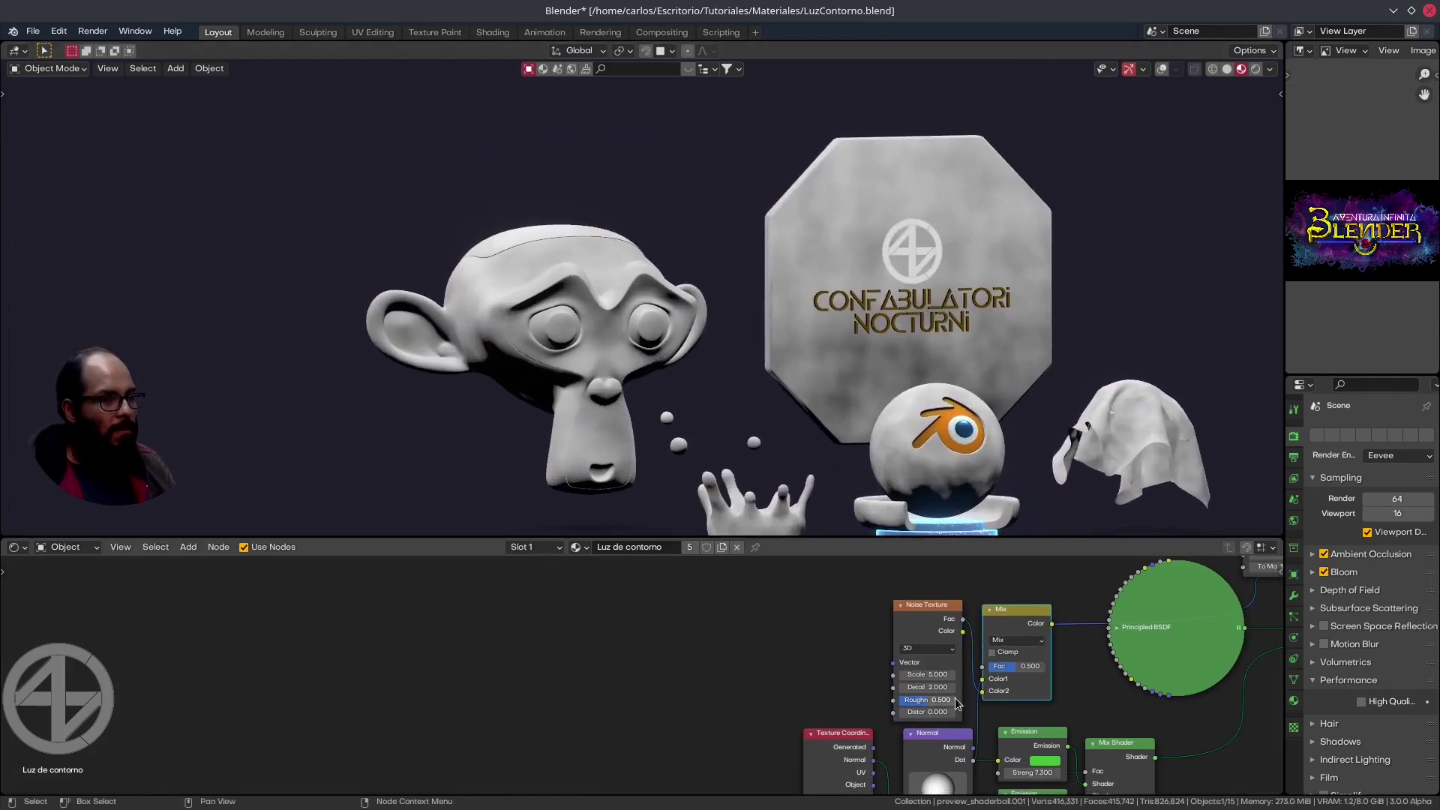
{"action": "left_click", "coordinate": [1020, 644]}
{"action": "left_click", "coordinate": [1017, 604]}
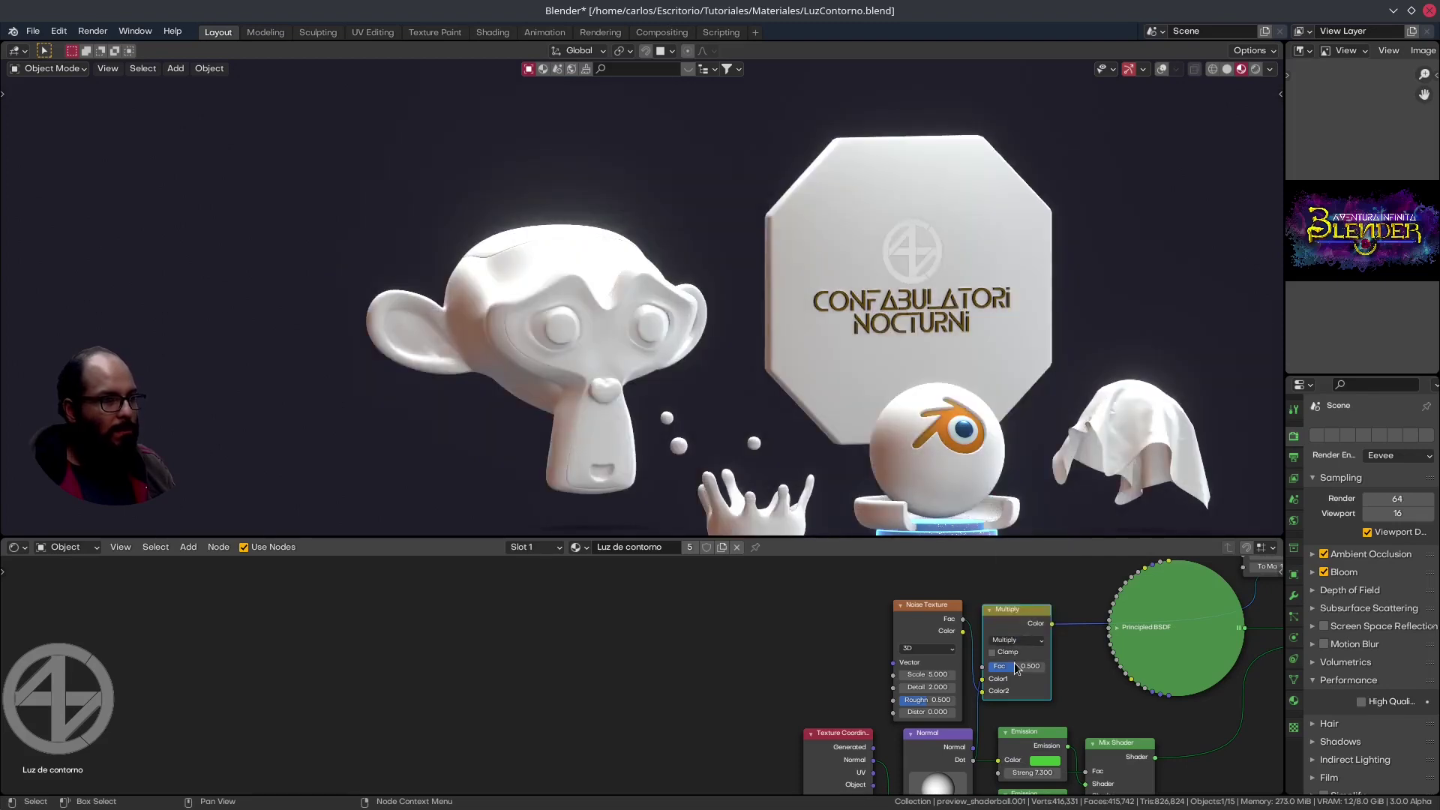
{"action": "mouse_move", "coordinate": [1017, 670]}
{"action": "left_mouse_down"}
{"action": "mouse_move", "coordinate": [1048, 671]}
{"action": "mouse_move", "coordinate": [985, 694]}
{"action": "left_mouse_up"}
Set the Noise Texture scale to 107.6 for a finer grain
{"action": "scroll", "coordinate": [996, 690], "scroll_direction": "up", "scroll_amount": 1}
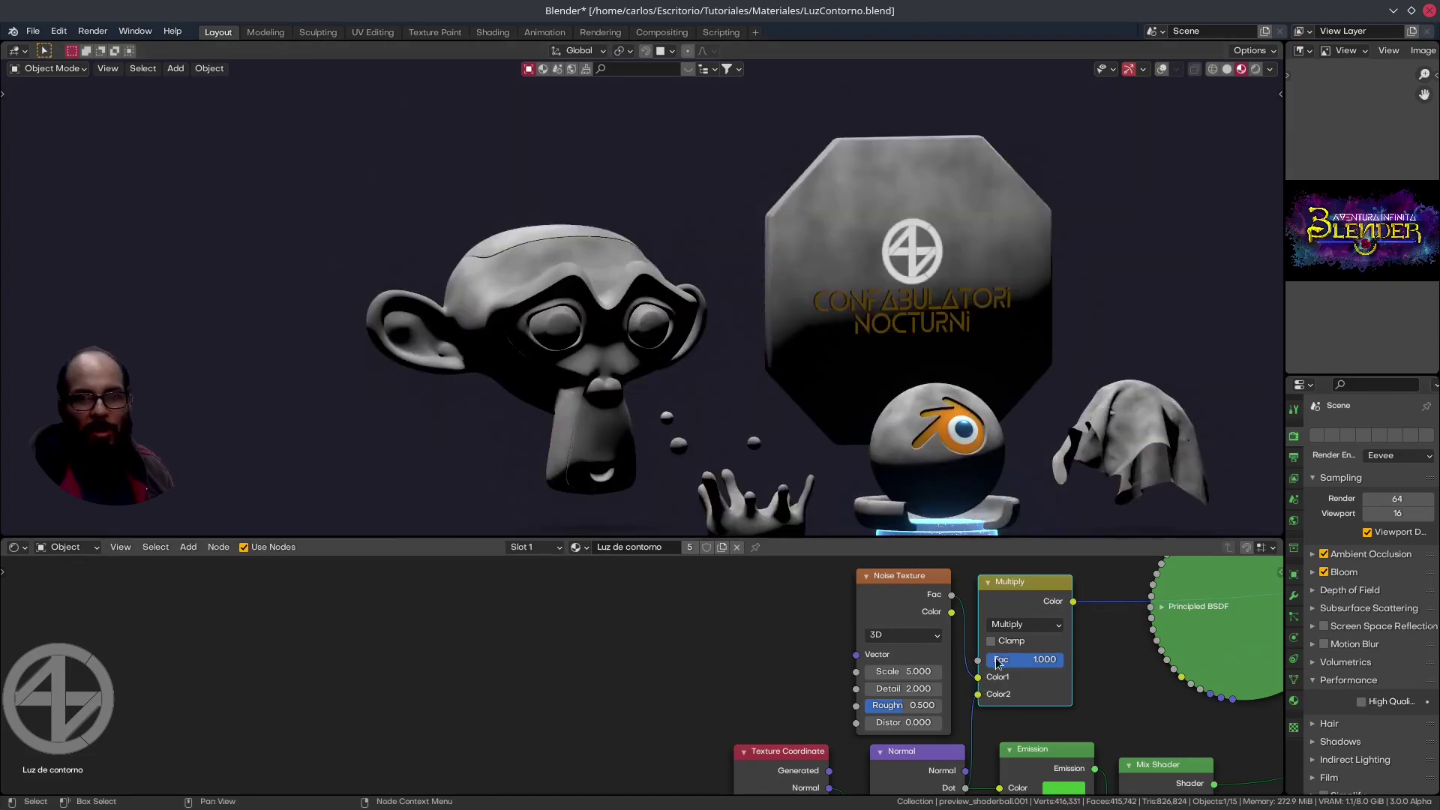
{"action": "scroll", "coordinate": [503, 222], "scroll_direction": "up", "scroll_amount": 1}
{"action": "scroll", "coordinate": [573, 272], "scroll_direction": "up", "scroll_amount": 3}
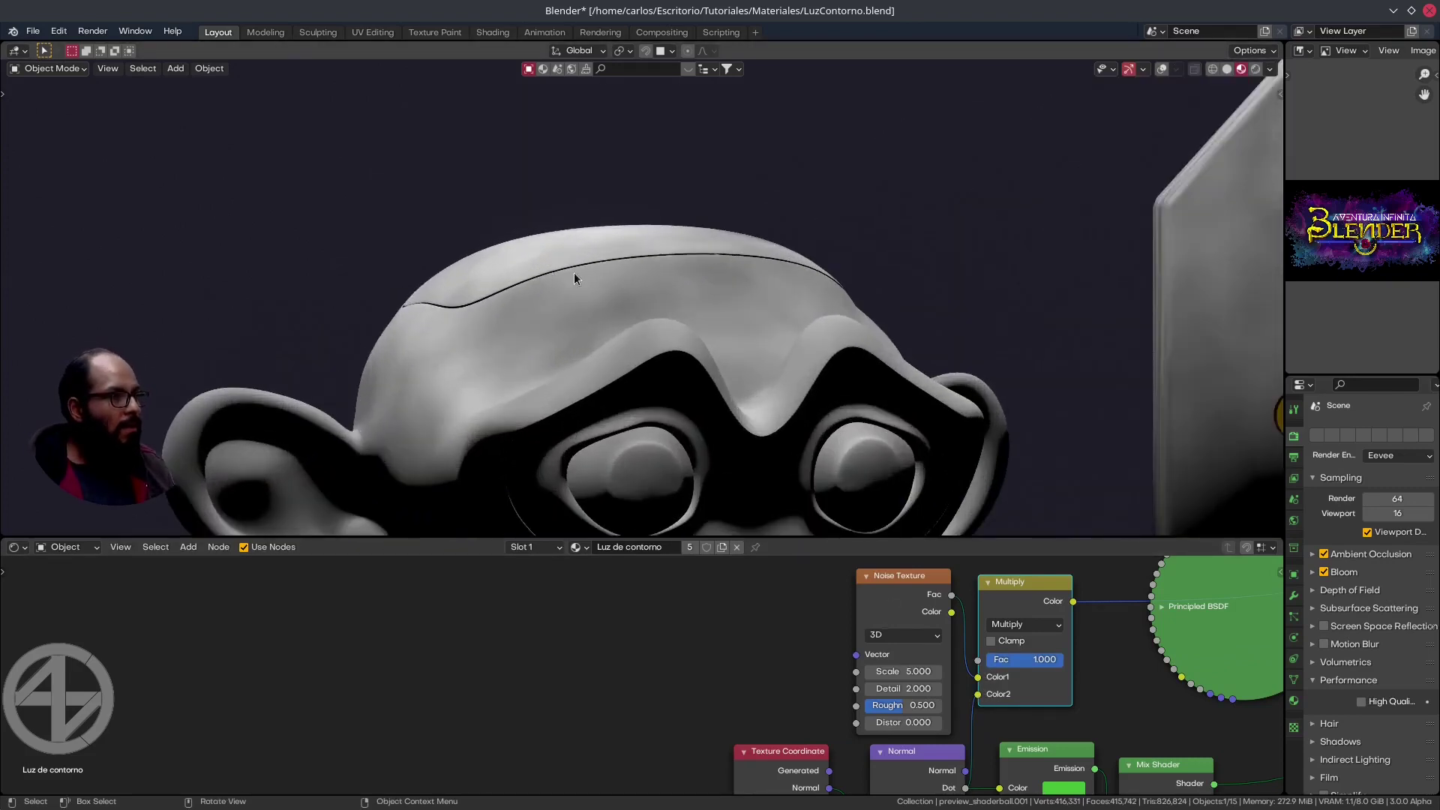
{"action": "scroll", "coordinate": [859, 634], "scroll_direction": "up", "scroll_amount": 1}
{"action": "scroll", "coordinate": [859, 634], "scroll_direction": "up", "scroll_amount": 1}
{"action": "left_click_drag", "start_coordinate": [923, 691], "coordinate": [975, 691]}
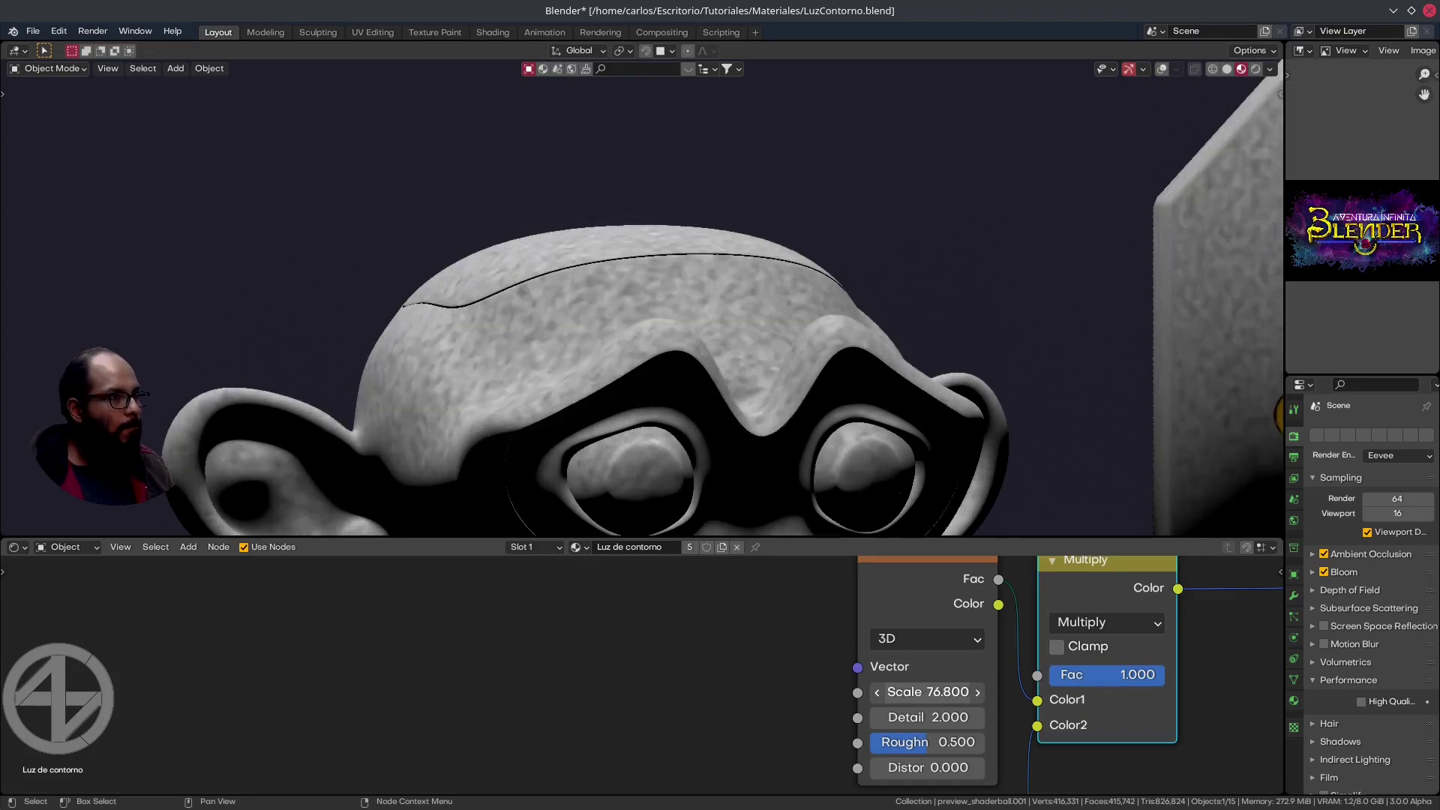
{"action": "scroll", "coordinate": [704, 456], "scroll_direction": "down", "scroll_amount": 5}
{"action": "scroll", "coordinate": [703, 457], "scroll_direction": "down", "scroll_amount": 1}
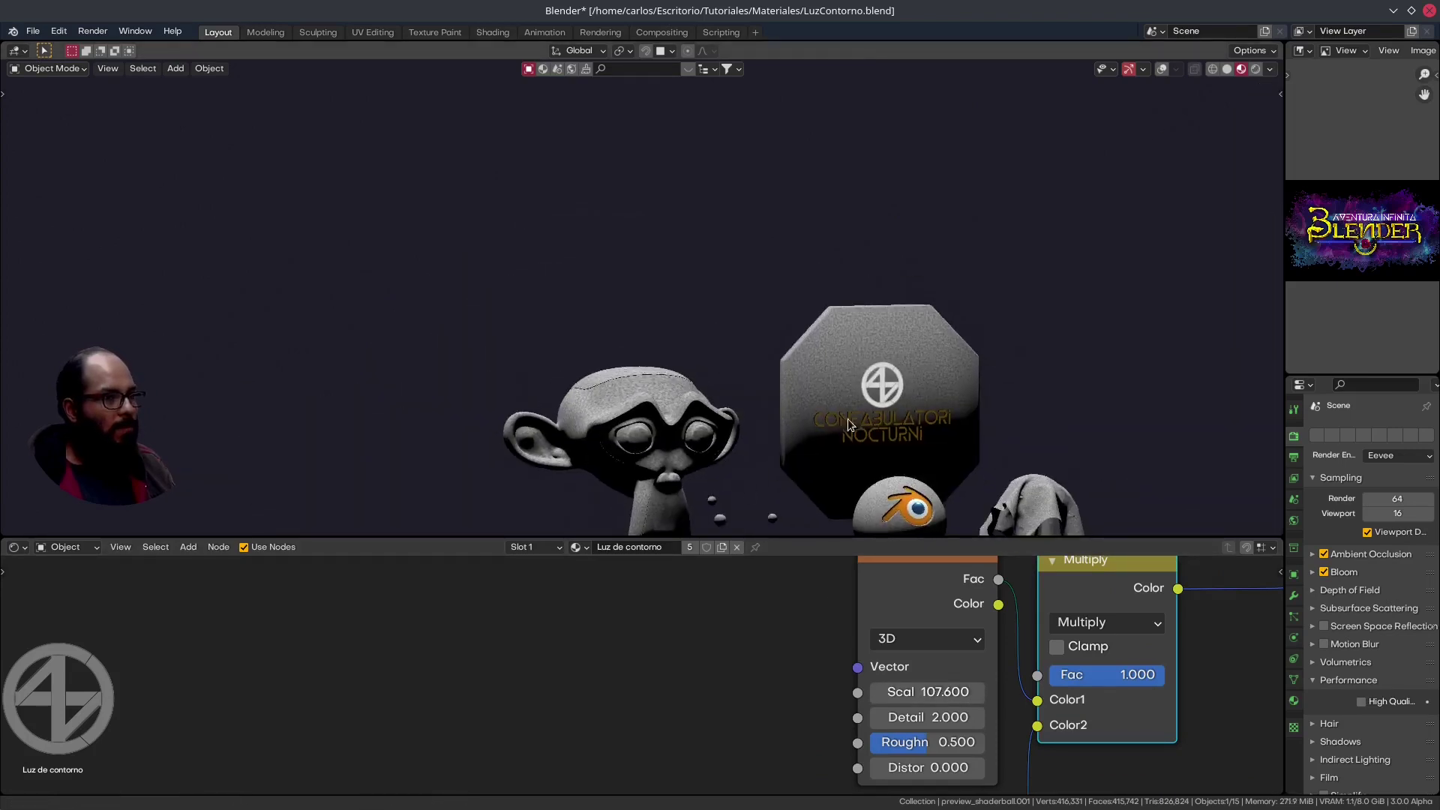
{"action": "scroll", "coordinate": [871, 567], "scroll_direction": "down", "scroll_amount": 1}
{"action": "scroll", "coordinate": [870, 567], "scroll_direction": "down", "scroll_amount": 2}
{"action": "scroll", "coordinate": [871, 567], "scroll_direction": "down", "scroll_amount": 2}
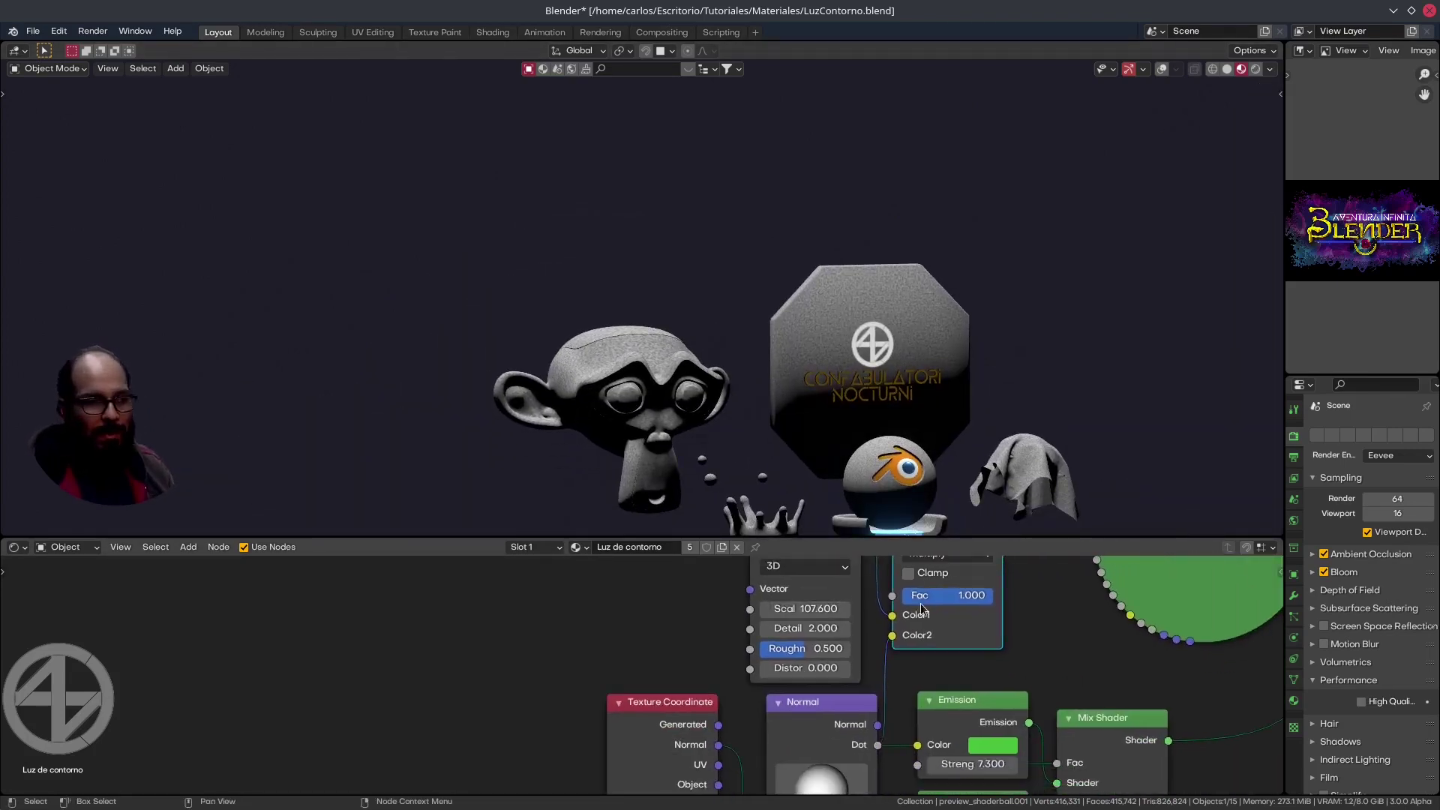
{"action": "mouse_move", "coordinate": [964, 606]}
{"action": "middle_mouse_down"}
{"action": "mouse_move", "coordinate": [925, 681]}
{"action": "mouse_move", "coordinate": [870, 615]}
{"action": "middle_mouse_up"}
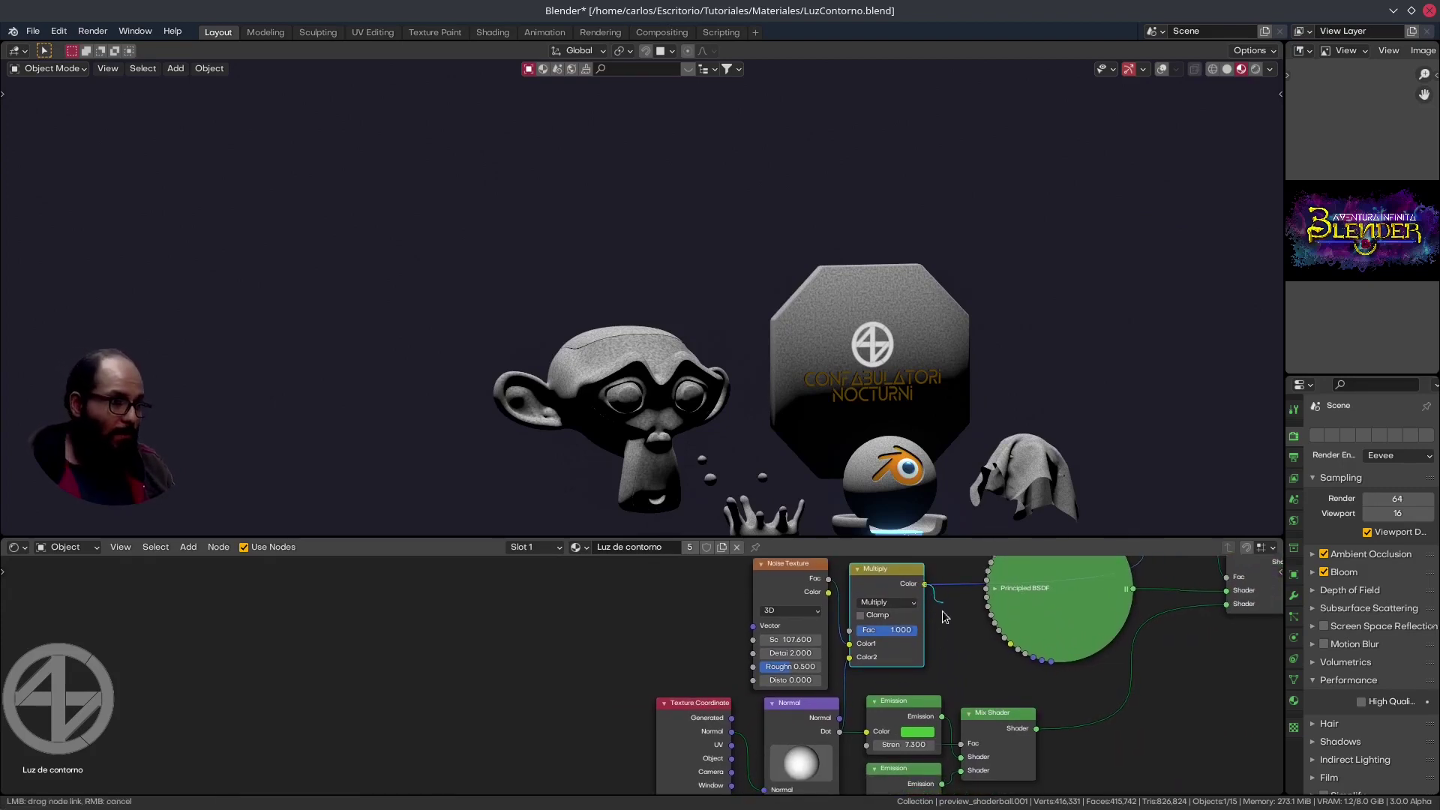
{"action": "scroll", "coordinate": [970, 750], "scroll_direction": "down", "scroll_amount": 1}
{"action": "scroll", "coordinate": [967, 743], "scroll_direction": "down", "scroll_amount": 1}
{"action": "scroll", "coordinate": [953, 741], "scroll_direction": "down", "scroll_amount": 1}
Preview the rim glow mix alone on the monkey, then restore the full material output
{"action": "left_click", "coordinate": [951, 741], "text": "ctrl+shift"}
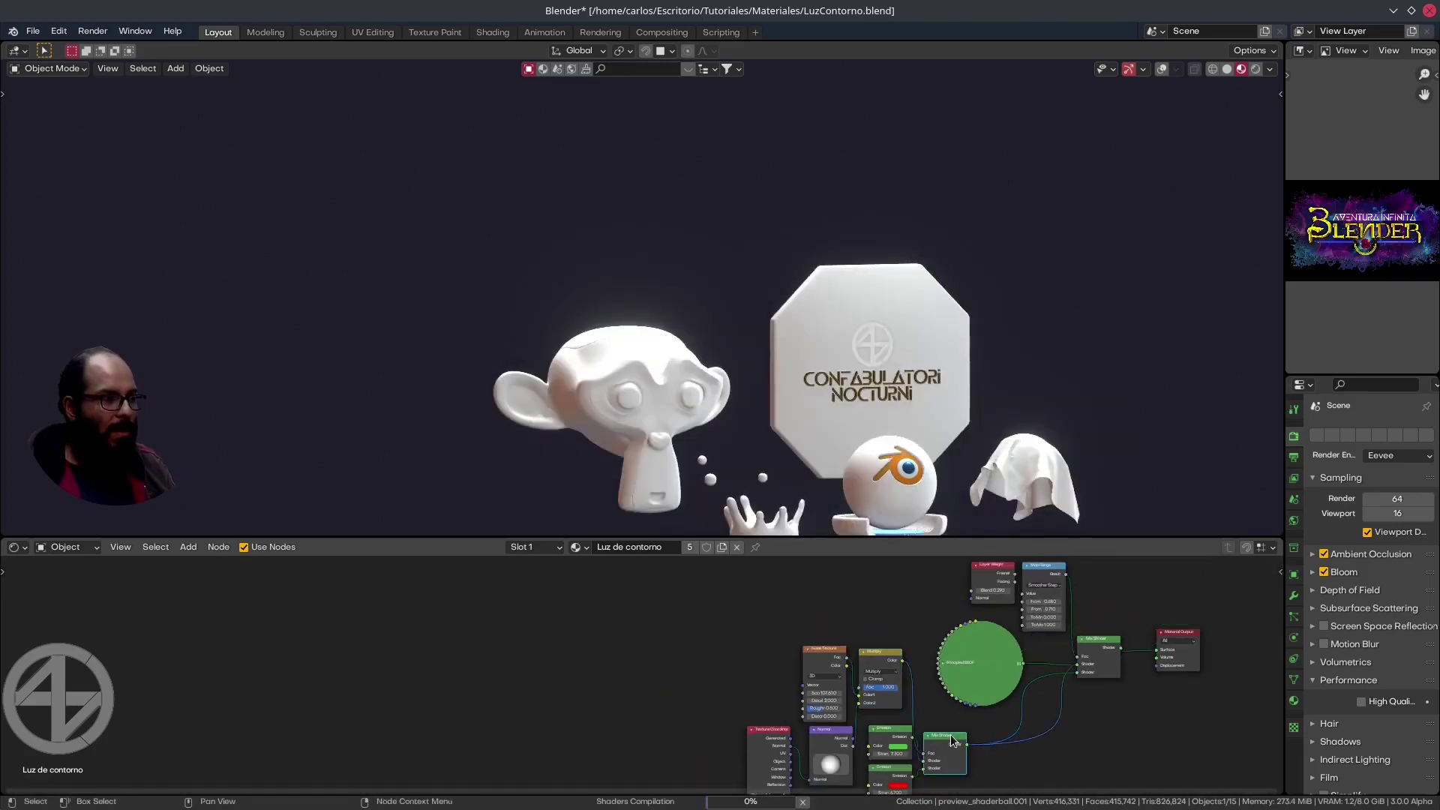
{"action": "scroll", "coordinate": [609, 360], "scroll_direction": "up", "scroll_amount": 5}
{"action": "middle_click_drag", "start_coordinate": [679, 363], "coordinate": [679, 407]}
{"action": "scroll", "coordinate": [754, 350], "scroll_direction": "up", "scroll_amount": 1}
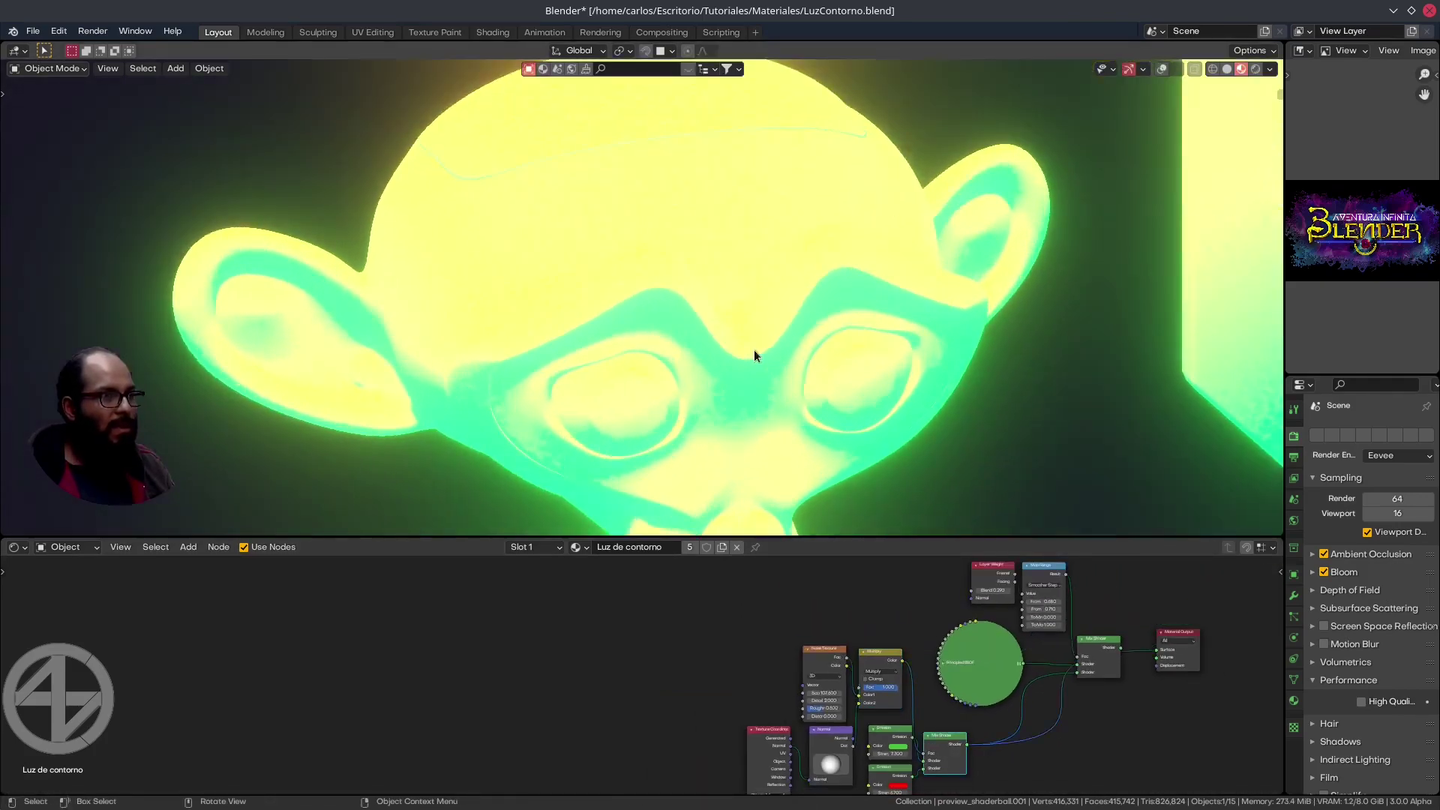
{"action": "scroll", "coordinate": [754, 350], "scroll_direction": "up", "scroll_amount": 2}
{"action": "scroll", "coordinate": [771, 417], "scroll_direction": "up", "scroll_amount": 3}
{"action": "scroll", "coordinate": [717, 391], "scroll_direction": "up", "scroll_amount": 2}
{"action": "scroll", "coordinate": [717, 399], "scroll_direction": "down", "scroll_amount": 3}
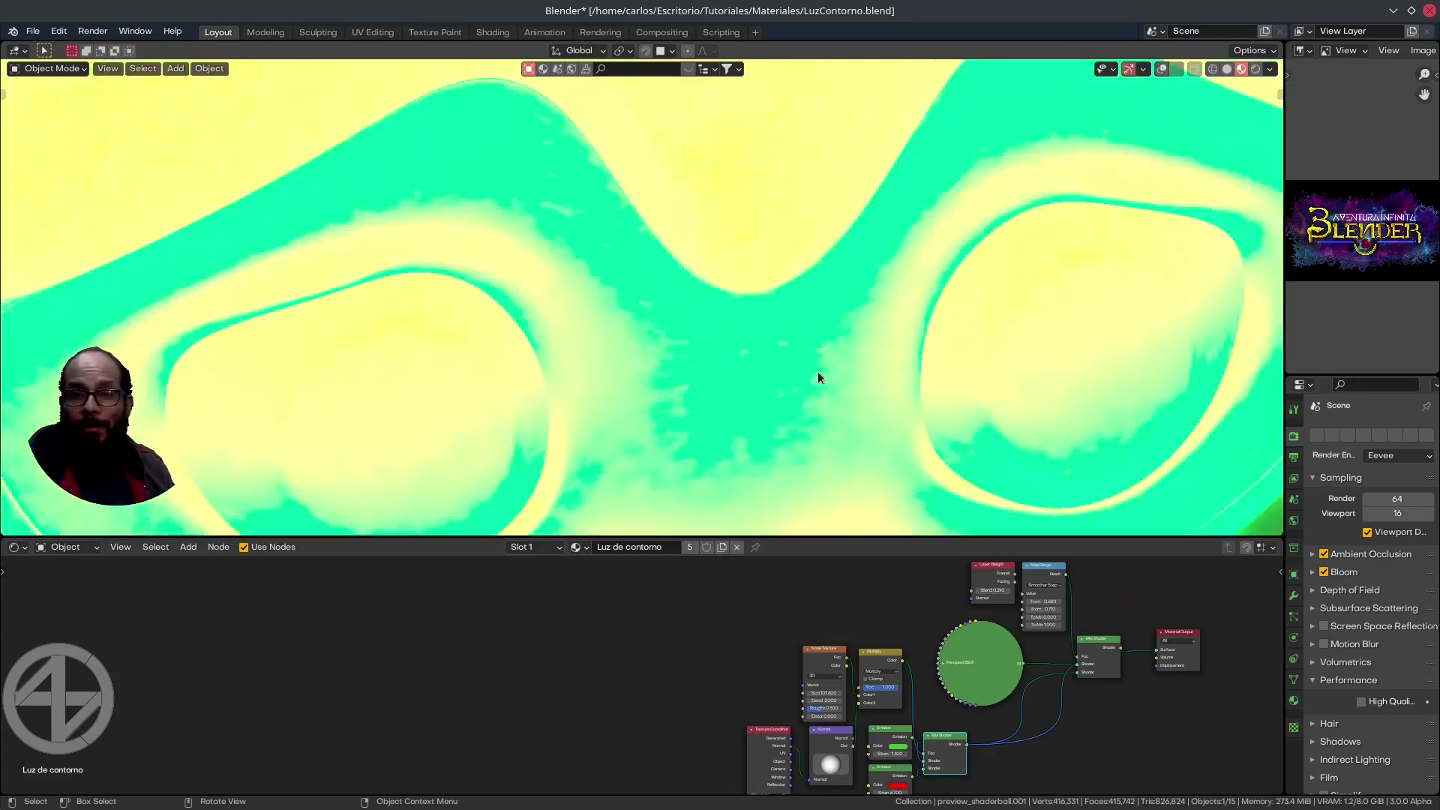
{"action": "scroll", "coordinate": [820, 375], "scroll_direction": "down", "scroll_amount": 2}
{"action": "scroll", "coordinate": [822, 371], "scroll_direction": "up", "scroll_amount": 1}
{"action": "middle_click_drag", "start_coordinate": [1088, 661], "coordinate": [1062, 684]}
{"action": "scroll", "coordinate": [987, 609], "scroll_direction": "up", "scroll_amount": 1}
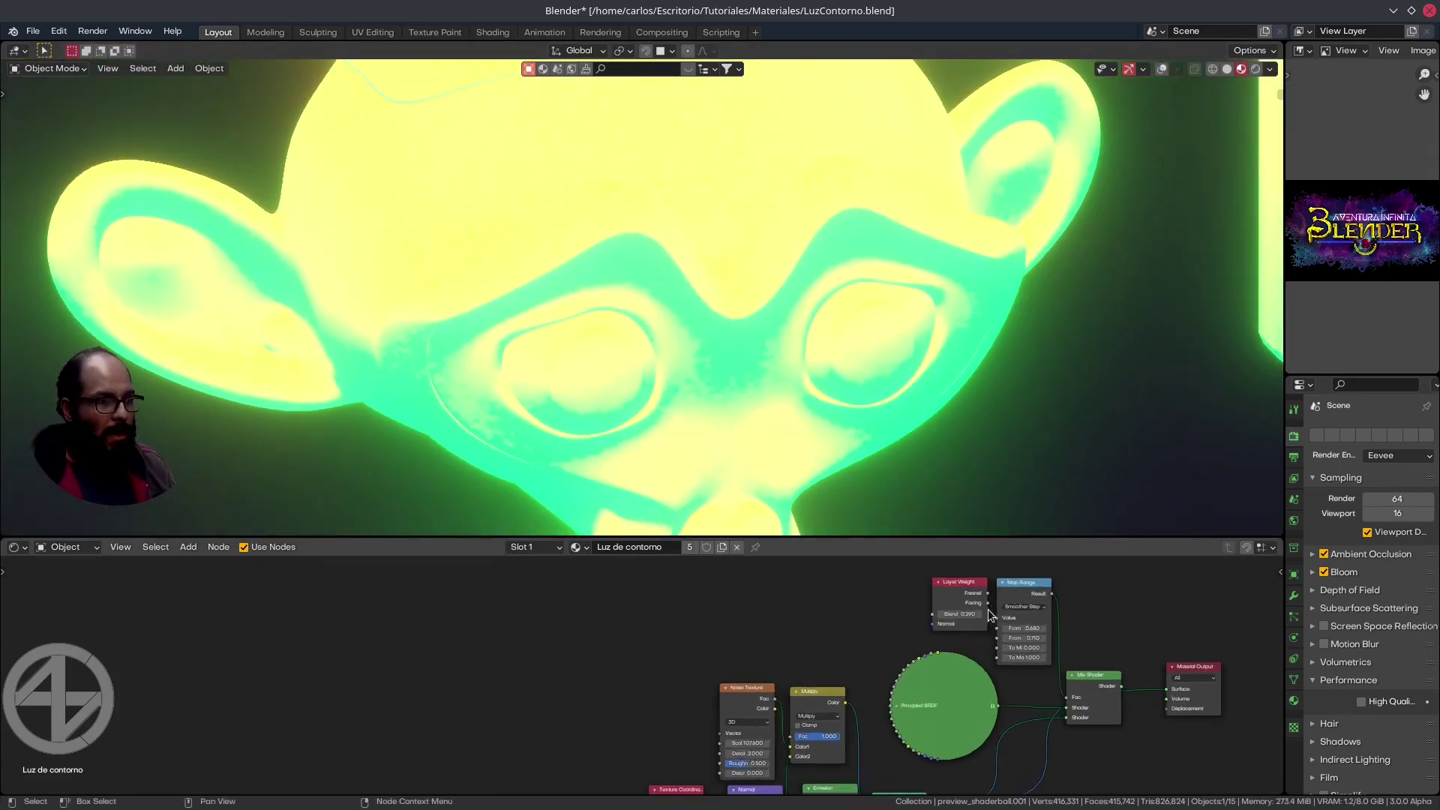
{"action": "left_click", "coordinate": [1085, 677], "text": "ctrl+shift"}
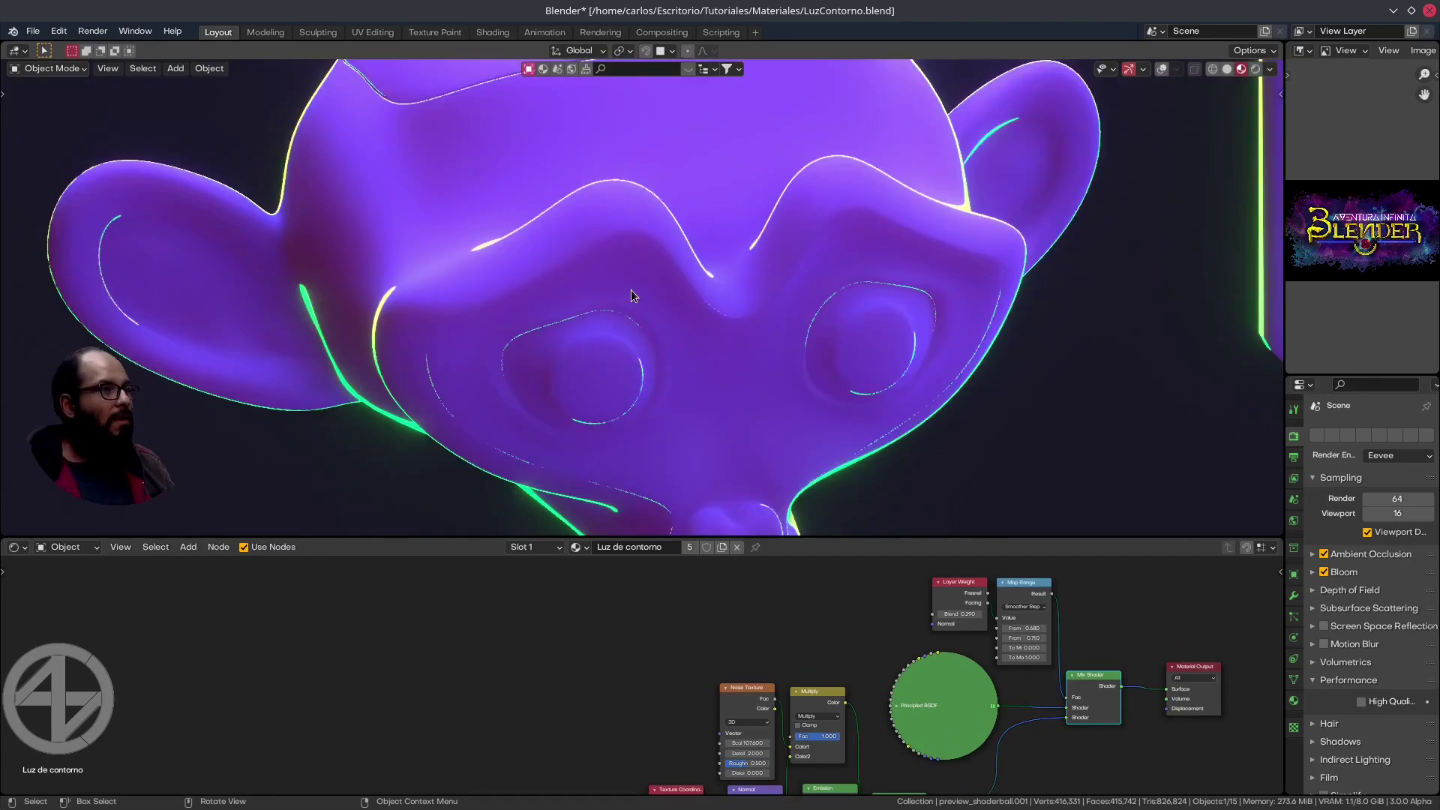
{"action": "mouse_move", "coordinate": [631, 289]}
{"action": "middle_mouse_down"}
{"action": "mouse_move", "coordinate": [621, 301]}
{"action": "mouse_move", "coordinate": [730, 276]}
{"action": "mouse_move", "coordinate": [678, 263]}
{"action": "mouse_move", "coordinate": [690, 384]}
{"action": "middle_mouse_up"}
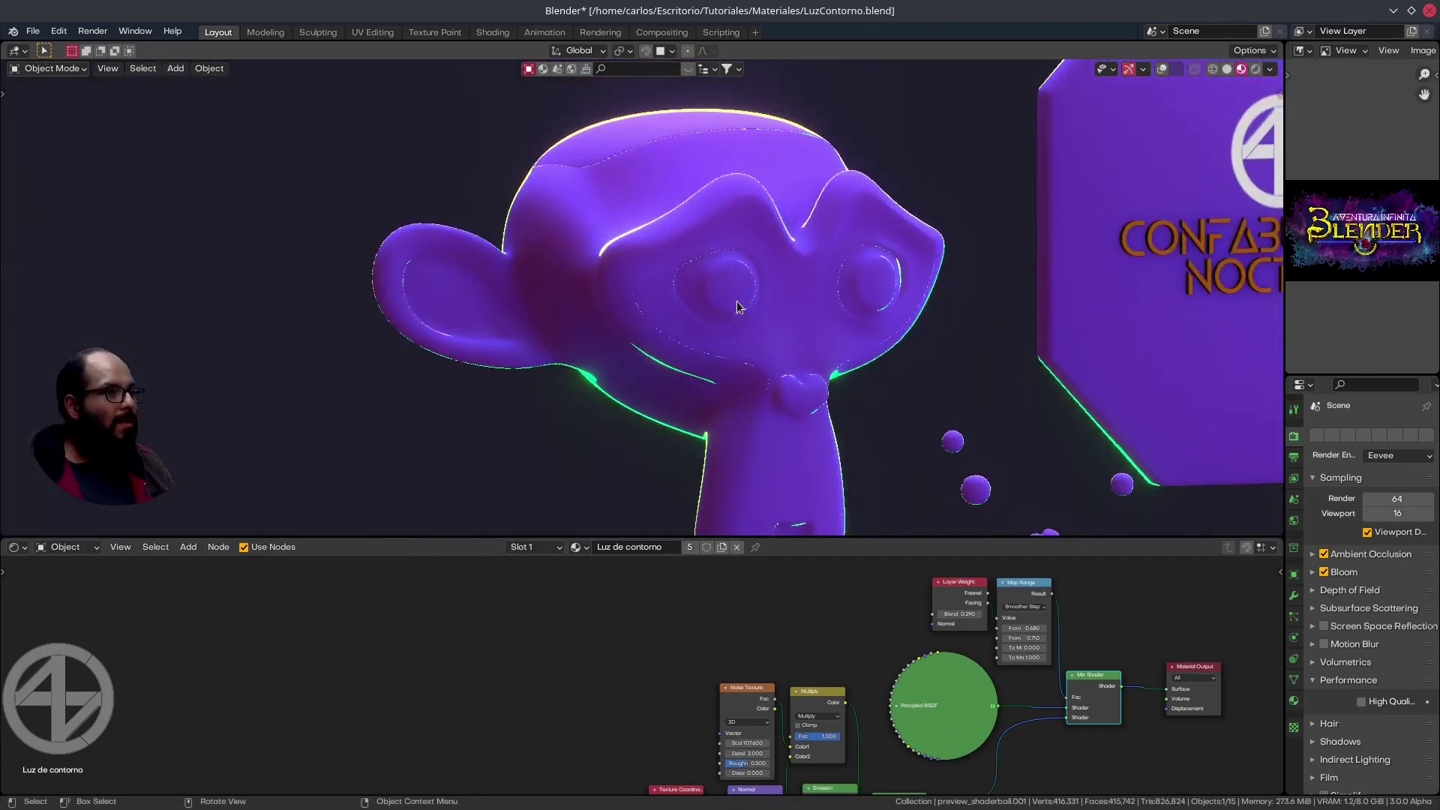
Set the red Emission node's Strength to 1.000
{"action": "scroll", "coordinate": [690, 384], "scroll_direction": "up", "scroll_amount": 5}
{"action": "scroll", "coordinate": [690, 384], "scroll_direction": "down", "scroll_amount": 2}
{"action": "middle_click_drag", "start_coordinate": [898, 697], "coordinate": [990, 541]}
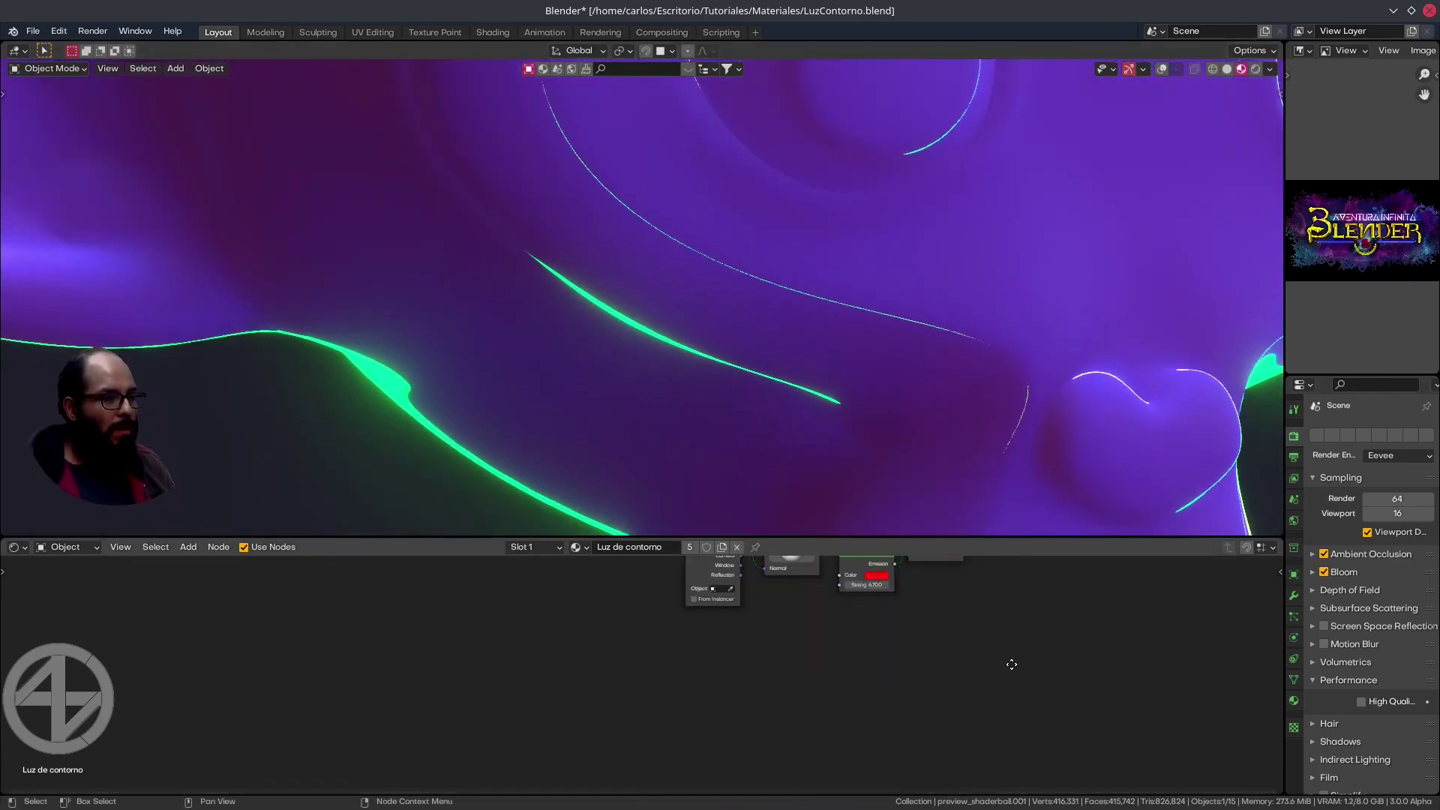
{"action": "scroll", "coordinate": [856, 395], "scroll_direction": "down", "scroll_amount": 1}
{"action": "scroll", "coordinate": [929, 679], "scroll_direction": "up", "scroll_amount": 2}
{"action": "scroll", "coordinate": [857, 395], "scroll_direction": "down", "scroll_amount": 3}
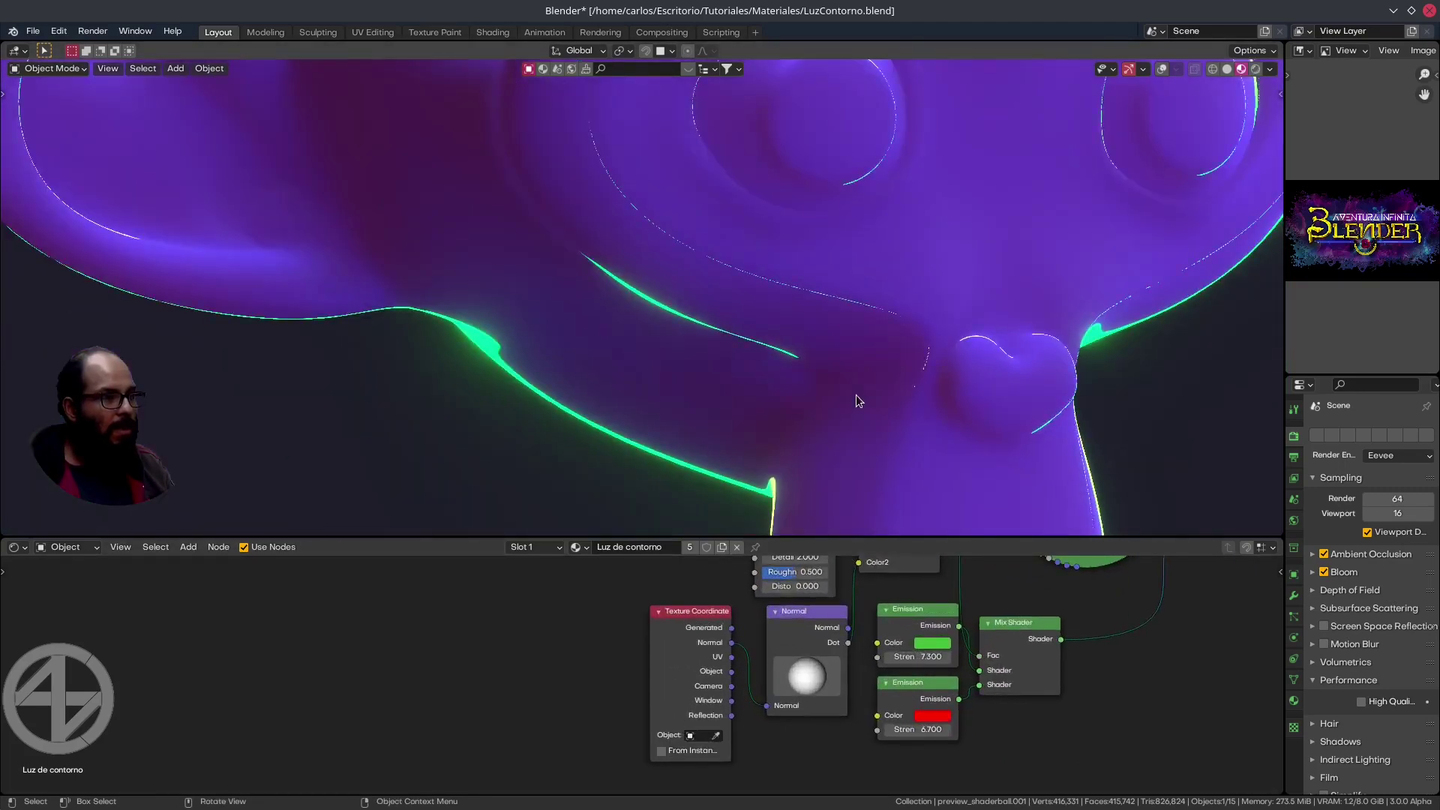
{"action": "scroll", "coordinate": [856, 395], "scroll_direction": "down", "scroll_amount": 1}
{"action": "scroll", "coordinate": [923, 723], "scroll_direction": "up", "scroll_amount": 1}
{"action": "scroll", "coordinate": [937, 669], "scroll_direction": "up", "scroll_amount": 2}
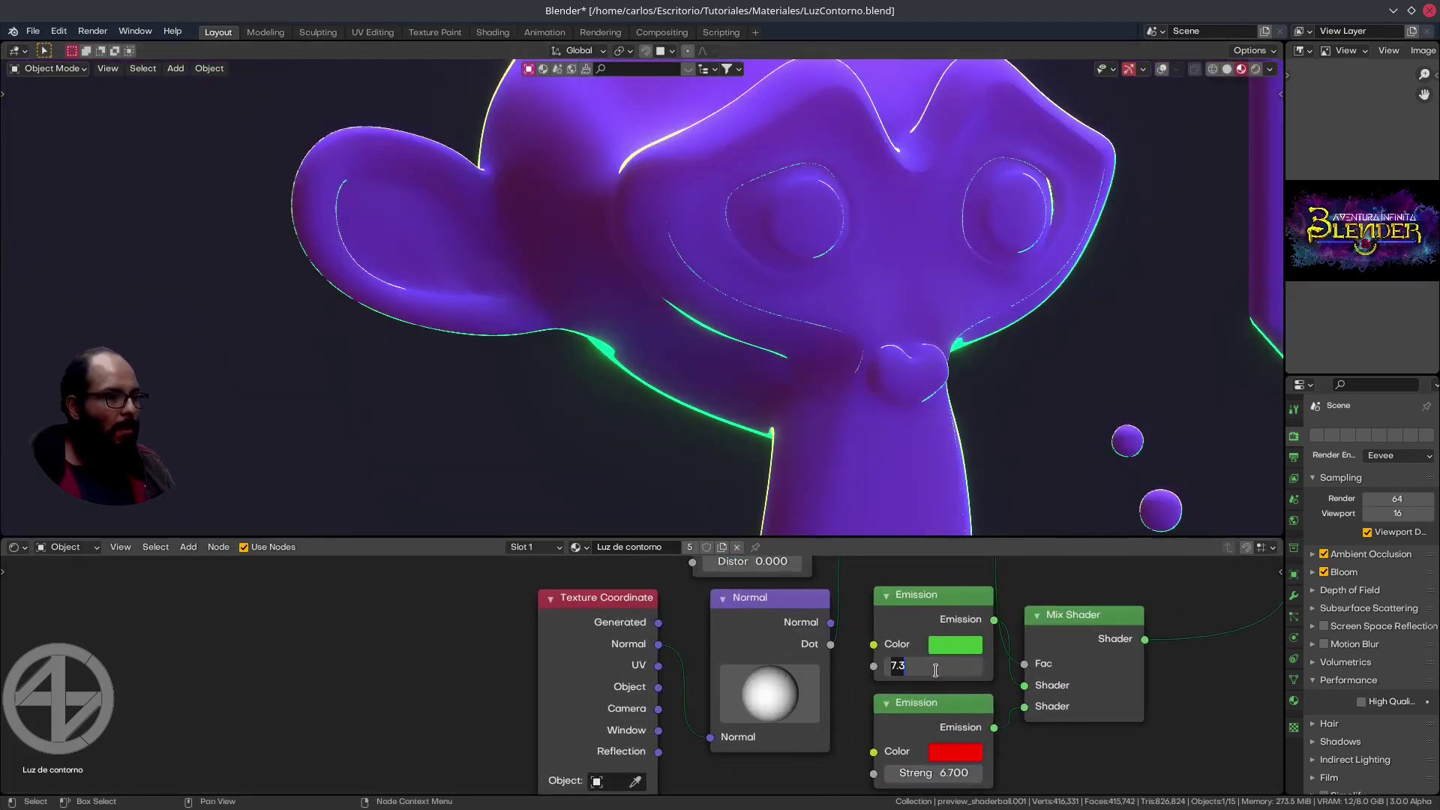
{"action": "type", "text": "1"}
{"action": "key", "text": "Return"}
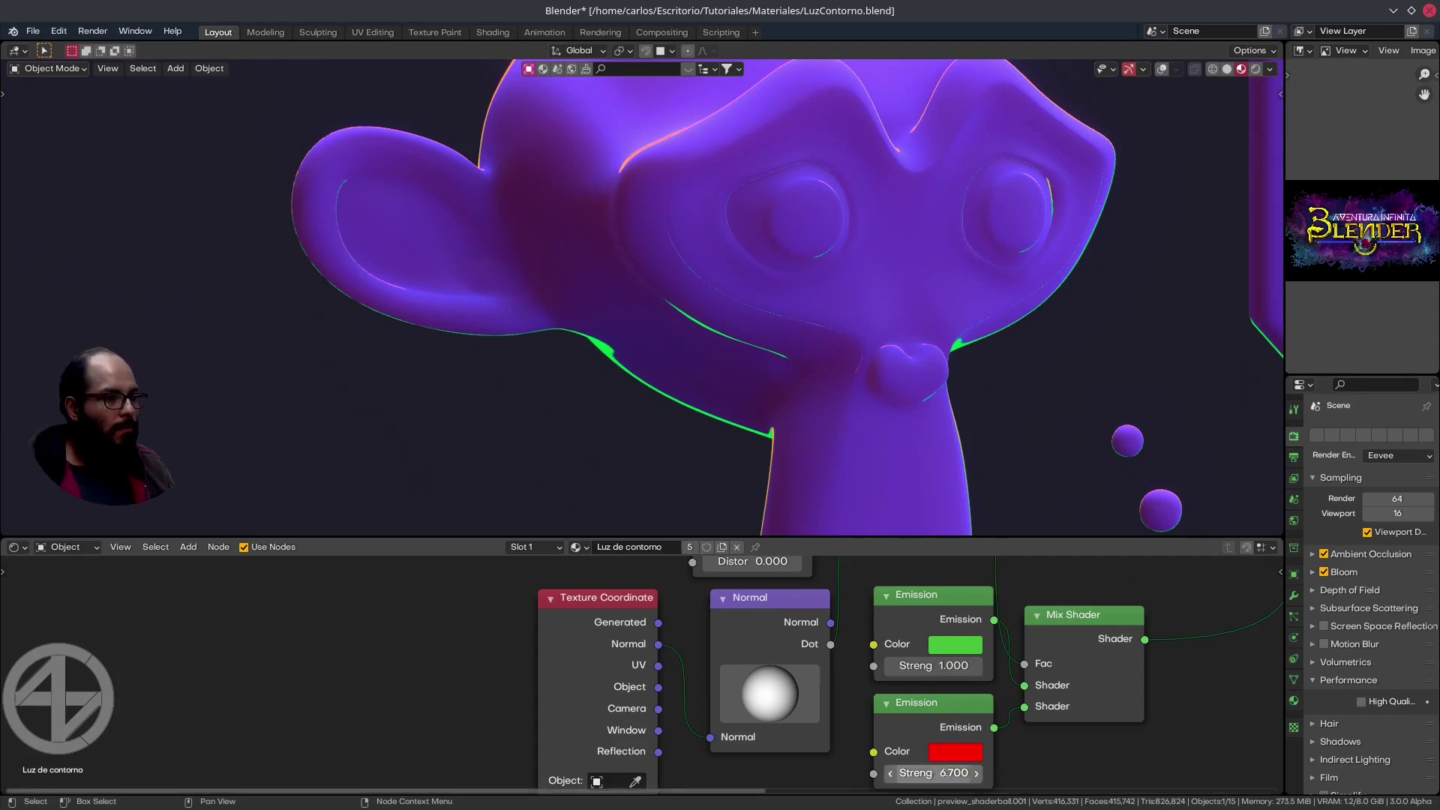
Orbit around the monkey to inspect its thinner, subtler green rims
{"action": "scroll", "coordinate": [824, 237], "scroll_direction": "down", "scroll_amount": 4}
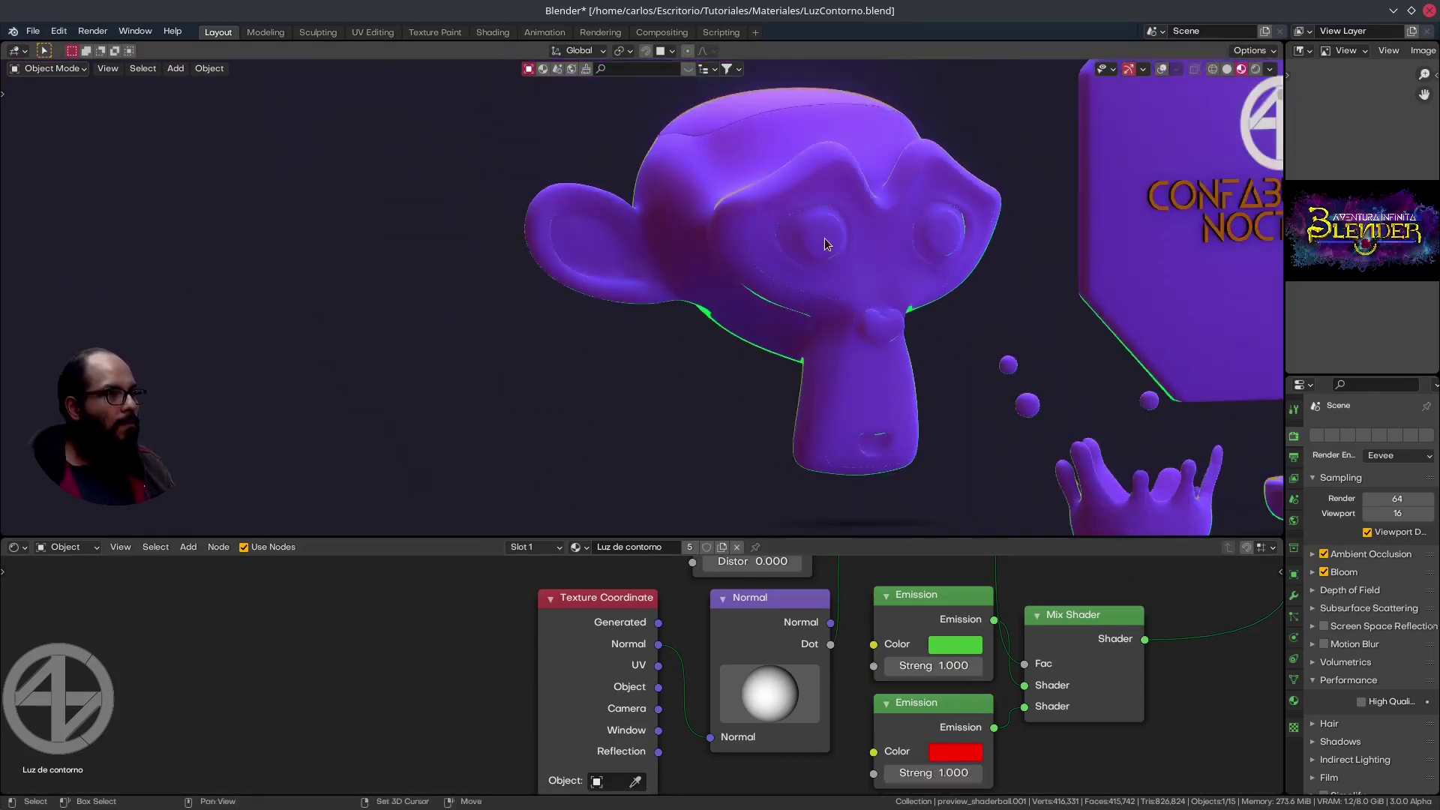
{"action": "mouse_move", "coordinate": [825, 236]}
{"action": "middle_mouse_down"}
{"action": "mouse_move", "coordinate": [889, 236]}
{"action": "mouse_move", "coordinate": [825, 176]}
{"action": "middle_mouse_up"}
{"action": "scroll", "coordinate": [825, 175], "scroll_direction": "up", "scroll_amount": 2}
{"action": "middle_click_drag", "start_coordinate": [903, 136], "coordinate": [900, 300]}
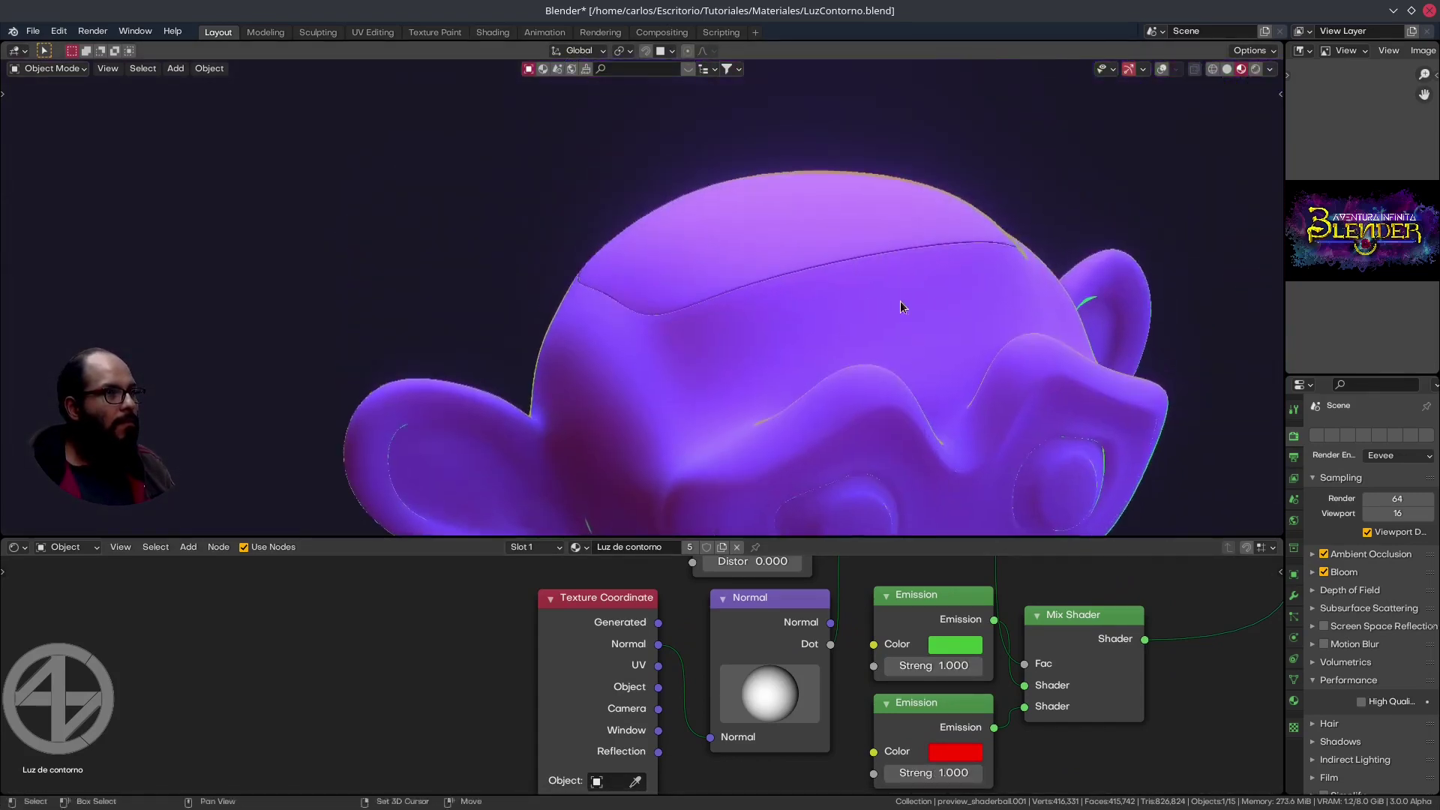
{"action": "scroll", "coordinate": [858, 165], "scroll_direction": "up", "scroll_amount": 3}
{"action": "scroll", "coordinate": [932, 224], "scroll_direction": "up", "scroll_amount": 3}
{"action": "scroll", "coordinate": [914, 237], "scroll_direction": "up", "scroll_amount": 3}
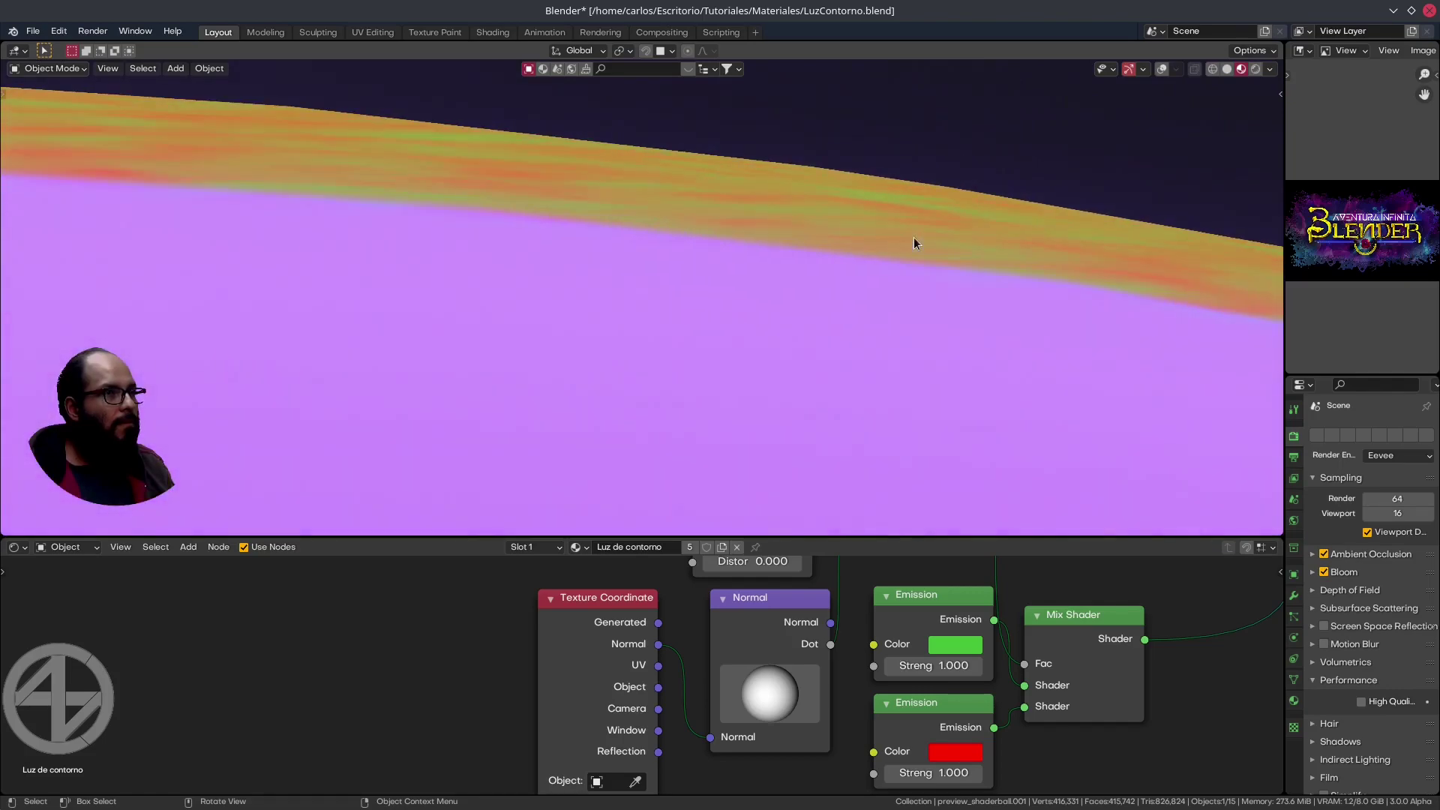
{"action": "scroll", "coordinate": [891, 302], "scroll_direction": "down", "scroll_amount": 5}
{"action": "middle_click_drag", "start_coordinate": [932, 315], "coordinate": [864, 206]}
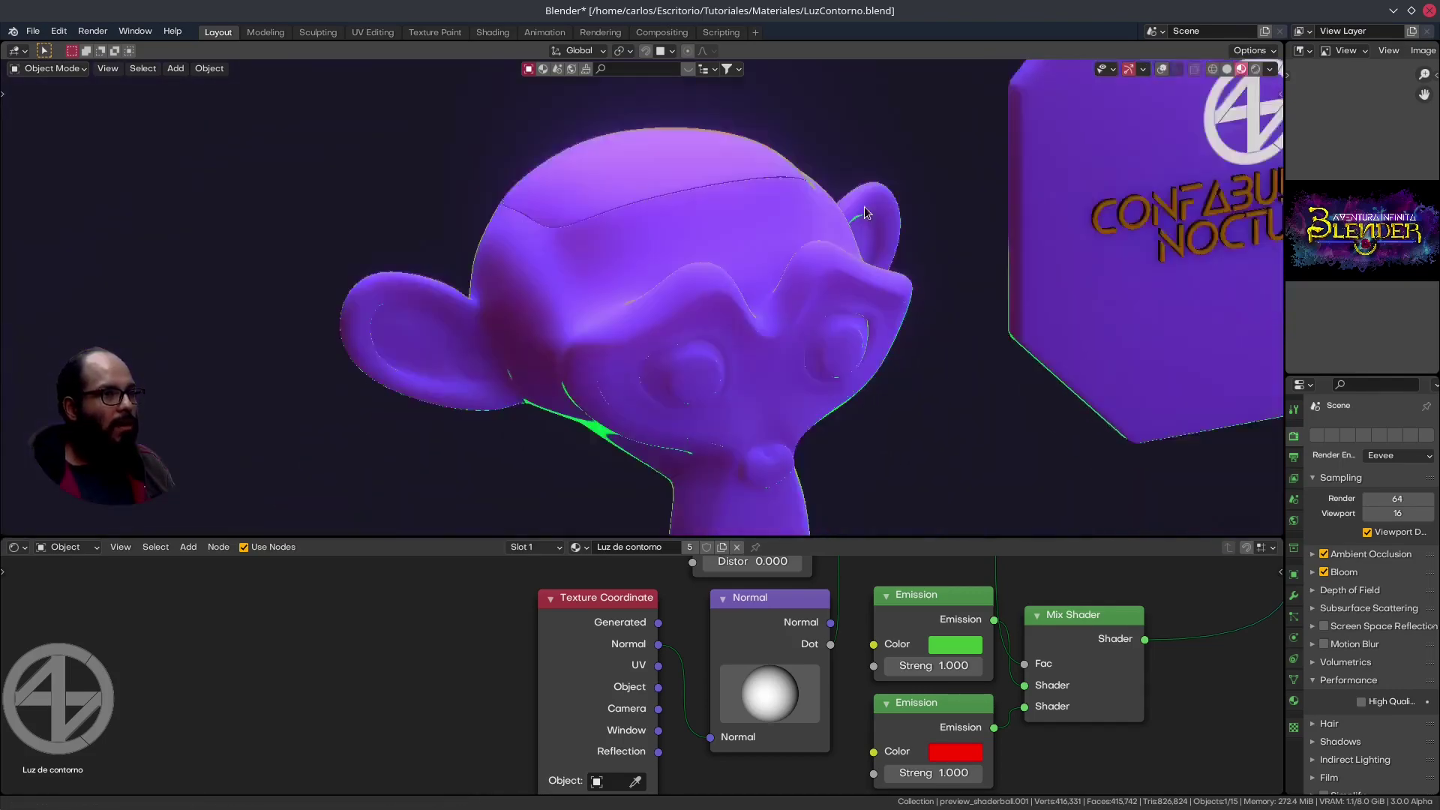
{"action": "scroll", "coordinate": [864, 206], "scroll_direction": "up", "scroll_amount": 2}
{"action": "middle_click_drag", "start_coordinate": [711, 384], "coordinate": [630, 242]}
{"action": "scroll", "coordinate": [630, 242], "scroll_direction": "up", "scroll_amount": 2}
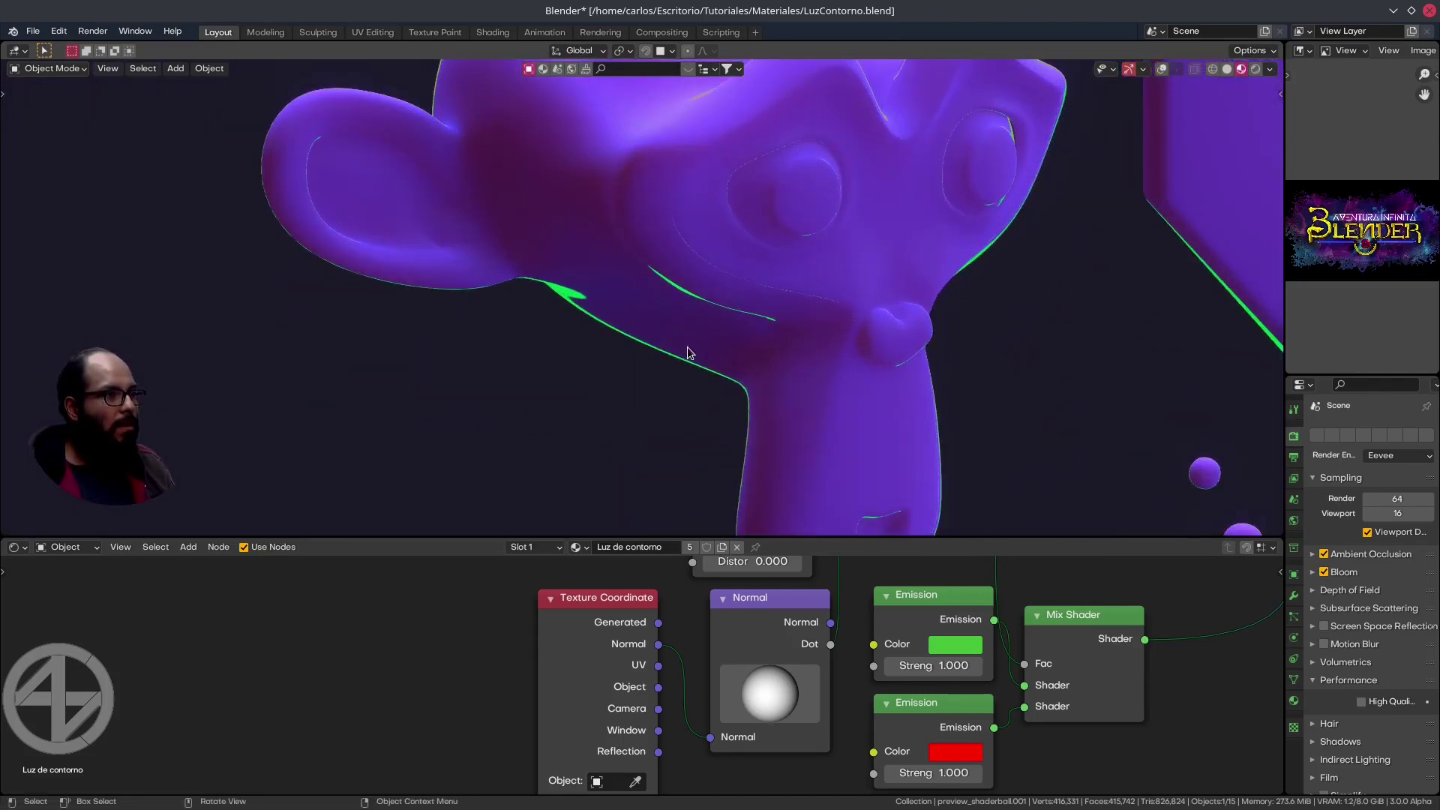
{"action": "scroll", "coordinate": [863, 675], "scroll_direction": "down", "scroll_amount": 3}
{"action": "scroll", "coordinate": [943, 615], "scroll_direction": "up", "scroll_amount": 3}
Set Layer Weight Blend to 0.410 and Map Range From Min/Max to 0.360 and 1.250
{"action": "scroll", "coordinate": [948, 656], "scroll_direction": "down", "scroll_amount": 3}
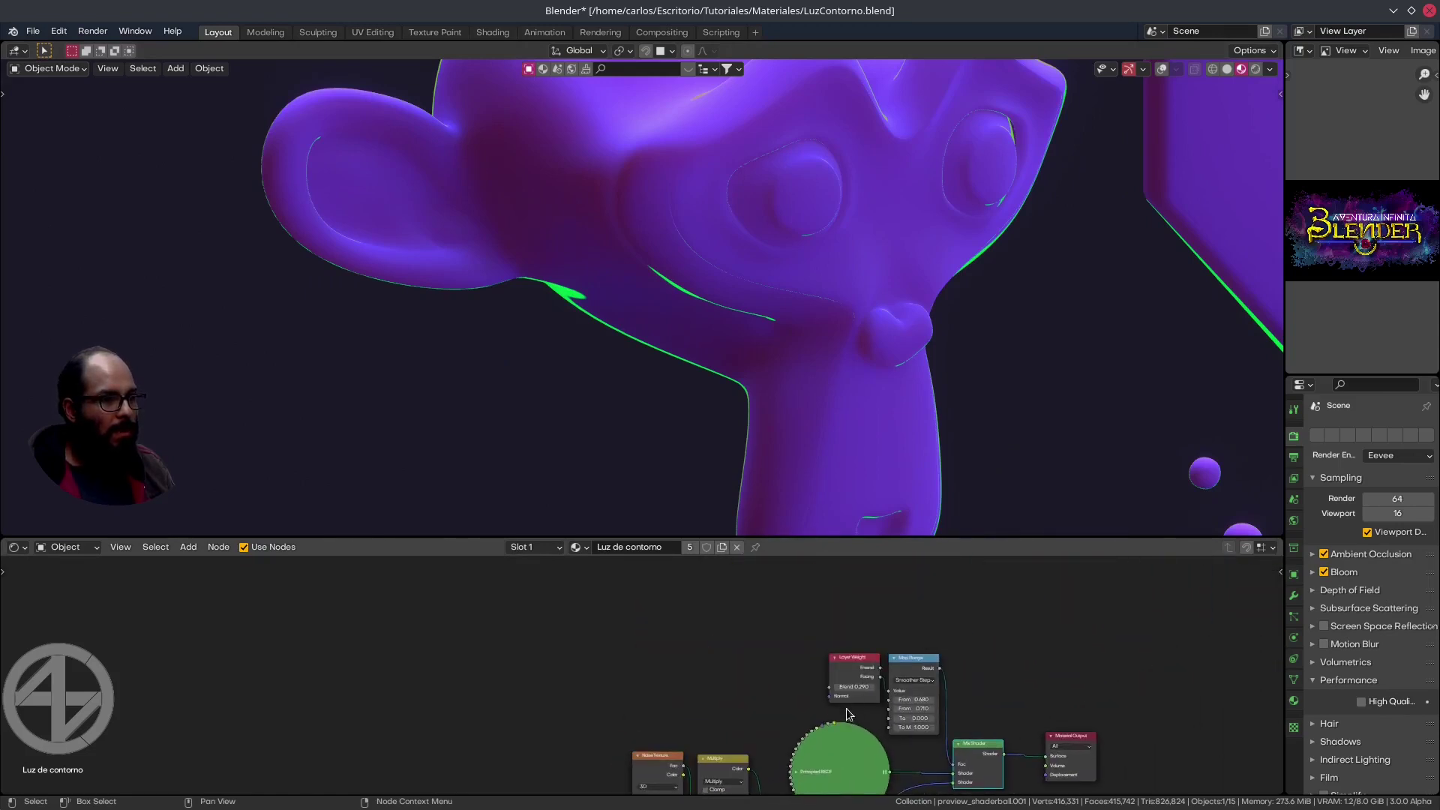
{"action": "scroll", "coordinate": [947, 671], "scroll_direction": "up", "scroll_amount": 3}
{"action": "scroll", "coordinate": [944, 688], "scroll_direction": "up", "scroll_amount": 2}
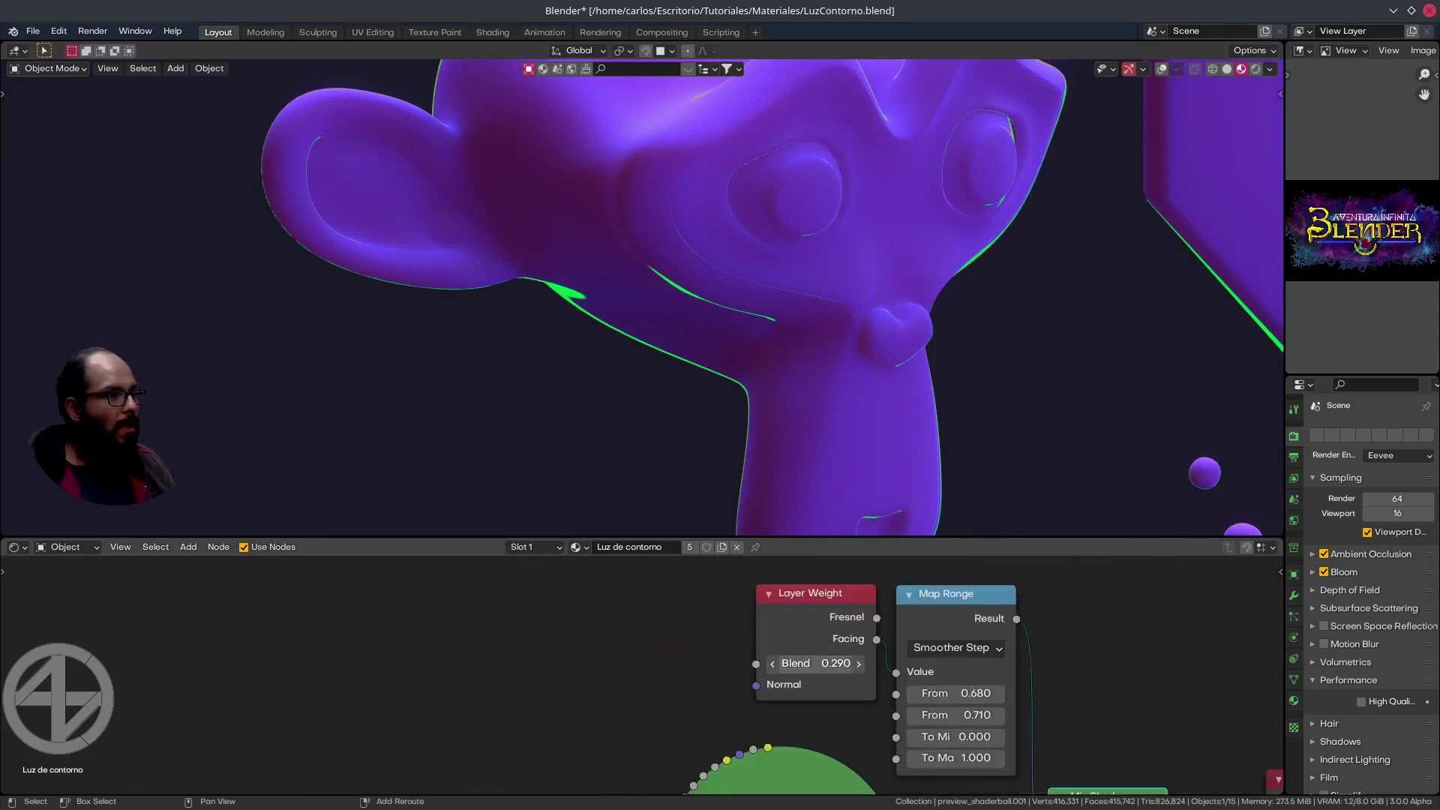
{"action": "left_click_drag", "start_coordinate": [816, 663], "coordinate": [847, 663]}
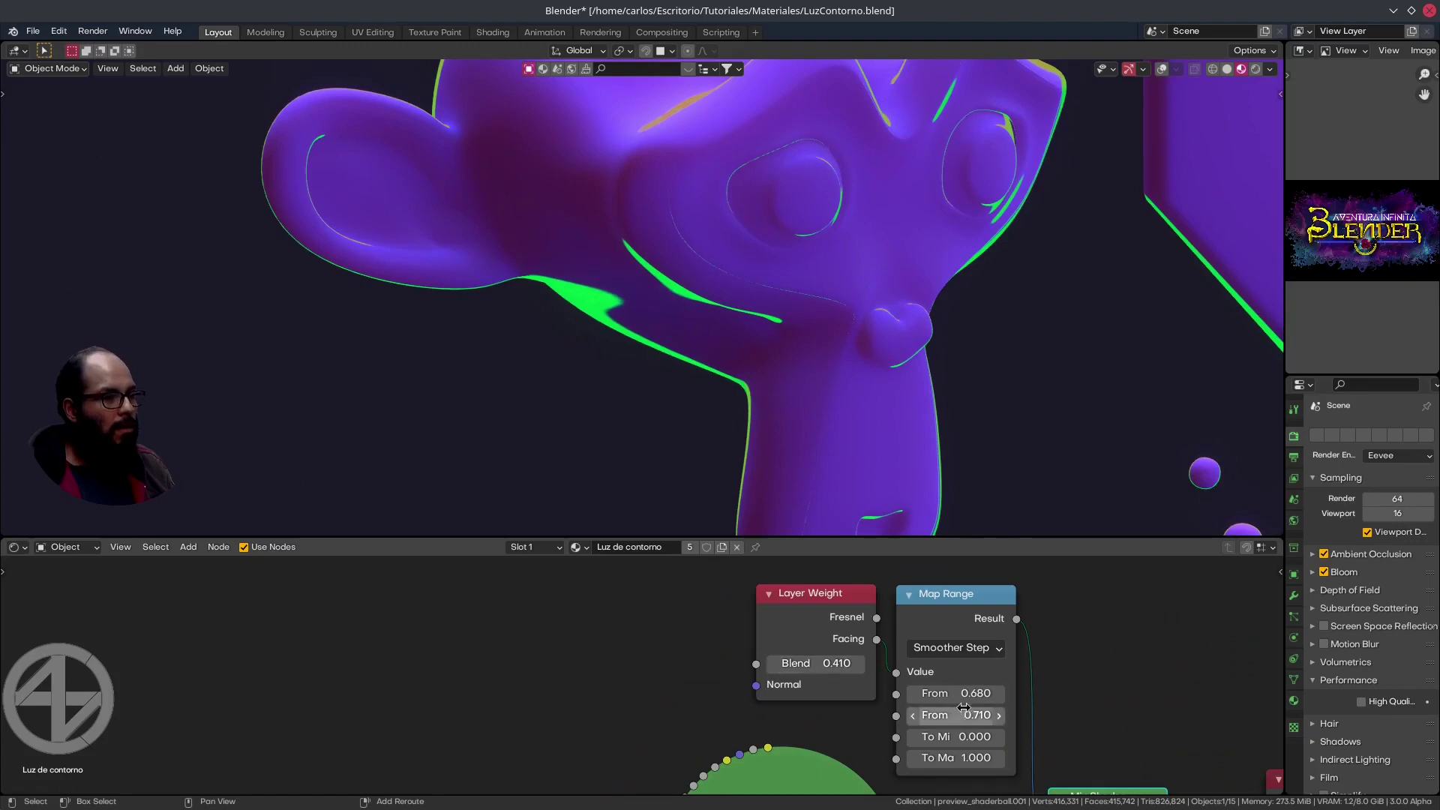
{"action": "mouse_move", "coordinate": [963, 693]}
{"action": "left_mouse_down"}
{"action": "mouse_move", "coordinate": [896, 693]}
{"action": "mouse_move", "coordinate": [1050, 714]}
{"action": "left_mouse_up"}
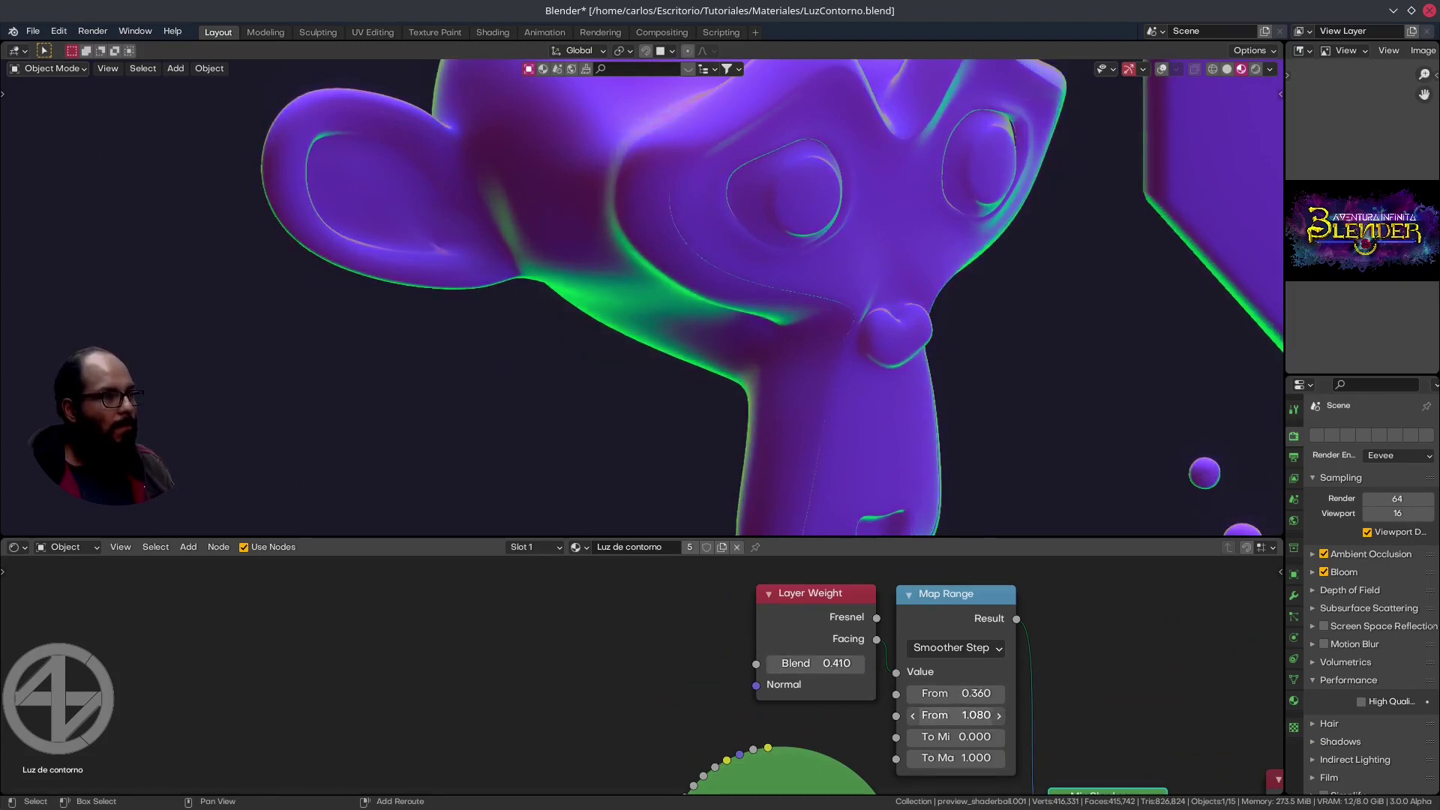
{"action": "scroll", "coordinate": [898, 398], "scroll_direction": "down", "scroll_amount": 5}
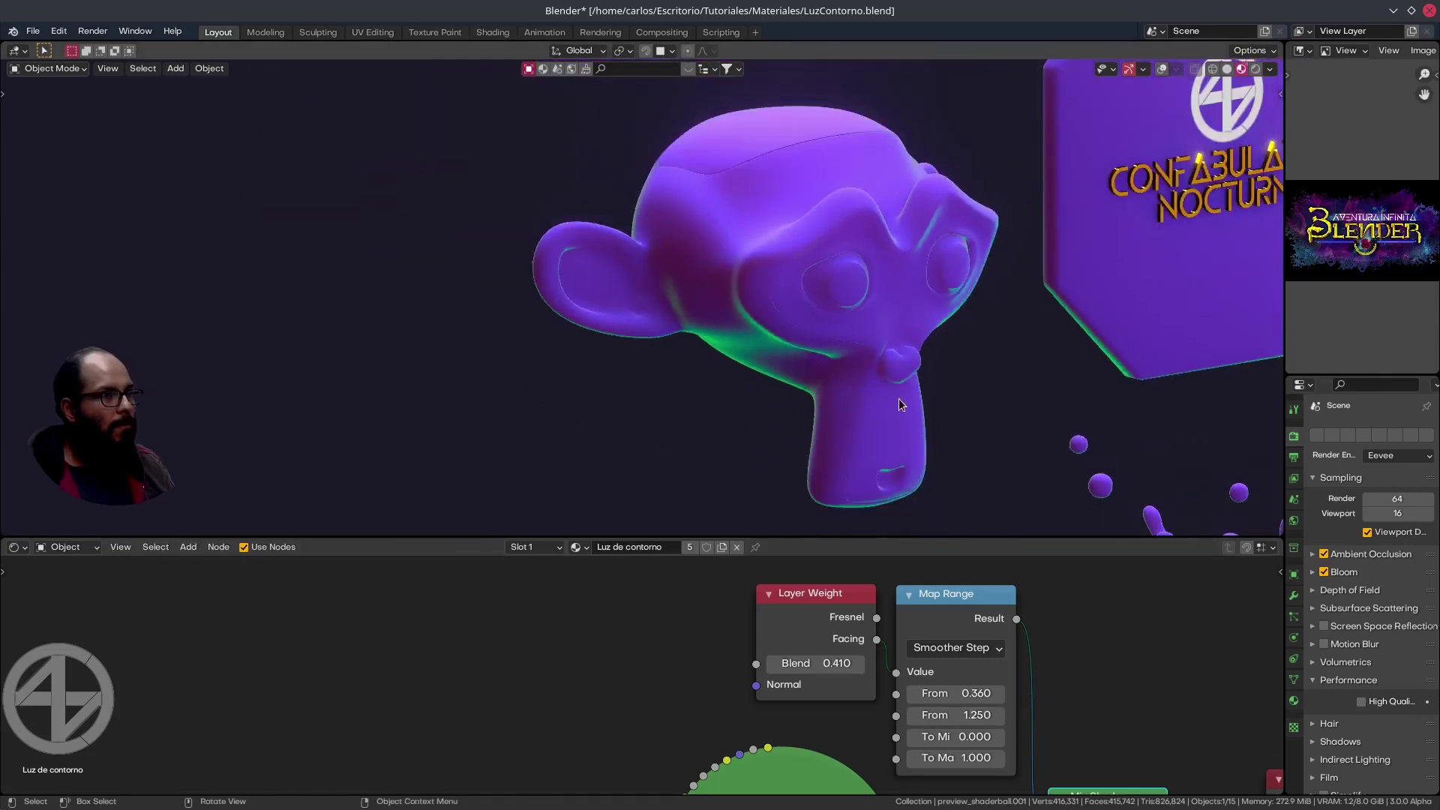
{"action": "scroll", "coordinate": [787, 371], "scroll_direction": "up", "scroll_amount": 6}
{"action": "scroll", "coordinate": [735, 351], "scroll_direction": "up", "scroll_amount": 1}
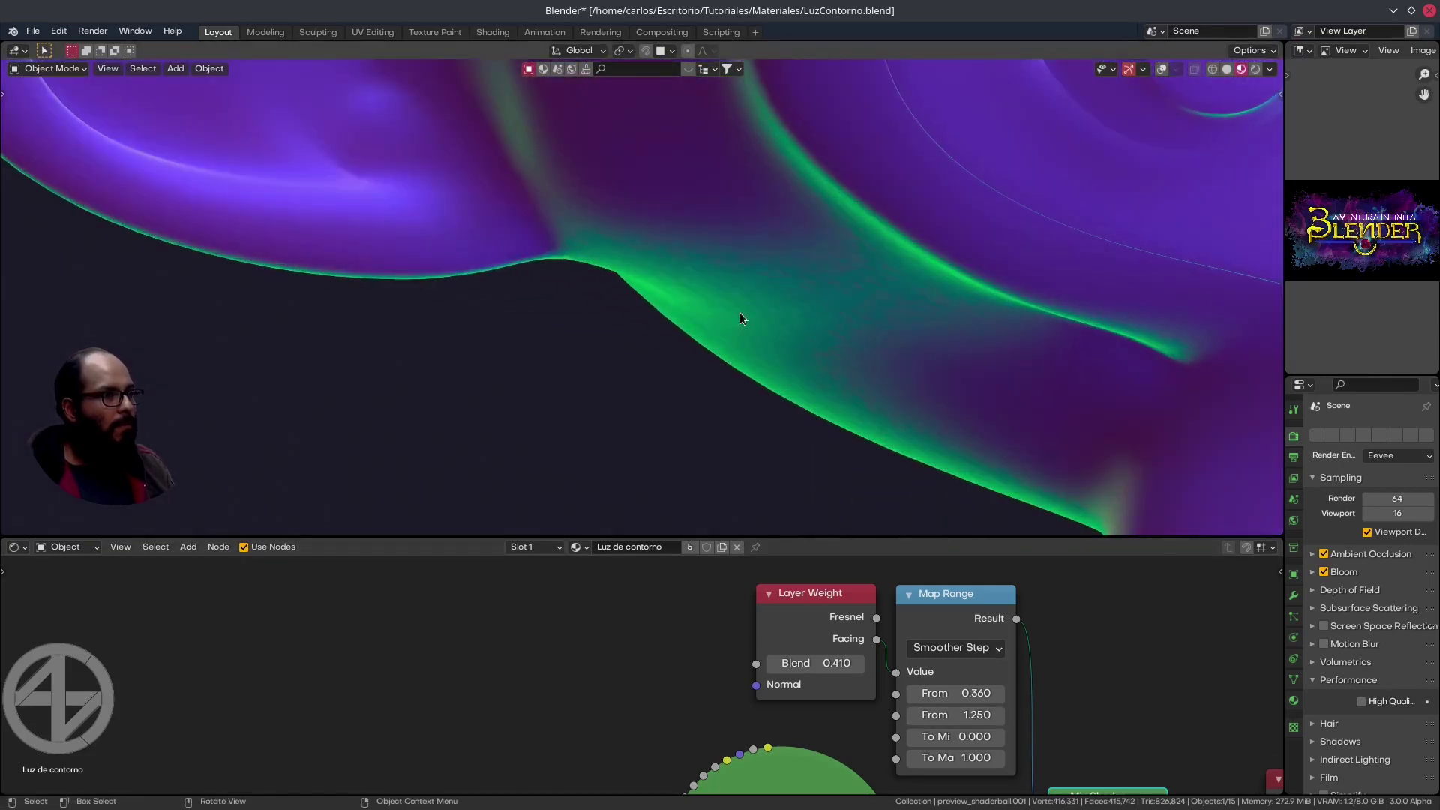
{"action": "scroll", "coordinate": [678, 631], "scroll_direction": "down", "scroll_amount": 3}
{"action": "scroll", "coordinate": [678, 631], "scroll_direction": "down", "scroll_amount": 2}
{"action": "middle_click_drag", "start_coordinate": [697, 788], "coordinate": [860, 744]}
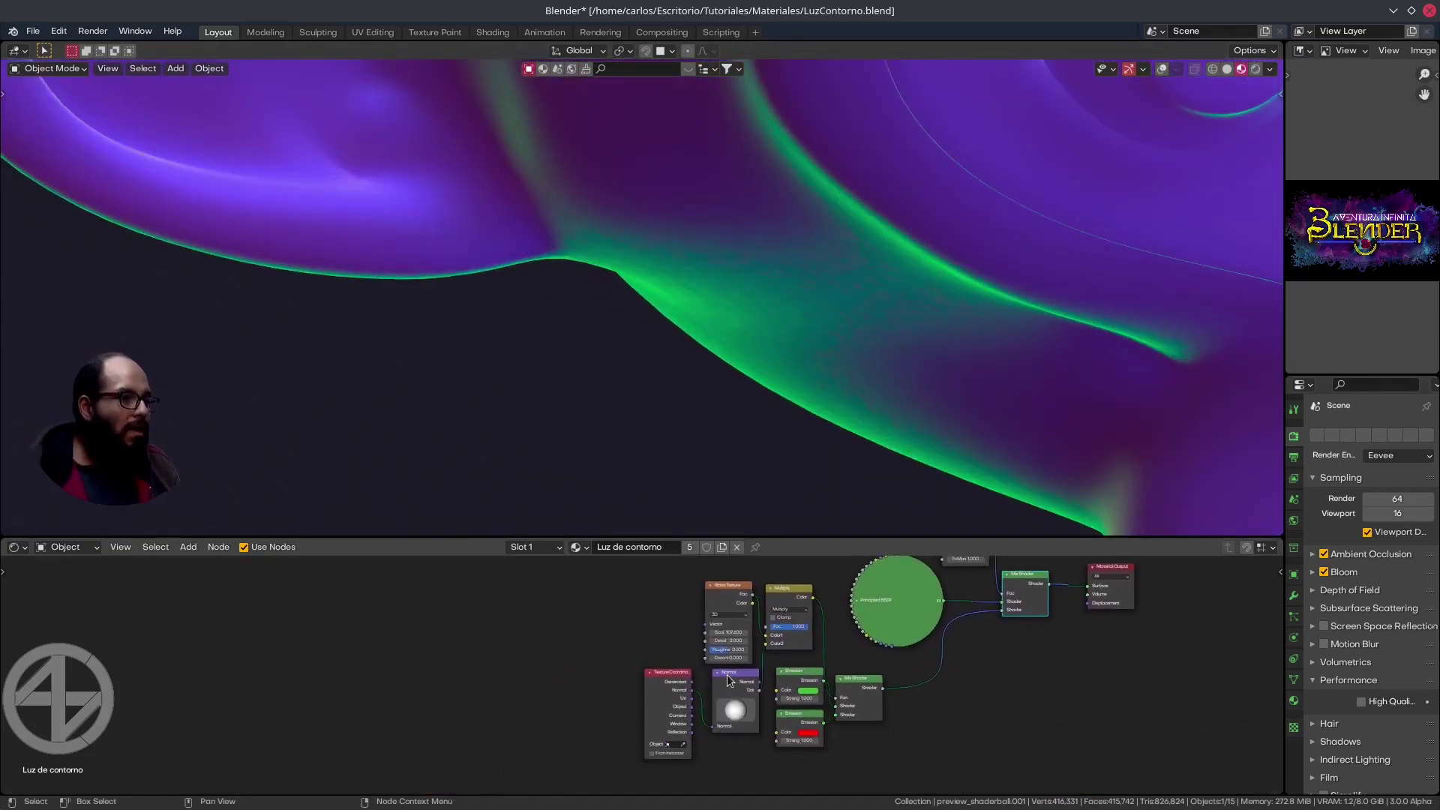
Insert a Math node set to Multiply with value 8.000 after the Noise Texture
{"action": "scroll", "coordinate": [885, 754], "scroll_direction": "up", "scroll_amount": 3}
{"action": "scroll", "coordinate": [913, 768], "scroll_direction": "up", "scroll_amount": 3}
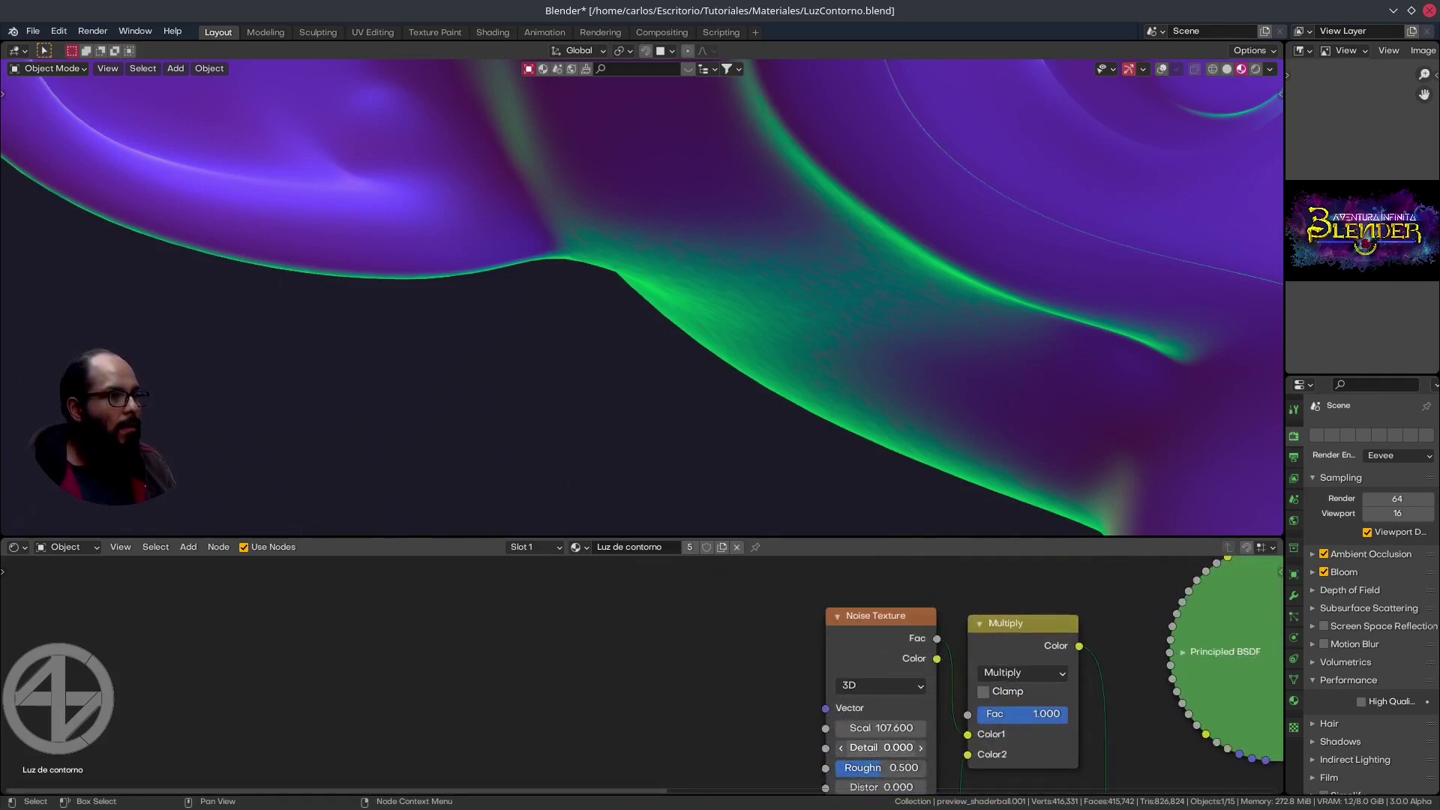
{"action": "left_click_drag", "start_coordinate": [870, 708], "coordinate": [723, 699]}
{"action": "key", "text": "shift+a"}
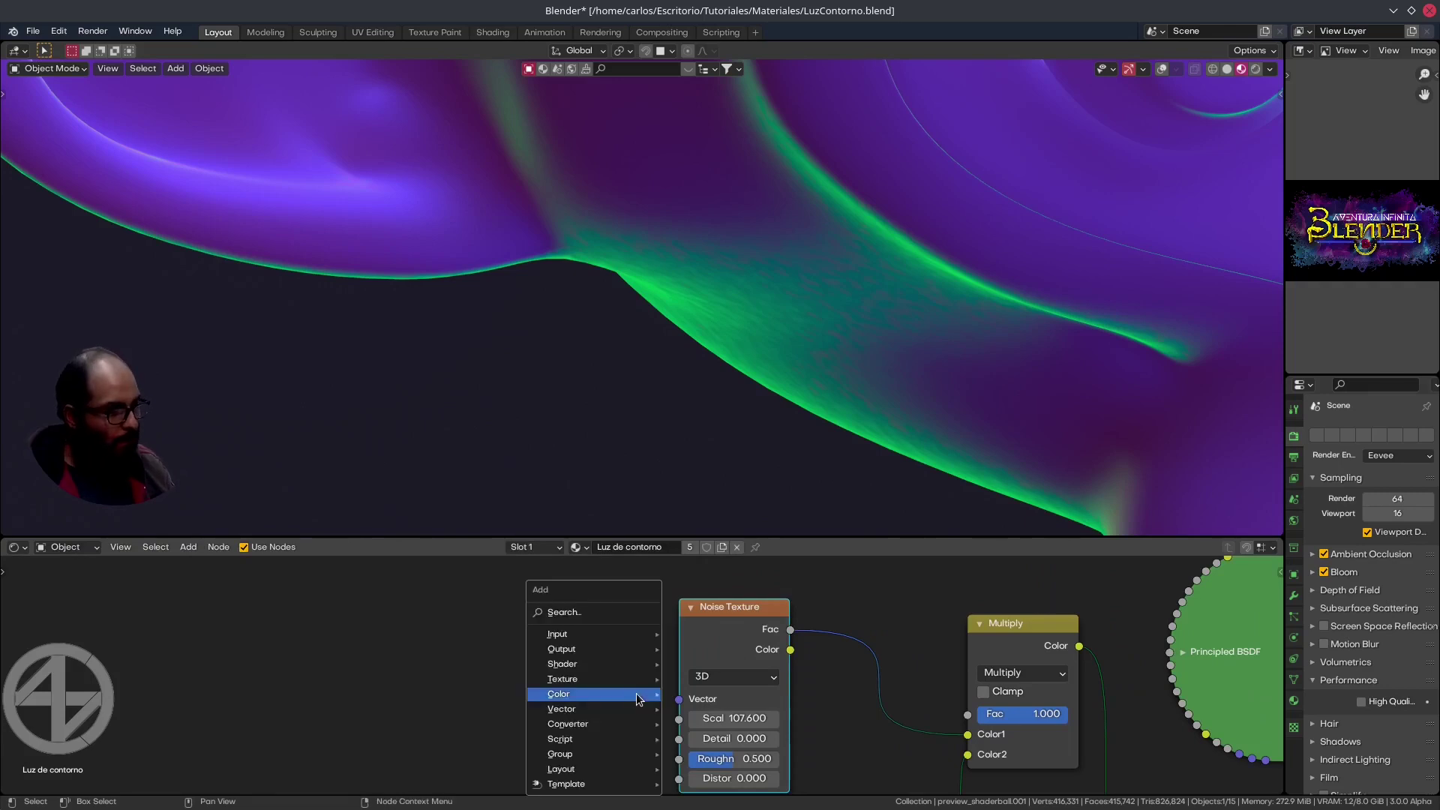
{"action": "left_click", "coordinate": [759, 630]}
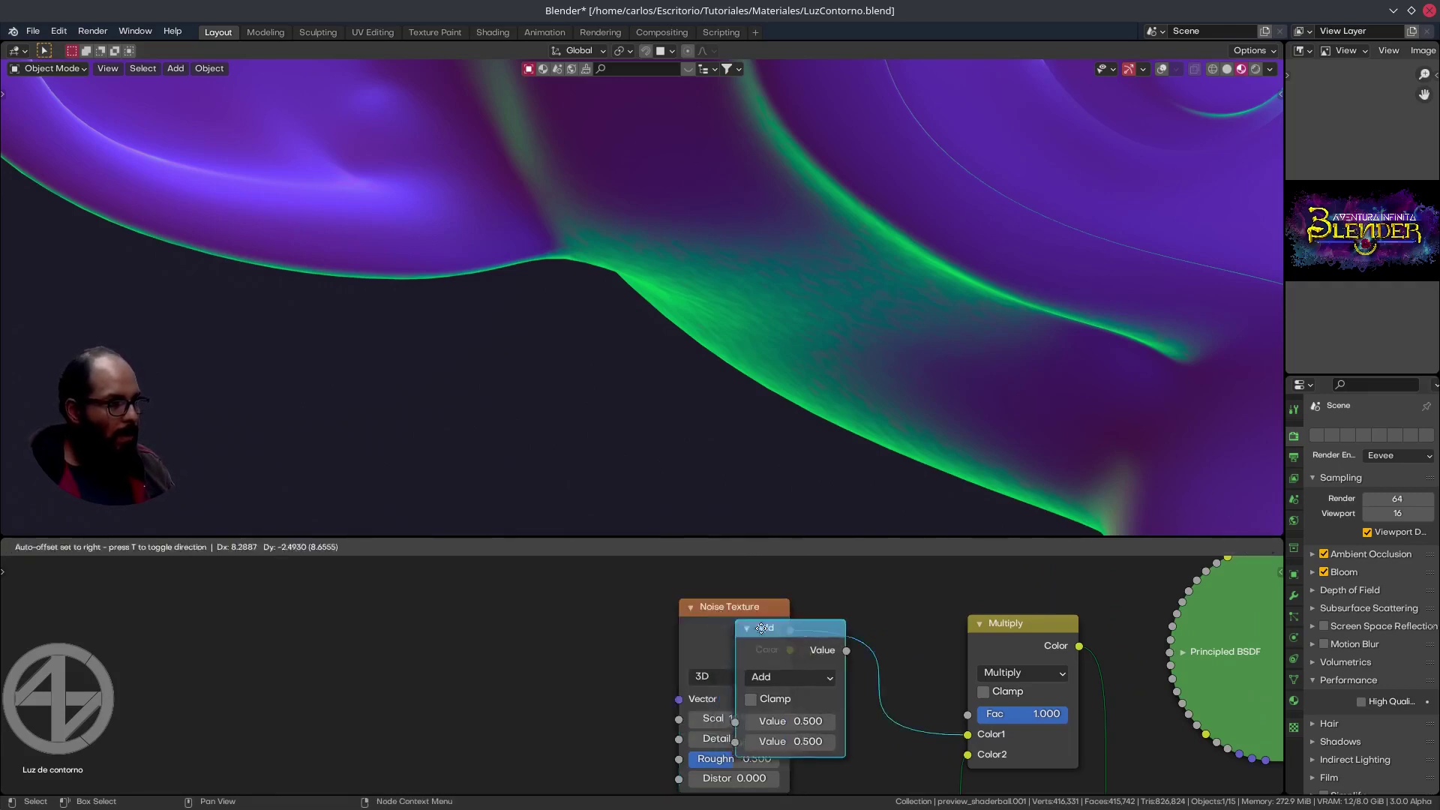
{"action": "left_click", "coordinate": [841, 618]}
{"action": "left_click", "coordinate": [866, 666]}
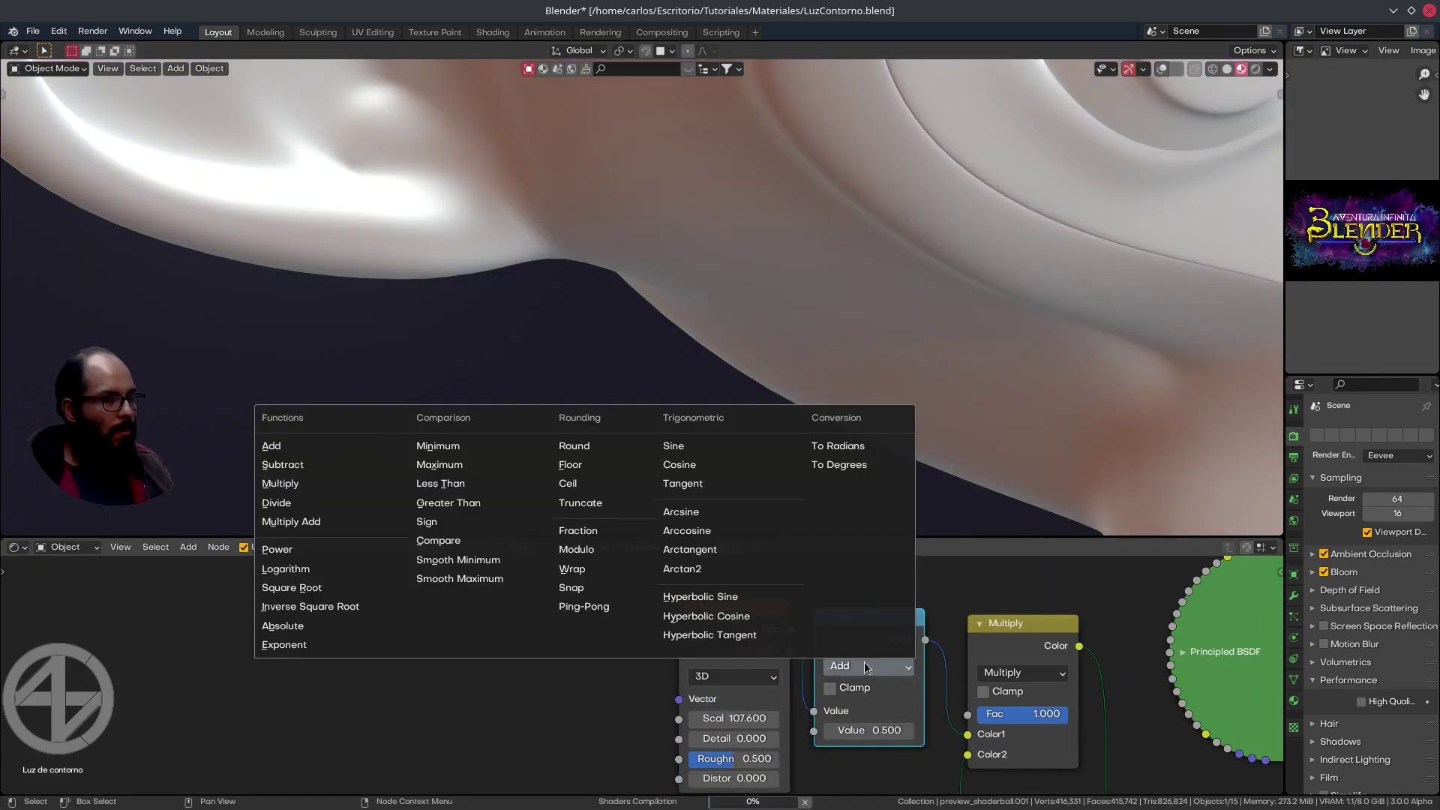
{"action": "left_click", "coordinate": [305, 489]}
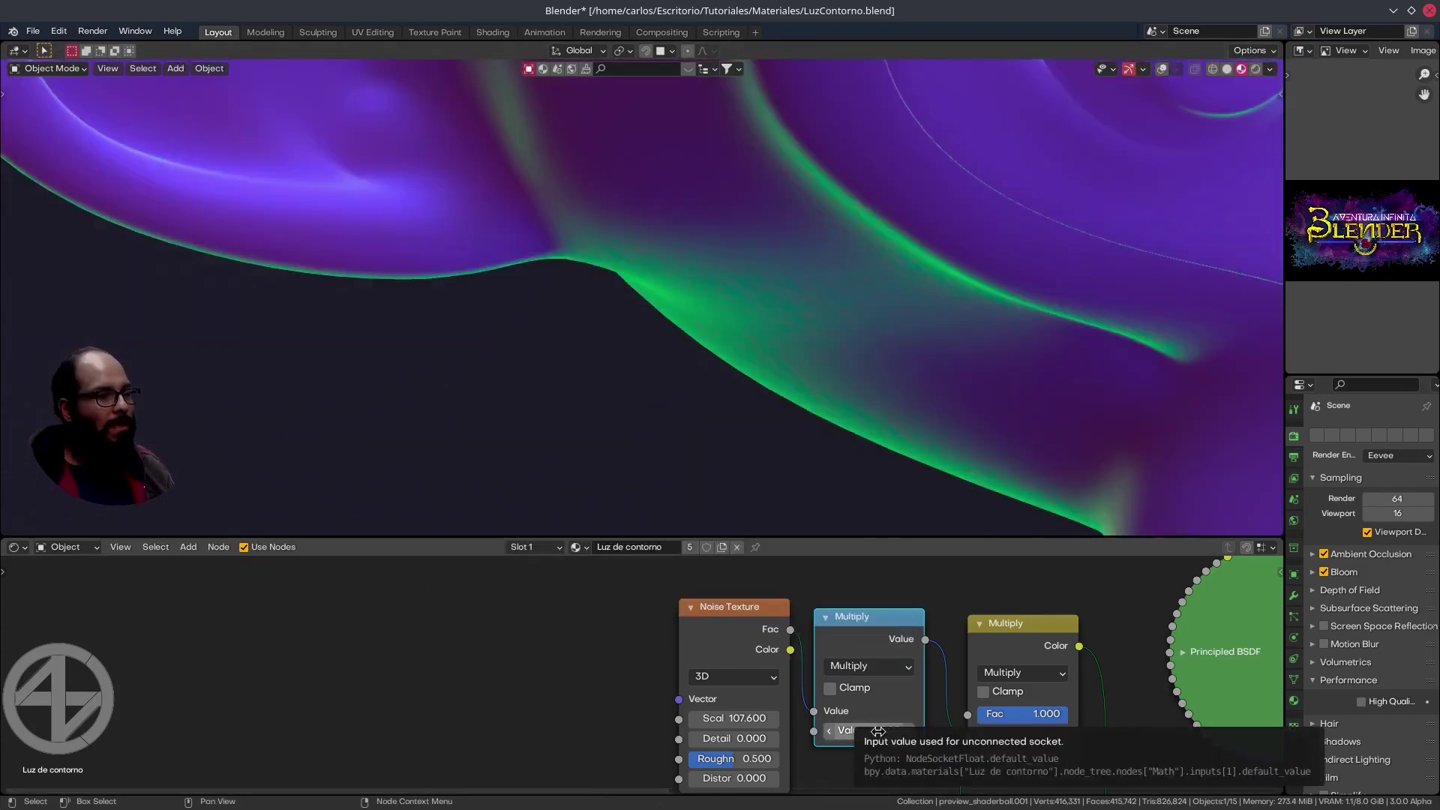
{"action": "left_click_drag", "start_coordinate": [877, 731], "coordinate": [903, 731]}
Orbit to front views of the monkey's head to check the grainier magenta and green rims
{"action": "scroll", "coordinate": [915, 441], "scroll_direction": "down", "scroll_amount": 5}
{"action": "middle_click_drag", "start_coordinate": [915, 441], "coordinate": [929, 245]}
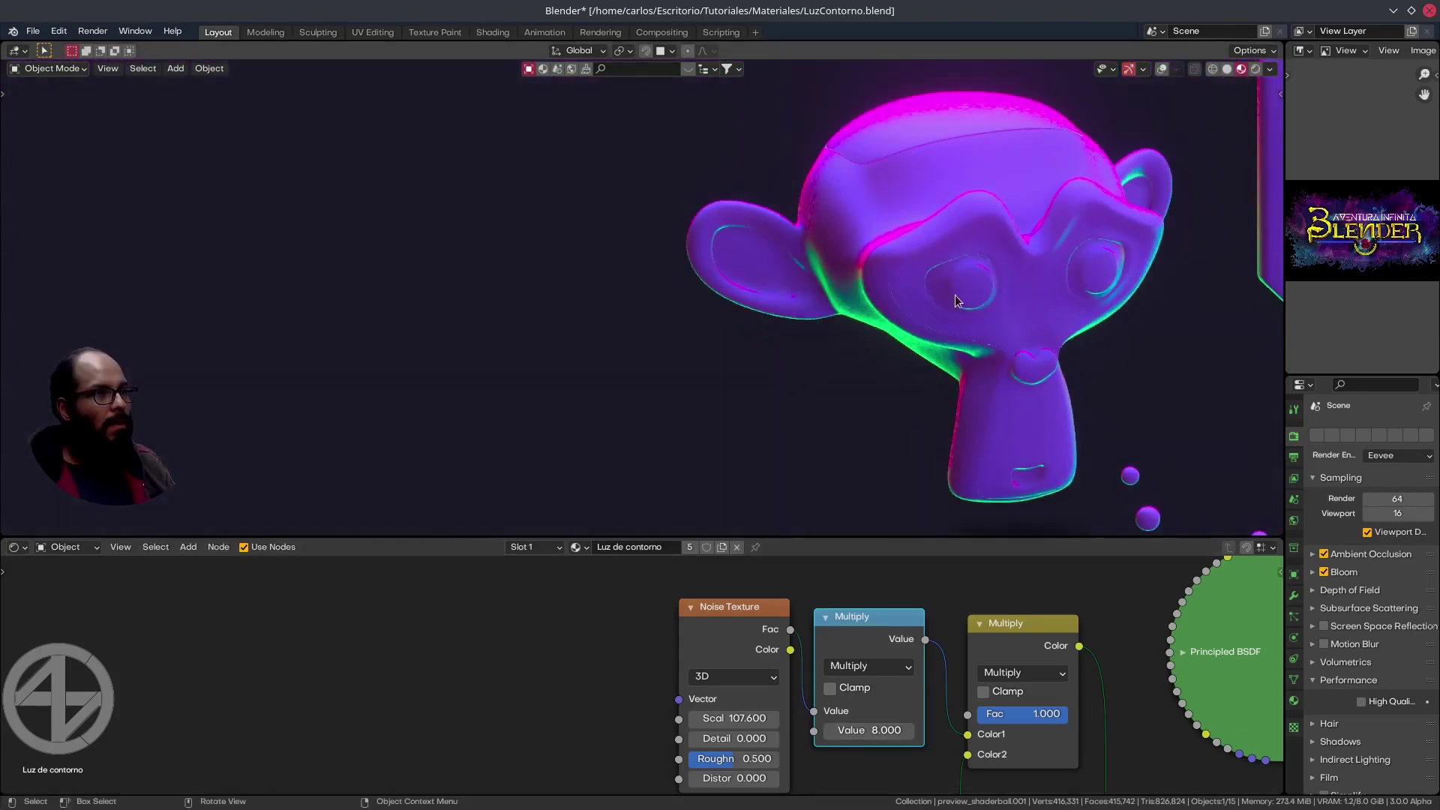
{"action": "scroll", "coordinate": [928, 246], "scroll_direction": "up", "scroll_amount": 3}
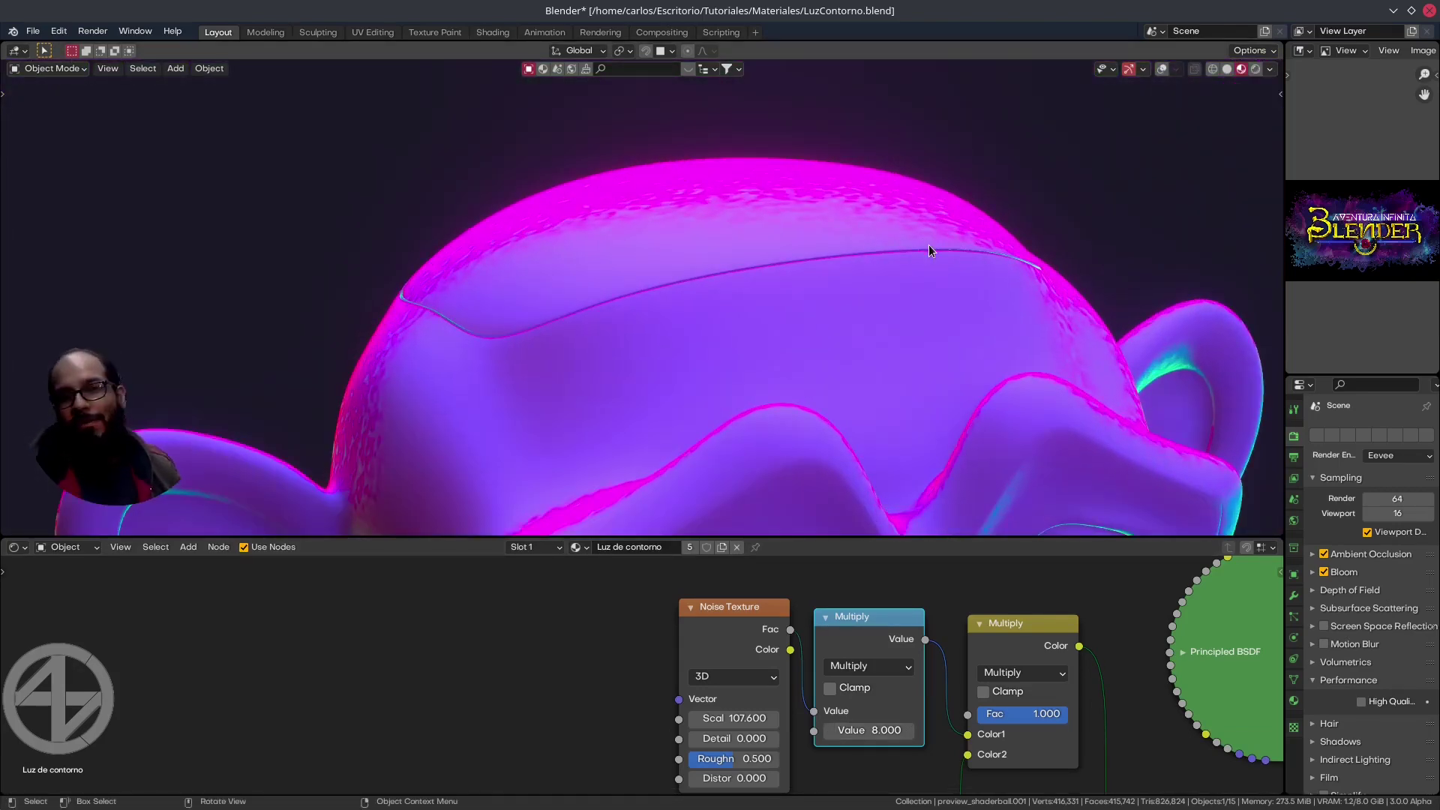
{"action": "scroll", "coordinate": [863, 235], "scroll_direction": "down", "scroll_amount": 4}
{"action": "mouse_move", "coordinate": [839, 245]}
{"action": "middle_mouse_down"}
{"action": "mouse_move", "coordinate": [1043, 303]}
{"action": "mouse_move", "coordinate": [951, 250]}
{"action": "middle_mouse_up"}
{"action": "scroll", "coordinate": [950, 251], "scroll_direction": "down", "scroll_amount": 1}
{"action": "scroll", "coordinate": [957, 205], "scroll_direction": "up", "scroll_amount": 2}
Set the Map Range From Min to 0.450 and From Max to 1.770
{"action": "scroll", "coordinate": [970, 257], "scroll_direction": "down", "scroll_amount": 1}
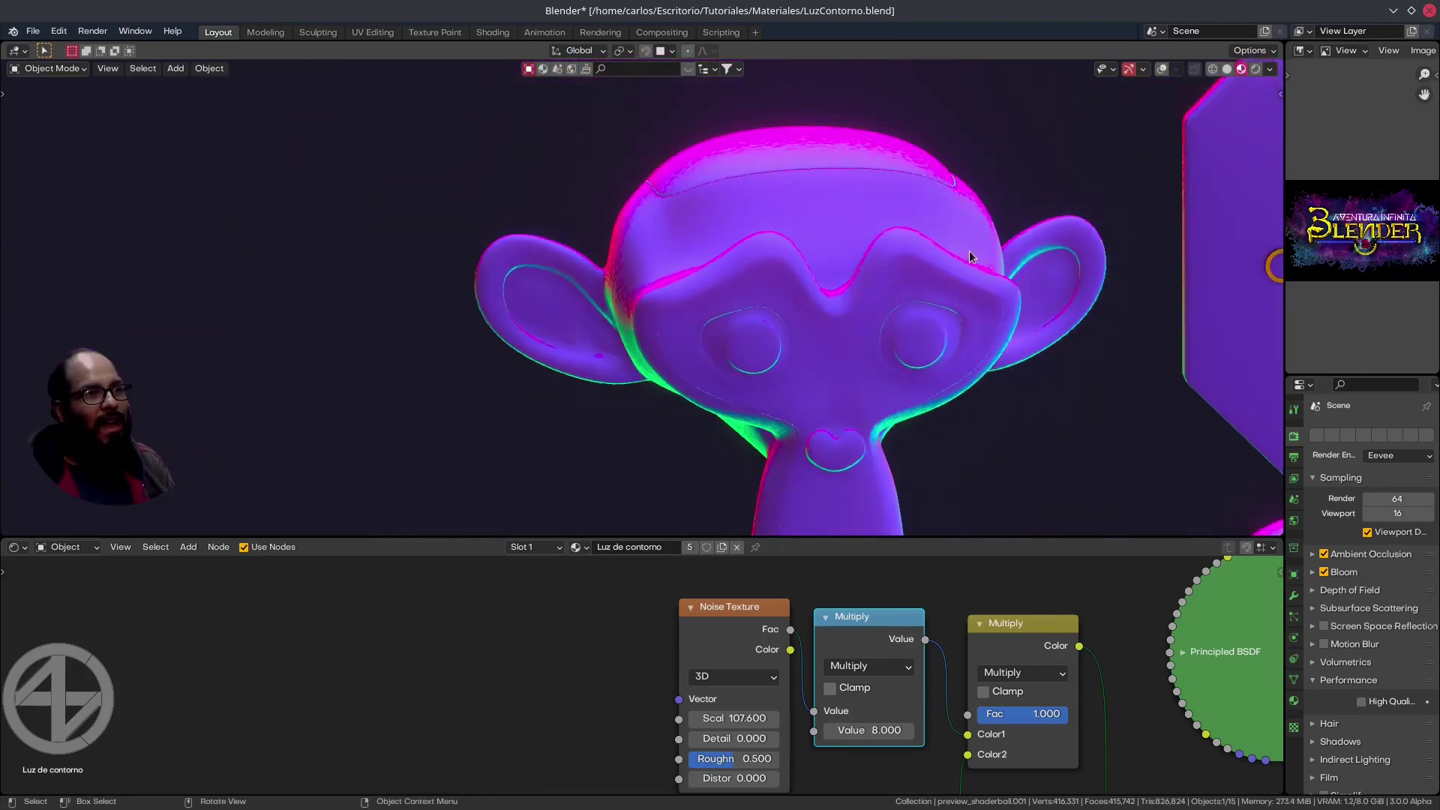
{"action": "scroll", "coordinate": [975, 247], "scroll_direction": "down", "scroll_amount": 3}
{"action": "scroll", "coordinate": [974, 240], "scroll_direction": "up", "scroll_amount": 2}
{"action": "middle_click_drag", "start_coordinate": [973, 241], "coordinate": [810, 225]}
{"action": "scroll", "coordinate": [975, 701], "scroll_direction": "down", "scroll_amount": 2}
{"action": "middle_click_drag", "start_coordinate": [975, 701], "coordinate": [881, 724]}
{"action": "scroll", "coordinate": [881, 724], "scroll_direction": "down", "scroll_amount": 2}
{"action": "scroll", "coordinate": [975, 690], "scroll_direction": "up", "scroll_amount": 3}
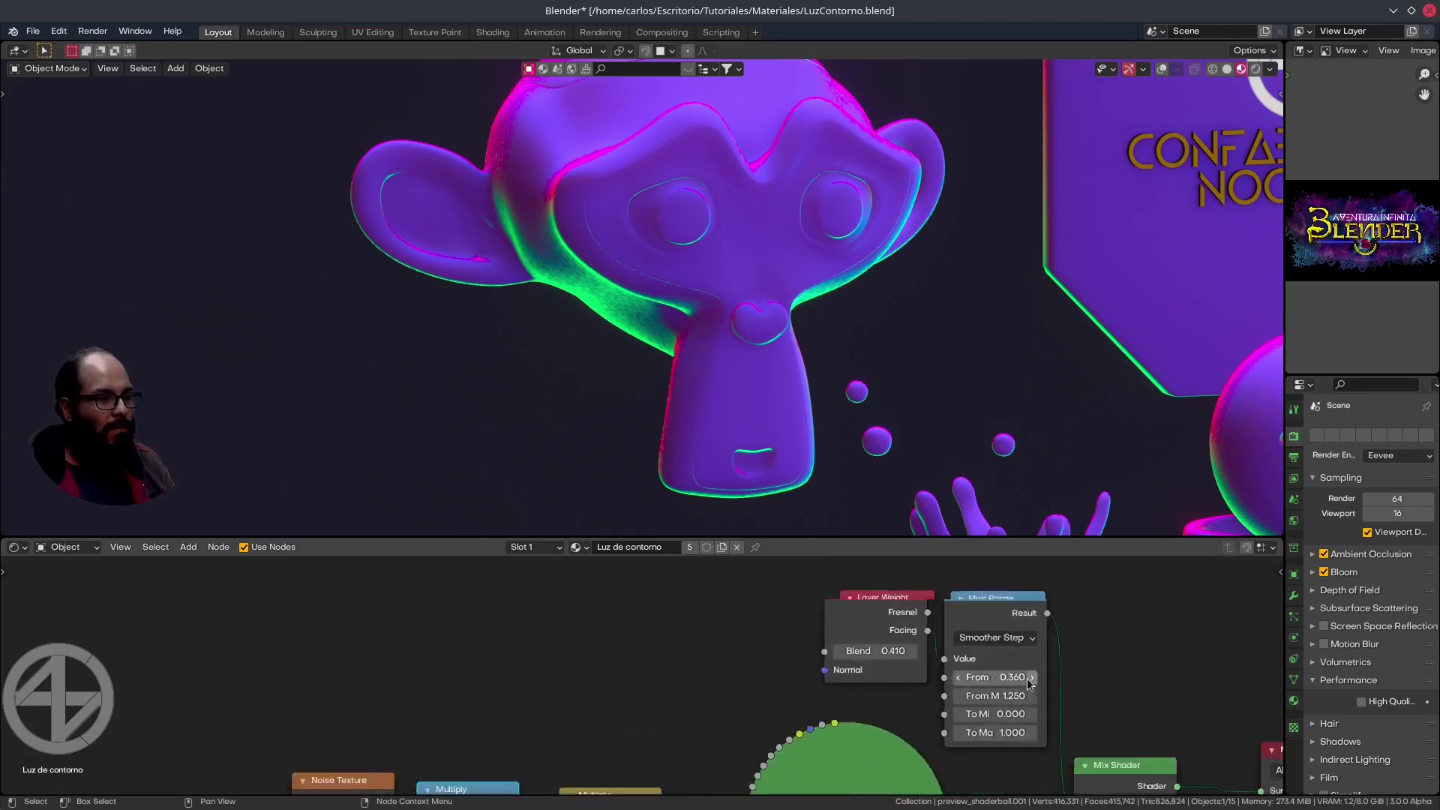
{"action": "scroll", "coordinate": [1022, 678], "scroll_direction": "up", "scroll_amount": 2}
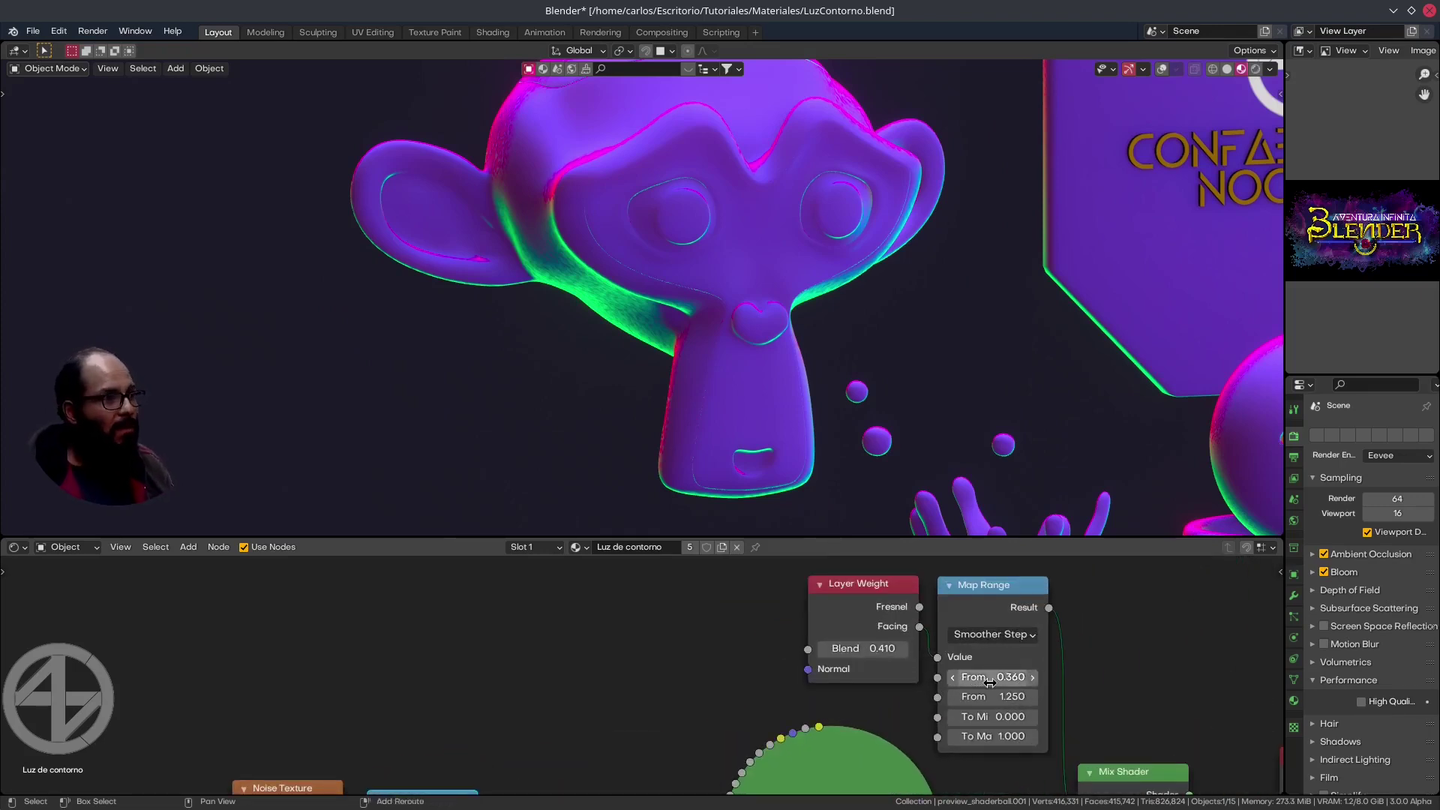
{"action": "left_click_drag", "start_coordinate": [995, 677], "coordinate": [1012, 697]}
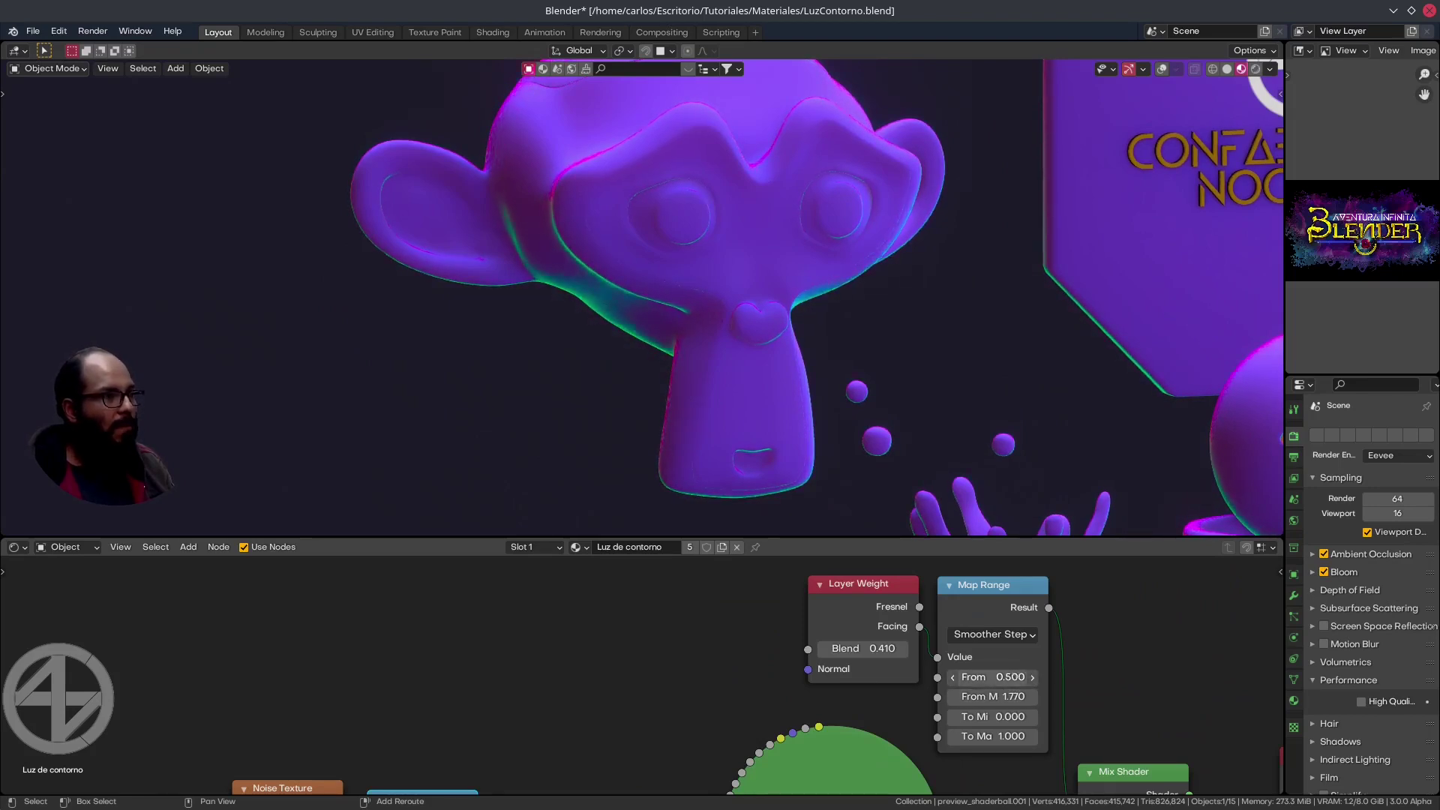
{"action": "left_click_drag", "start_coordinate": [993, 677], "coordinate": [984, 678]}
{"action": "key", "text": "KP_0"}
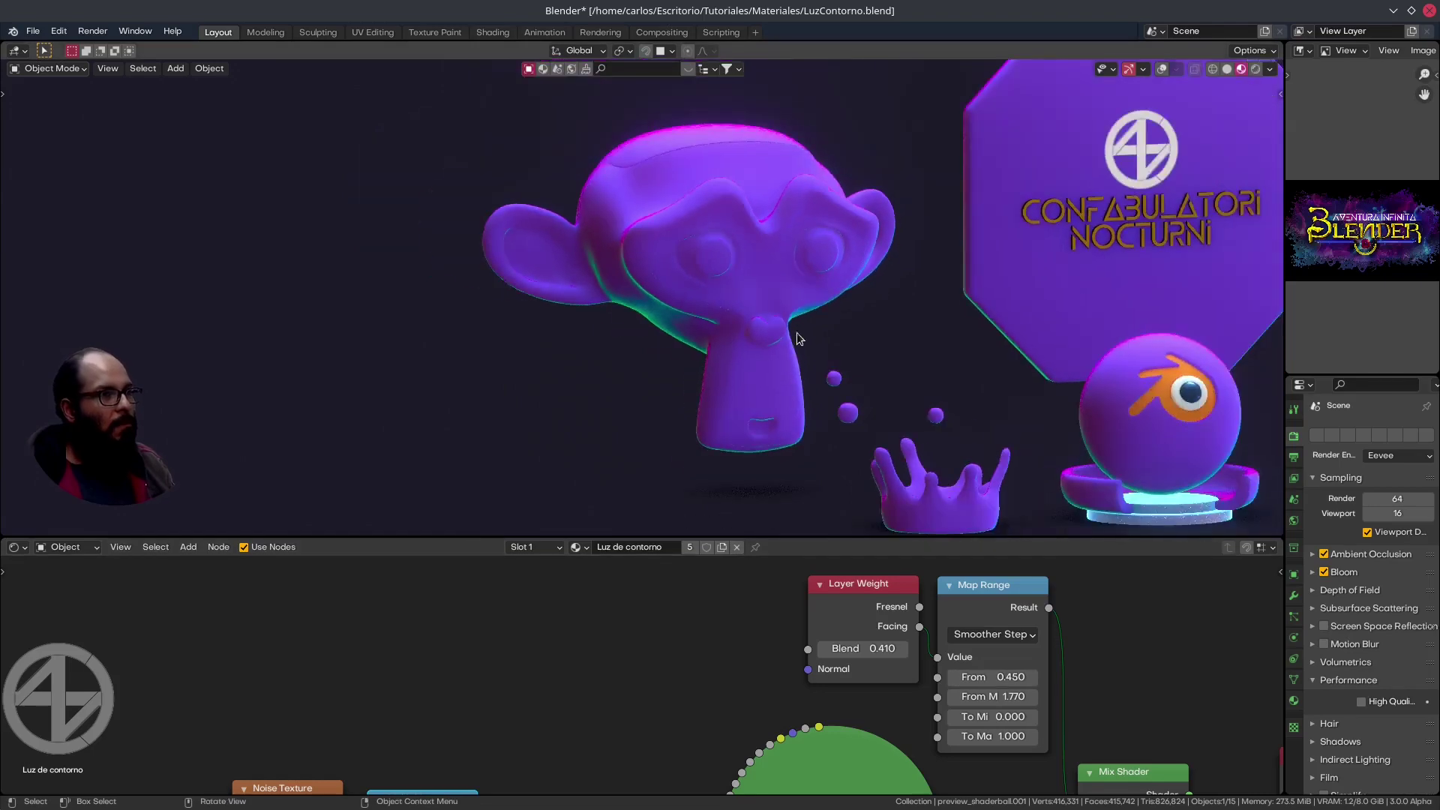
{"action": "mouse_move", "coordinate": [797, 338]}
{"action": "middle_mouse_down"}
{"action": "mouse_move", "coordinate": [887, 398]}
{"action": "mouse_move", "coordinate": [812, 375]}
{"action": "mouse_move", "coordinate": [794, 181]}
{"action": "middle_mouse_up"}
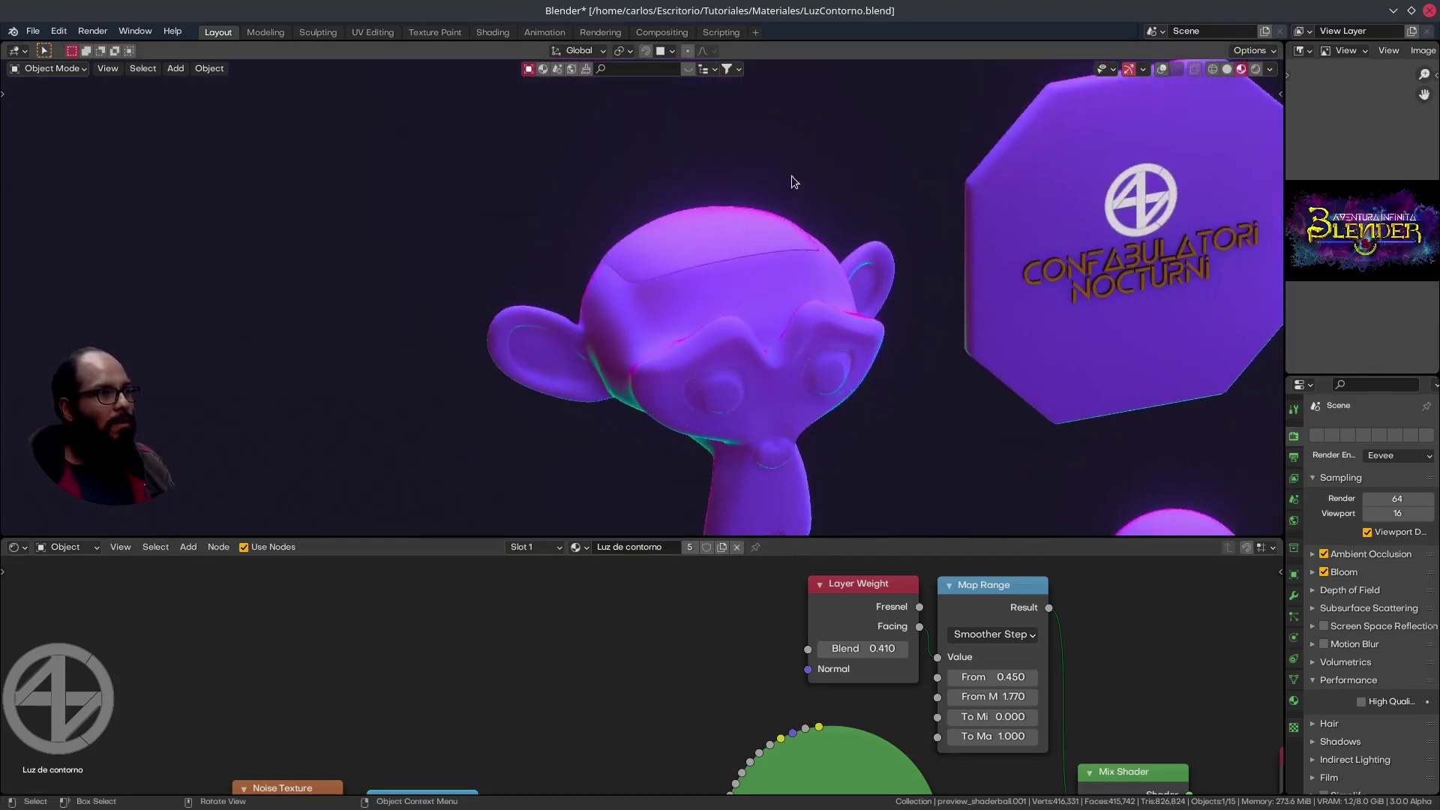
{"action": "scroll", "coordinate": [785, 264], "scroll_direction": "up", "scroll_amount": 3}
{"action": "scroll", "coordinate": [758, 271], "scroll_direction": "up", "scroll_amount": 2}
{"action": "scroll", "coordinate": [766, 273], "scroll_direction": "down", "scroll_amount": 5}
{"action": "scroll", "coordinate": [776, 298], "scroll_direction": "down", "scroll_amount": 2}
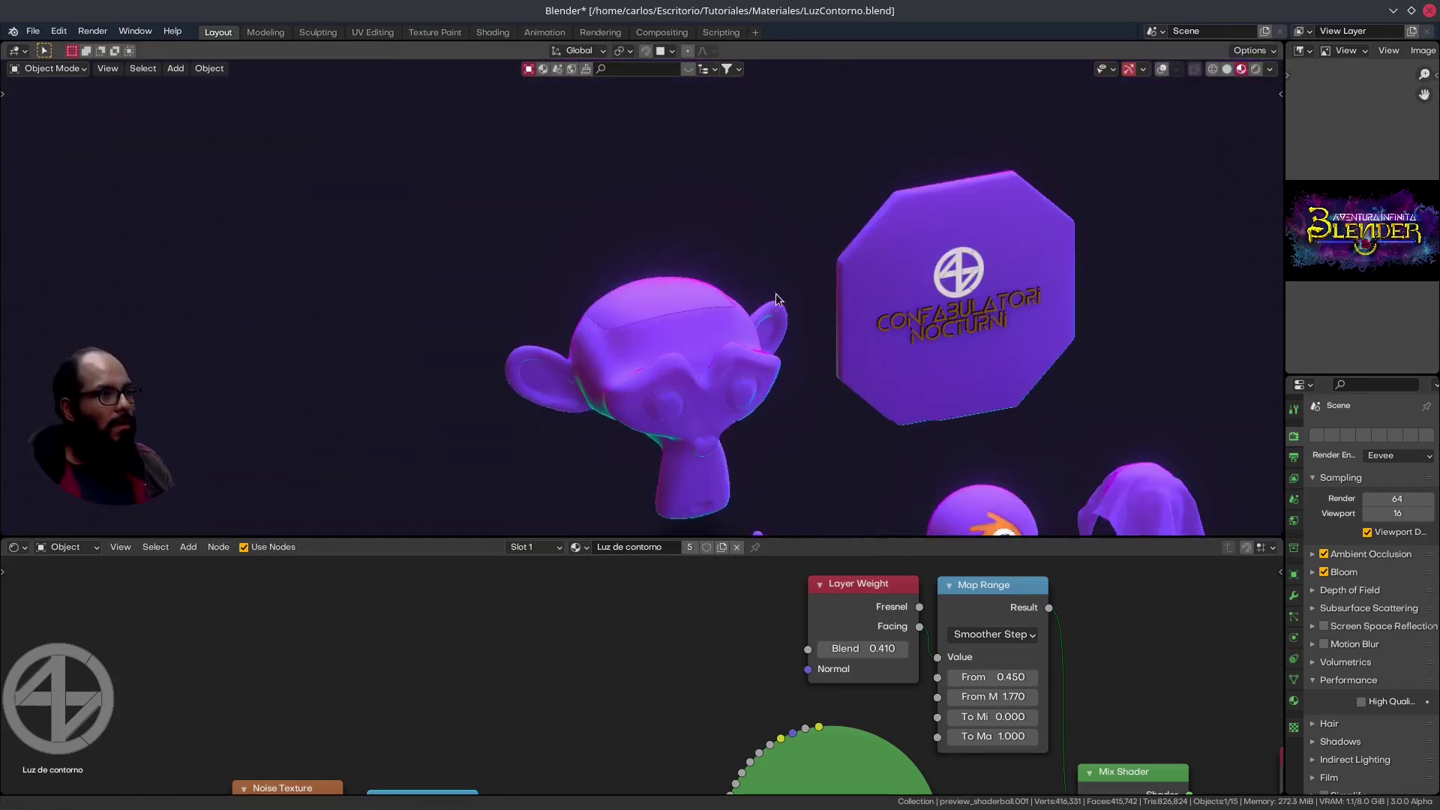
{"action": "key", "text": "KP_0"}
{"action": "scroll", "coordinate": [790, 381], "scroll_direction": "up", "scroll_amount": 3}
{"action": "scroll", "coordinate": [874, 320], "scroll_direction": "up", "scroll_amount": 3}
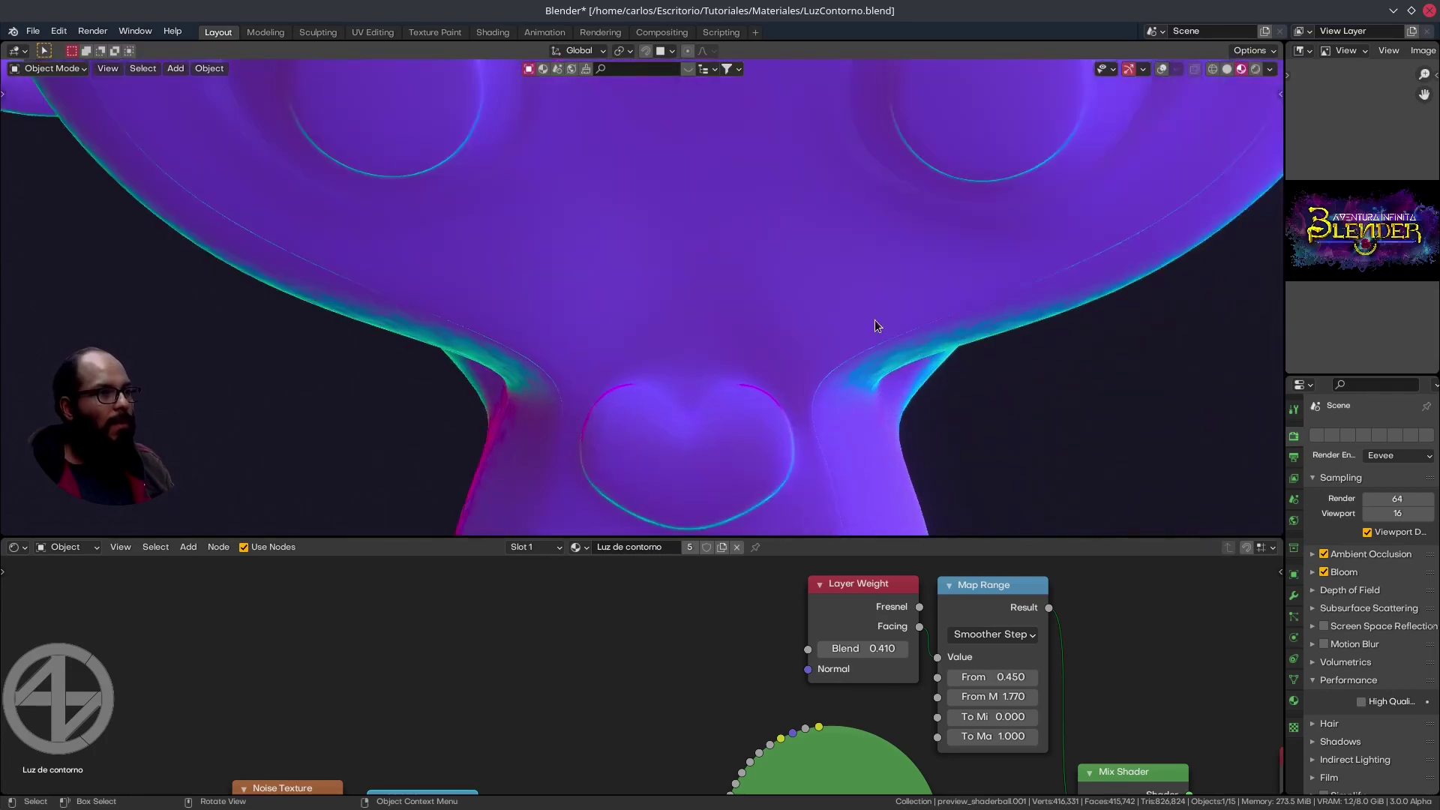